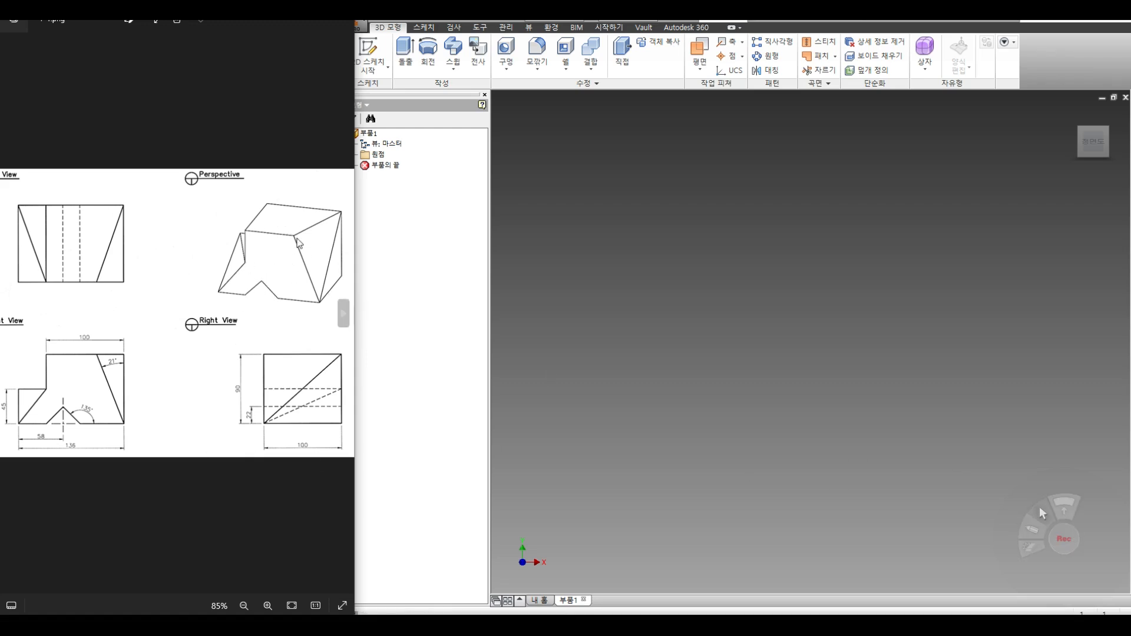
# Step: Start a new 2D sketch on the vertical origin plane
pyautogui.moveTo(127, 388)
pyautogui.mouseDown()
pyautogui.moveTo(159, 402)
pyautogui.moveTo(139, 409)
pyautogui.mouseUp()
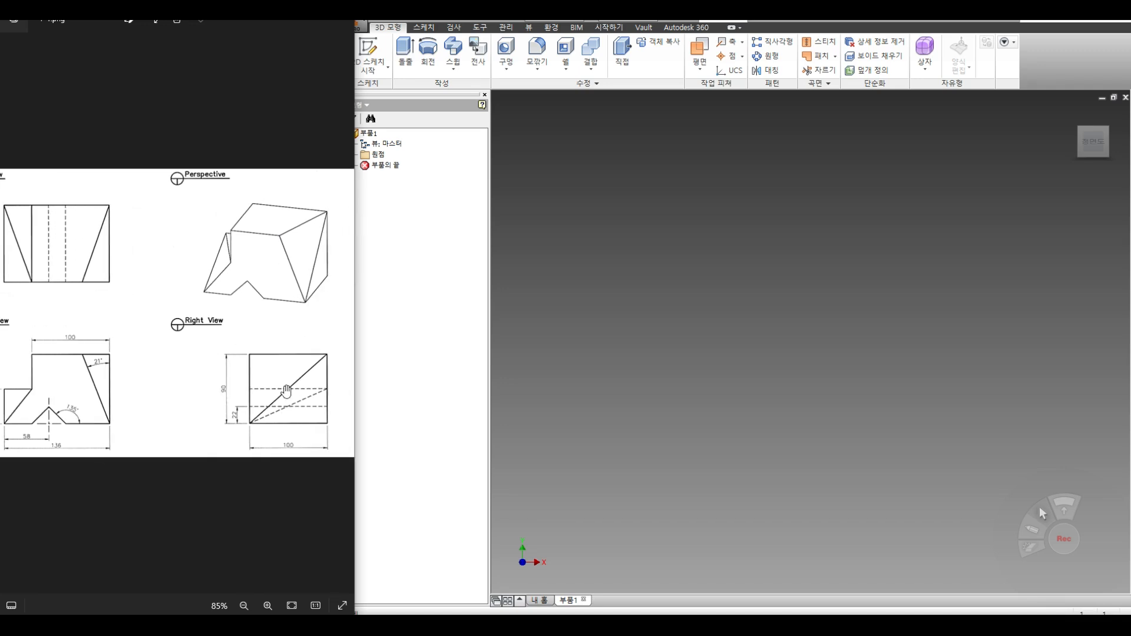
pyautogui.moveTo(186, 297); pyautogui.dragTo(192, 336)
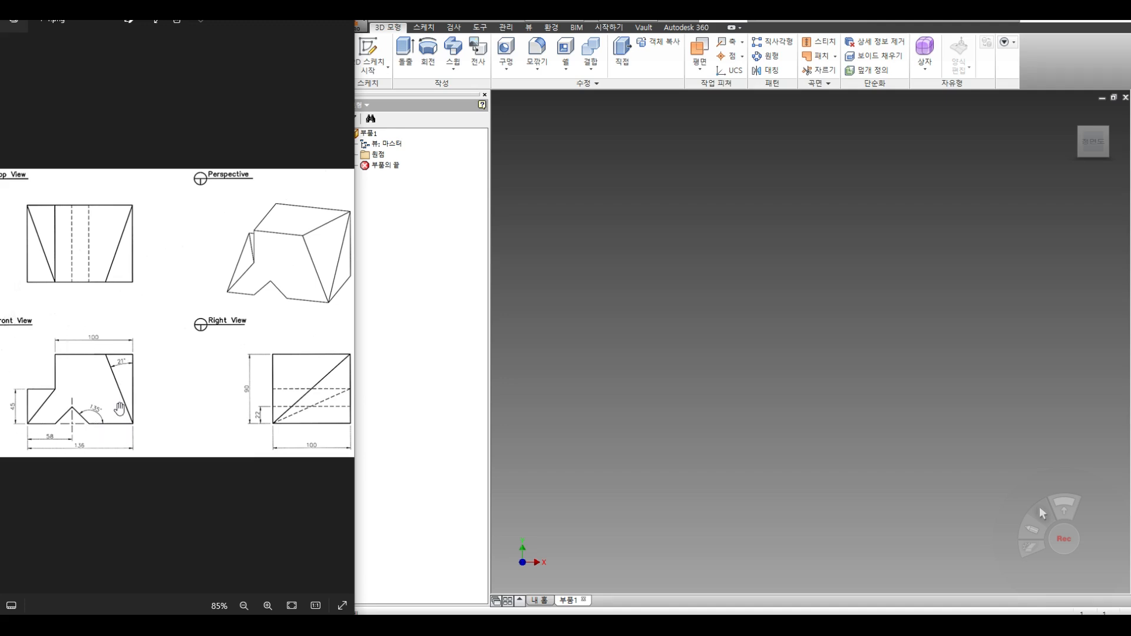
pyautogui.moveTo(182, 374); pyautogui.dragTo(179, 372)
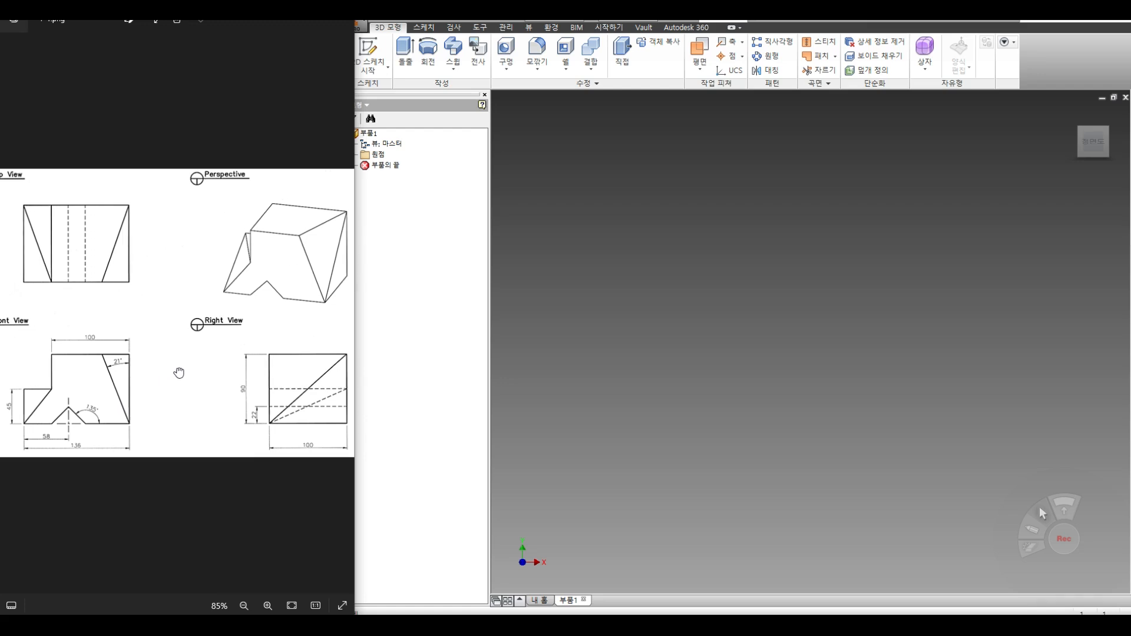
pyautogui.click(387, 67)
pyautogui.click(392, 90)
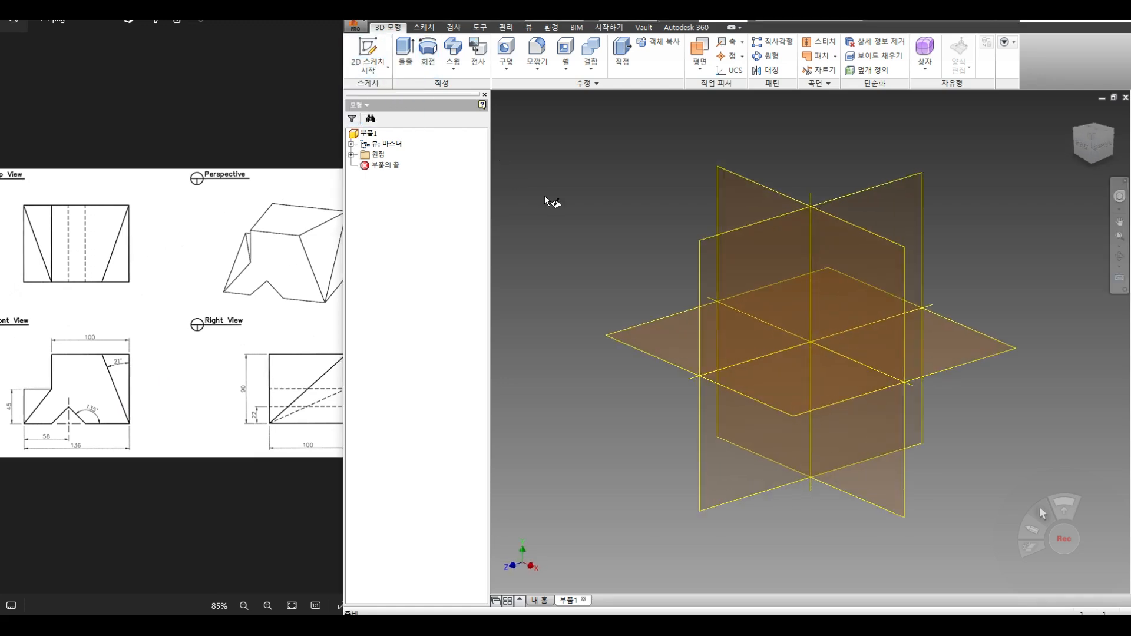
pyautogui.click(723, 182)
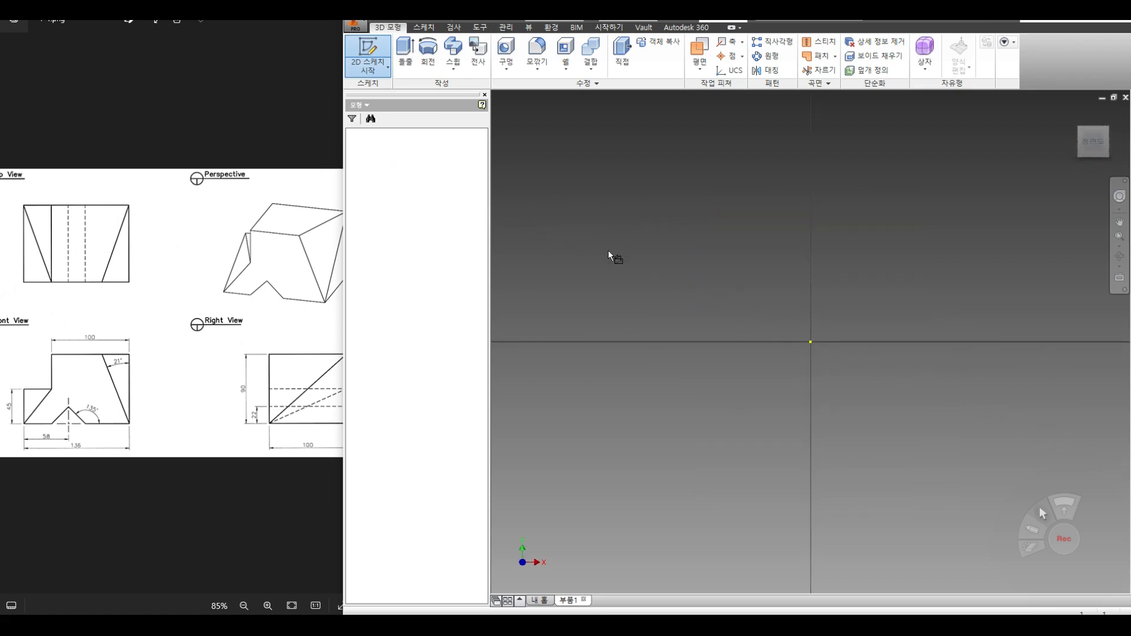
# Step: Draw a rectangle for the front view's overall outline
pyautogui.click(109, 392)
pyautogui.scroll(2, 106, 392)
pyautogui.moveTo(115, 388)
pyautogui.mouseDown()
pyautogui.moveTo(227, 359)
pyautogui.moveTo(182, 374)
pyautogui.mouseUp()
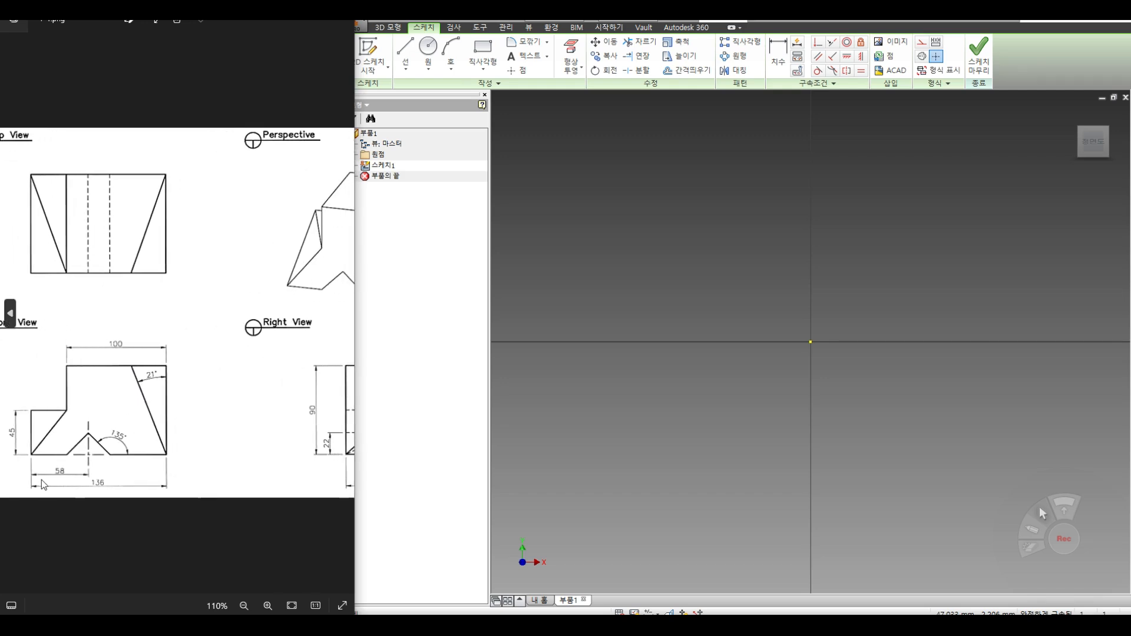
pyautogui.moveTo(260, 457)
pyautogui.mouseDown()
pyautogui.moveTo(145, 456)
pyautogui.moveTo(323, 421)
pyautogui.moveTo(300, 421)
pyautogui.mouseUp()
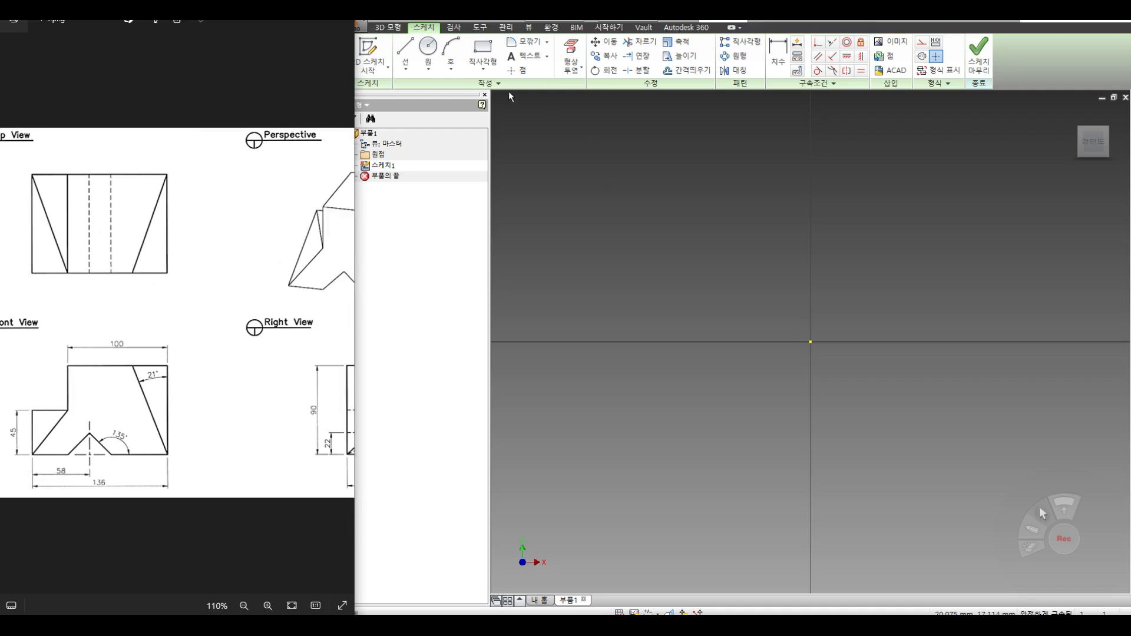
pyautogui.click(482, 52)
pyautogui.moveTo(673, 357); pyautogui.dragTo(535, 395, button='middle')
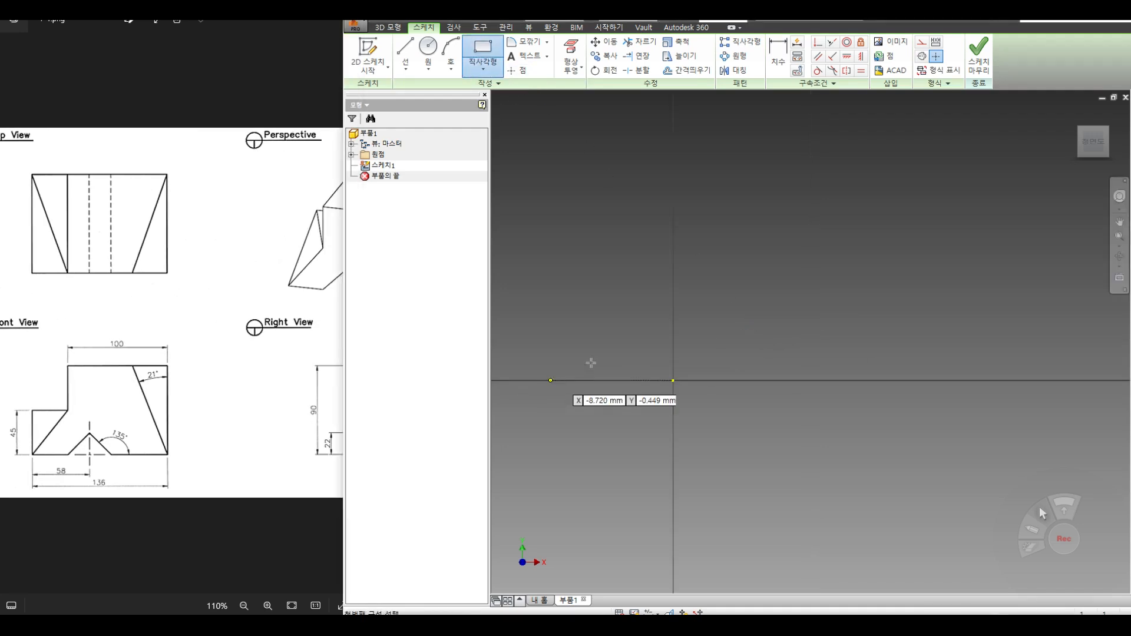
pyautogui.click(588, 217)
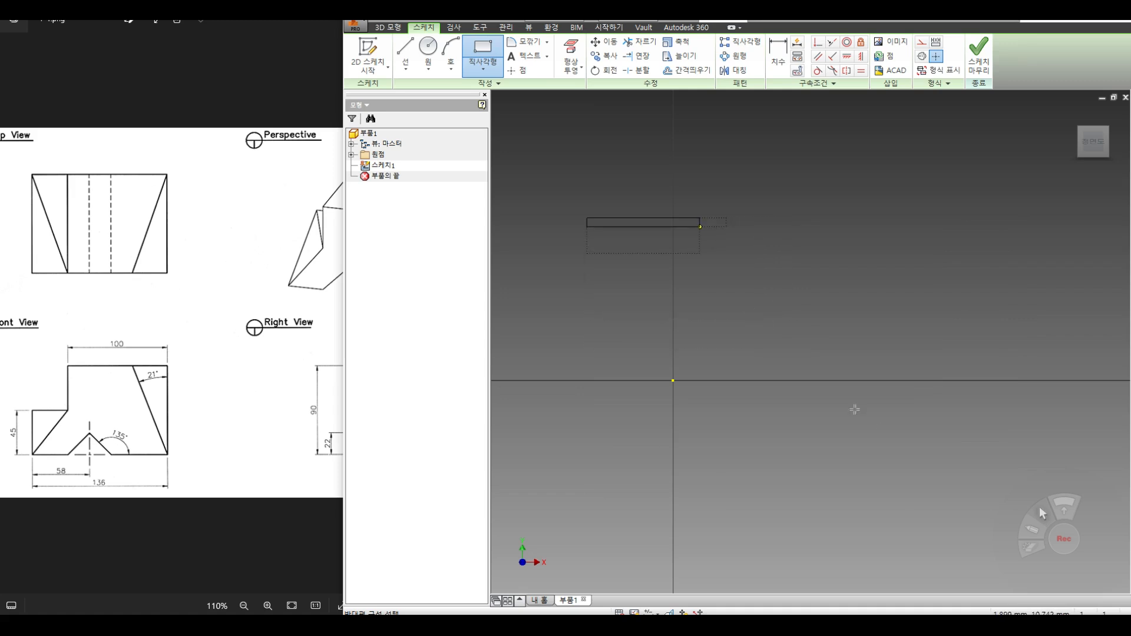
pyautogui.click(899, 439)
# Step: Dimension the rectangle 136 wide and 90 tall
pyautogui.click(771, 61)
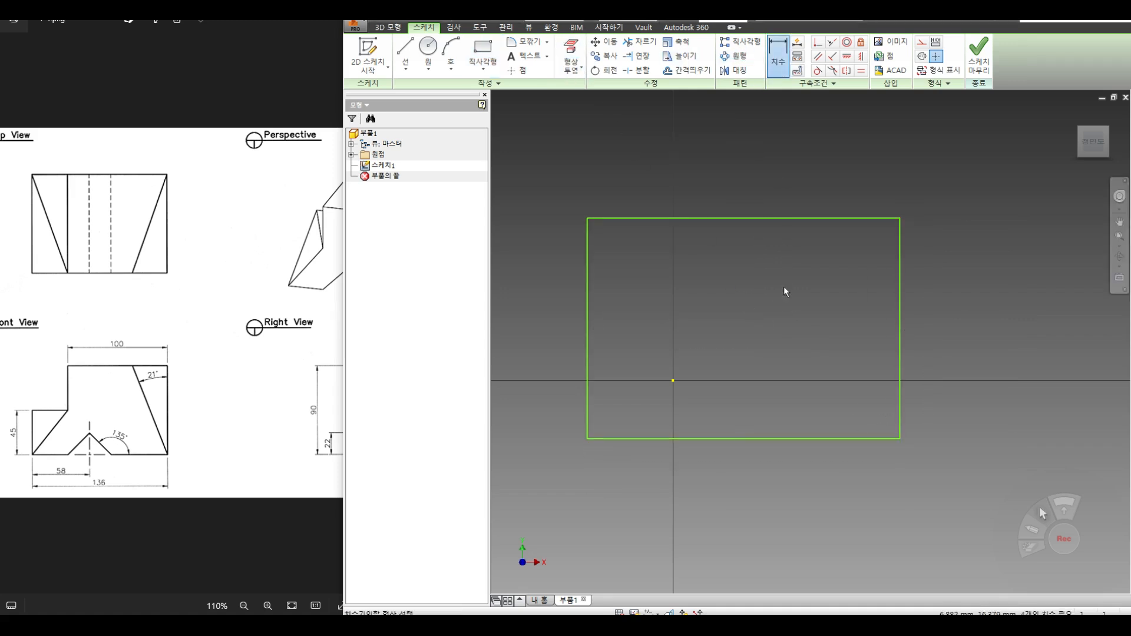
pyautogui.click(787, 438)
pyautogui.click(788, 462)
pyautogui.write('136')
pyautogui.press('Return')
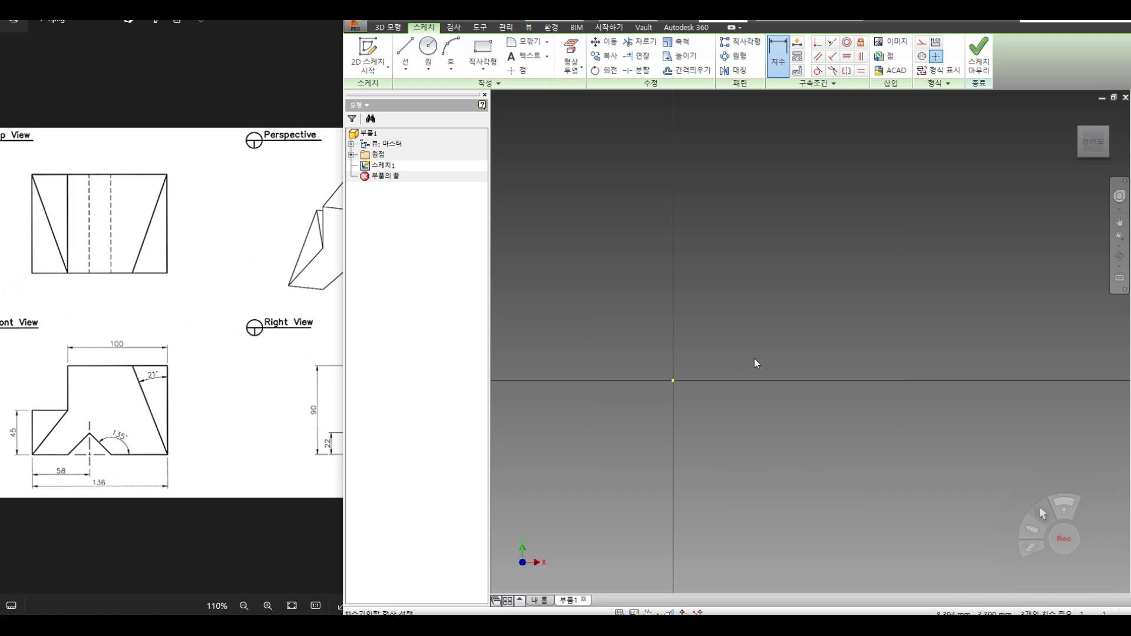
pyautogui.click(625, 299)
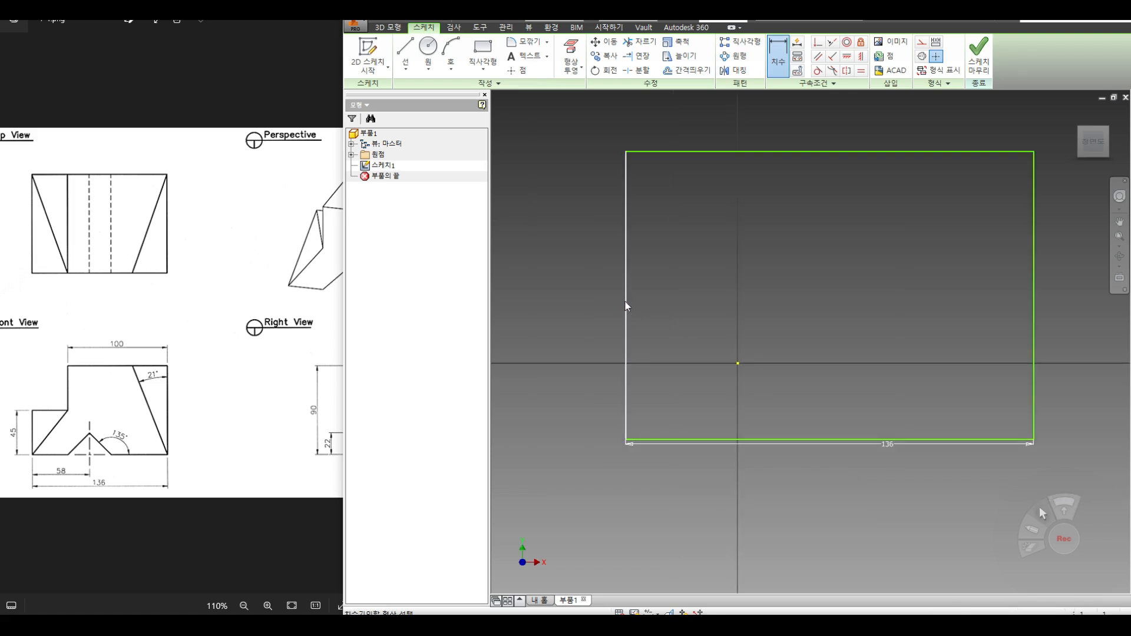
pyautogui.click(577, 299)
pyautogui.write('90')
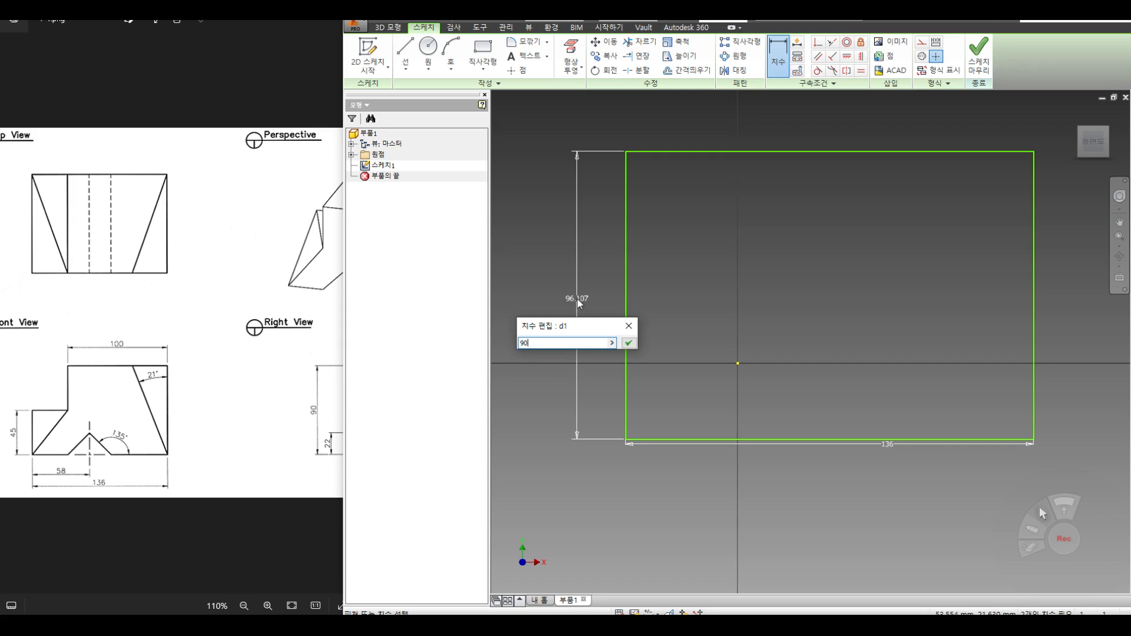
pyautogui.press('Return')
pyautogui.click(235, 416)
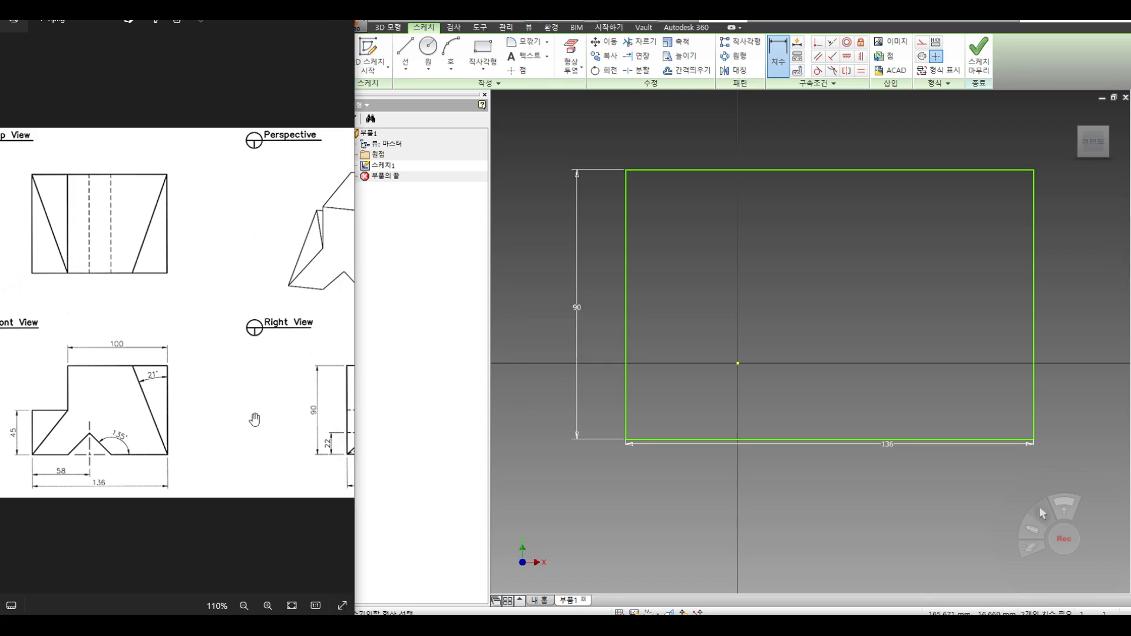
pyautogui.moveTo(91, 476); pyautogui.dragTo(118, 474)
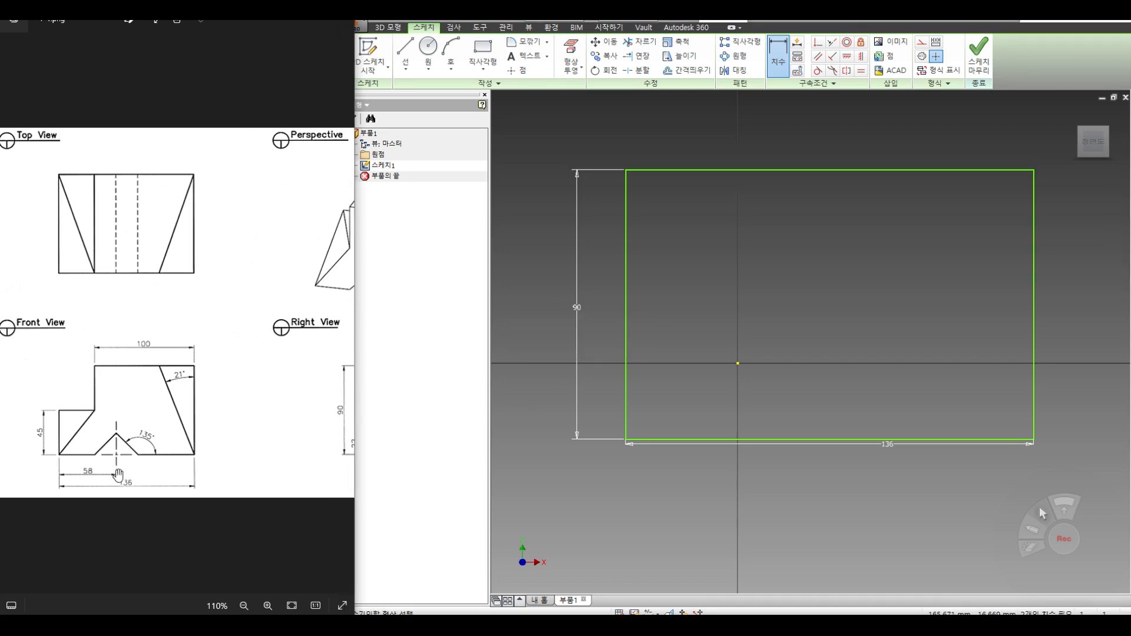
pyautogui.moveTo(164, 434)
pyautogui.mouseDown()
pyautogui.moveTo(122, 446)
pyautogui.moveTo(132, 446)
pyautogui.mouseUp()
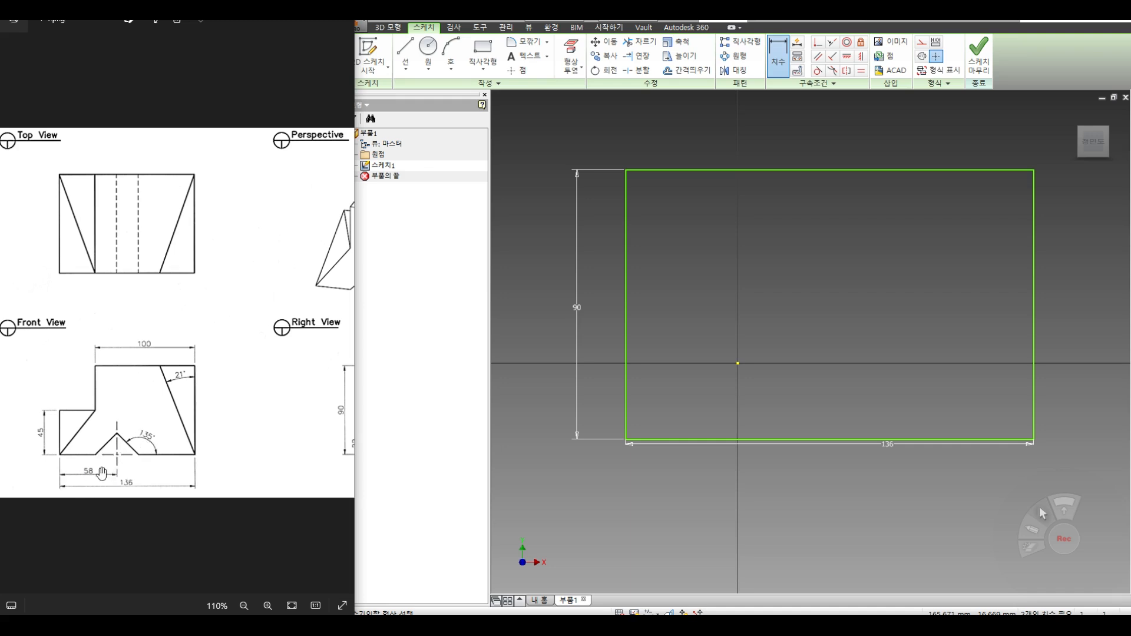
pyautogui.click(687, 71)
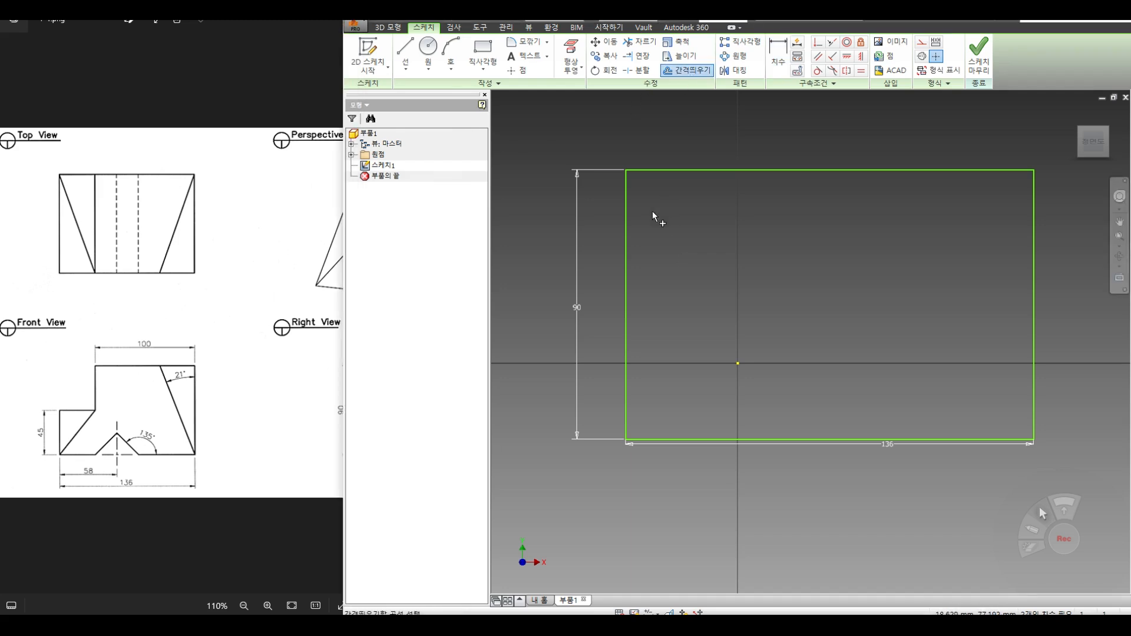
# Step: Offset the left edge into a vertical line 56 from it
pyautogui.click(626, 236)
pyautogui.rightClick(701, 245)
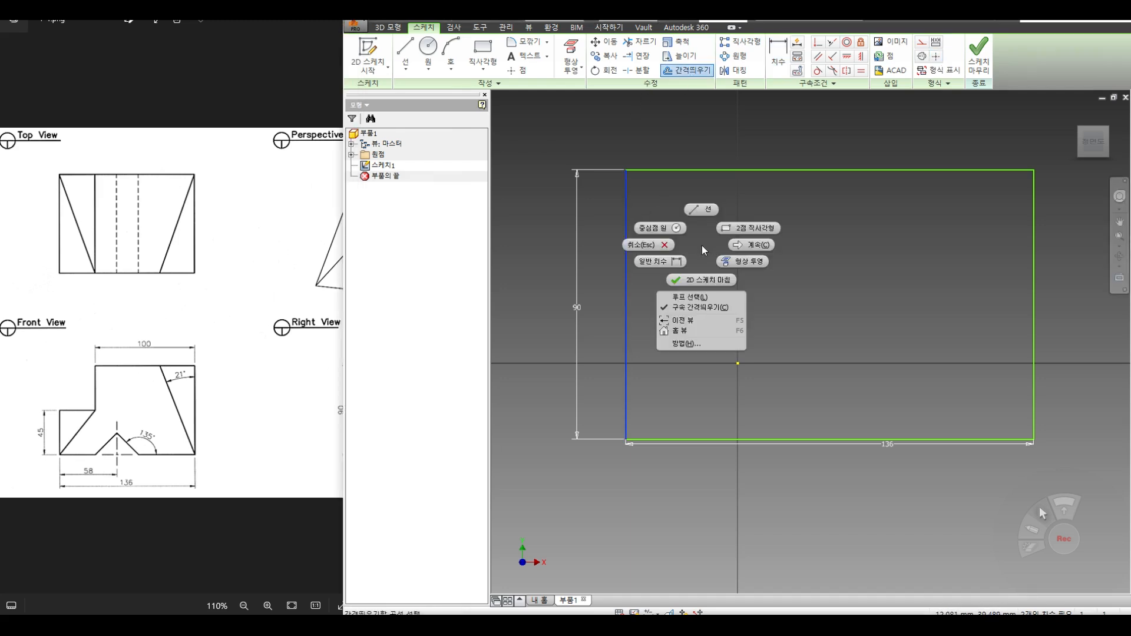
pyautogui.click(753, 248)
pyautogui.click(745, 264)
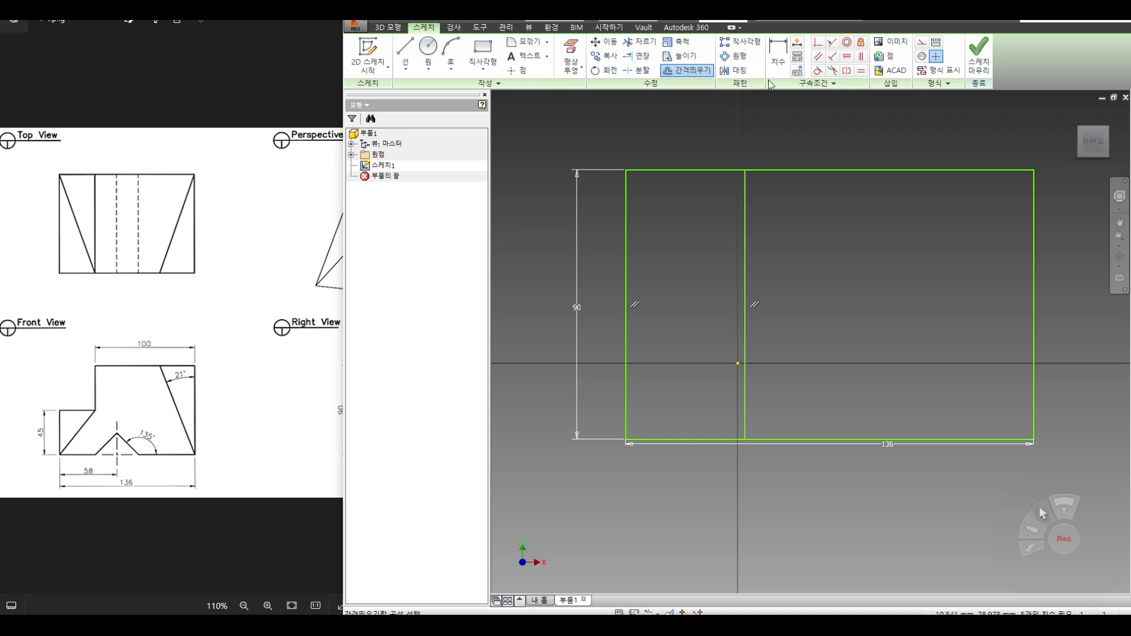
pyautogui.press('d')
pyautogui.click(745, 215)
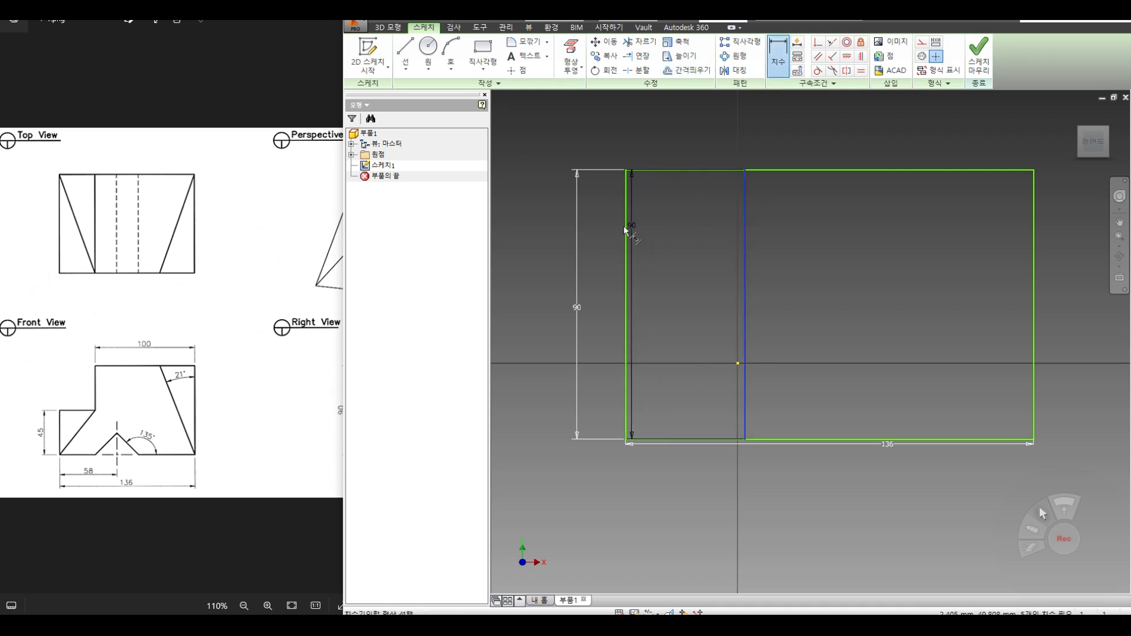
pyautogui.click(626, 231)
pyautogui.click(673, 132)
pyautogui.write('56')
pyautogui.press('Return')
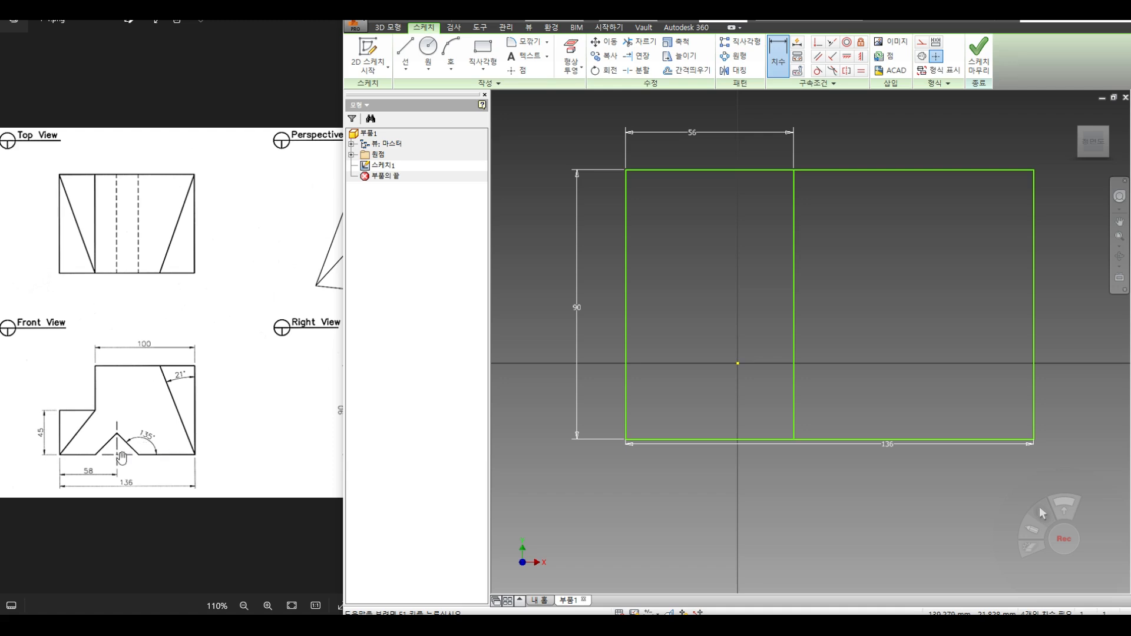
pyautogui.moveTo(237, 463); pyautogui.dragTo(139, 462)
pyautogui.scroll(-2, 272, 460)
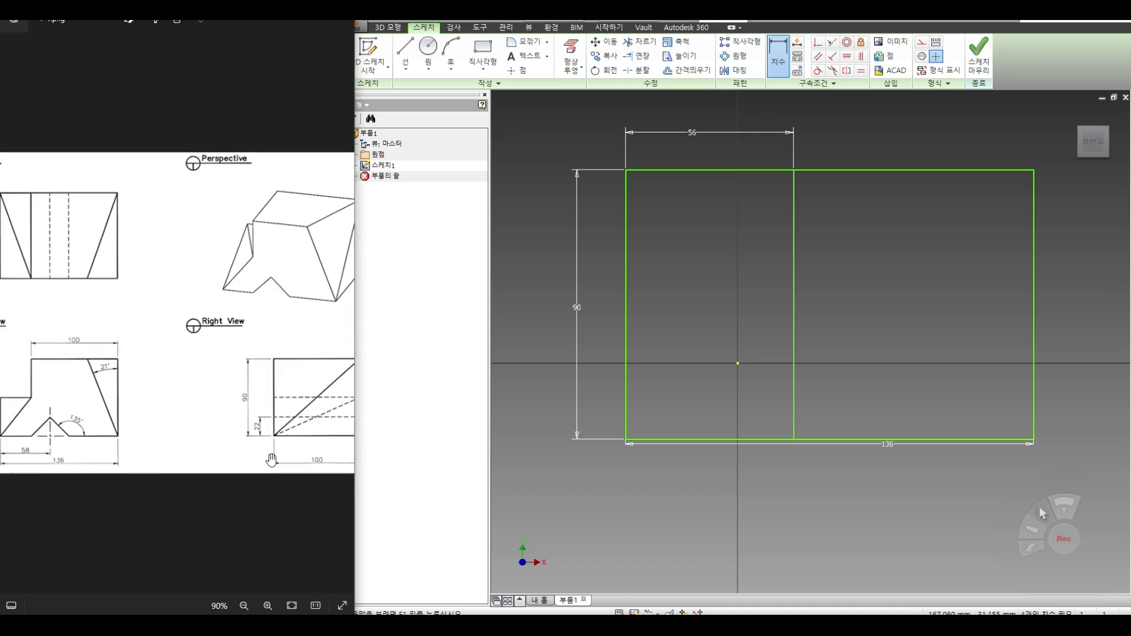
pyautogui.moveTo(264, 436); pyautogui.dragTo(235, 428)
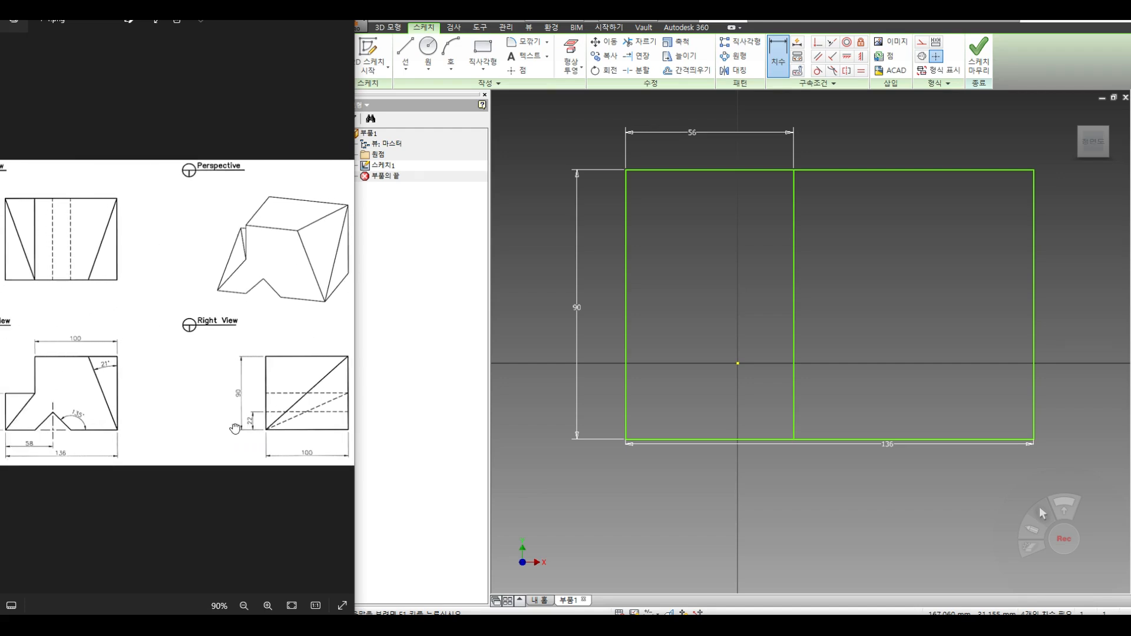
# Step: Offset the bottom edge into a horizontal line 22 above it
pyautogui.click(691, 73)
pyautogui.click(766, 440)
pyautogui.rightClick(743, 381)
pyautogui.click(788, 382)
pyautogui.click(767, 372)
pyautogui.click(778, 54)
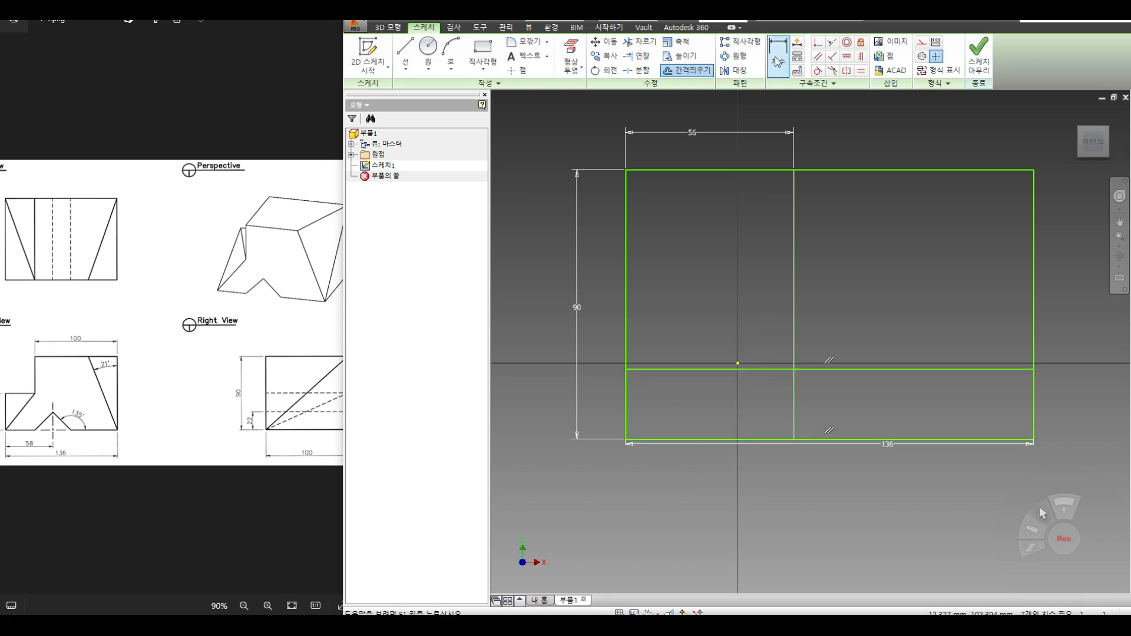
pyautogui.click(695, 369)
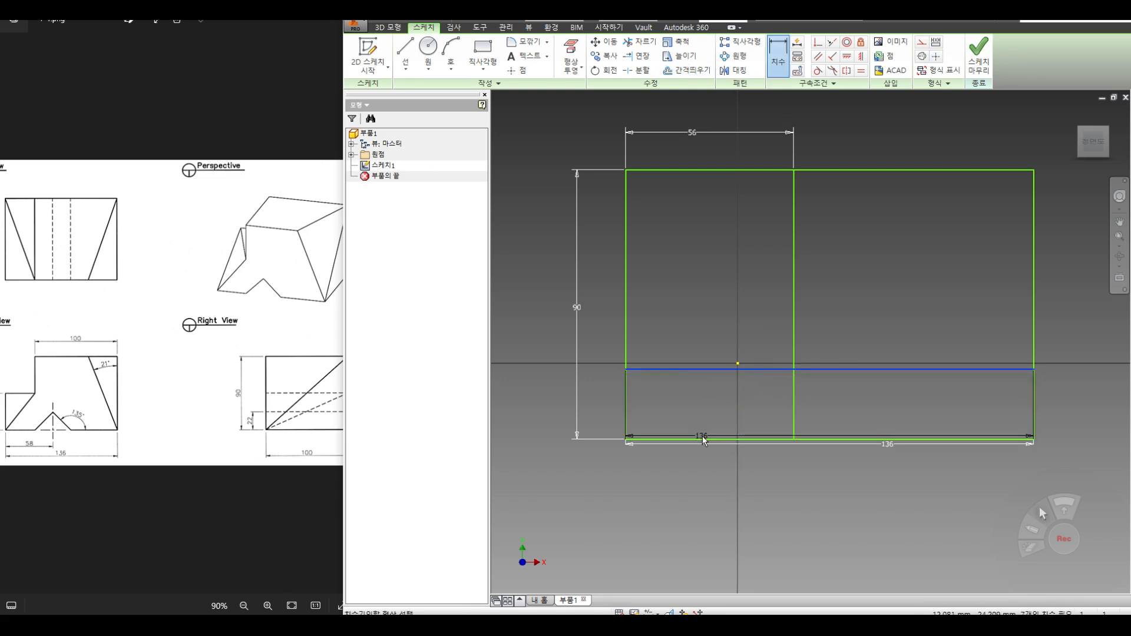
pyautogui.click(706, 440)
pyautogui.click(603, 407)
pyautogui.write('22')
pyautogui.press('Return')
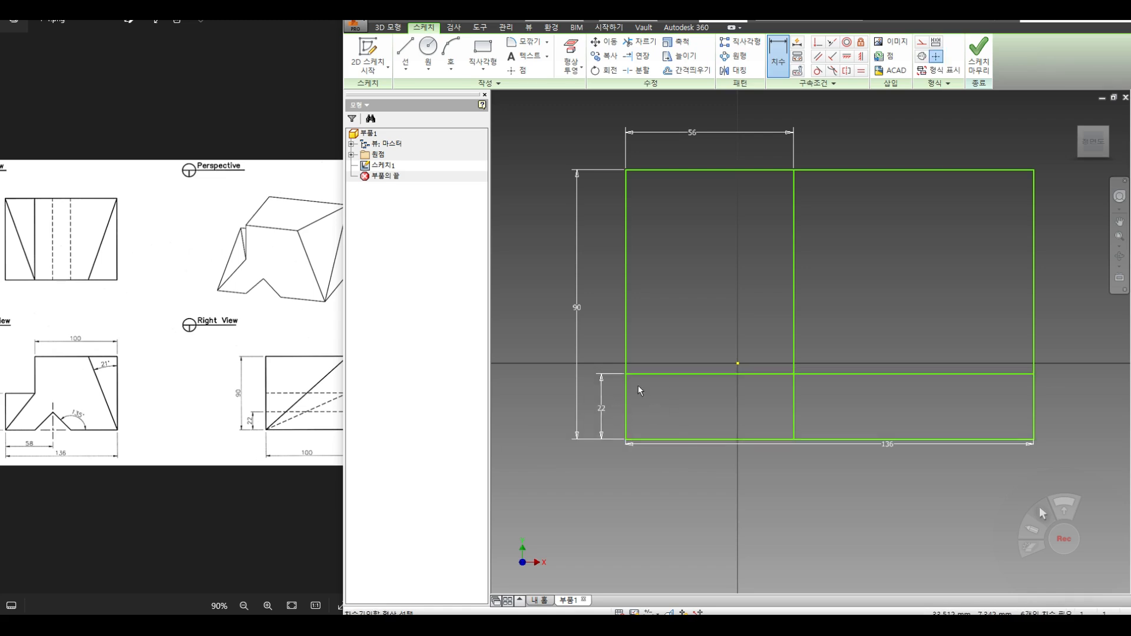
pyautogui.press('l')
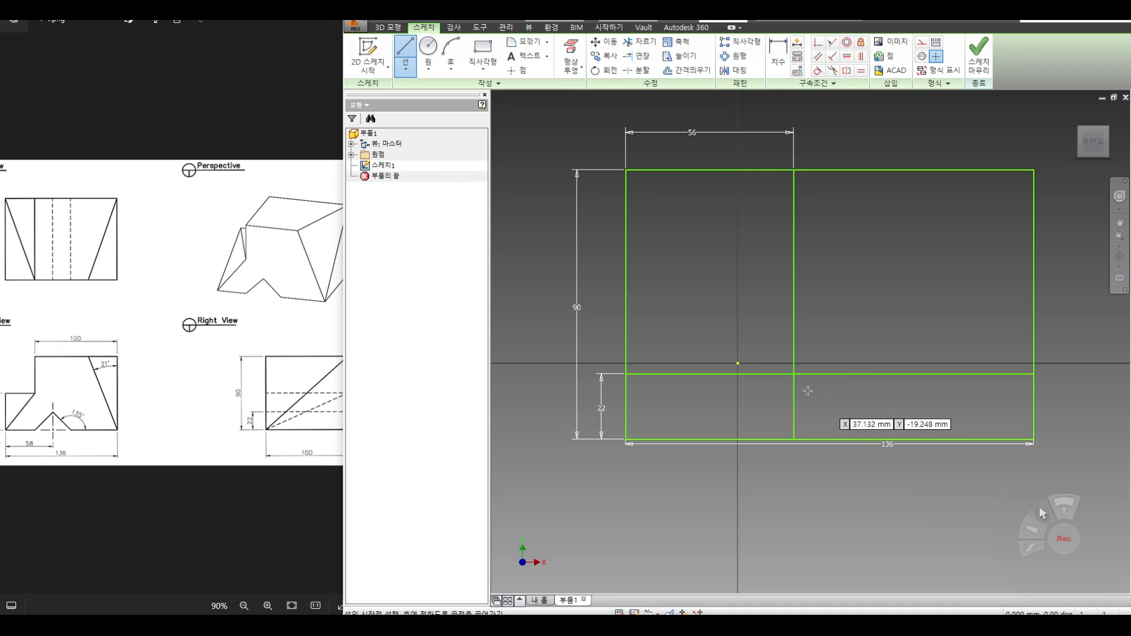
# Step: Draw a diagonal line from the 56/22 intersection down past the bottom edge
pyautogui.click(794, 374)
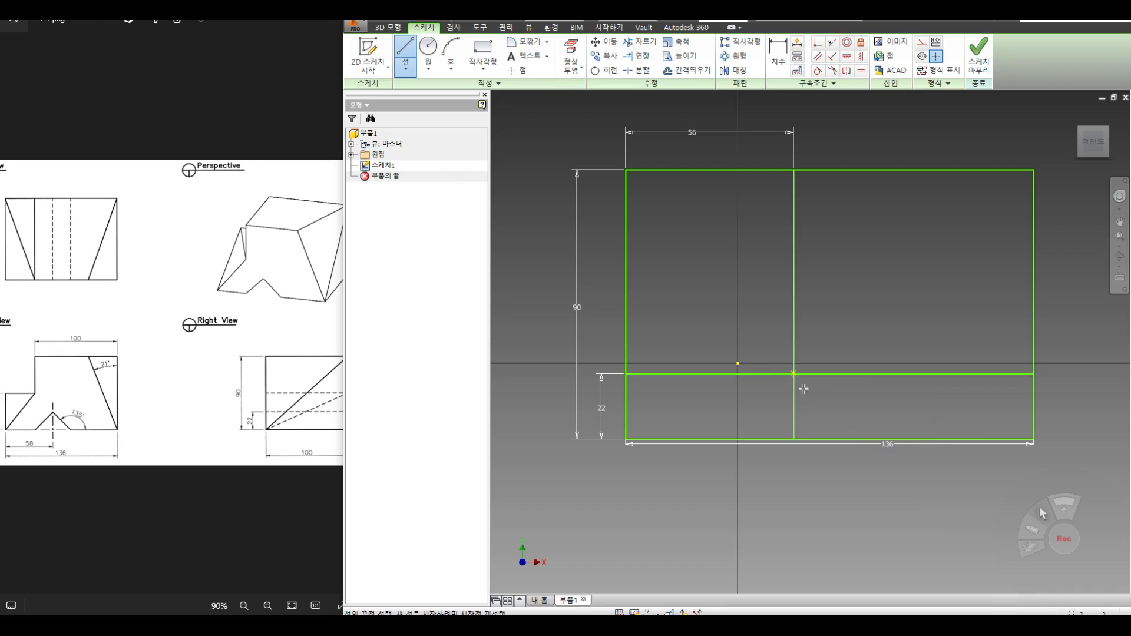
pyautogui.click(917, 502)
pyautogui.rightClick(897, 378)
pyautogui.click(935, 382)
# Step: Dimension the diagonal at 135° to the bottom edge and trim its overhang below it
pyautogui.press('d')
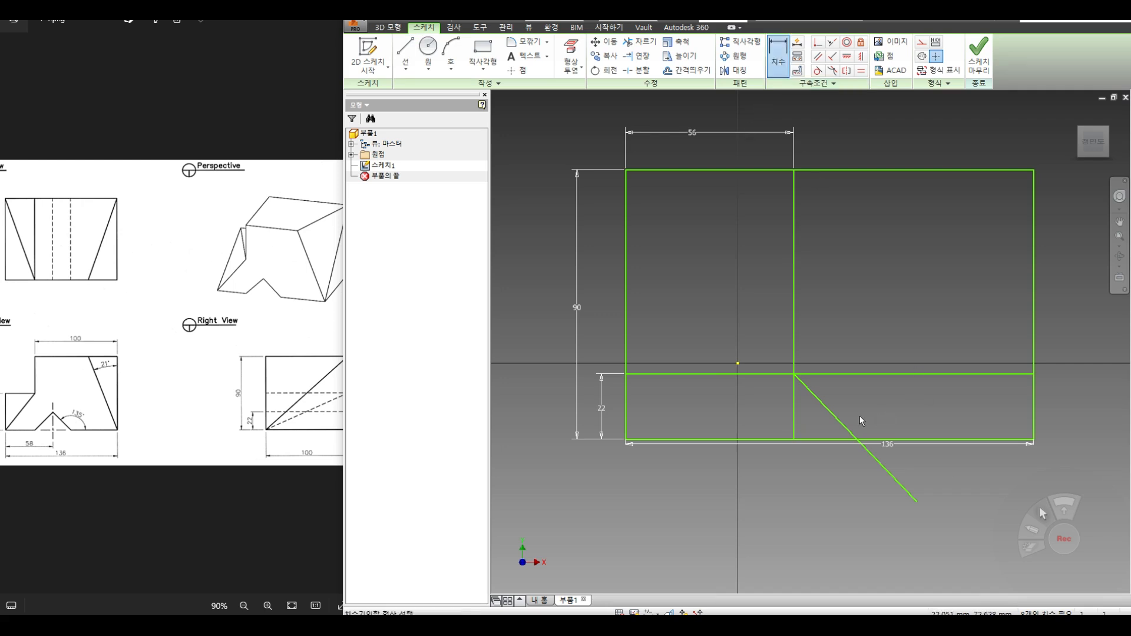
pyautogui.click(846, 432)
pyautogui.click(921, 440)
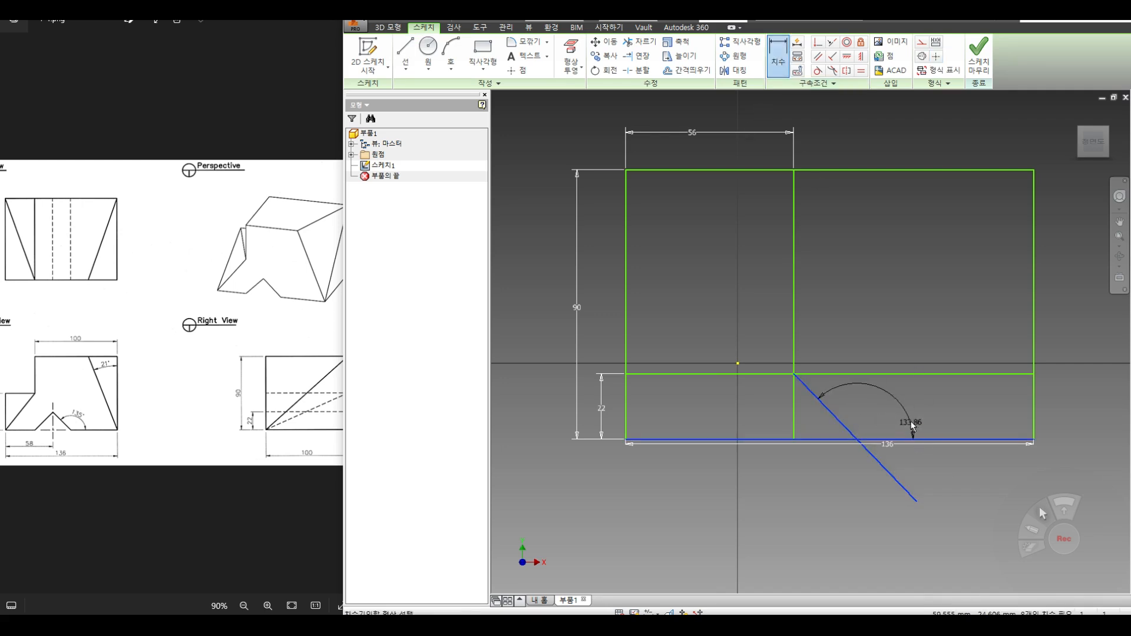
pyautogui.click(910, 422)
pyautogui.write('135')
pyautogui.press('Return')
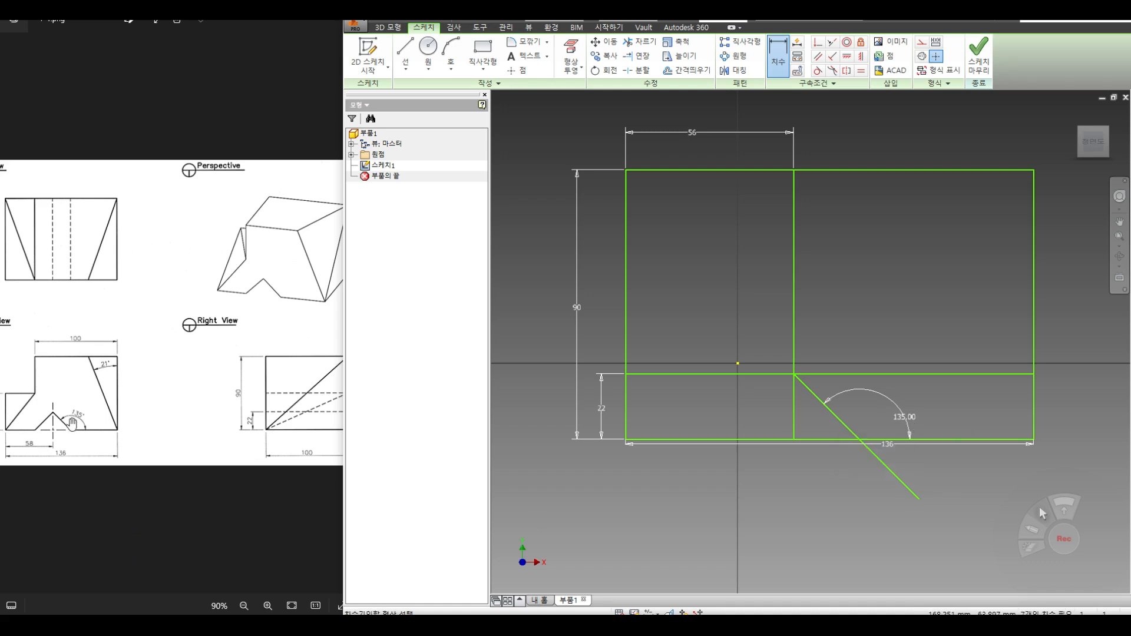
pyautogui.click(640, 41)
pyautogui.click(904, 483)
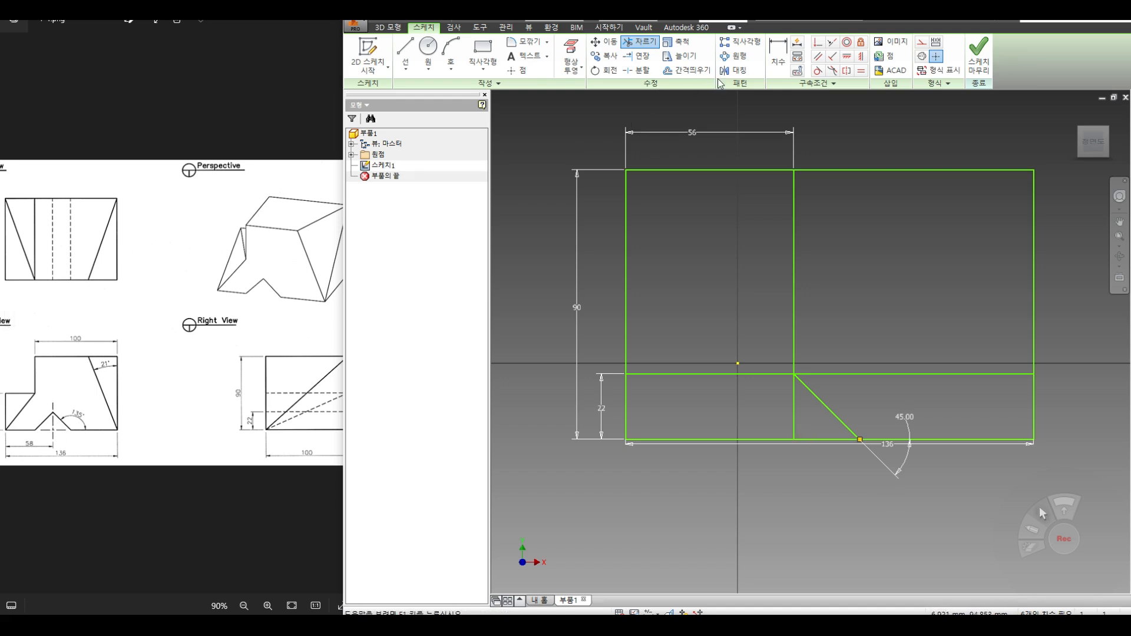
pyautogui.click(736, 70)
# Step: Mirror the 45° line about the vertical guide line to form the notch's other side
pyautogui.click(826, 406)
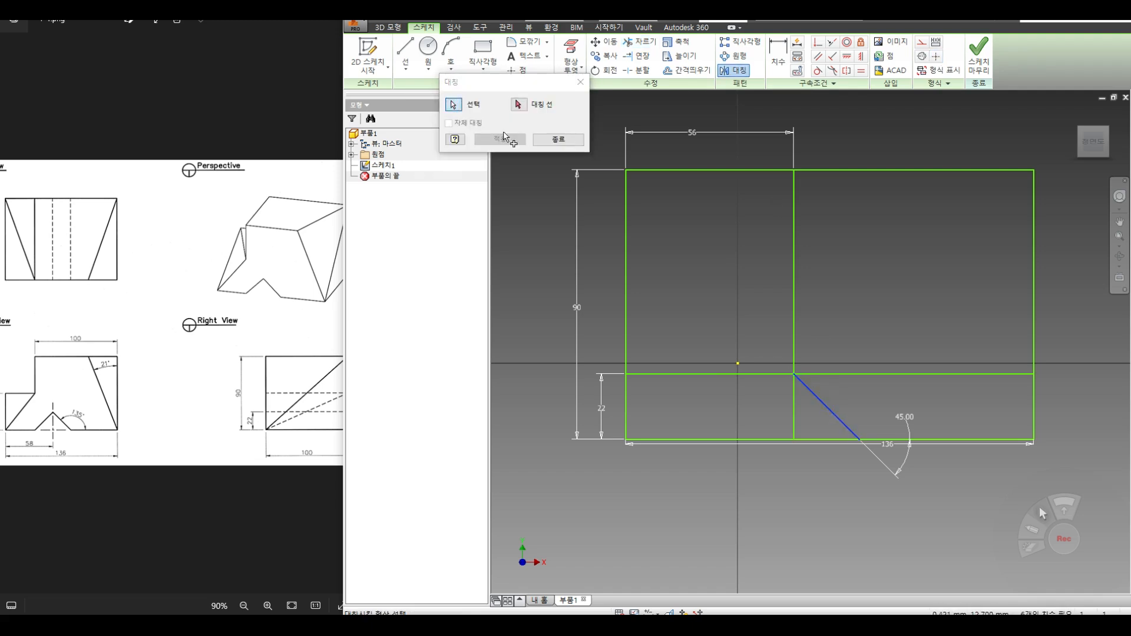
pyautogui.click(795, 292)
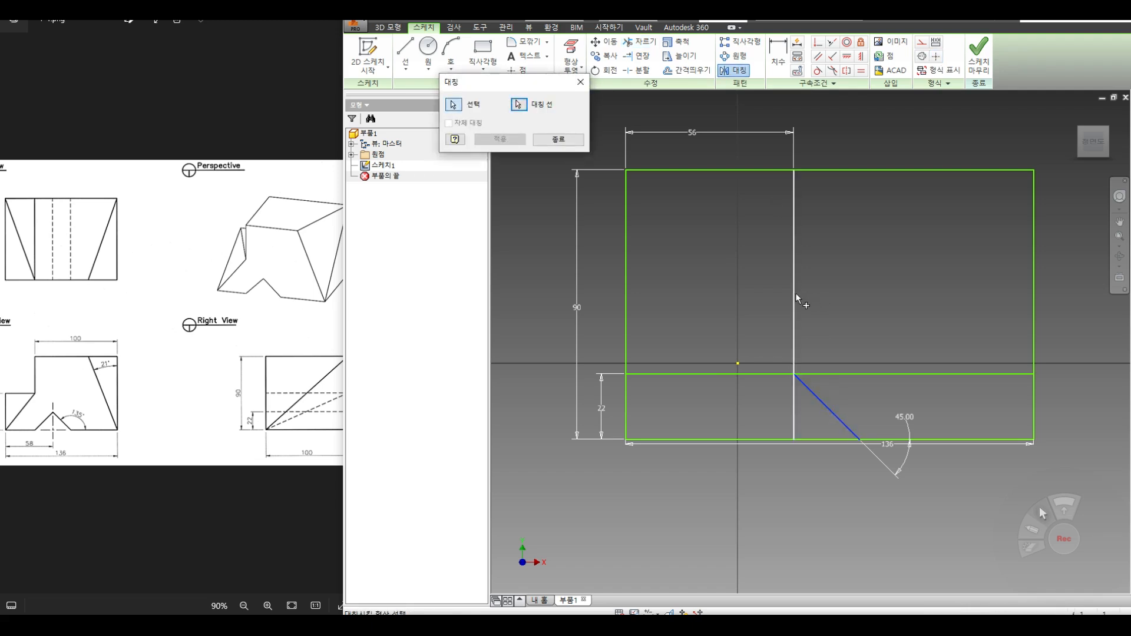
pyautogui.click(512, 144)
pyautogui.click(559, 141)
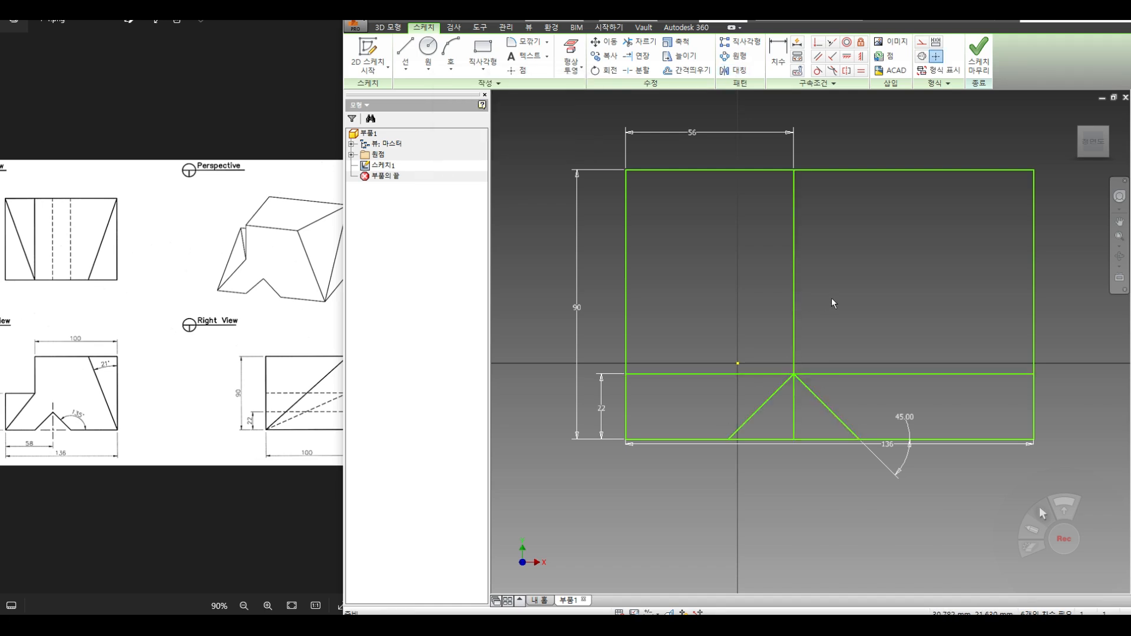
# Step: Delete the two helper lines and trim the bottom edge inside the notch
pyautogui.moveTo(833, 292); pyautogui.dragTo(768, 333)
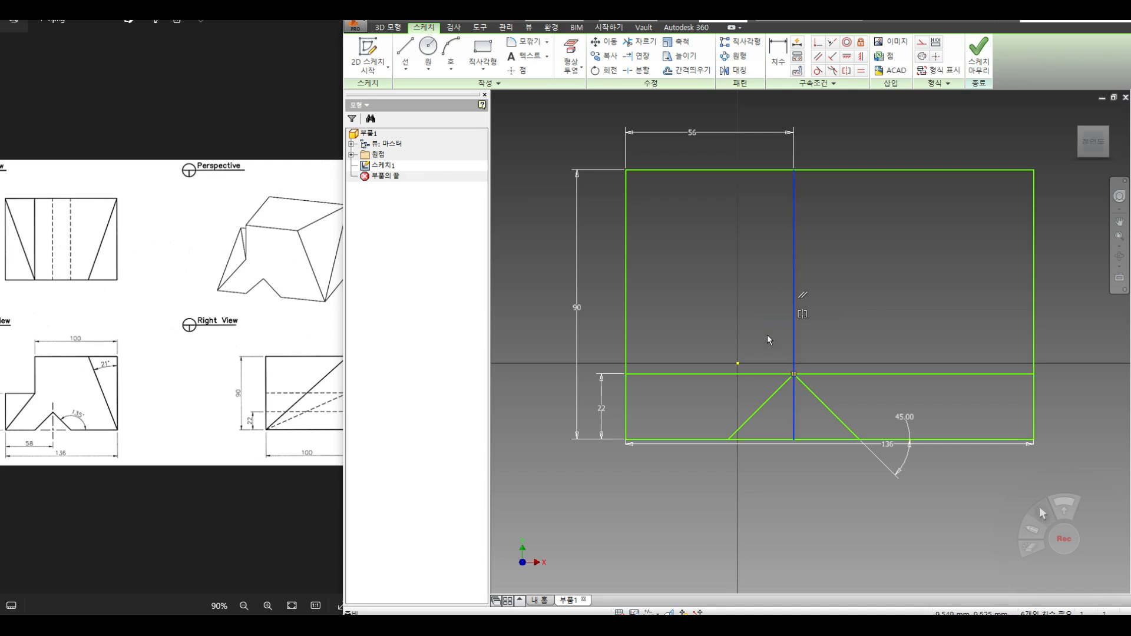
pyautogui.keyDown('ctrl'); pyautogui.moveTo(750, 338); pyautogui.dragTo(709, 394); pyautogui.keyUp('ctrl')
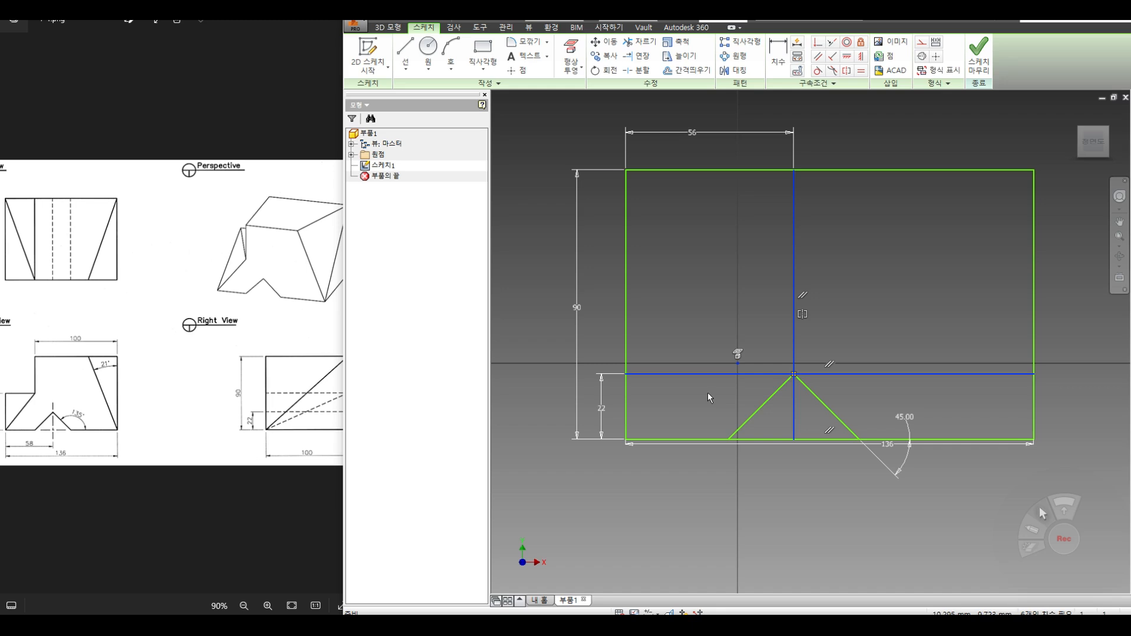
pyautogui.press('Delete')
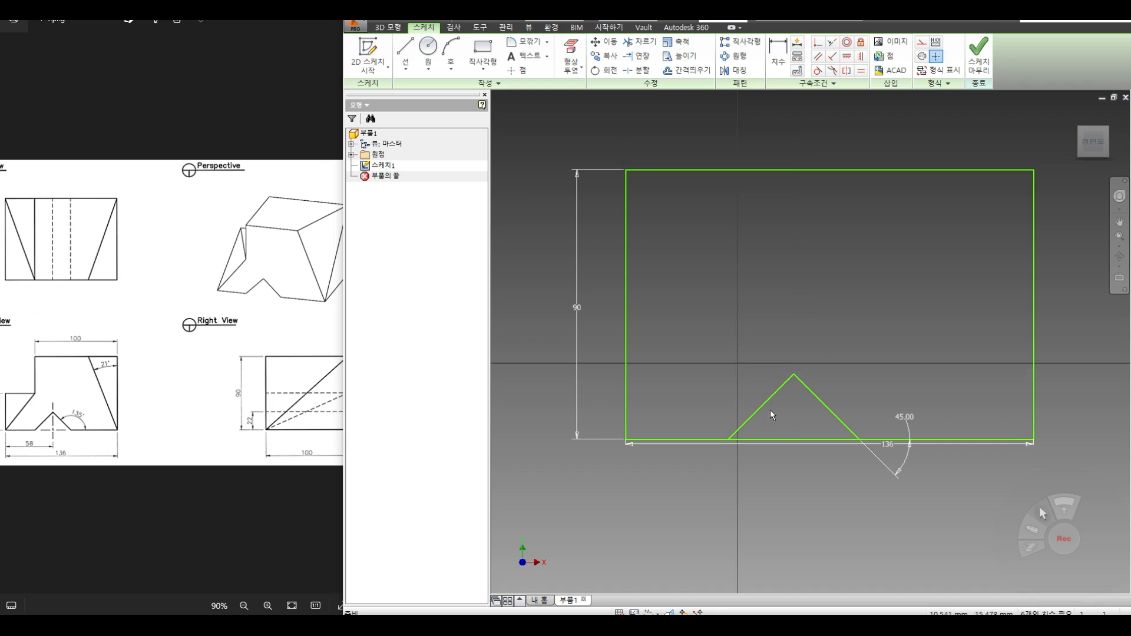
pyautogui.click(641, 41)
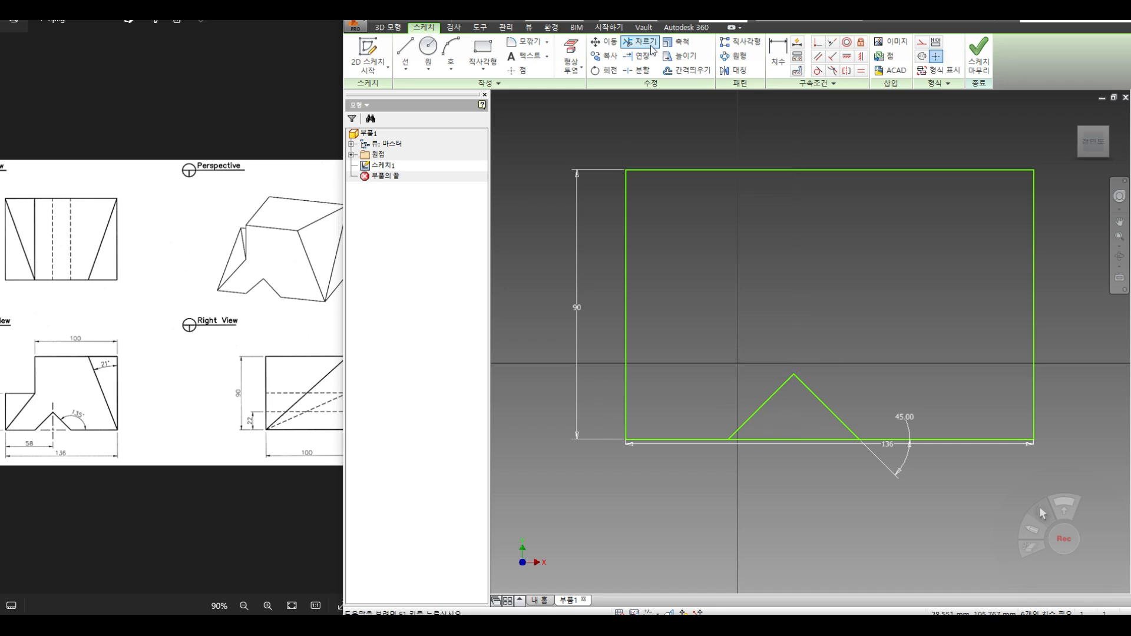
pyautogui.click(805, 439)
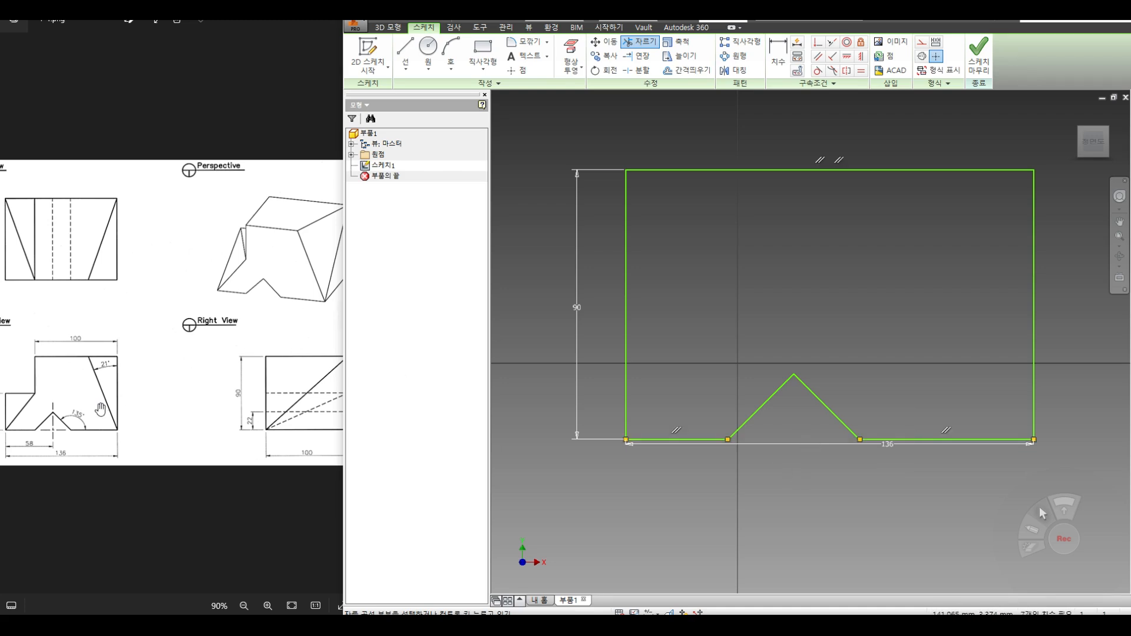
# Step: Finish the V-notched profile sketch
pyautogui.moveTo(225, 354); pyautogui.dragTo(176, 356)
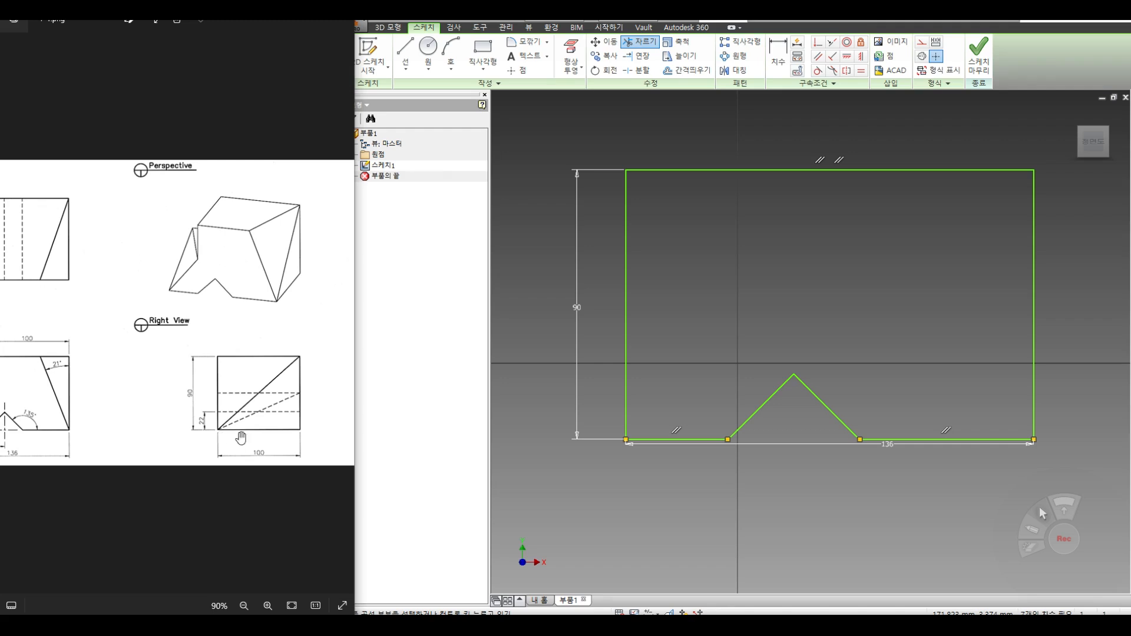
pyautogui.moveTo(190, 355); pyautogui.dragTo(269, 359)
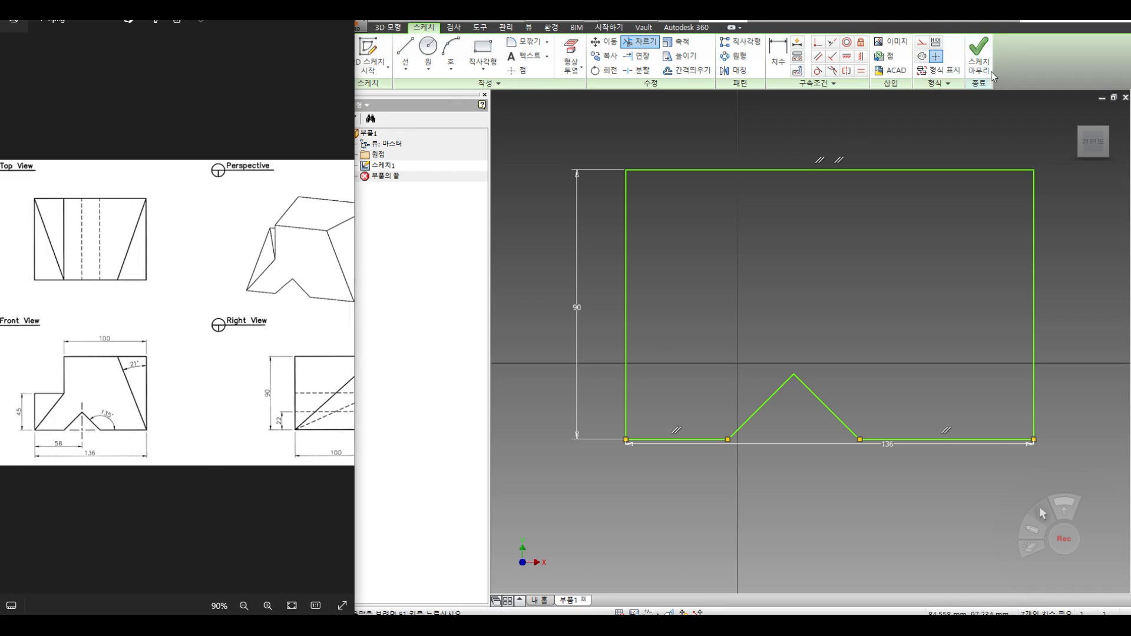
pyautogui.click(978, 58)
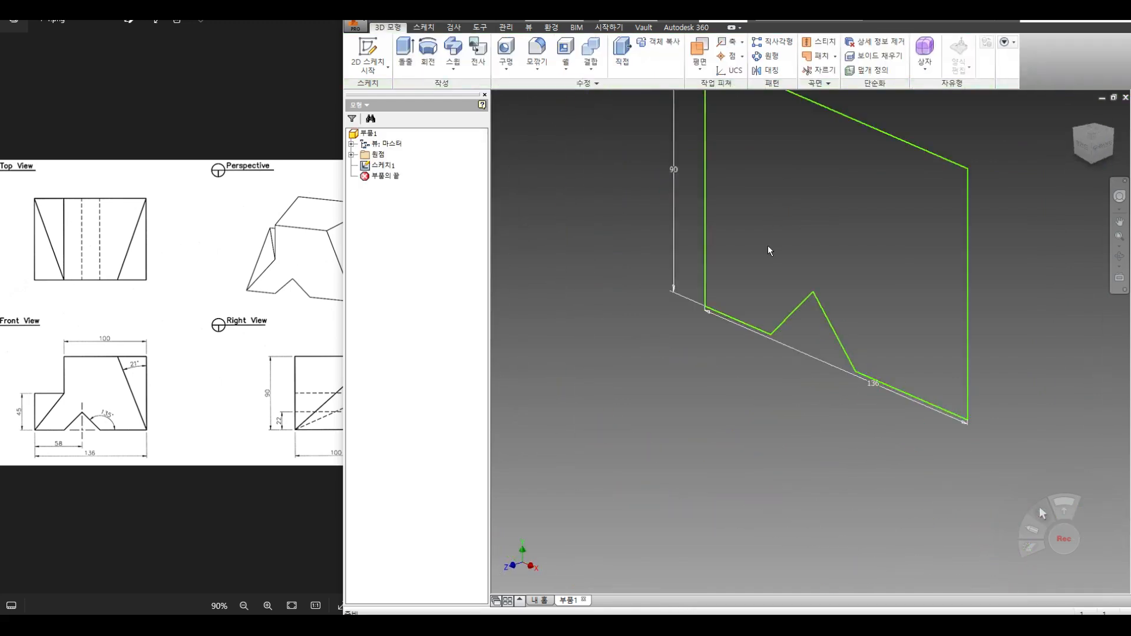
pyautogui.click(406, 59)
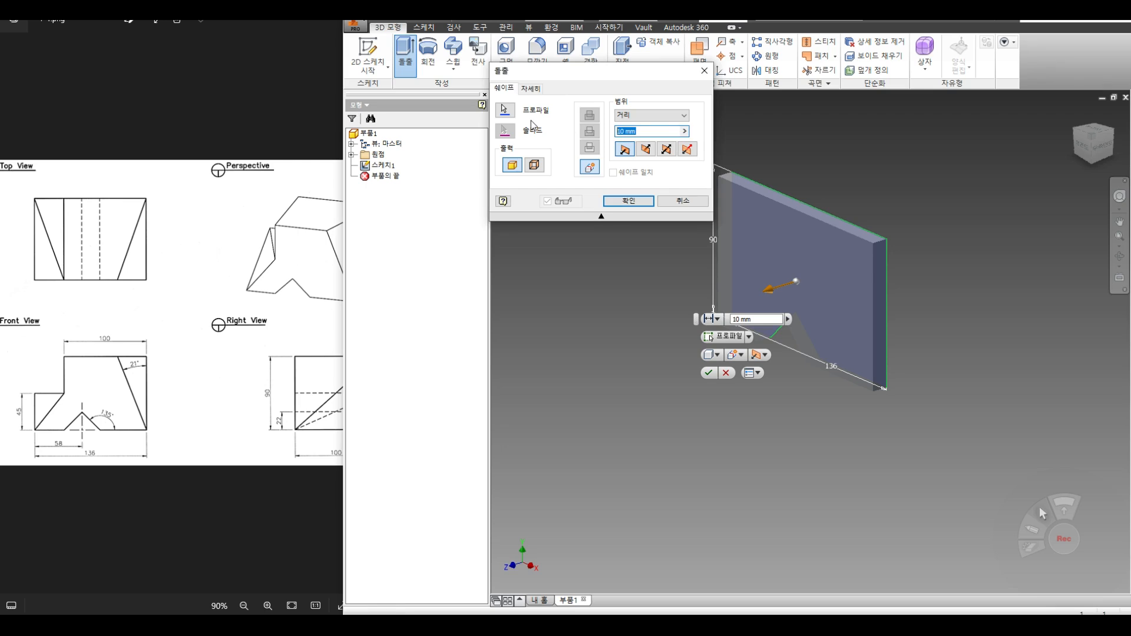
# Step: Extrude the V-notched profile to a depth of 100 mm as Extrusion1
pyautogui.write('100')
pyautogui.click(628, 201)
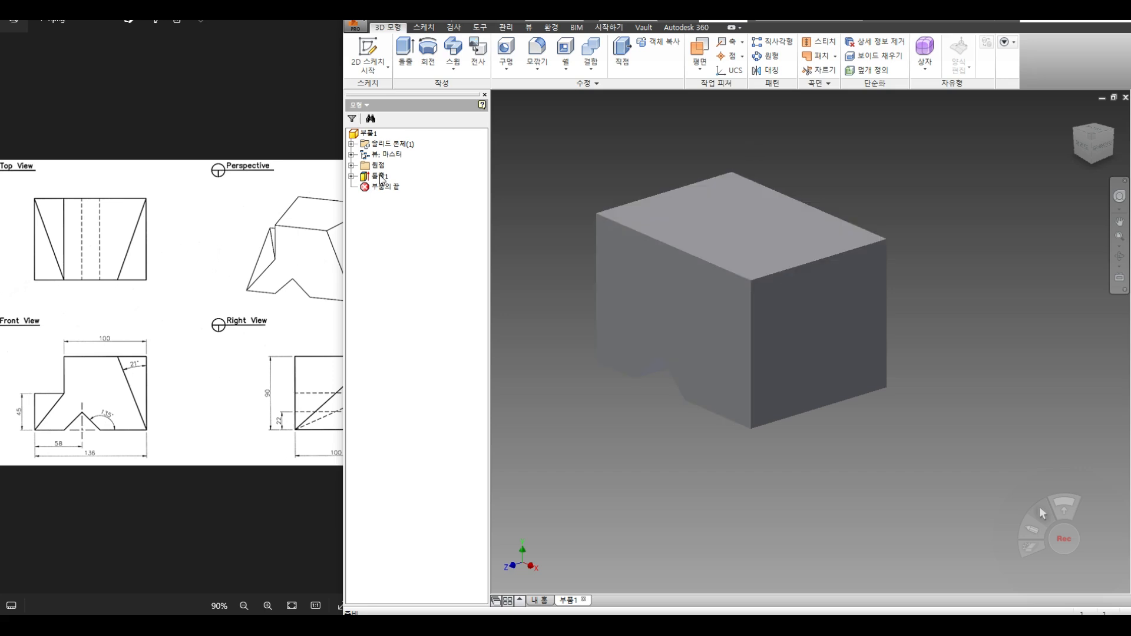
pyautogui.click(367, 52)
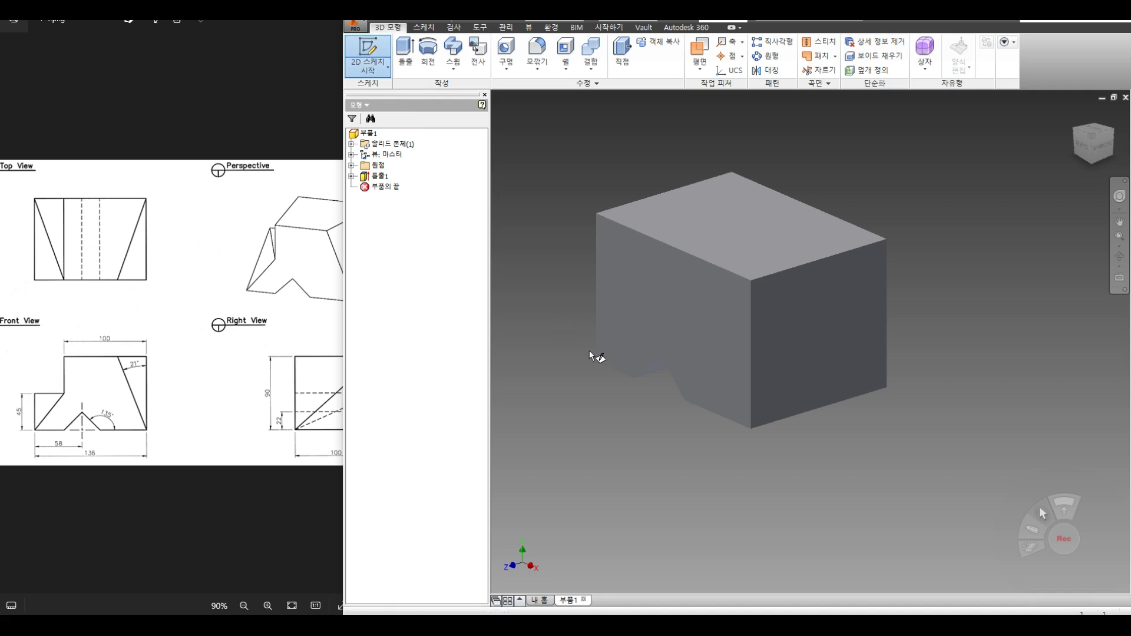
# Step: On the notched face, project the right edge and draw a slanted line from the lower right corner
pyautogui.click(646, 318)
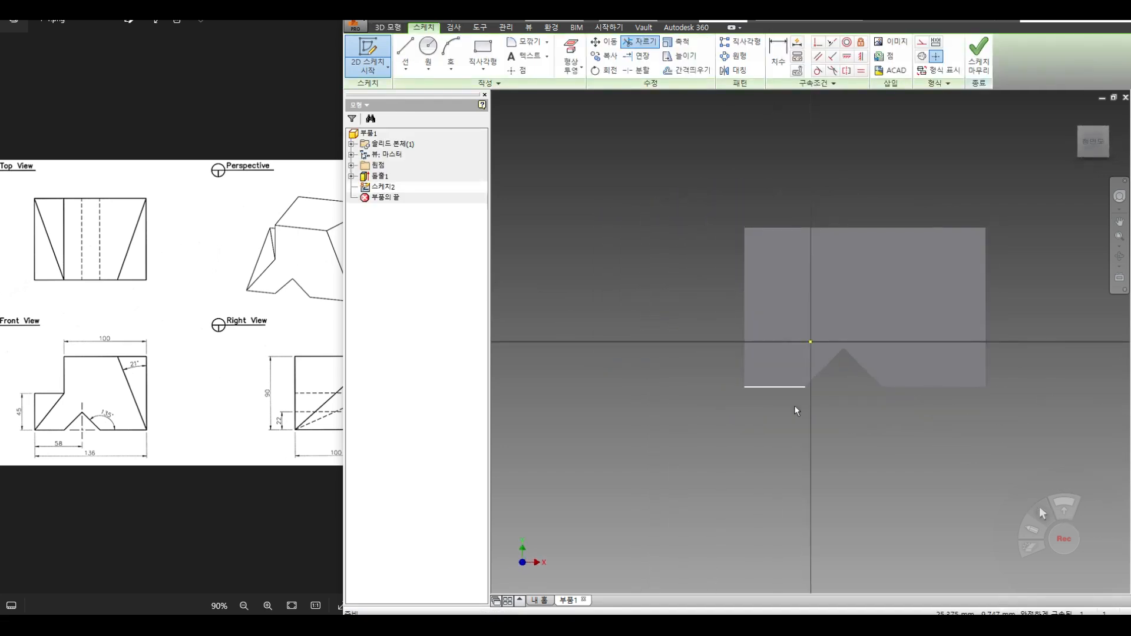
pyautogui.click(571, 66)
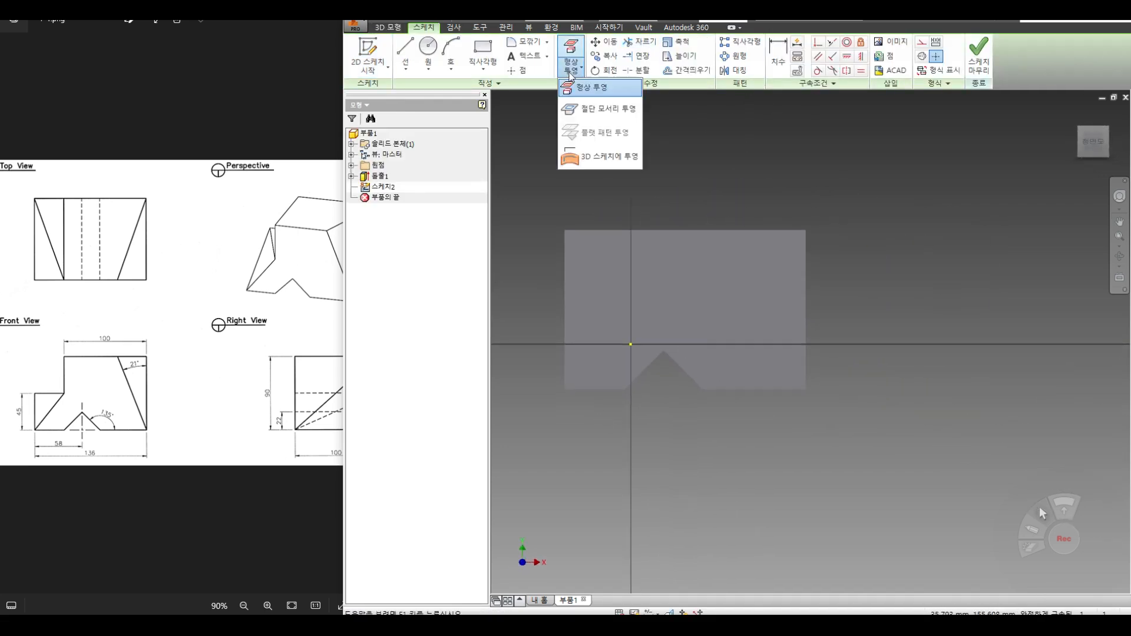
pyautogui.click(583, 88)
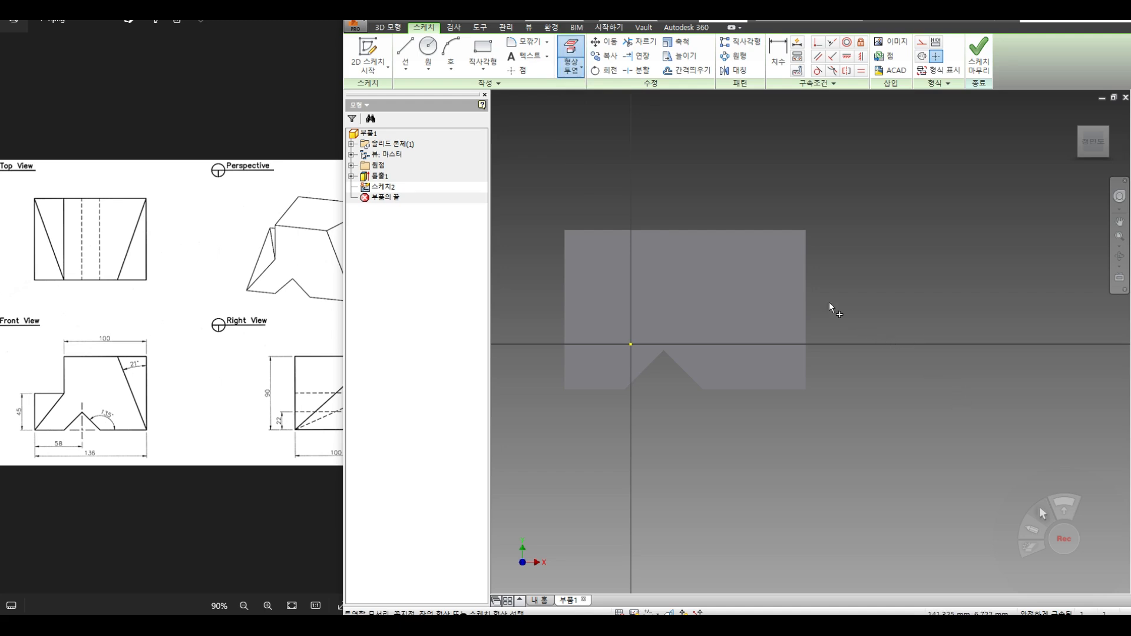
pyautogui.click(806, 292)
pyautogui.press('l')
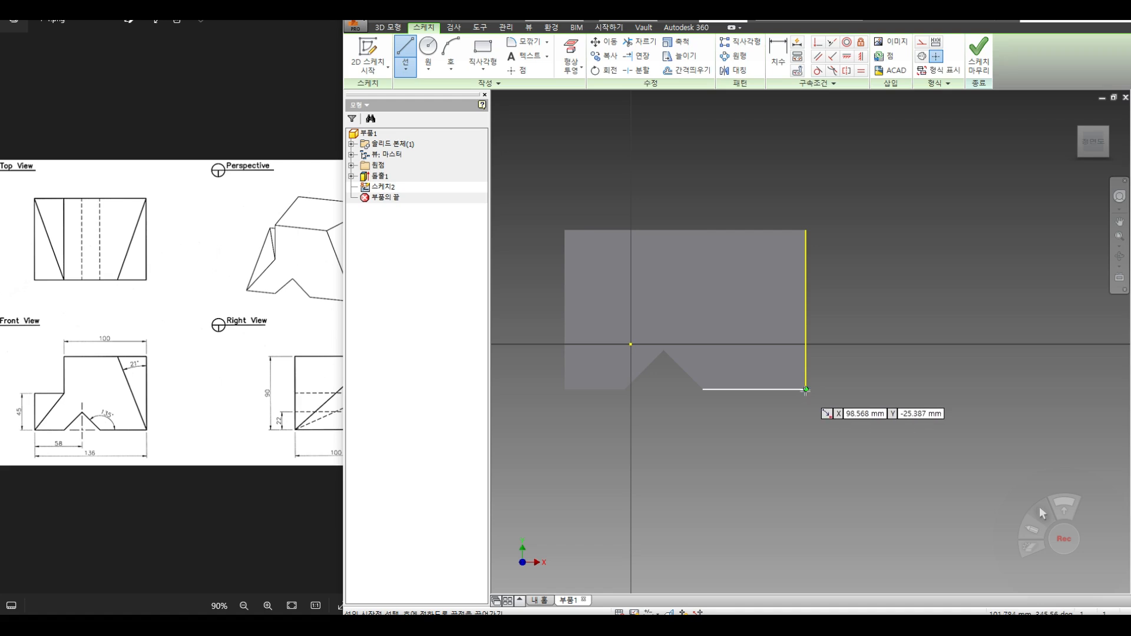
pyautogui.click(806, 389)
pyautogui.click(692, 190)
pyautogui.rightClick(781, 195)
pyautogui.click(771, 229)
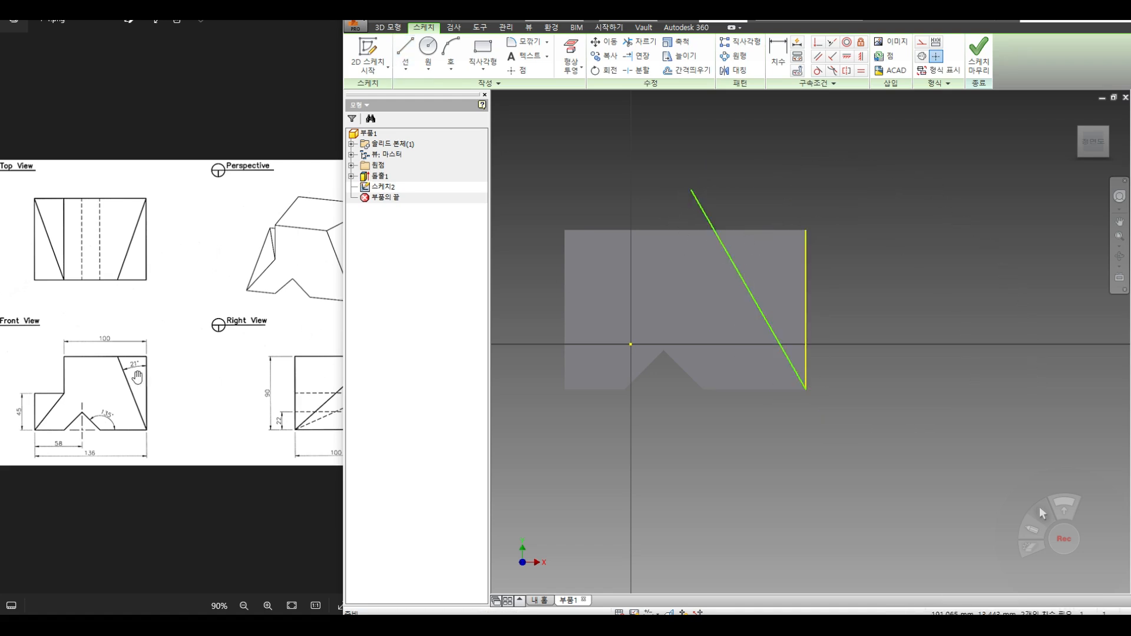
# Step: Dimension the slanted line at 21° from the projected right edge
pyautogui.click(788, 60)
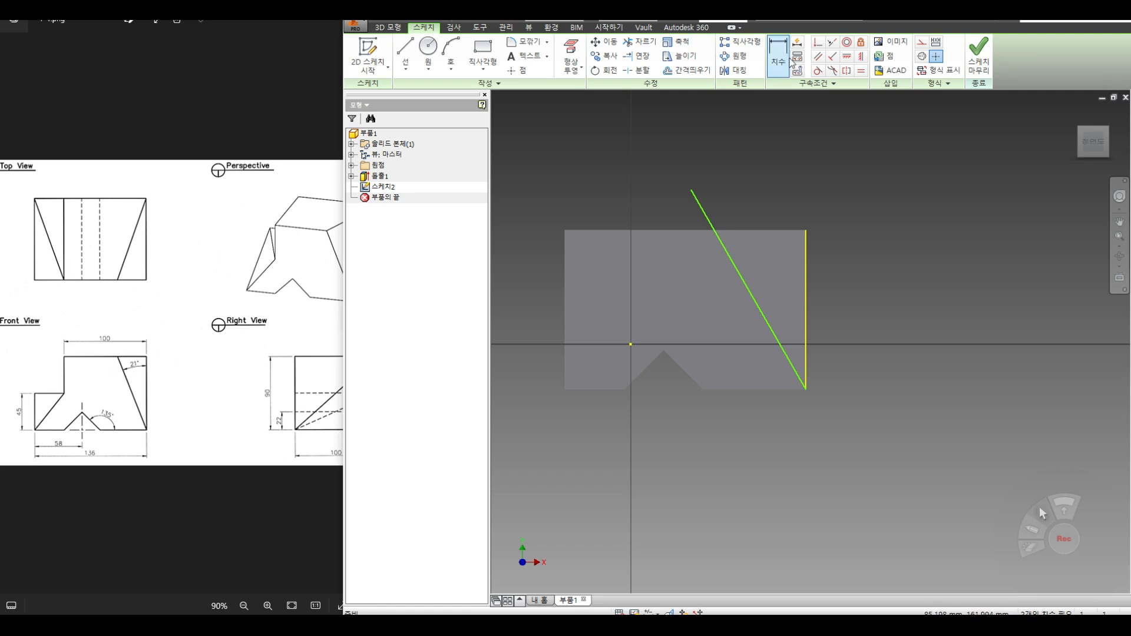
pyautogui.click(805, 295)
pyautogui.click(758, 303)
pyautogui.click(779, 193)
pyautogui.write('21')
pyautogui.press('Return')
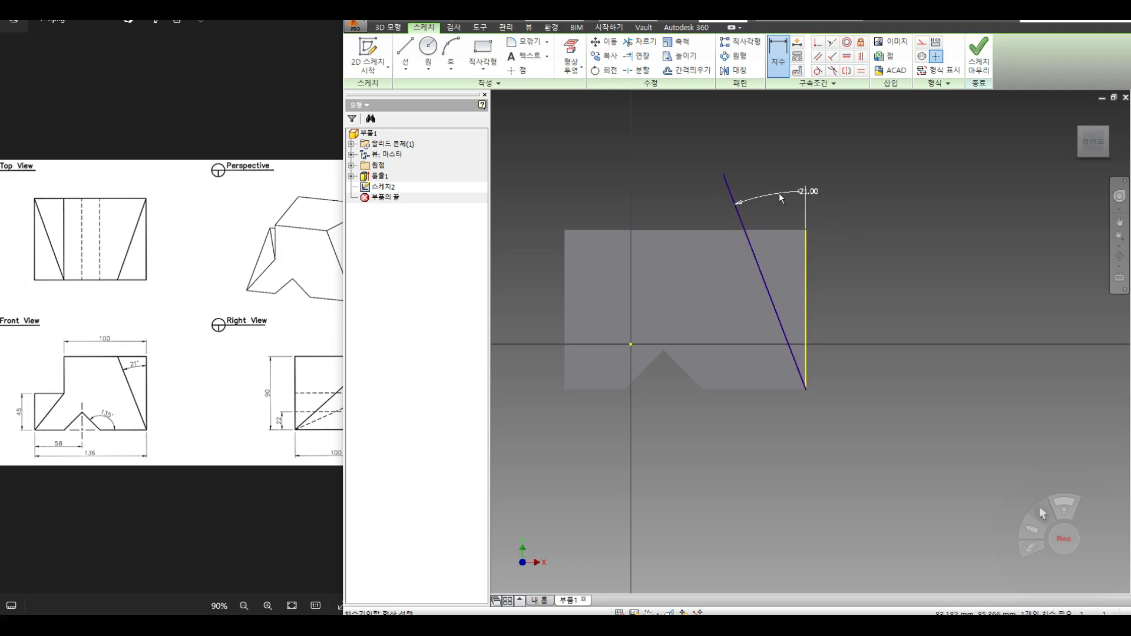
# Step: Project the face's top edge and delete the projection constraints on both edges
pyautogui.click(571, 66)
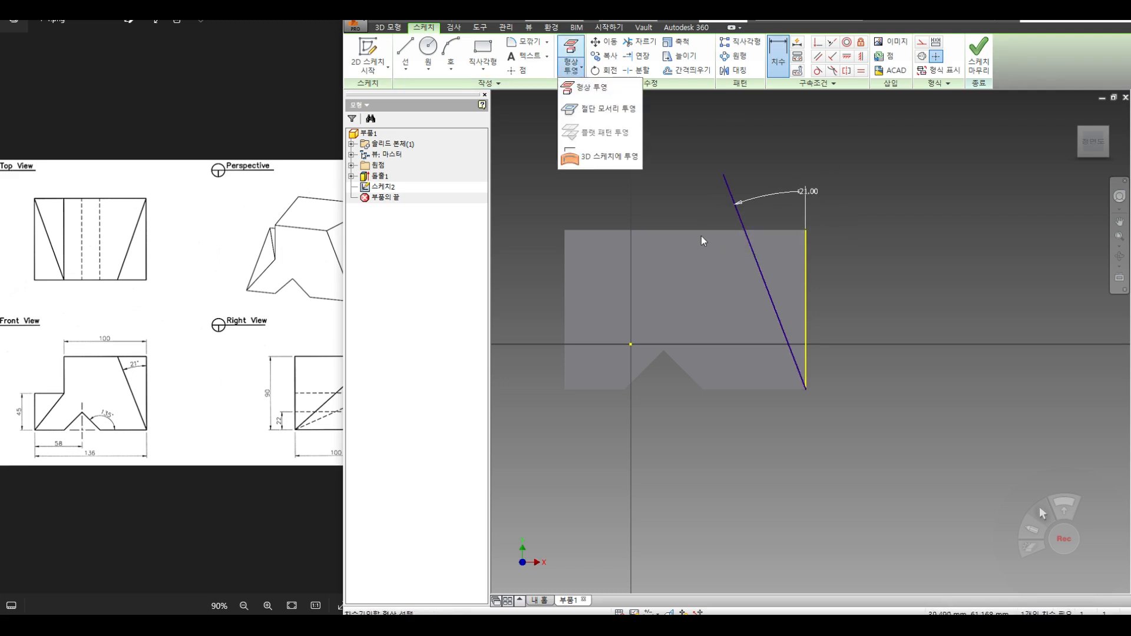
pyautogui.click(593, 90)
pyautogui.click(701, 230)
pyautogui.rightClick(866, 206)
pyautogui.click(905, 213)
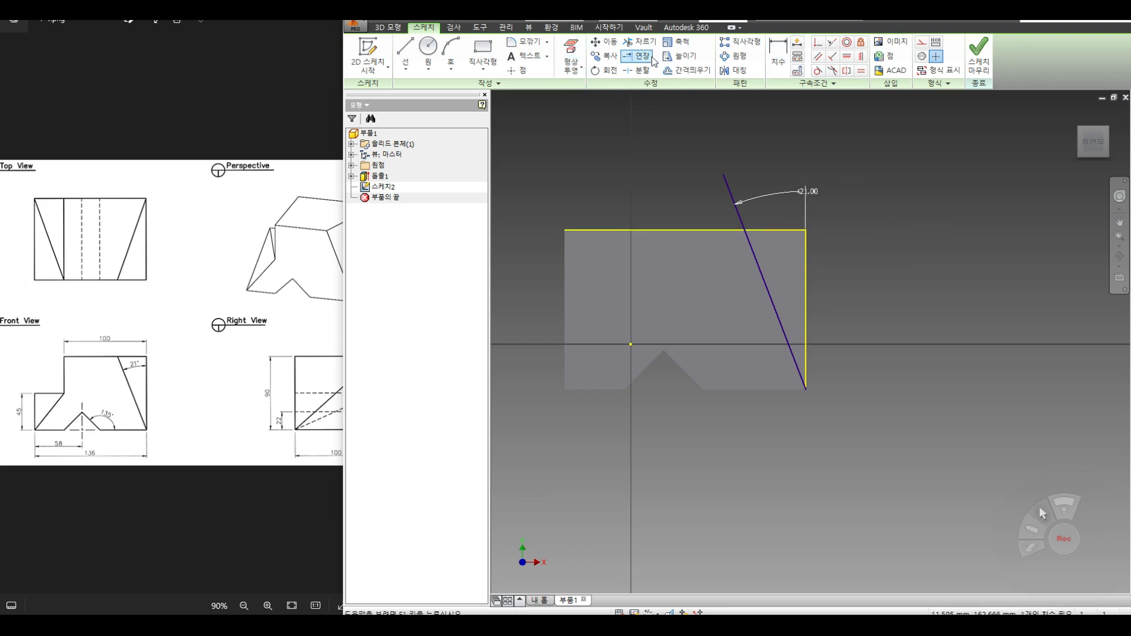
pyautogui.click(797, 56)
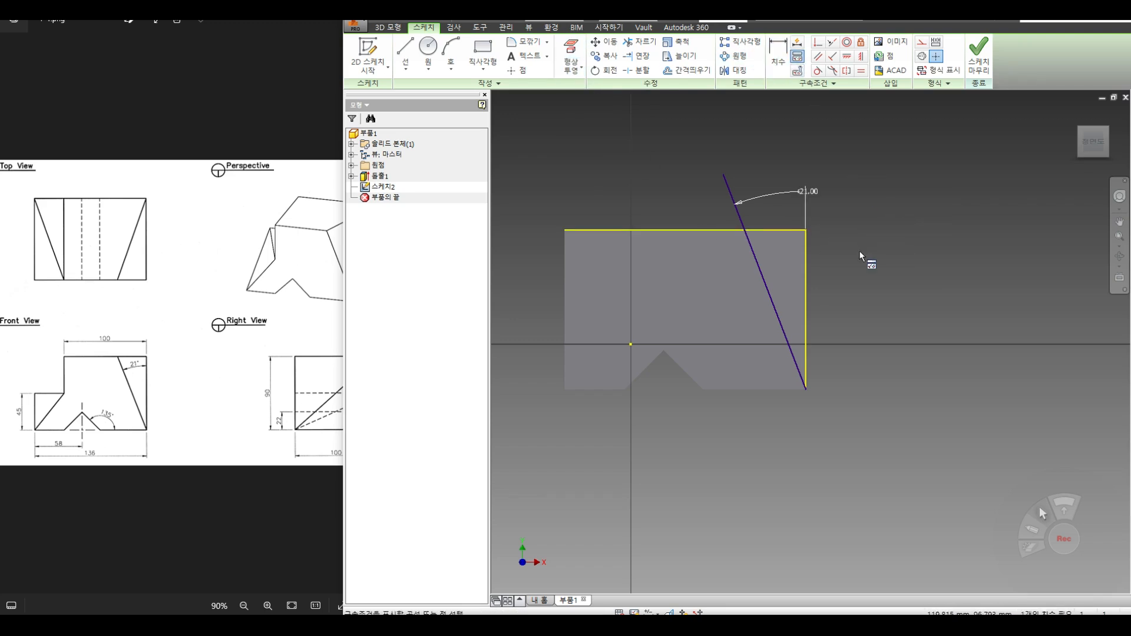
pyautogui.click(806, 235)
pyautogui.click(685, 230)
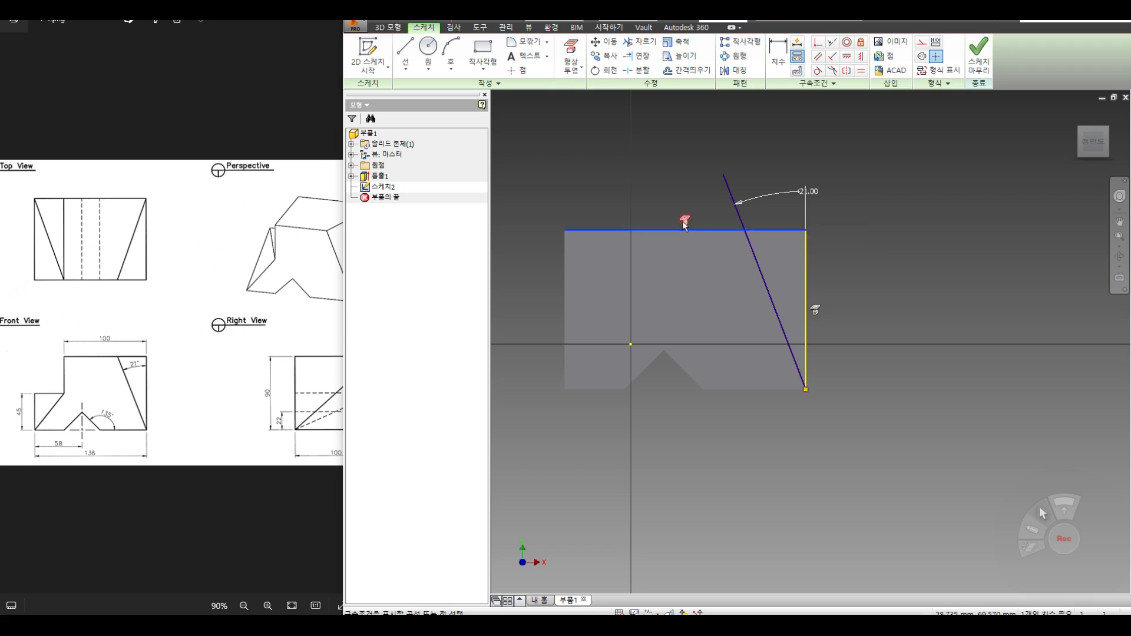
pyautogui.press('Delete')
pyautogui.click(814, 311)
pyautogui.press('Delete')
# Step: Trim the line at the top edge, delete the helper edges and angle dimension, and finish
pyautogui.click(631, 36)
pyautogui.click(733, 196)
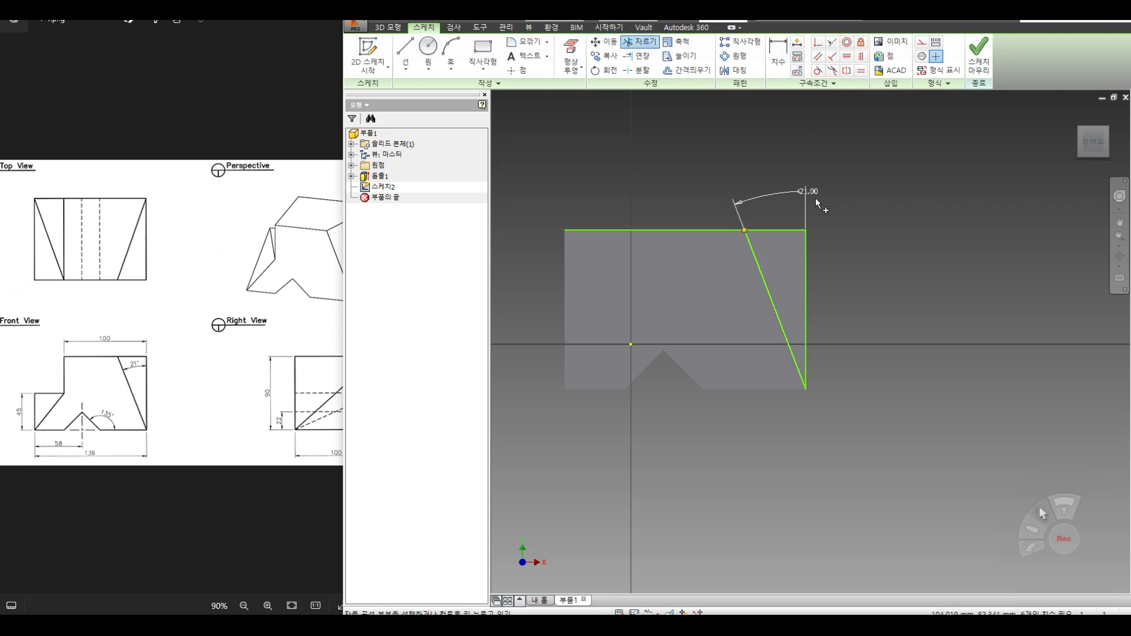
pyautogui.press('Escape')
pyautogui.moveTo(862, 198); pyautogui.dragTo(794, 248)
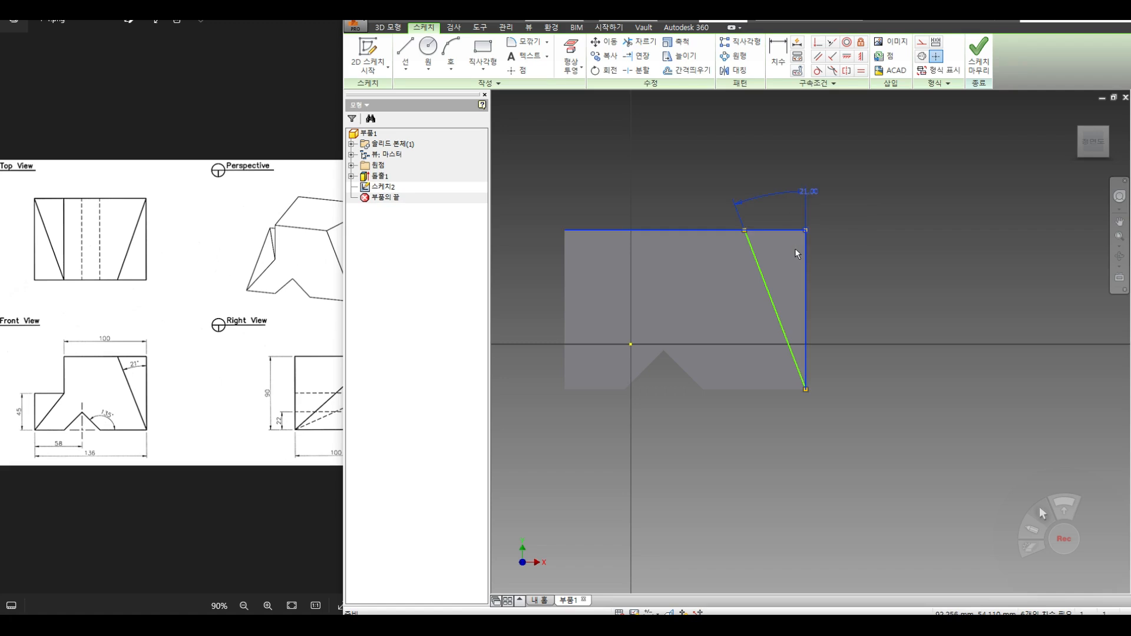
pyautogui.press('Delete')
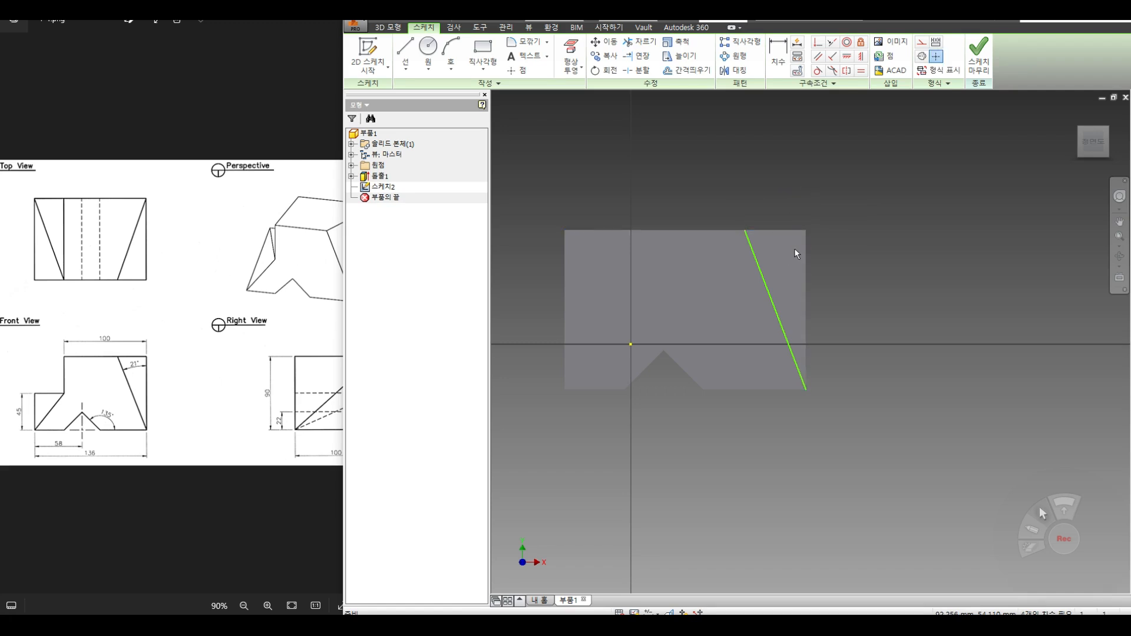
pyautogui.click(978, 56)
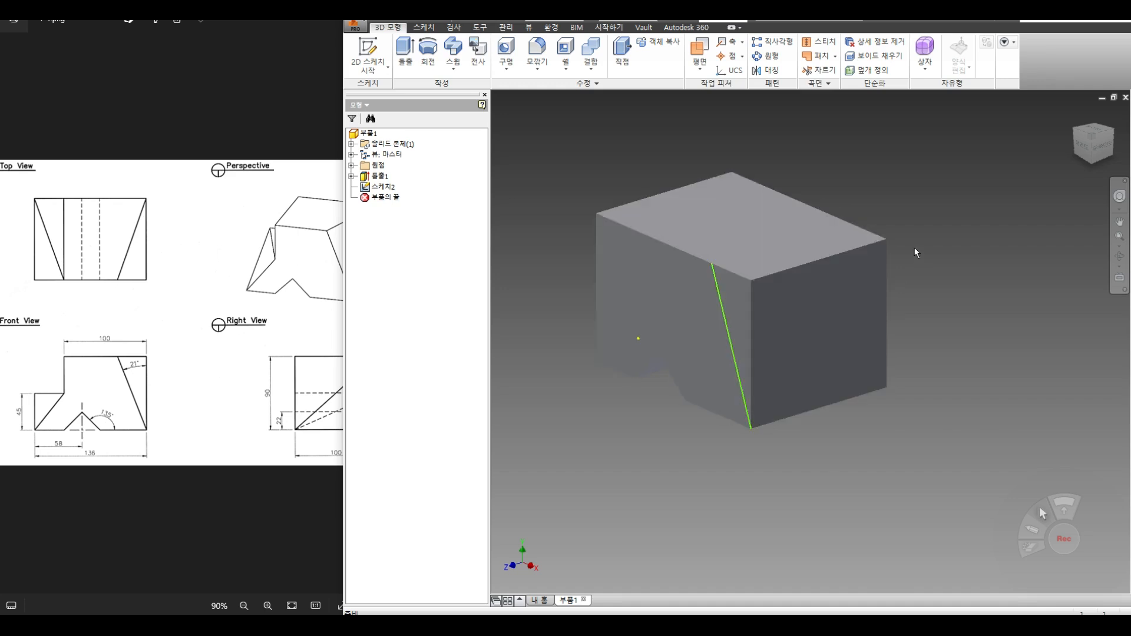
# Step: Create a three-point work plane through the slanted line's ends and the far top corner
pyautogui.click(701, 70)
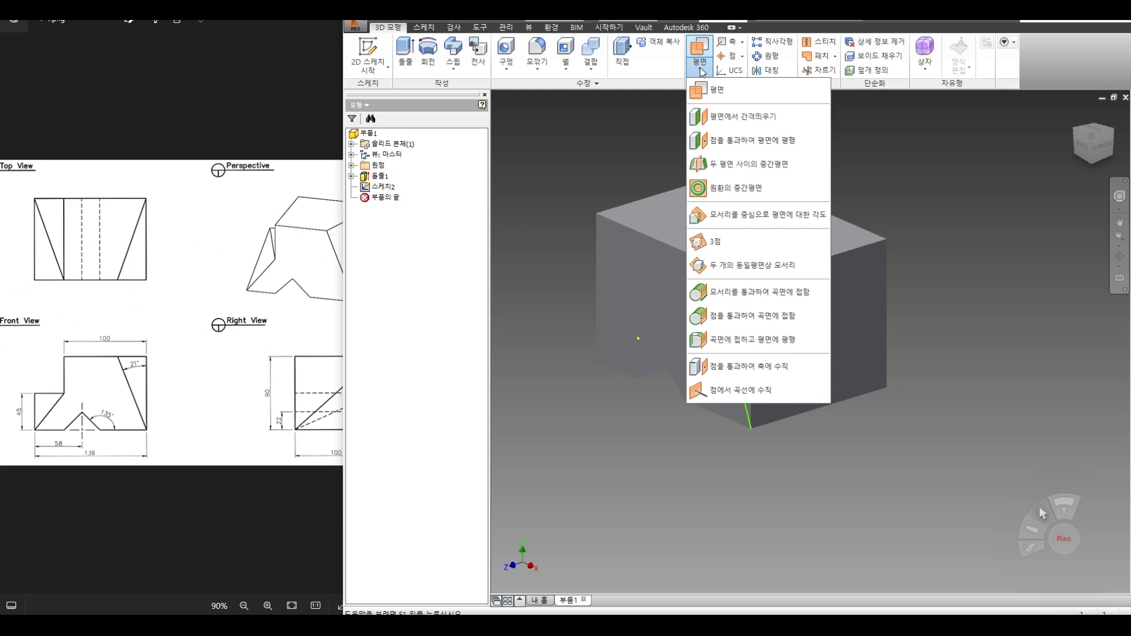
pyautogui.click(709, 248)
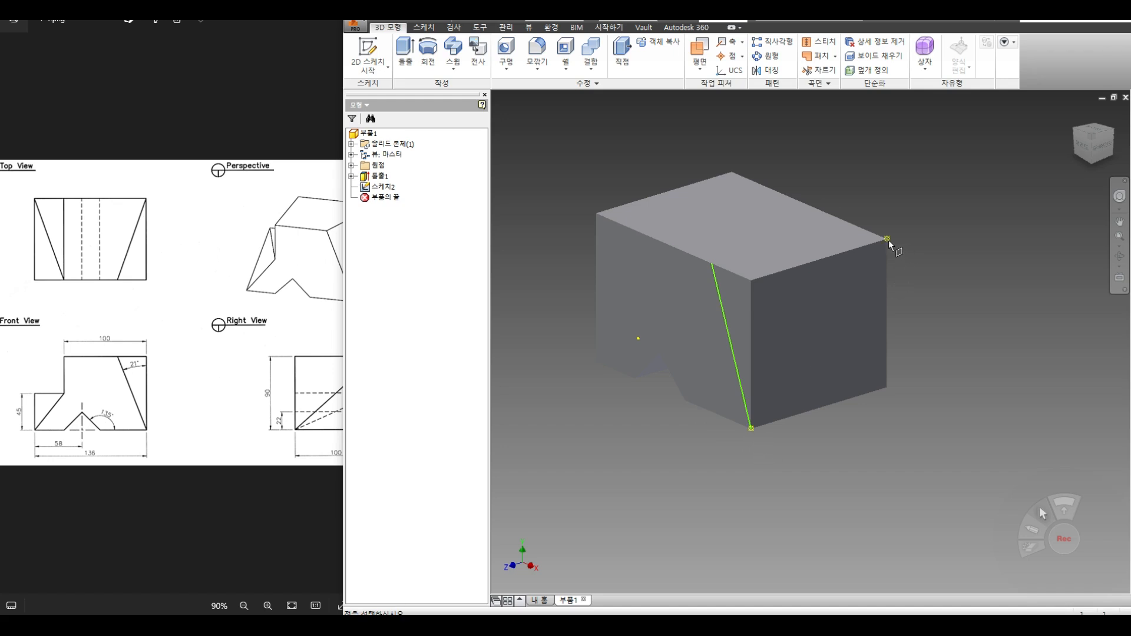
pyautogui.click(712, 264)
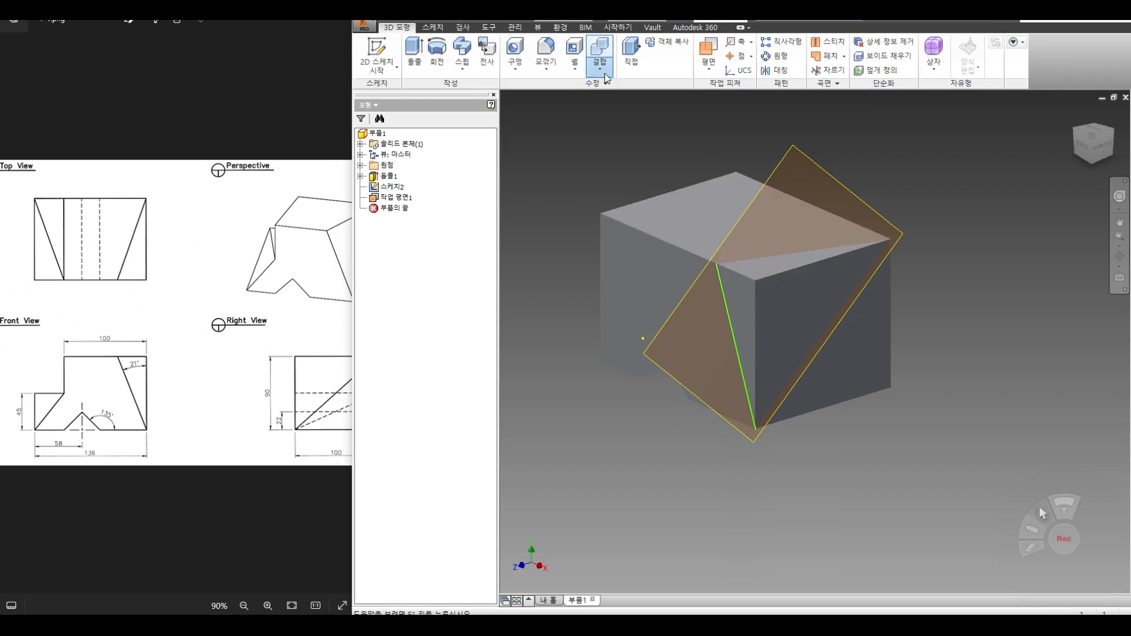
# Step: Set up a Split Solid using Work Plane1 as the cutting tool
pyautogui.click(605, 75)
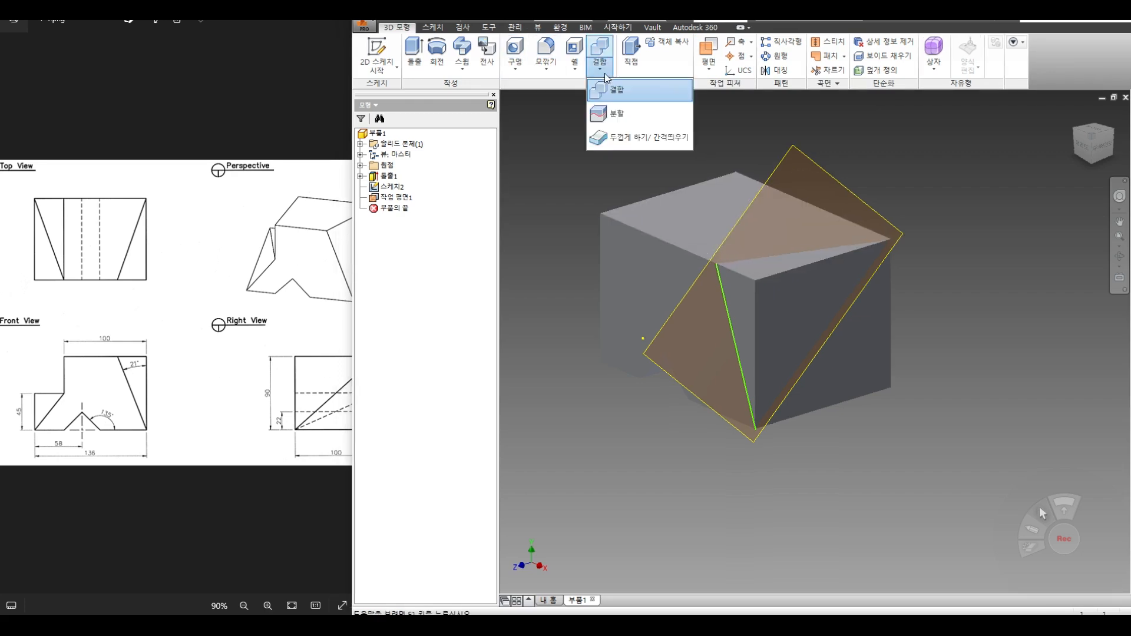
pyautogui.click(615, 117)
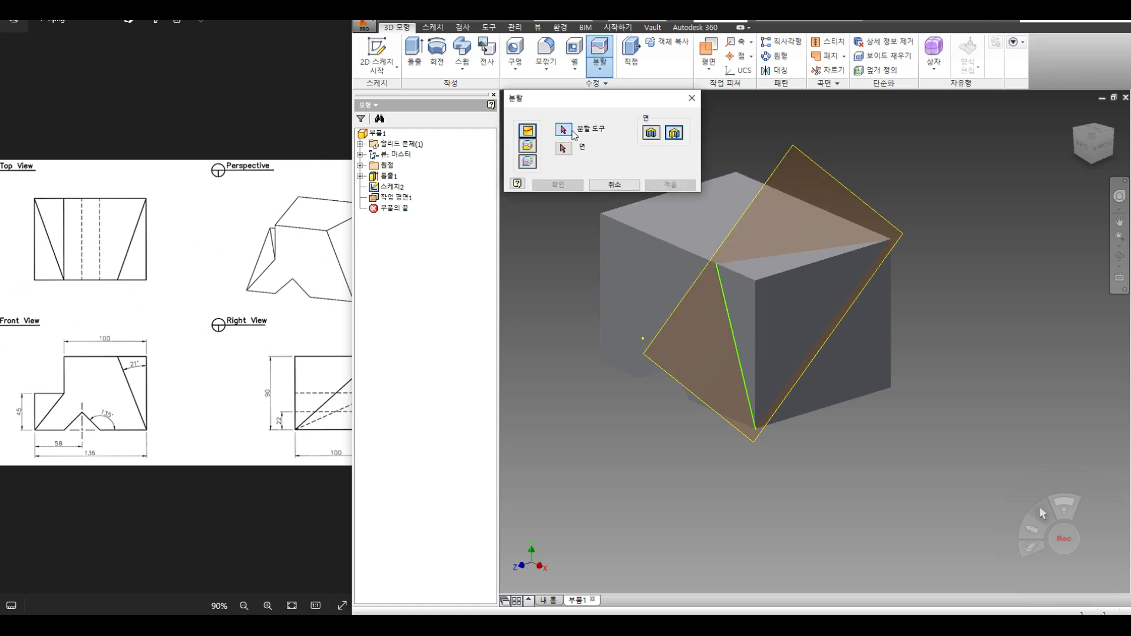
pyautogui.click(791, 145)
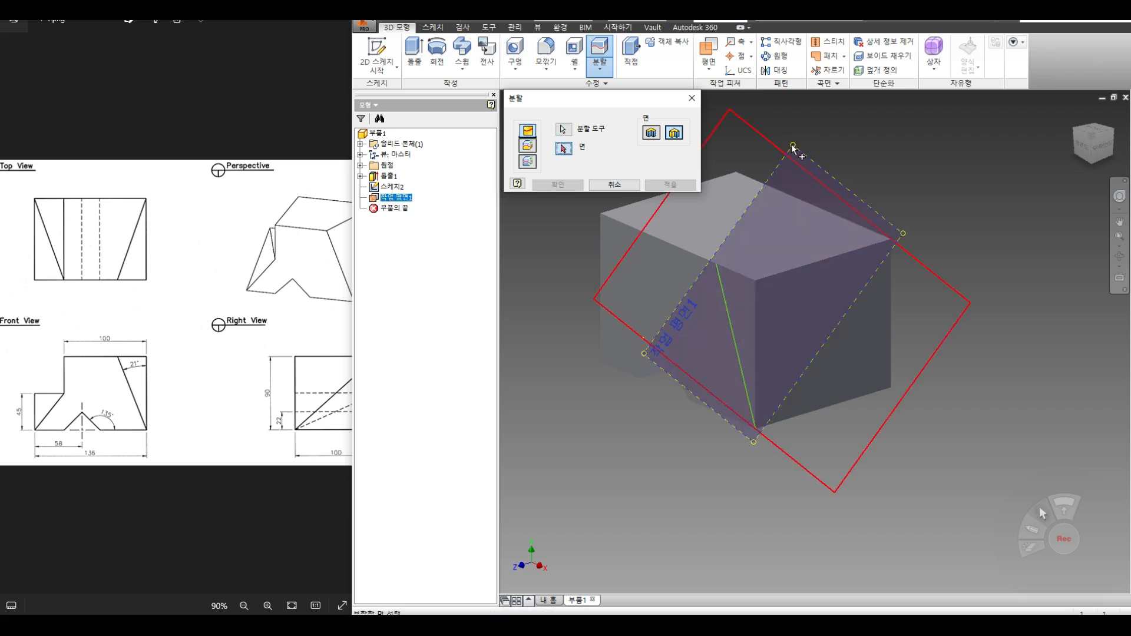
pyautogui.click(528, 146)
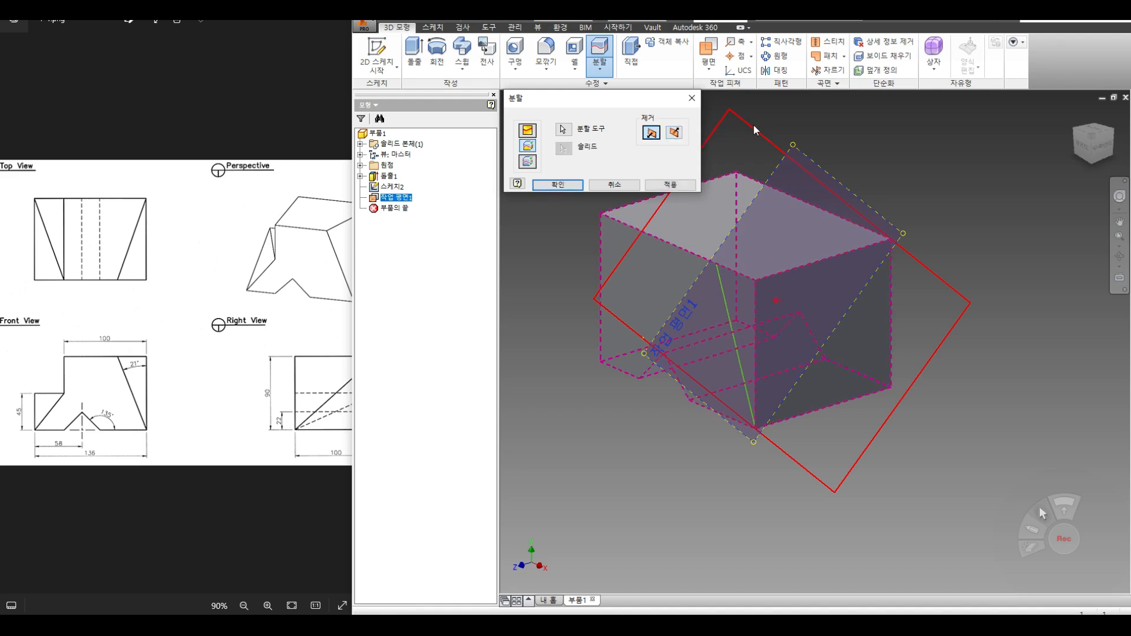
pyautogui.click(1119, 256)
pyautogui.moveTo(800, 304); pyautogui.dragTo(884, 292)
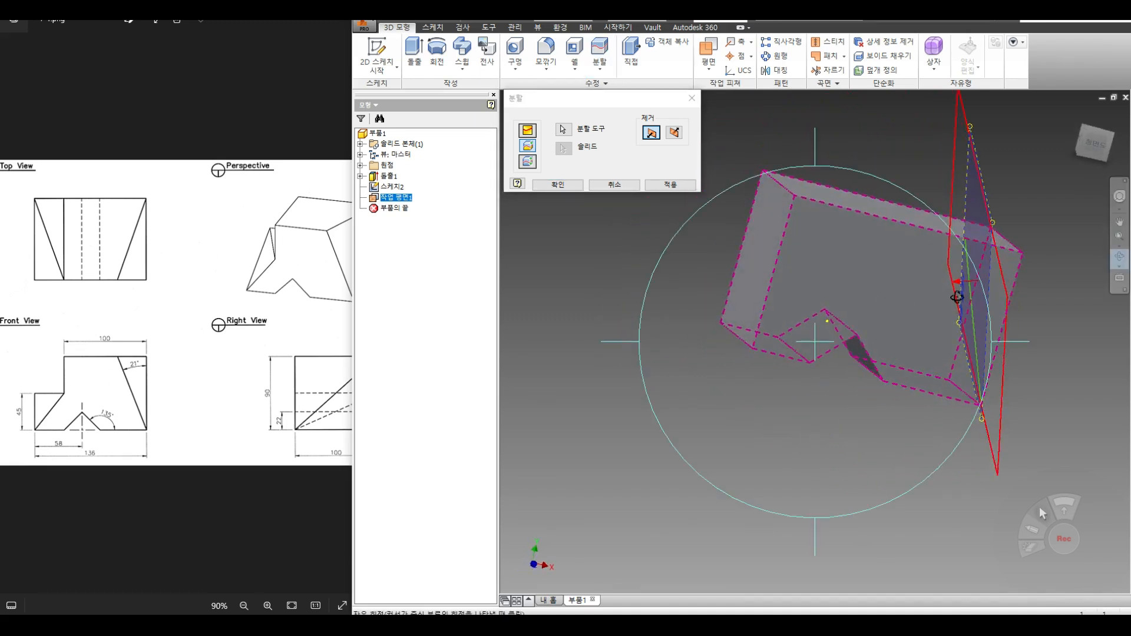
pyautogui.scroll(3, 972, 278)
pyautogui.rightClick(909, 263)
pyautogui.click(949, 263)
# Step: Flip the removed side and apply the split, cutting away the corner beyond the plane
pyautogui.click(674, 133)
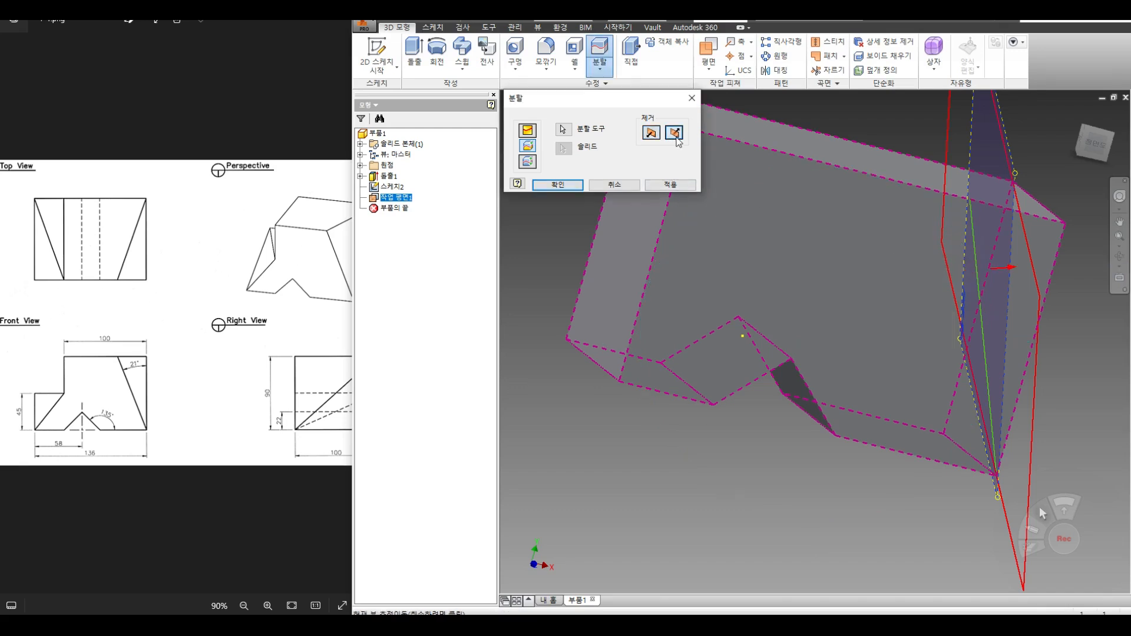
pyautogui.click(672, 185)
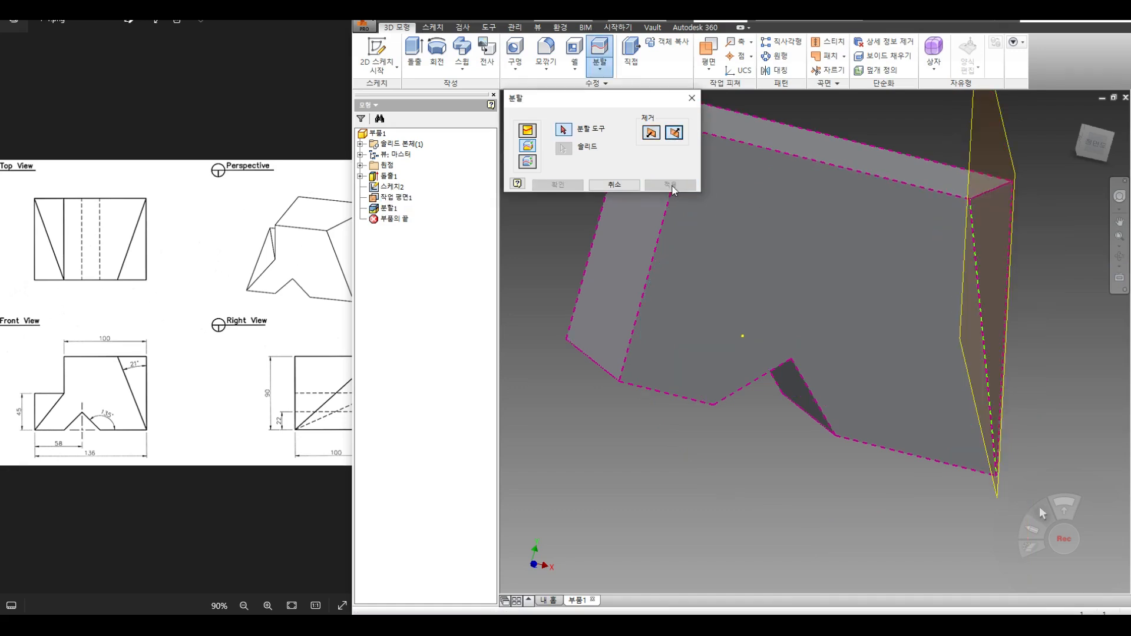
pyautogui.click(635, 186)
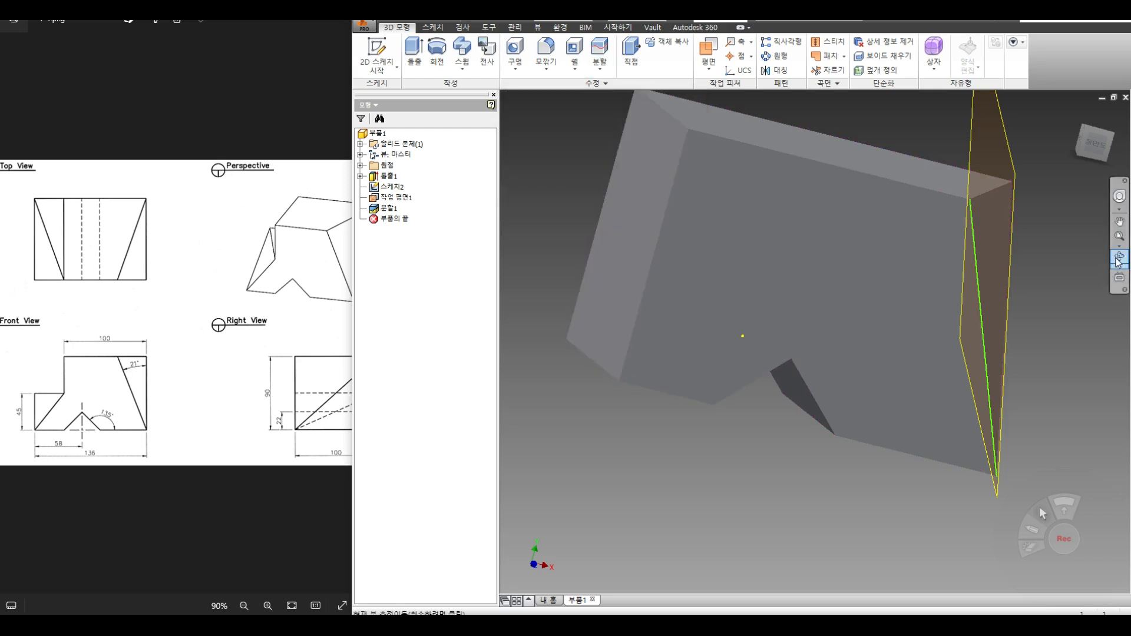
pyautogui.click(1119, 257)
pyautogui.moveTo(901, 246); pyautogui.dragTo(868, 255)
# Step: Hide Work Plane1 so only the trimmed solid stays visible
pyautogui.rightClick(868, 256)
pyautogui.click(912, 257)
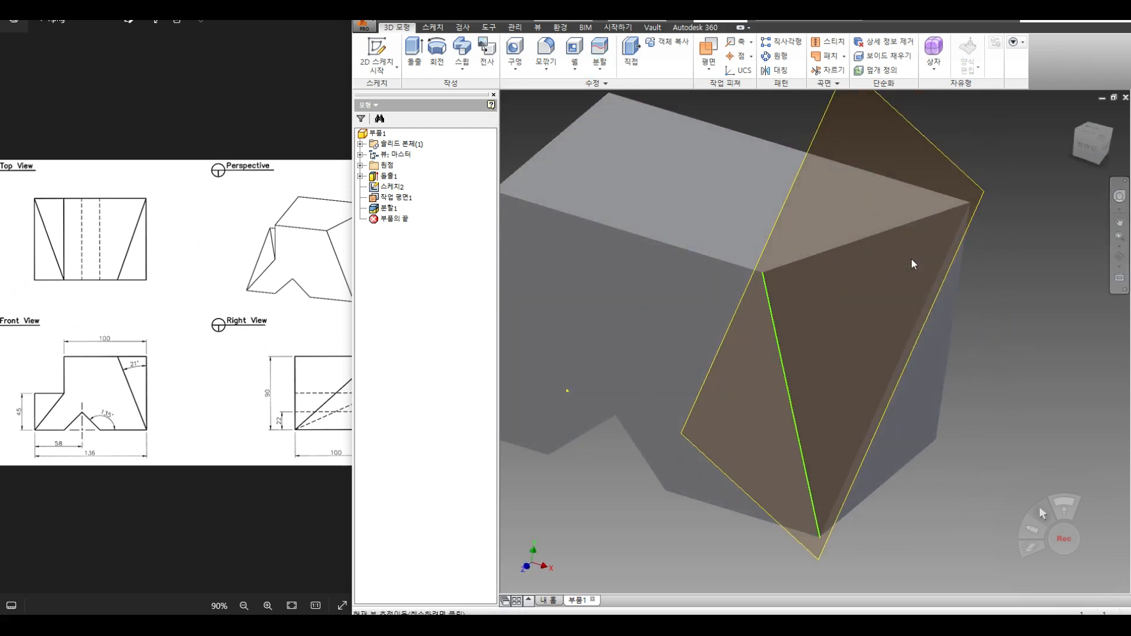
pyautogui.rightClick(401, 202)
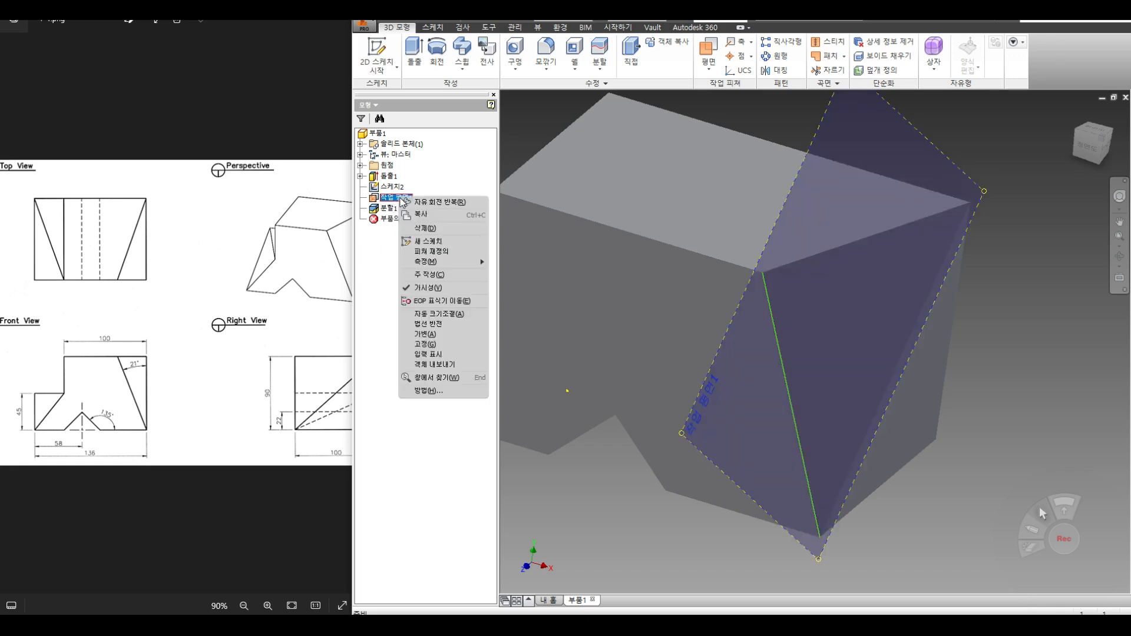
pyautogui.click(426, 288)
pyautogui.scroll(-5, 616, 318)
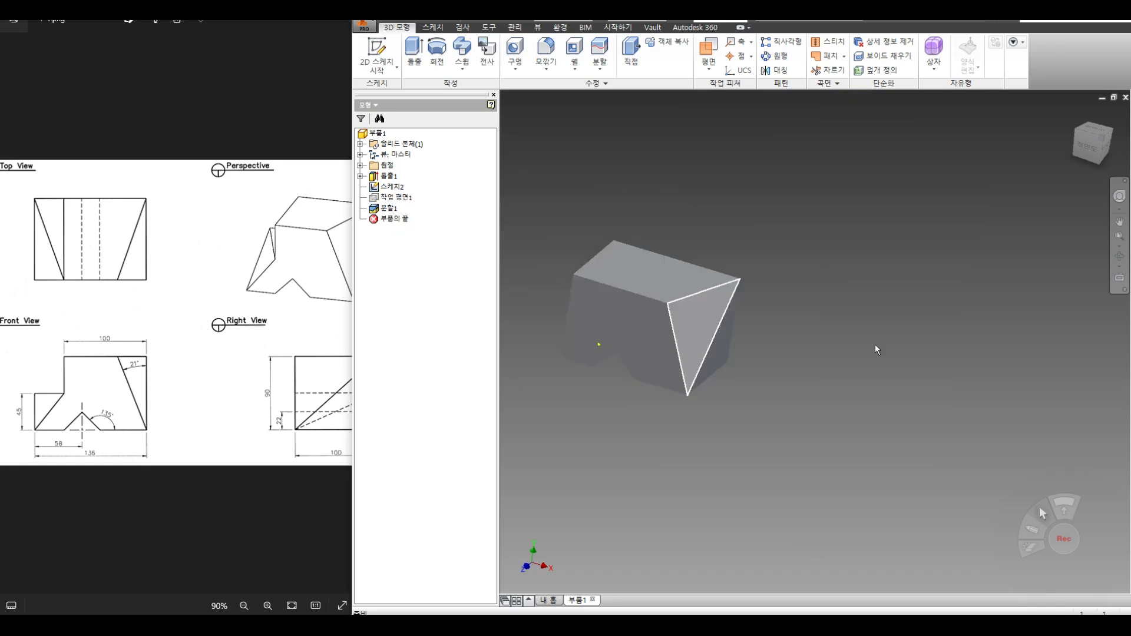
# Step: Look straight at the top face, then orbit the part to a near-front view
pyautogui.click(1119, 277)
pyautogui.click(651, 268)
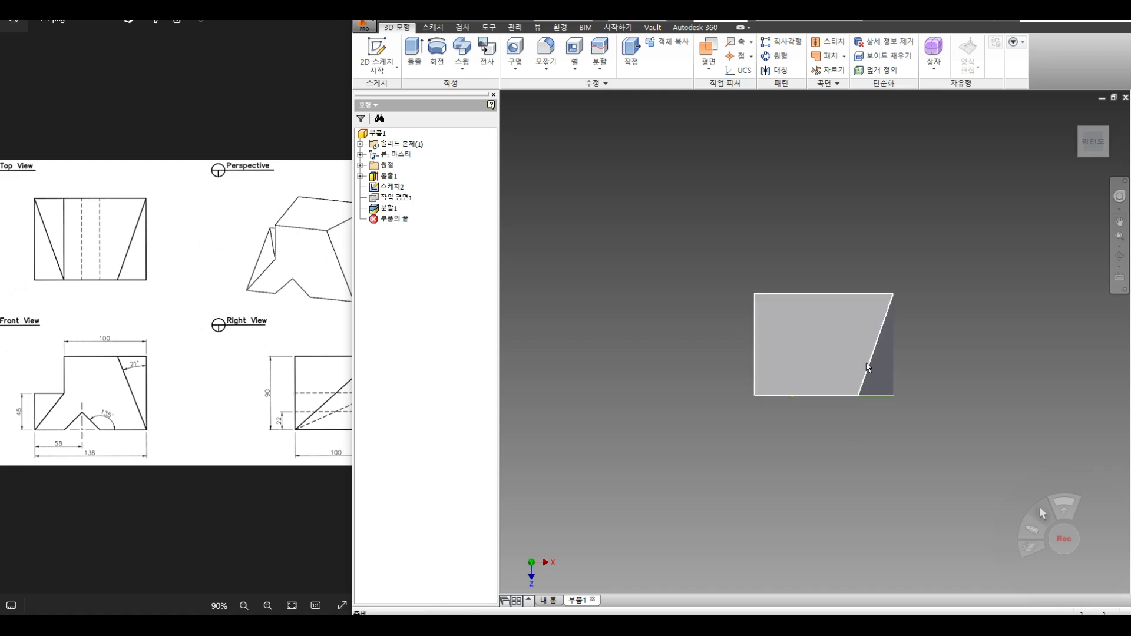
pyautogui.press('F4')
pyautogui.moveTo(823, 374); pyautogui.dragTo(760, 281)
pyautogui.click(186, 308)
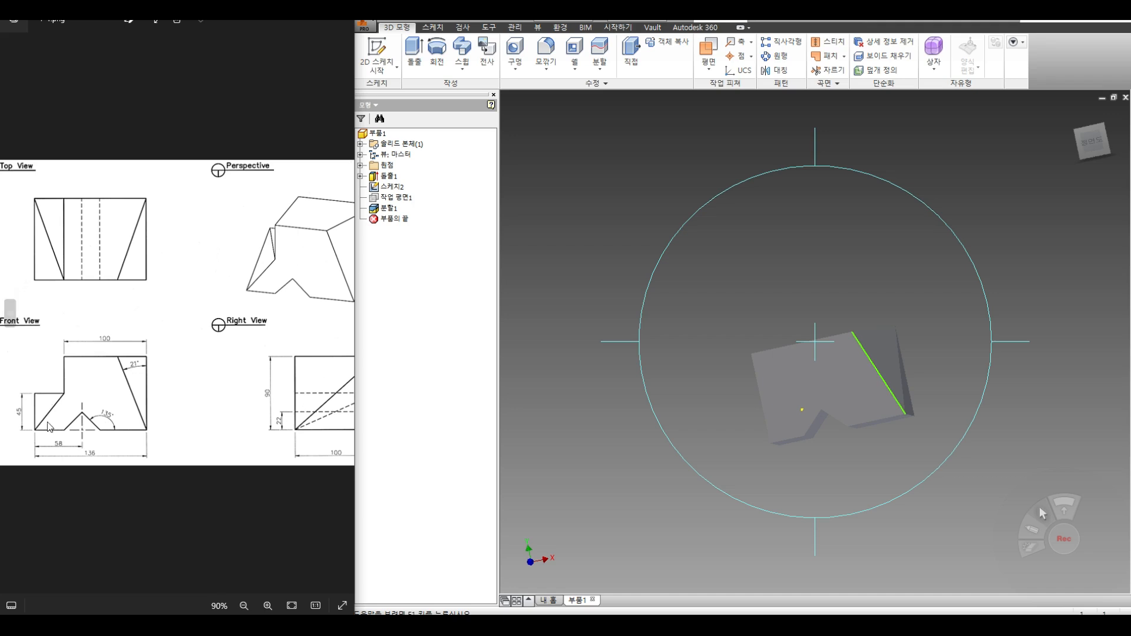
pyautogui.press('Escape')
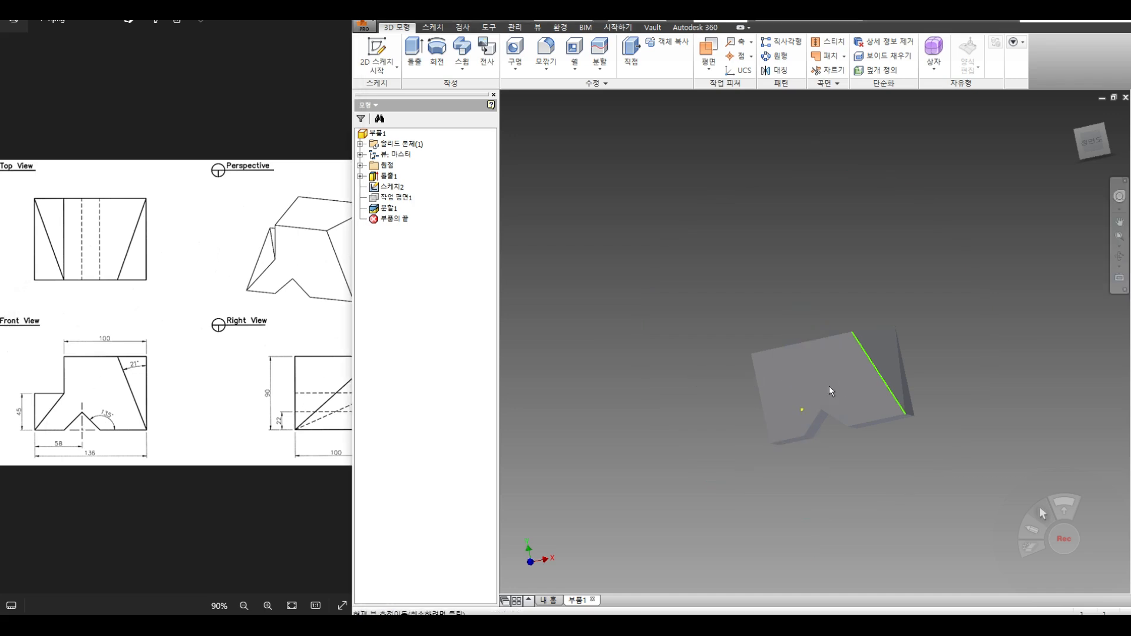
pyautogui.click(386, 68)
# Step: Start a sketch on the front face and project its bottom and left edges
pyautogui.click(389, 88)
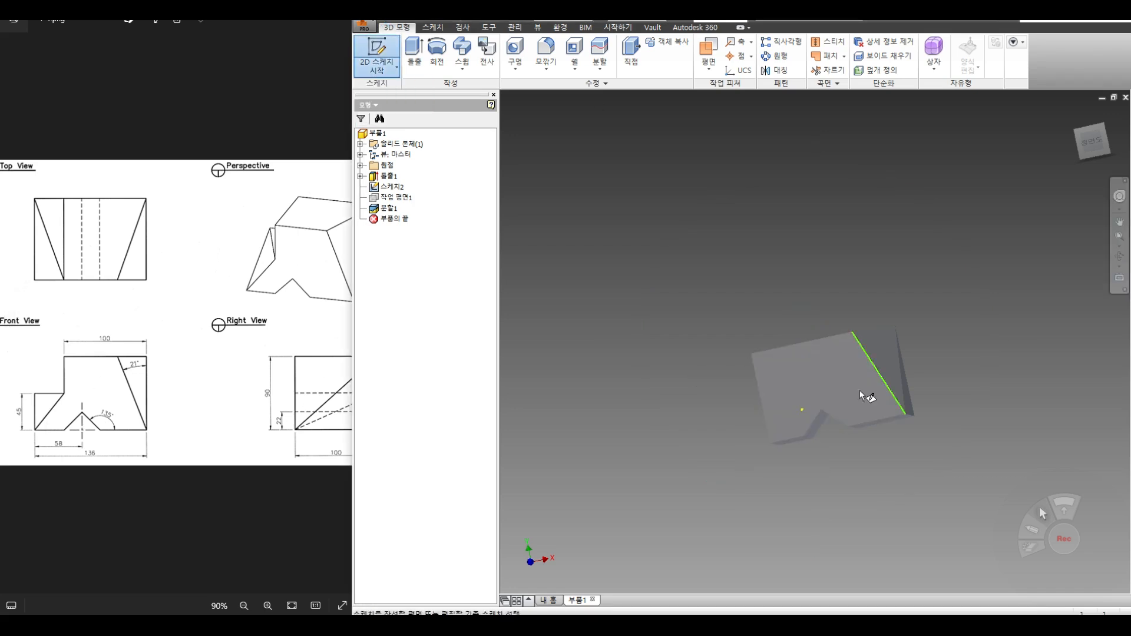
pyautogui.click(851, 383)
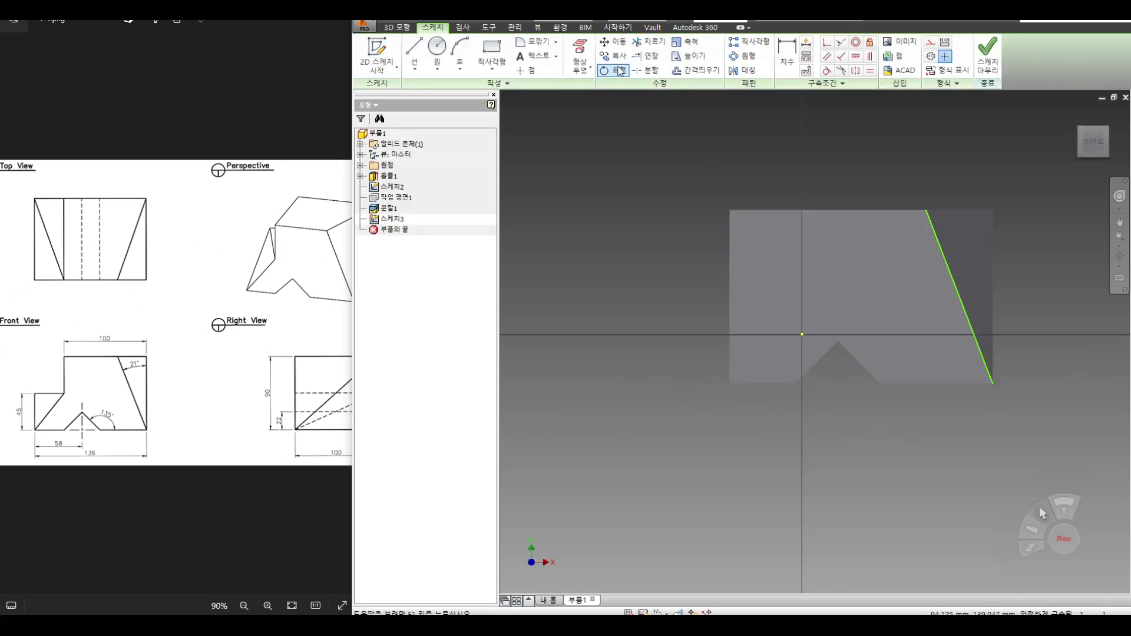
pyautogui.click(580, 65)
pyautogui.click(593, 93)
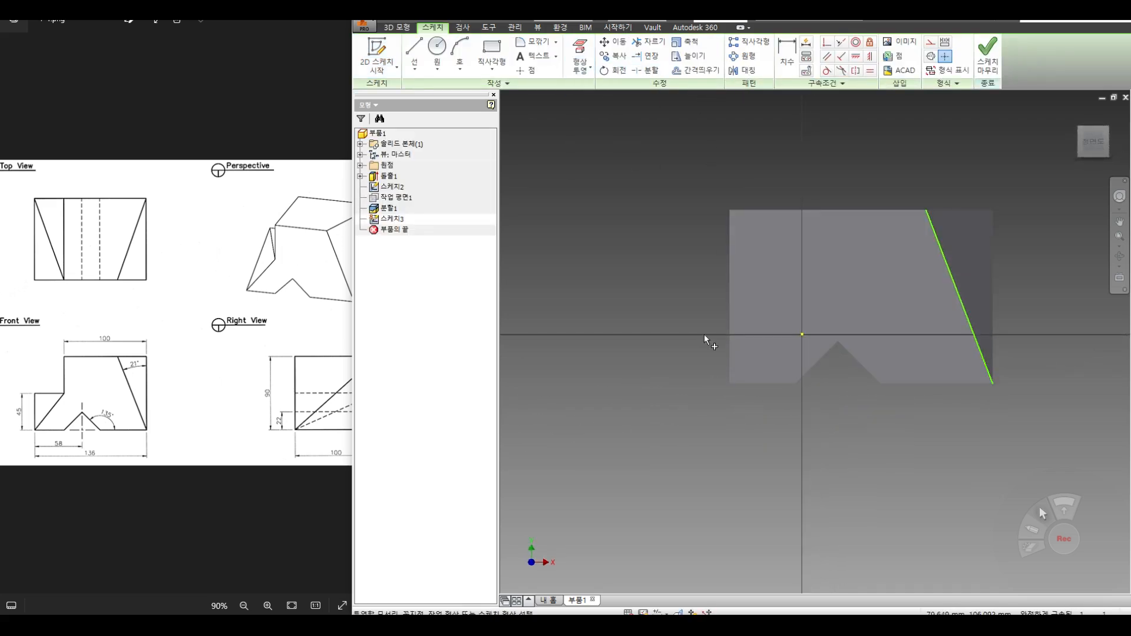
pyautogui.click(758, 383)
pyautogui.click(740, 313)
# Step: Offset the bottom edge upward and dimension the new line 45 above it
pyautogui.press('o')
pyautogui.click(776, 383)
pyautogui.rightClick(772, 320)
pyautogui.click(821, 323)
pyautogui.click(789, 305)
pyautogui.click(787, 52)
pyautogui.click(761, 305)
pyautogui.click(771, 384)
pyautogui.click(681, 353)
pyautogui.write('4')
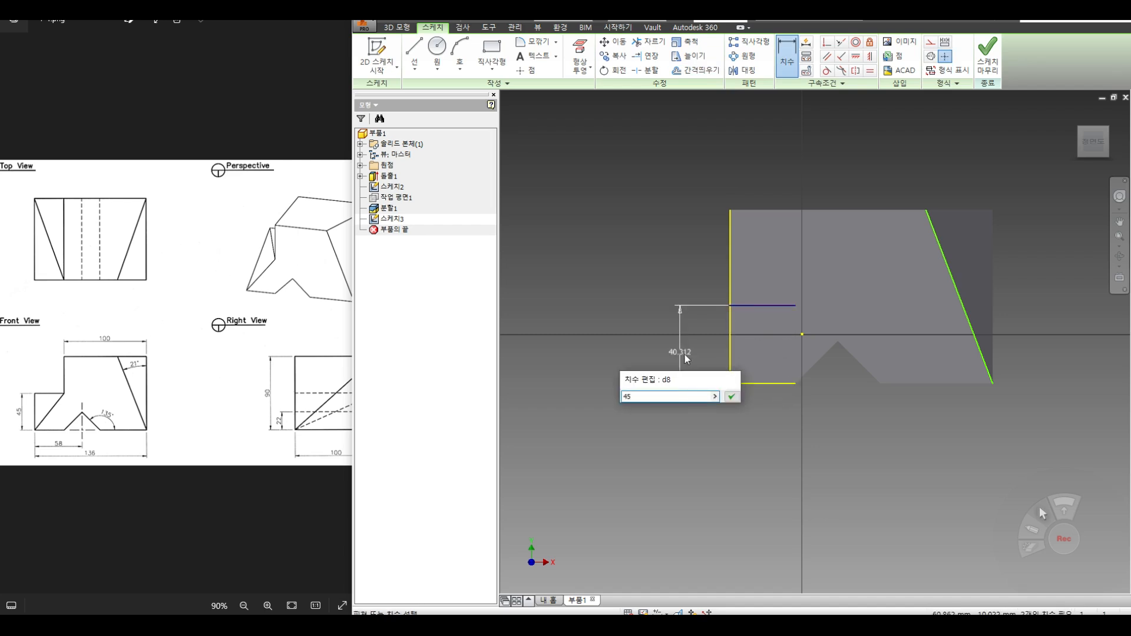
pyautogui.write('5')
pyautogui.press('Return')
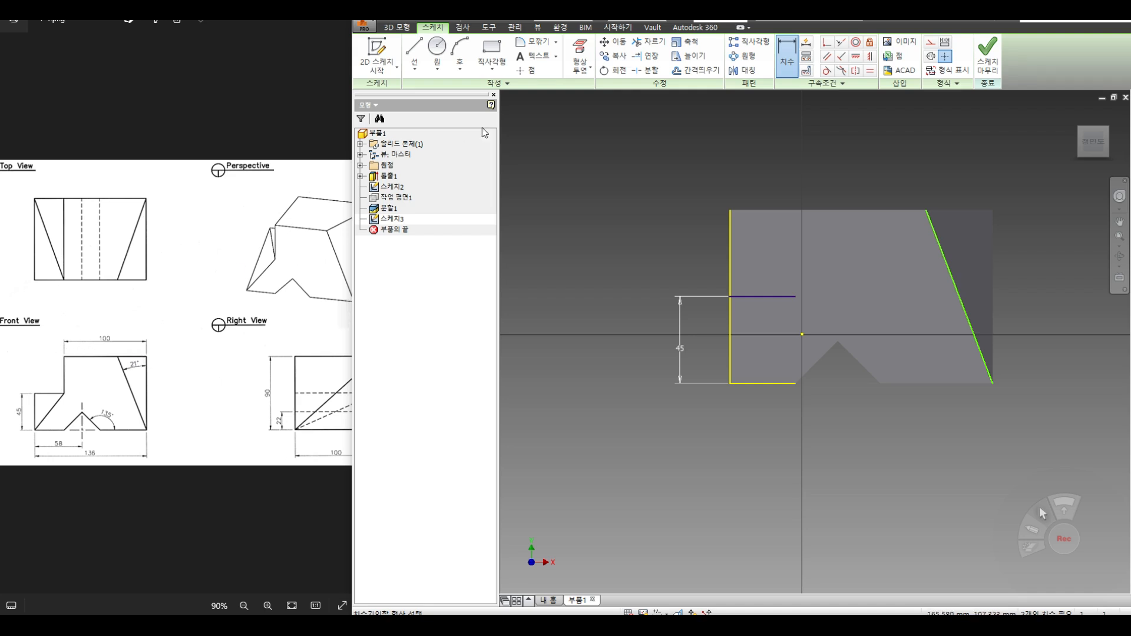
# Step: Project the slanted end face's edges and offset the right vertical edge leftward
pyautogui.click(581, 66)
pyautogui.click(607, 89)
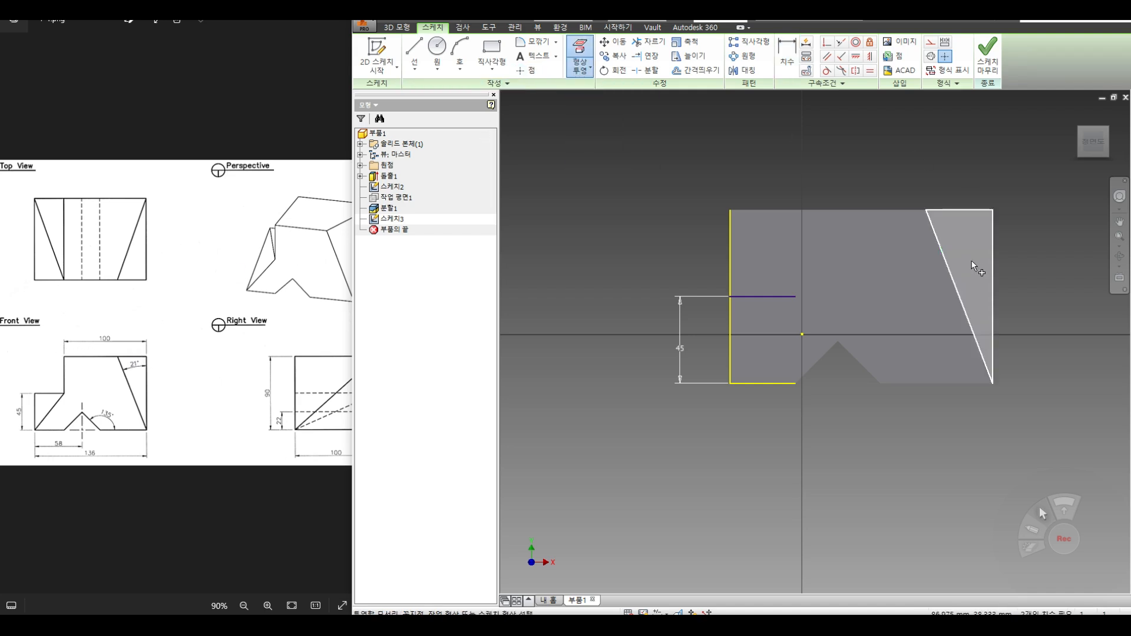
pyautogui.click(991, 263)
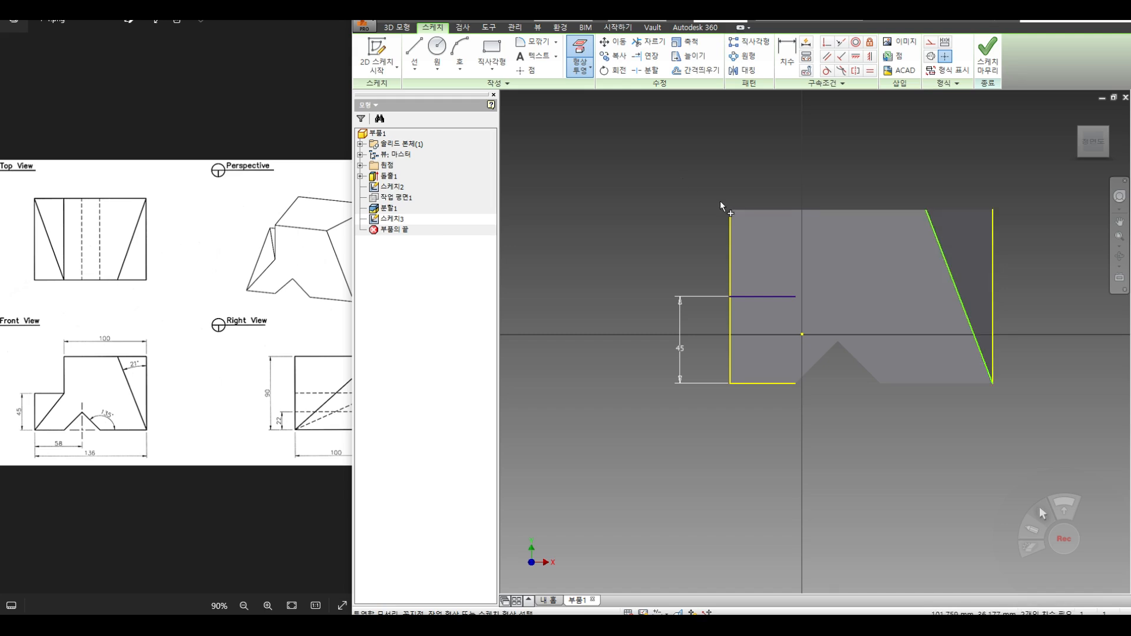
pyautogui.click(695, 70)
pyautogui.click(995, 250)
pyautogui.rightClick(892, 233)
pyautogui.click(944, 231)
pyautogui.click(784, 235)
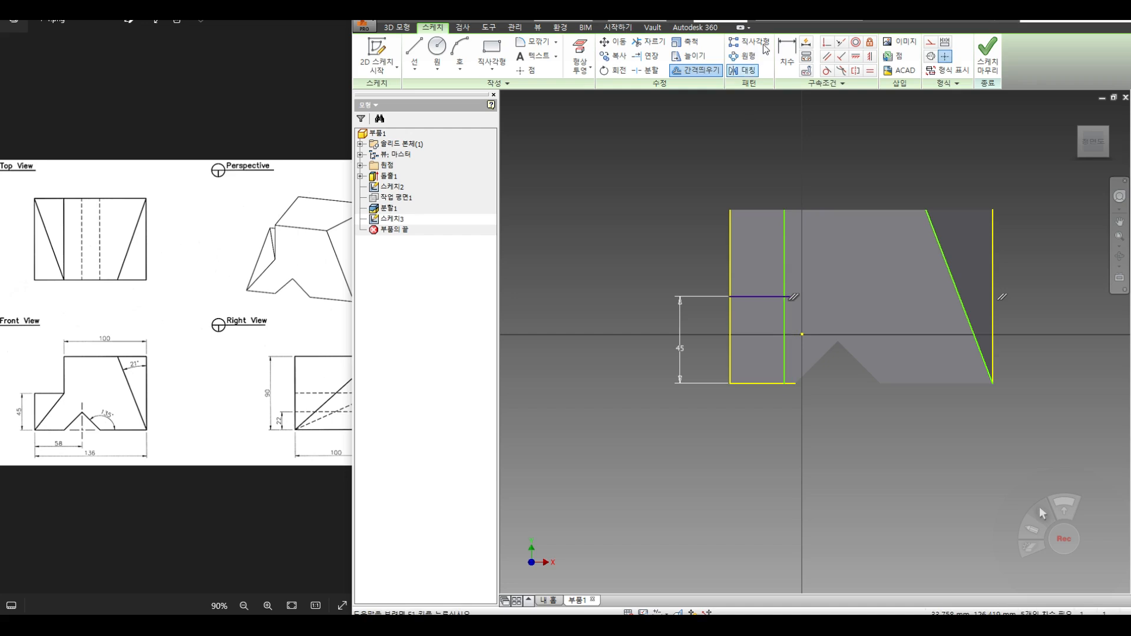
# Step: Dimension the offset vertical line 100 from the right edge
pyautogui.click(787, 59)
pyautogui.click(783, 220)
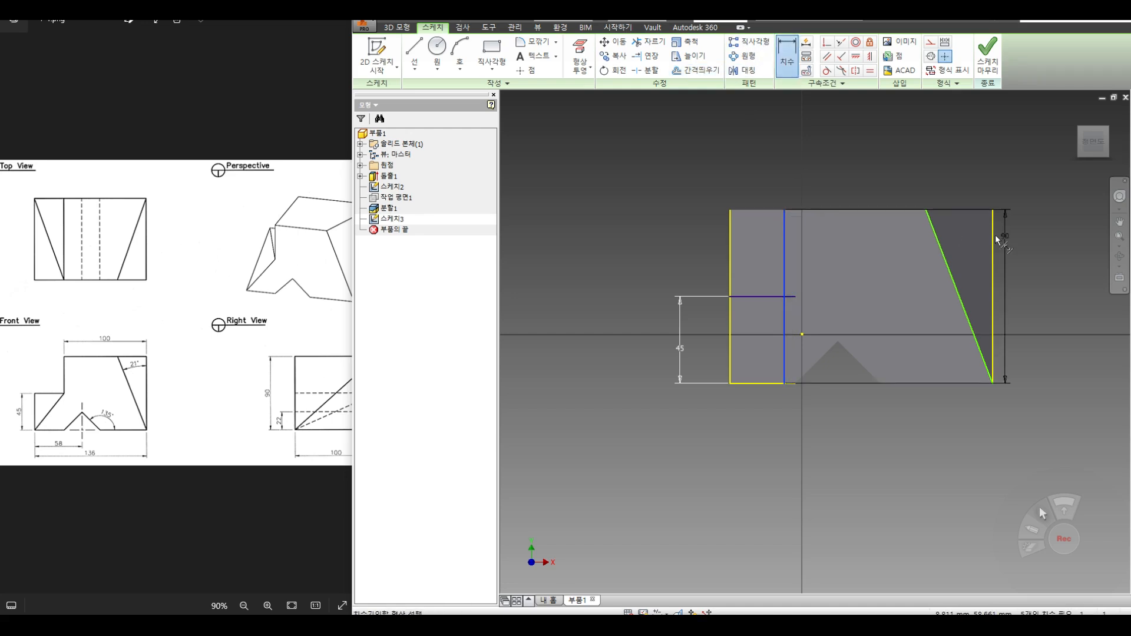
pyautogui.click(988, 228)
pyautogui.click(906, 164)
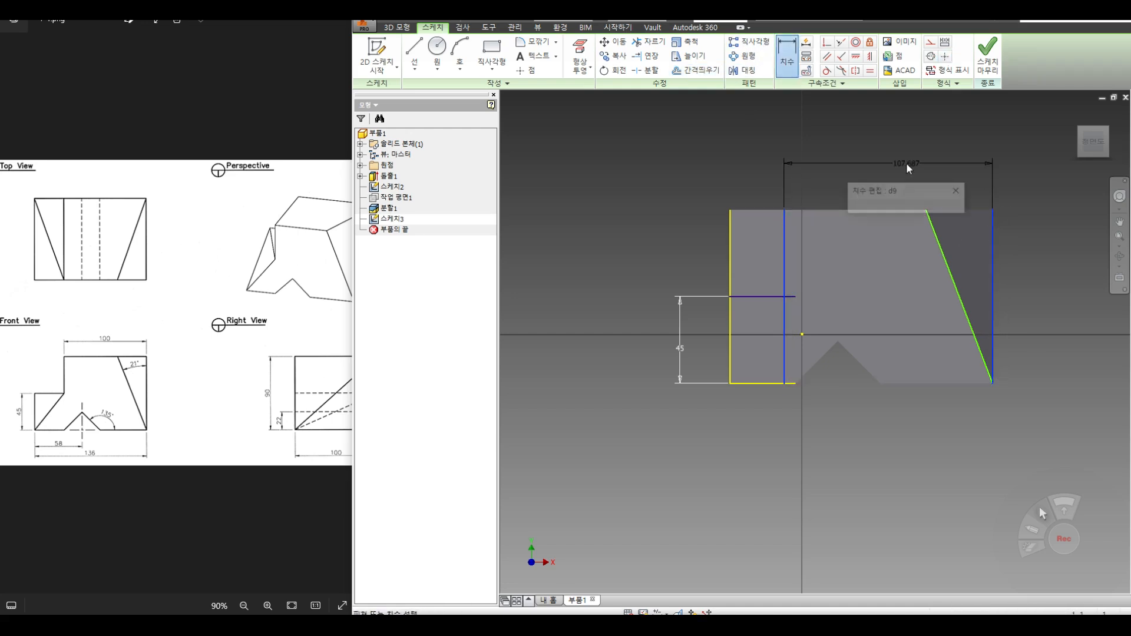
pyautogui.write('100')
pyautogui.press('Return')
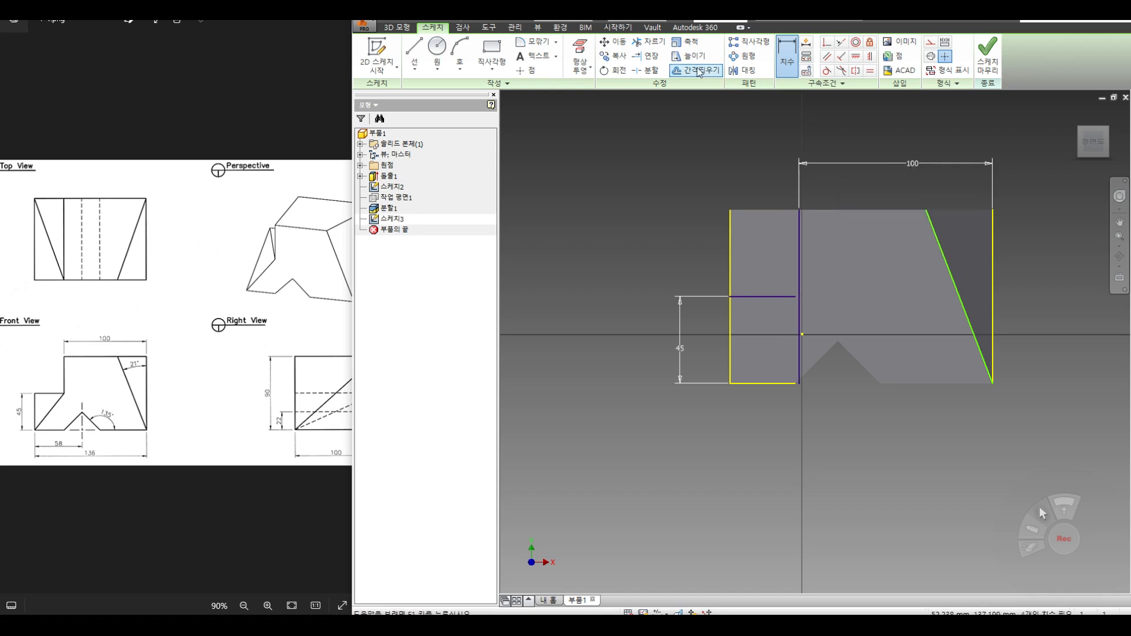
# Step: Extend the 45 line to the 100 line and draw a rectangle from their intersection to the top-left corner
pyautogui.click(646, 56)
pyautogui.click(788, 296)
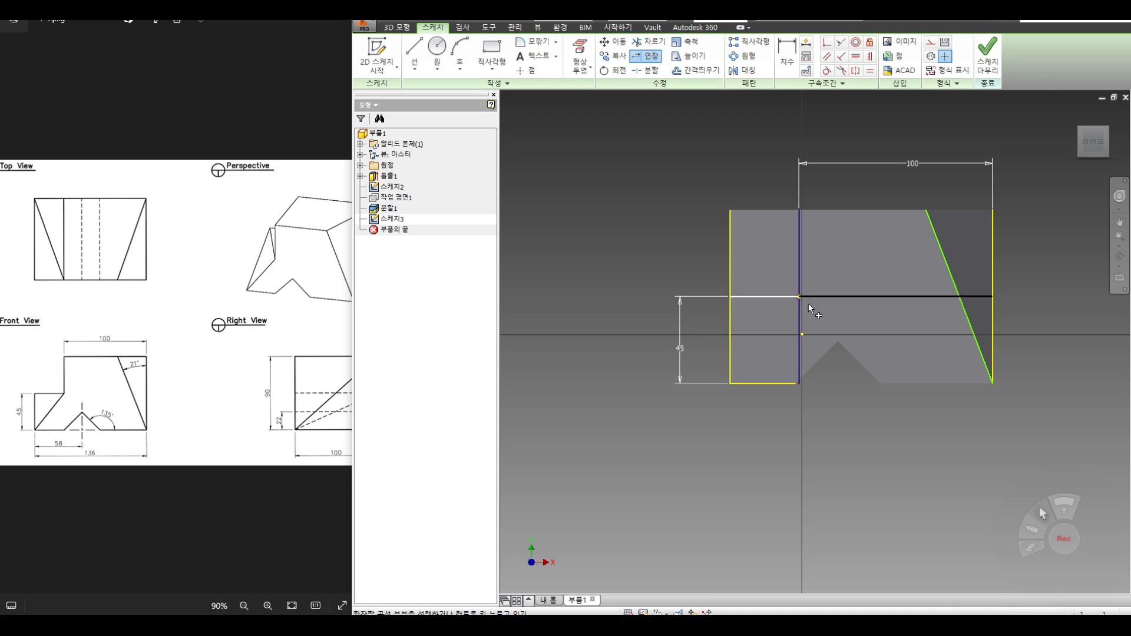
pyautogui.click(484, 50)
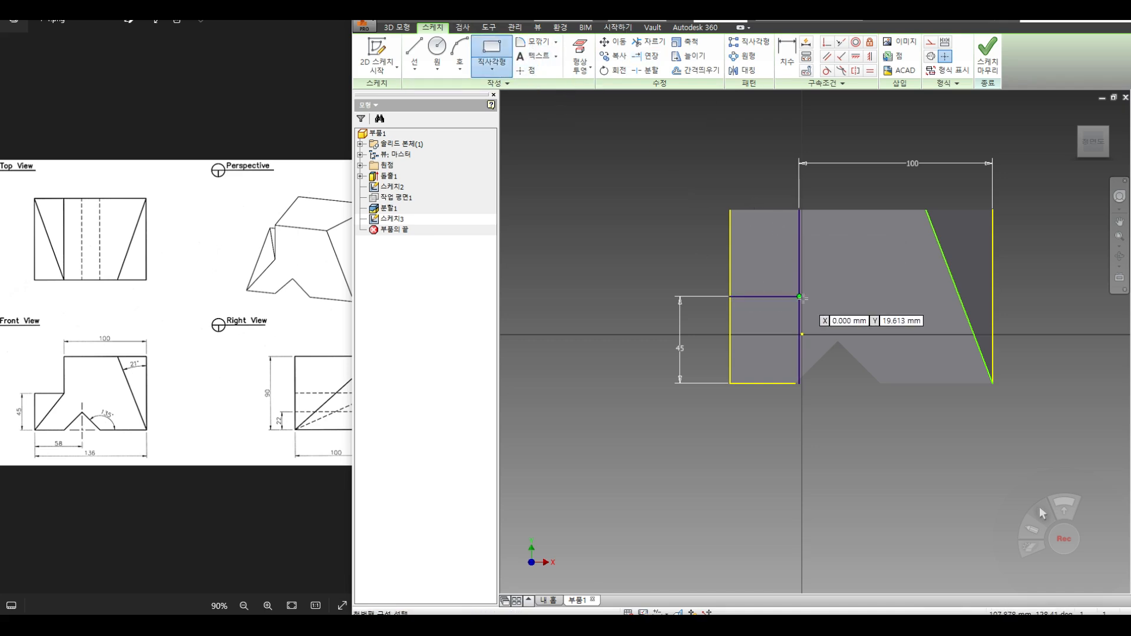
pyautogui.click(799, 297)
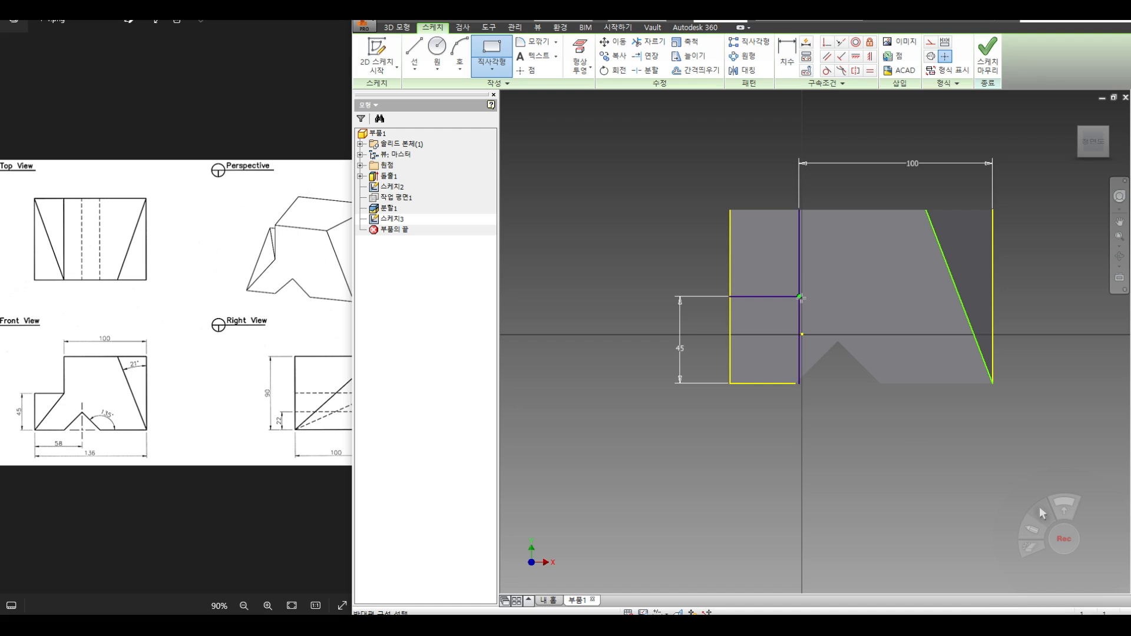
pyautogui.click(730, 210)
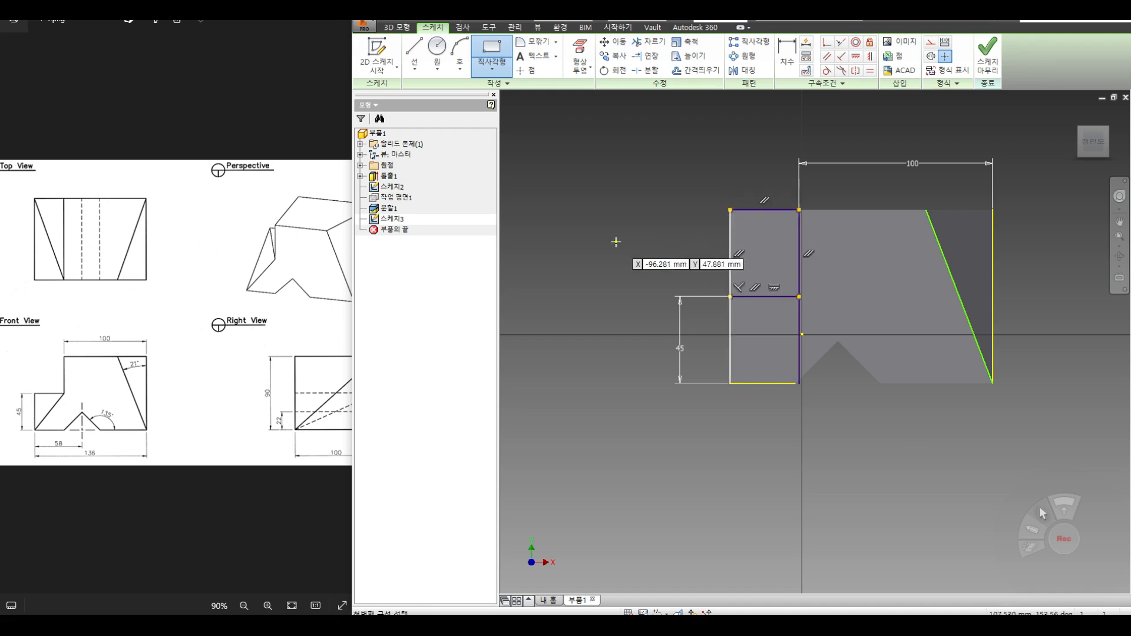
# Step: Finish the sketch and cut-extrude the upper-left profile 255.5 mm through the block
pyautogui.click(981, 70)
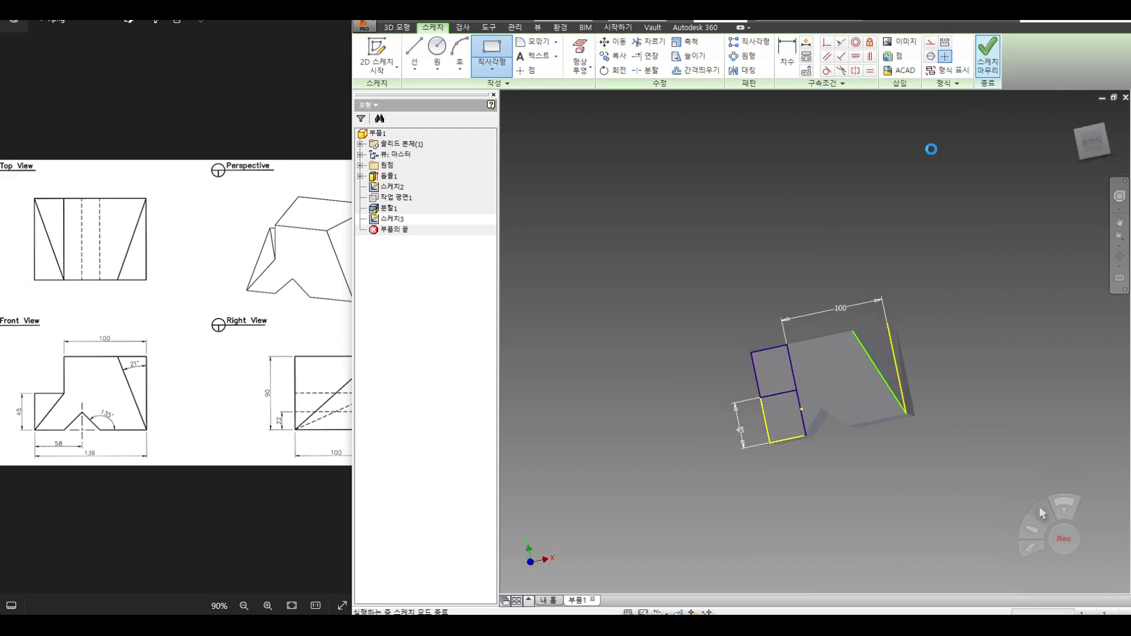
pyautogui.click(1119, 256)
pyautogui.moveTo(876, 342); pyautogui.dragTo(875, 374)
pyautogui.rightClick(902, 271)
pyautogui.click(944, 271)
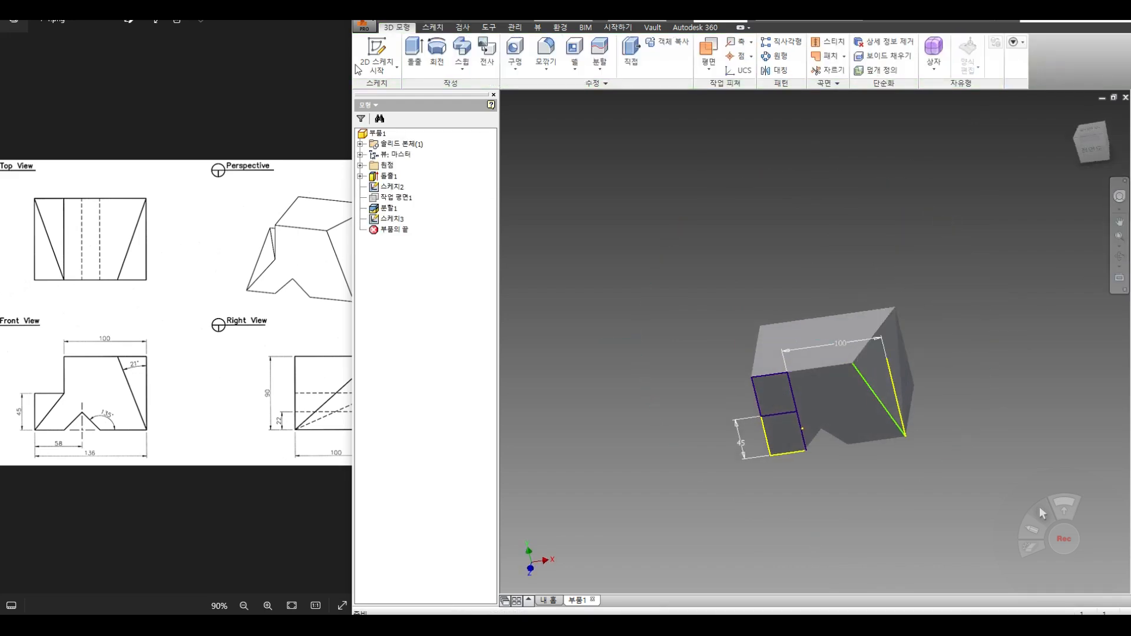
pyautogui.click(414, 50)
pyautogui.click(779, 401)
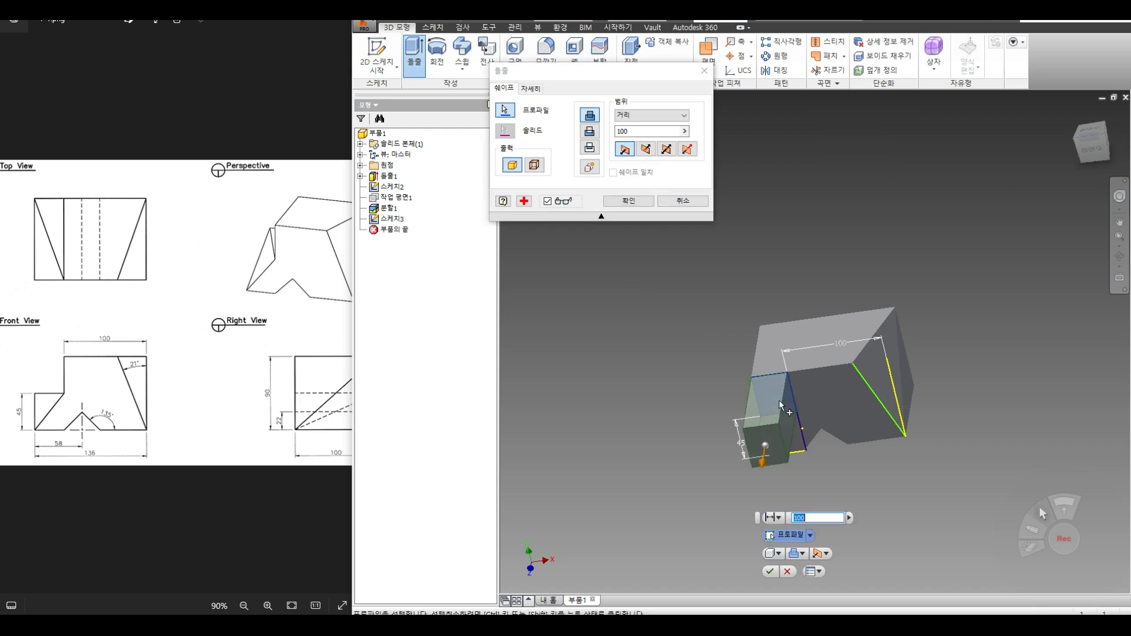
pyautogui.moveTo(762, 455); pyautogui.dragTo(775, 280)
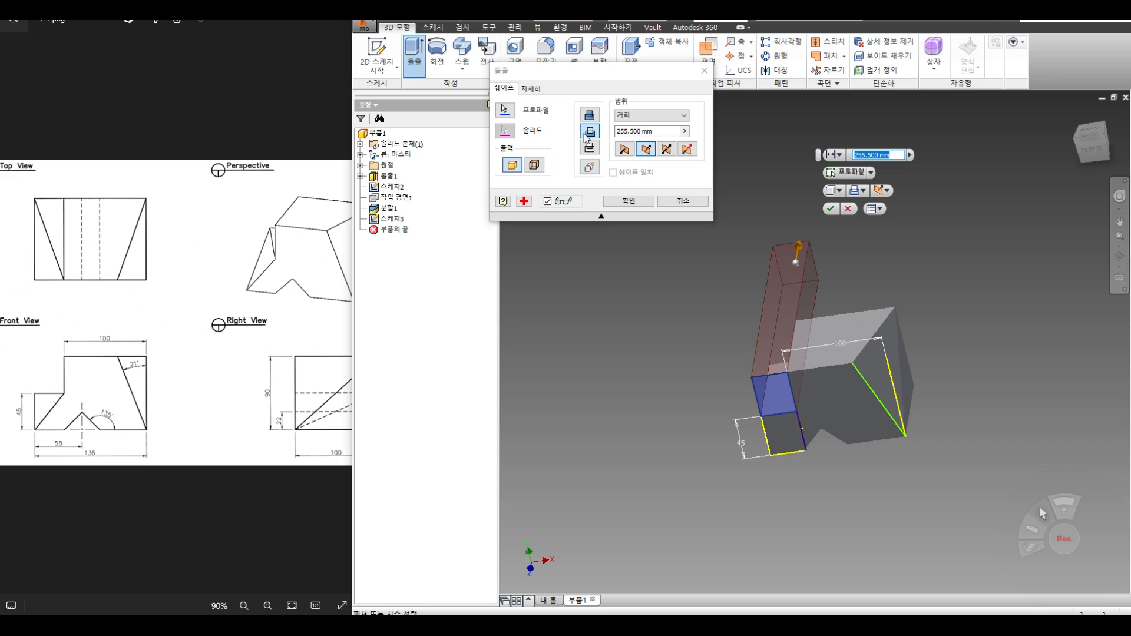
pyautogui.click(626, 202)
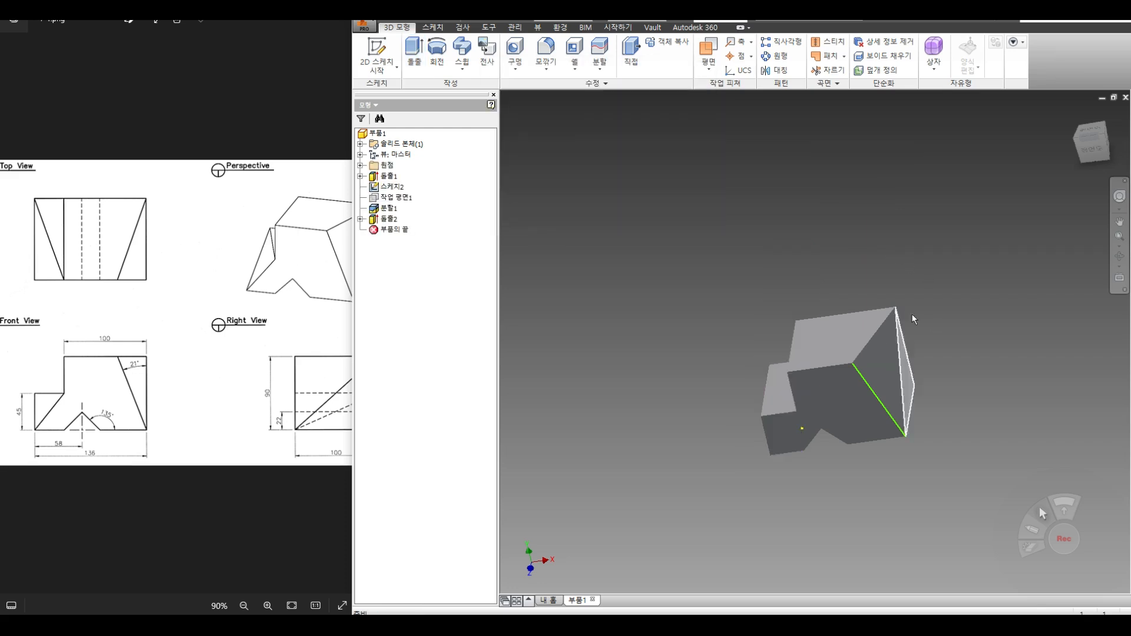
# Step: Hide 스케치2 and orbit the model to view the lower-left step
pyautogui.rightClick(401, 192)
pyautogui.click(481, 310)
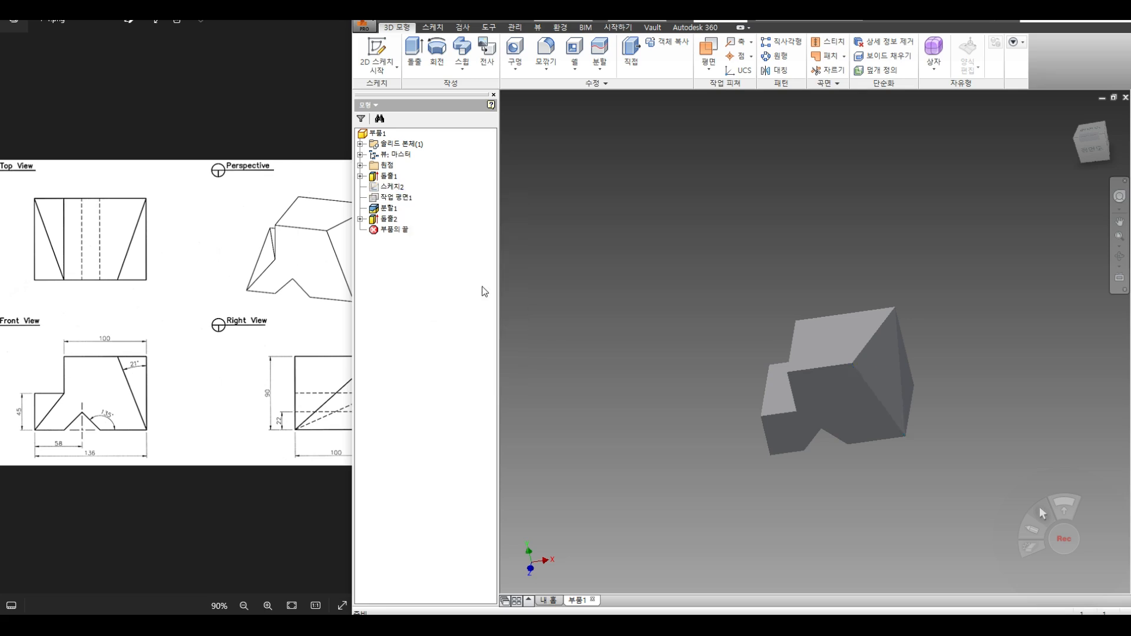
pyautogui.click(1119, 256)
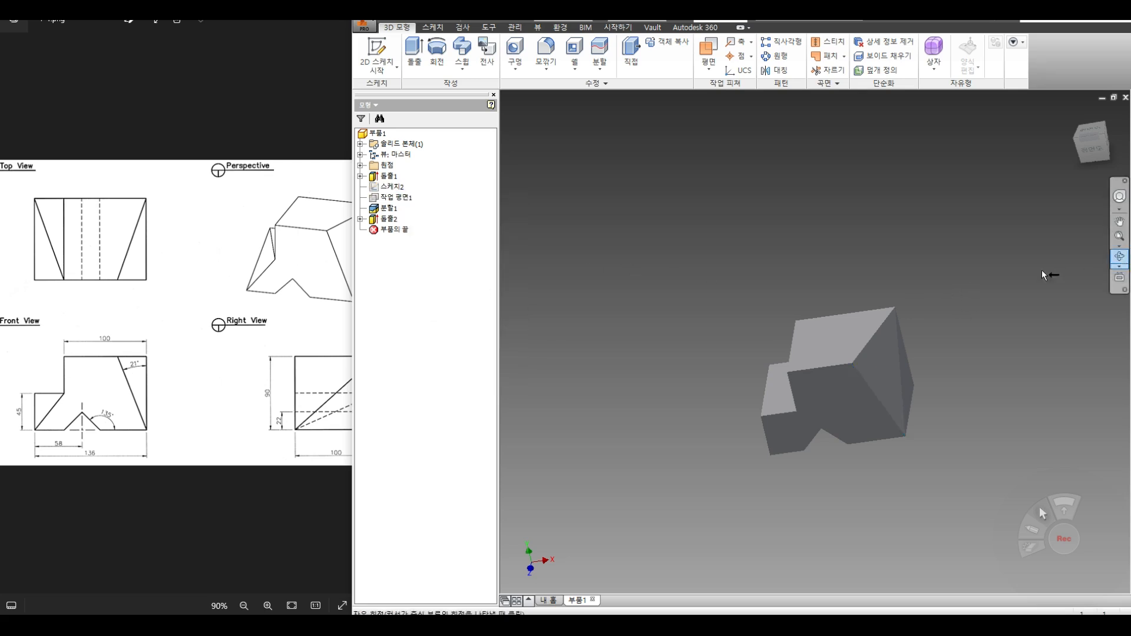
pyautogui.moveTo(737, 326); pyautogui.dragTo(795, 365)
pyautogui.scroll(-4, 794, 377)
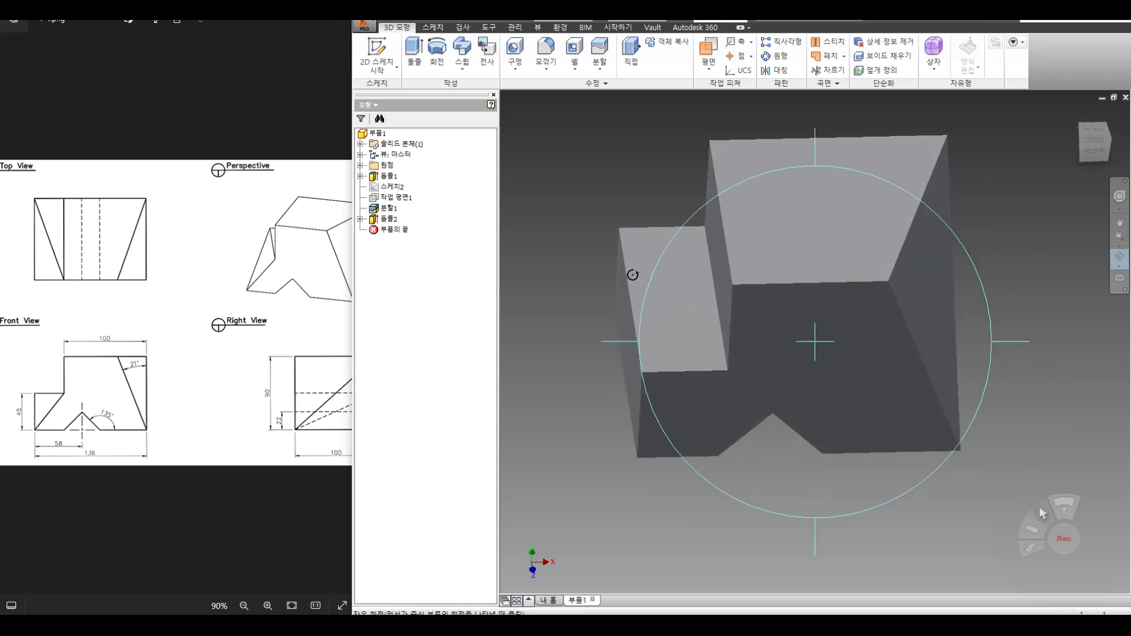
pyautogui.rightClick(688, 322)
pyautogui.click(665, 359)
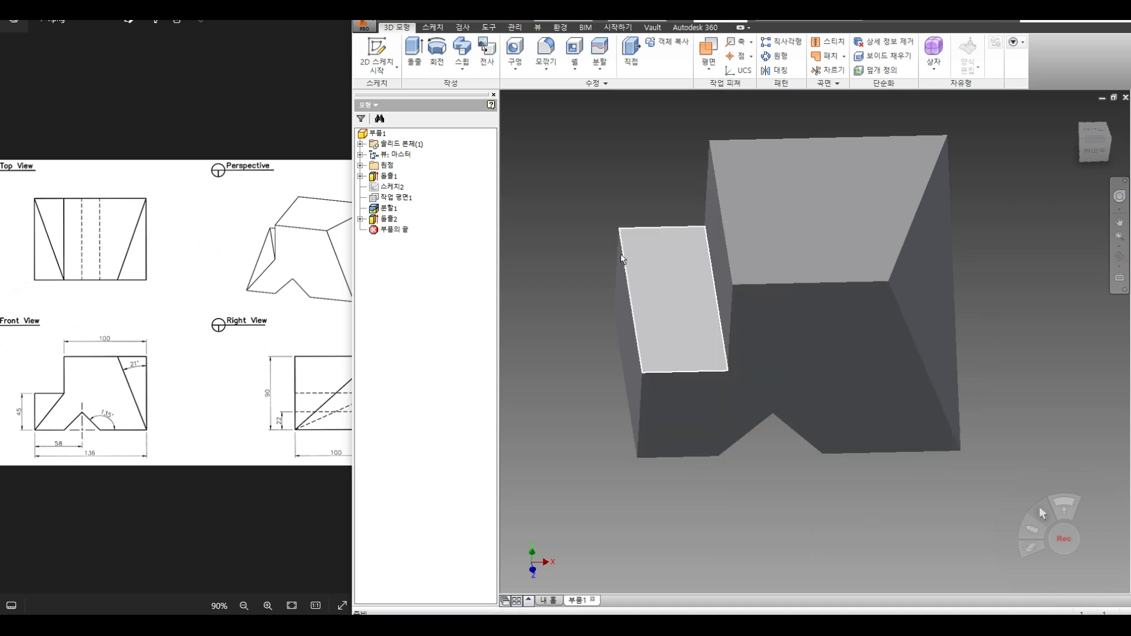
# Step: Create a three-point work plane through the step's corners and orbit to inspect it
pyautogui.click(708, 65)
pyautogui.click(726, 244)
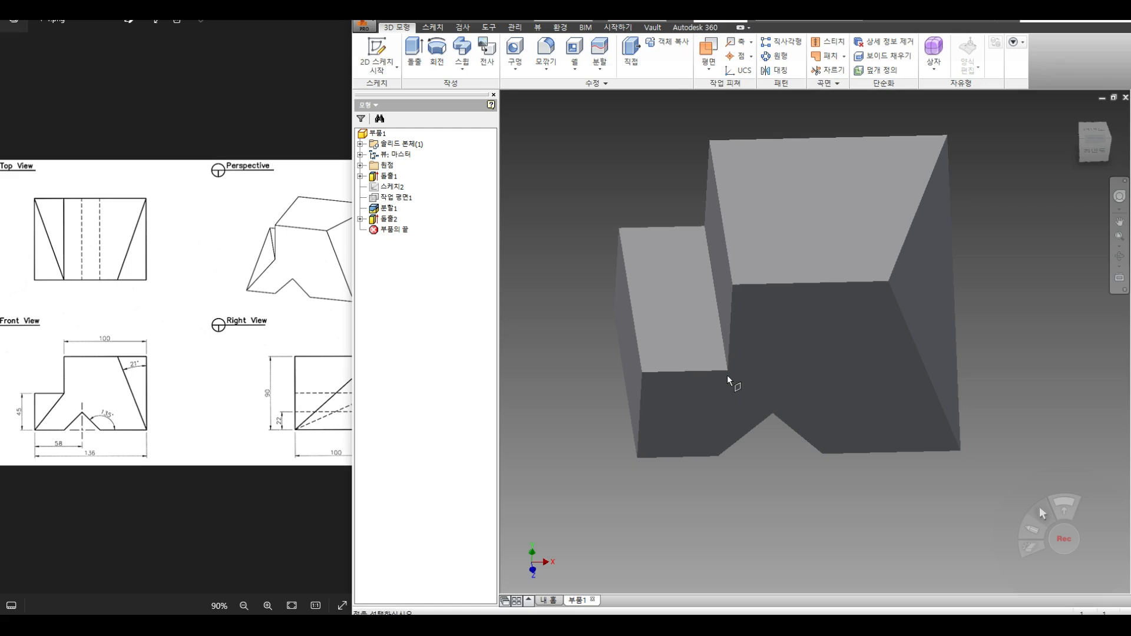
pyautogui.click(728, 371)
pyautogui.click(618, 226)
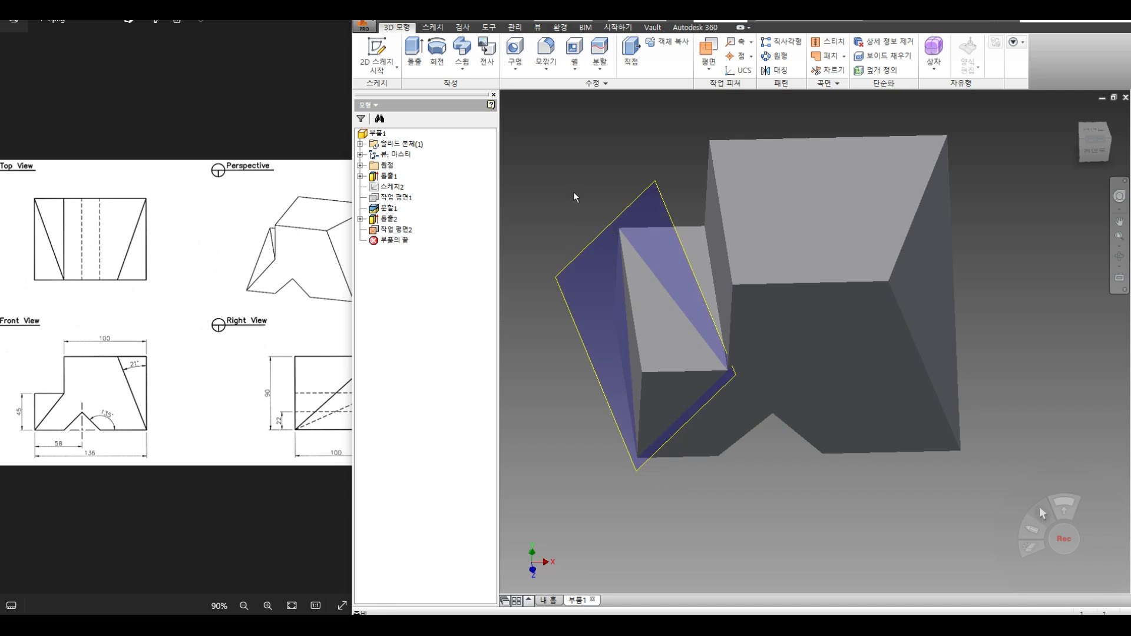
pyautogui.click(1119, 256)
pyautogui.moveTo(711, 367); pyautogui.dragTo(697, 313)
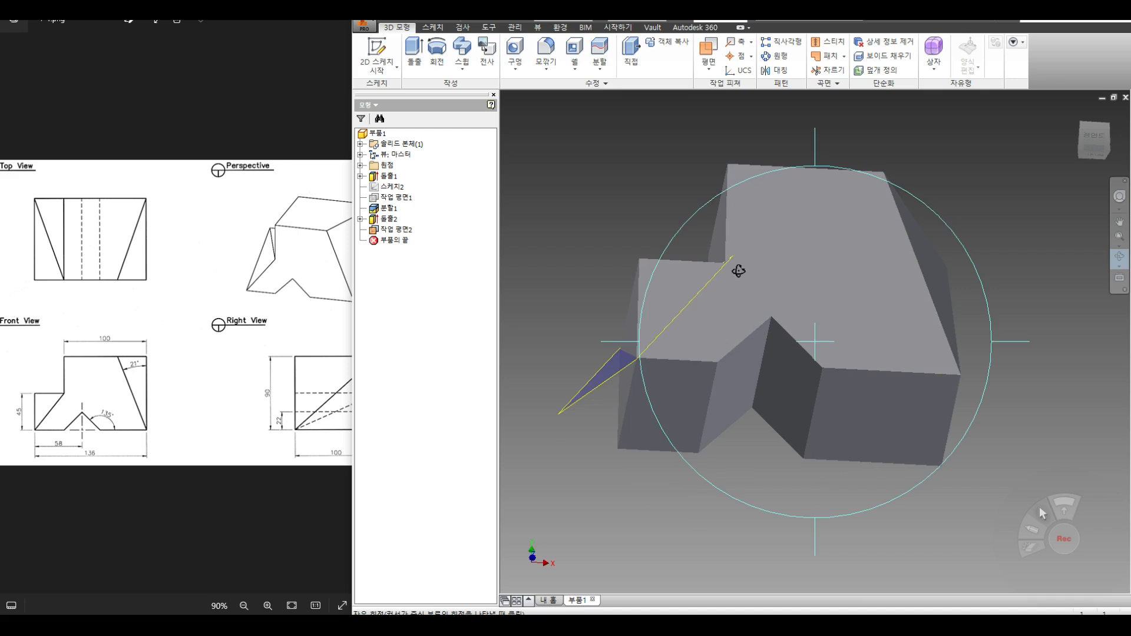
pyautogui.moveTo(751, 230); pyautogui.dragTo(751, 312)
pyautogui.press('Escape')
pyautogui.click(600, 50)
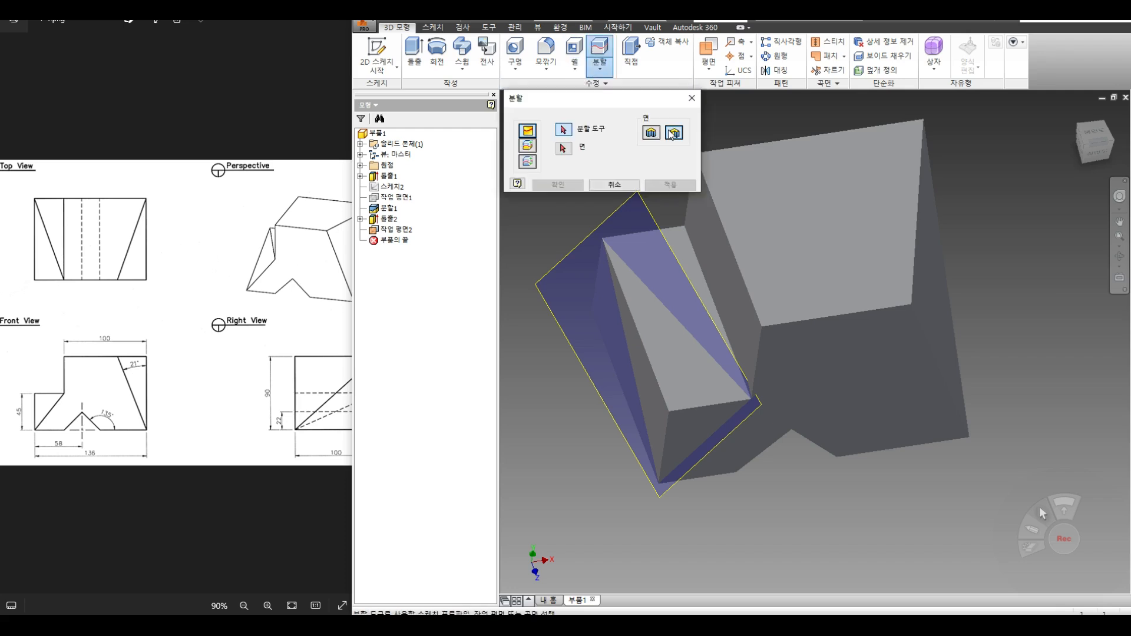
# Step: Split the whole solid with Work Plane2, removing the step corner beyond it
pyautogui.click(648, 207)
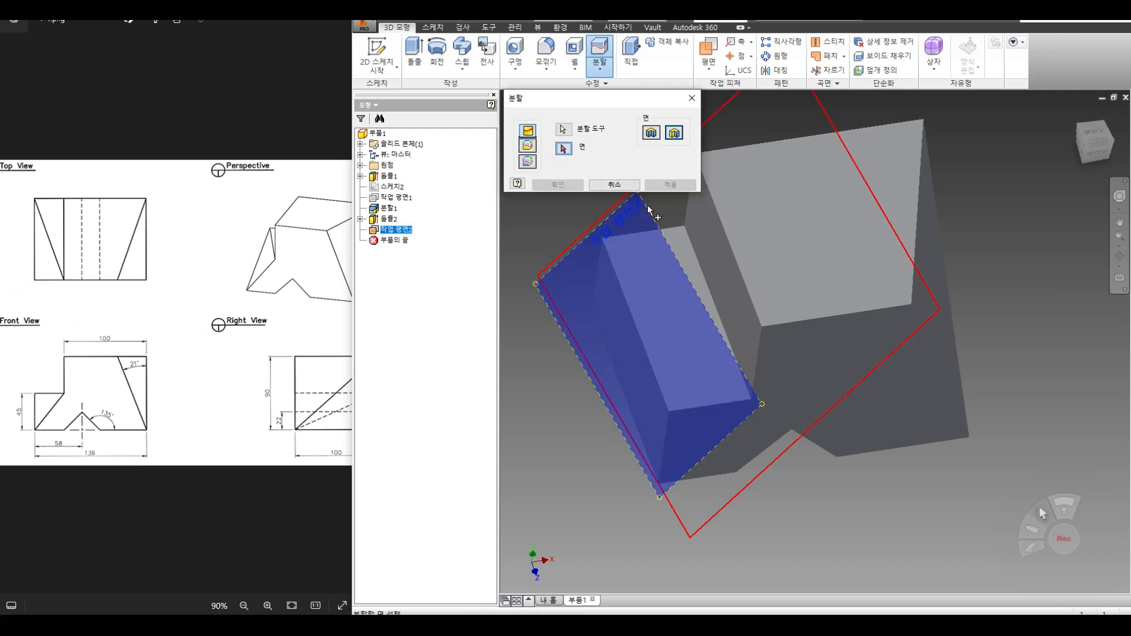
pyautogui.click(1119, 258)
pyautogui.moveTo(740, 361); pyautogui.dragTo(727, 306)
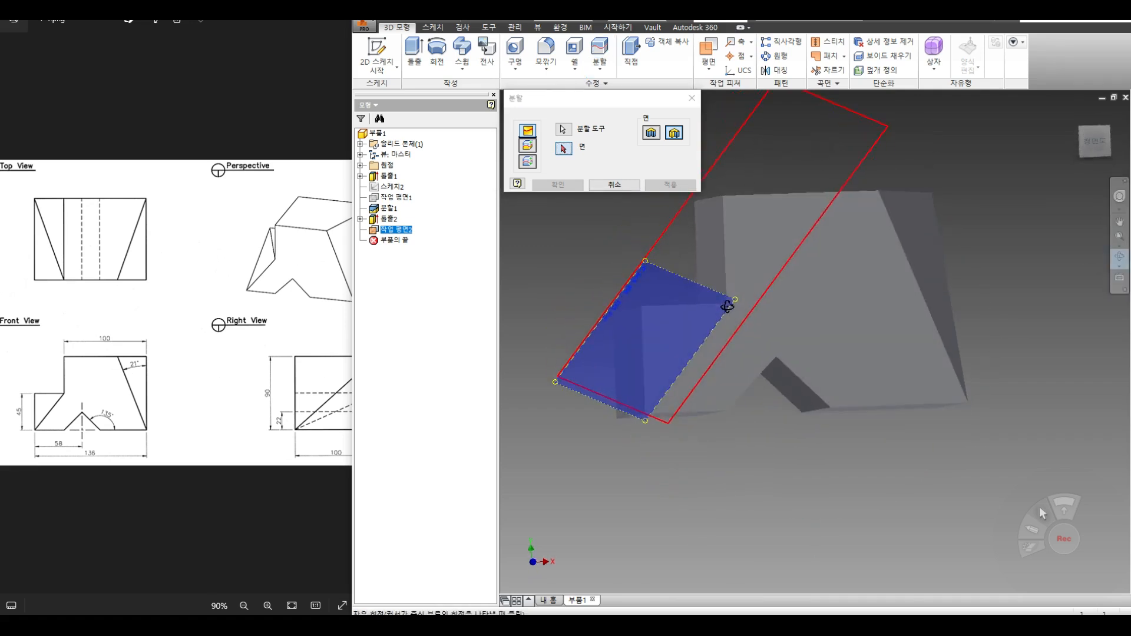
pyautogui.click(533, 152)
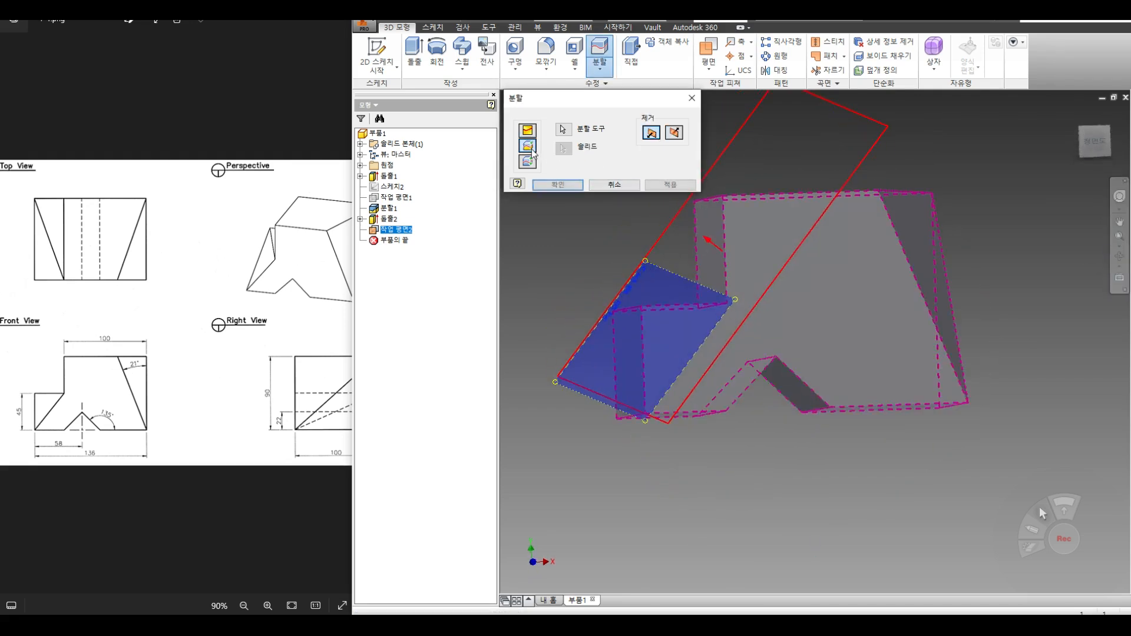
pyautogui.click(671, 184)
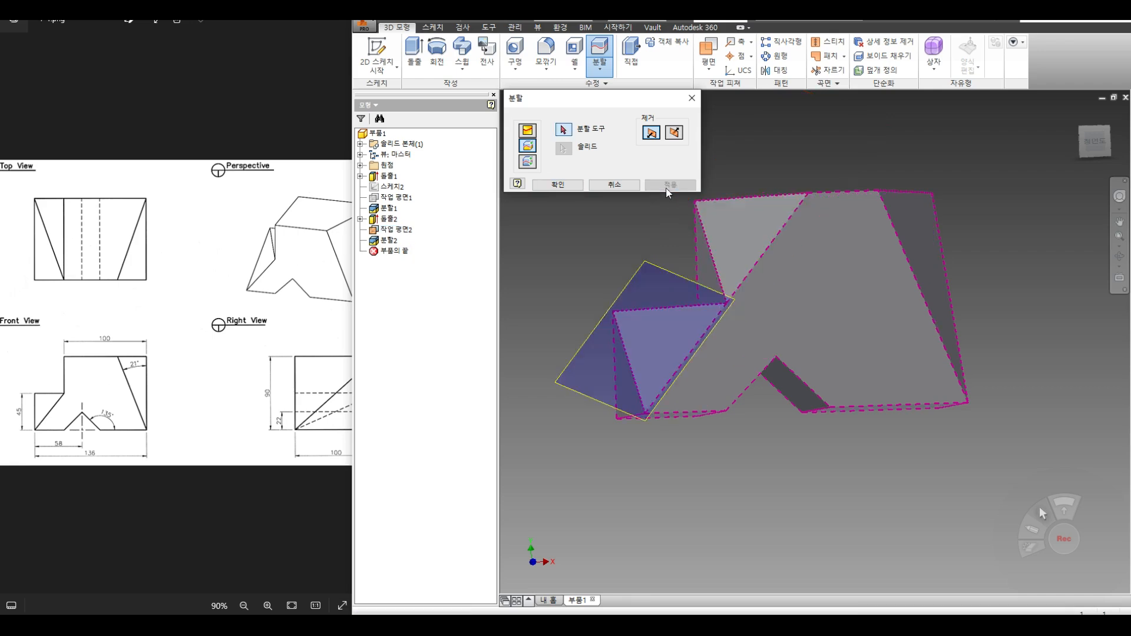
pyautogui.click(601, 186)
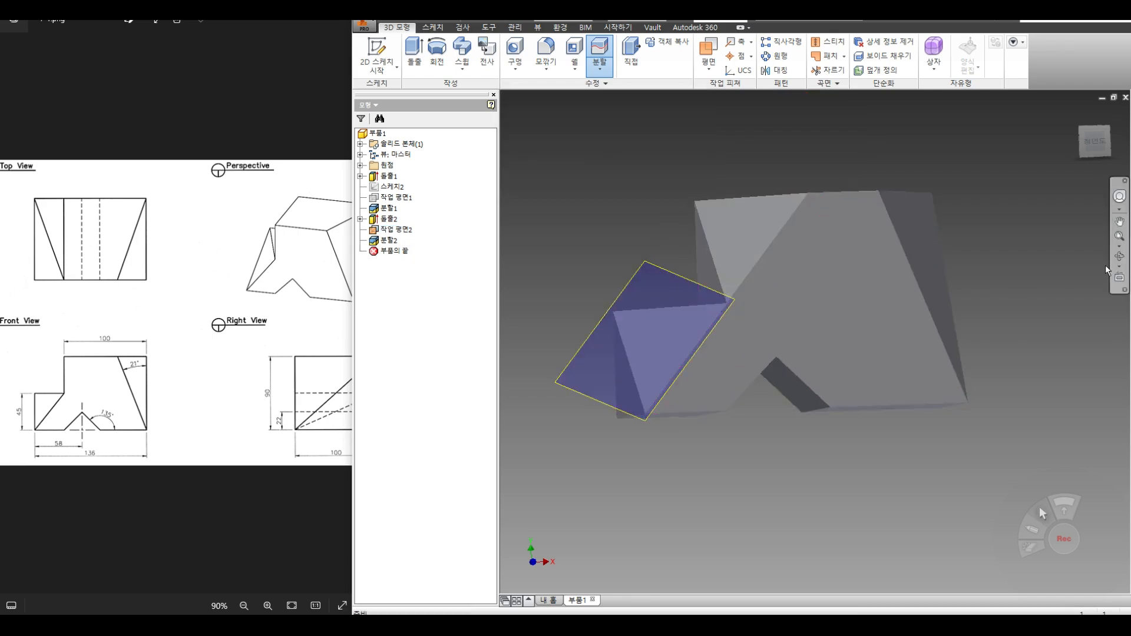
pyautogui.moveTo(801, 283); pyautogui.dragTo(734, 280)
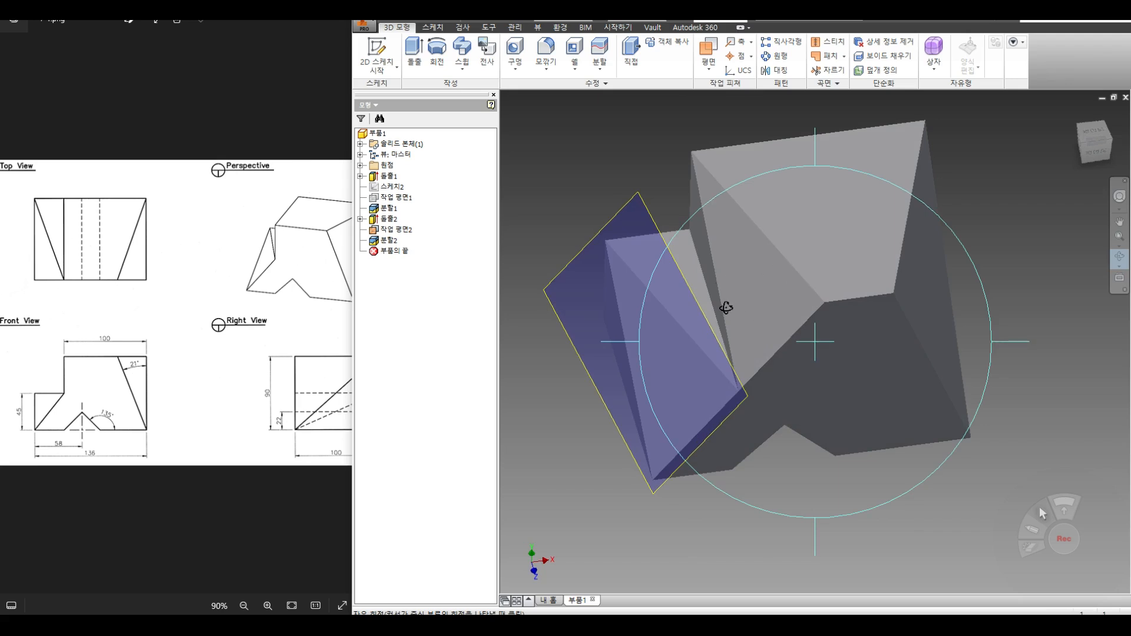
# Step: After checking the reference drawing, undo Split2 and Work Plane2, then orbit to a near-top view
pyautogui.click(235, 317)
pyautogui.scroll(-2, 235, 316)
pyautogui.scroll(3, 234, 309)
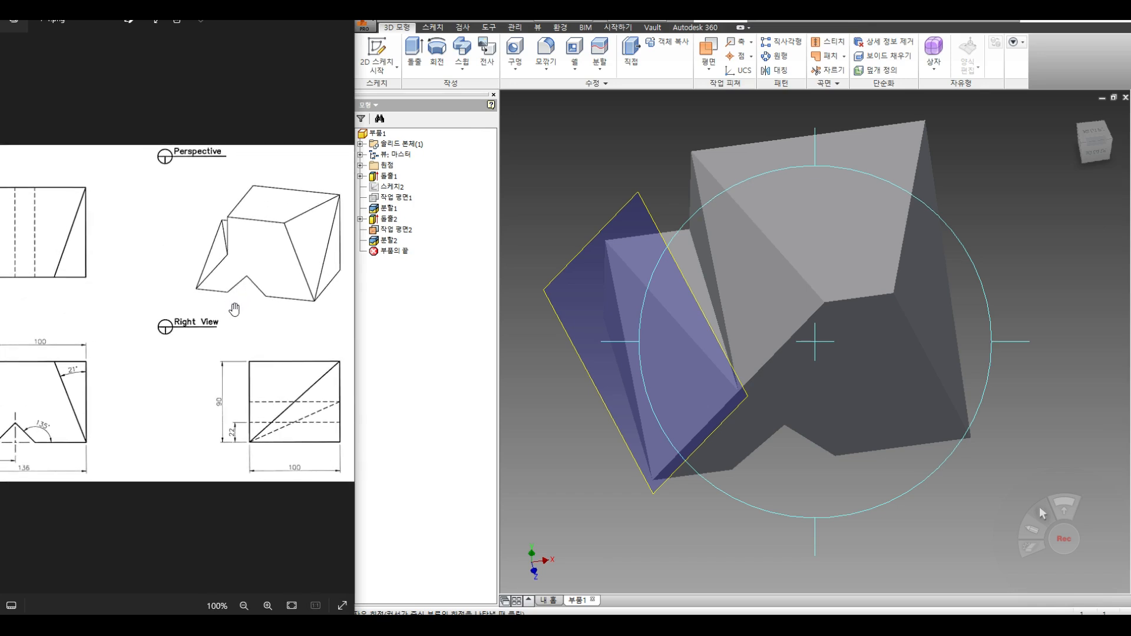
pyautogui.scroll(-1, 195, 316)
pyautogui.scroll(-1, 195, 316)
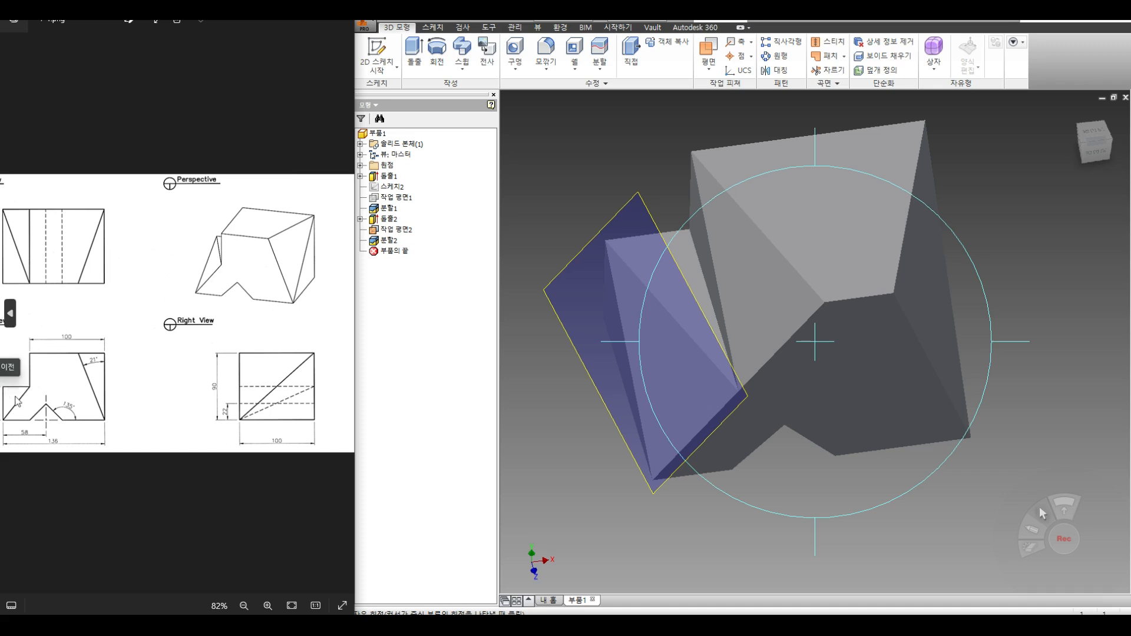
pyautogui.rightClick(629, 242)
pyautogui.click(670, 243)
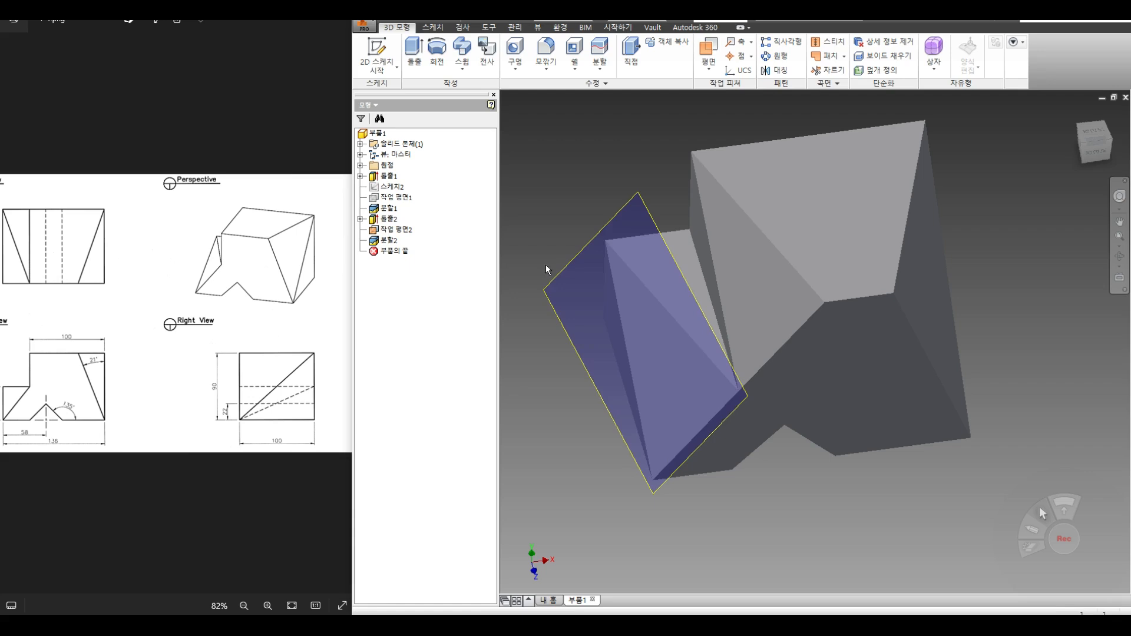
pyautogui.hotkey('ctrl', 'z')
pyautogui.hotkey('ctrl', 'z')
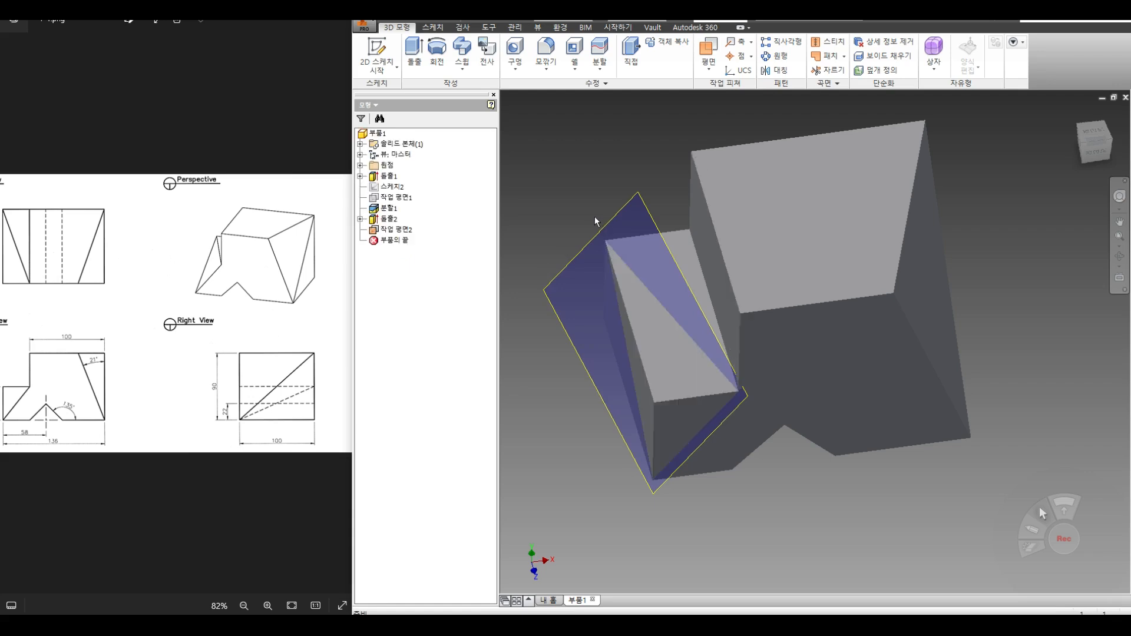
pyautogui.click(1119, 256)
pyautogui.moveTo(737, 420); pyautogui.dragTo(675, 355)
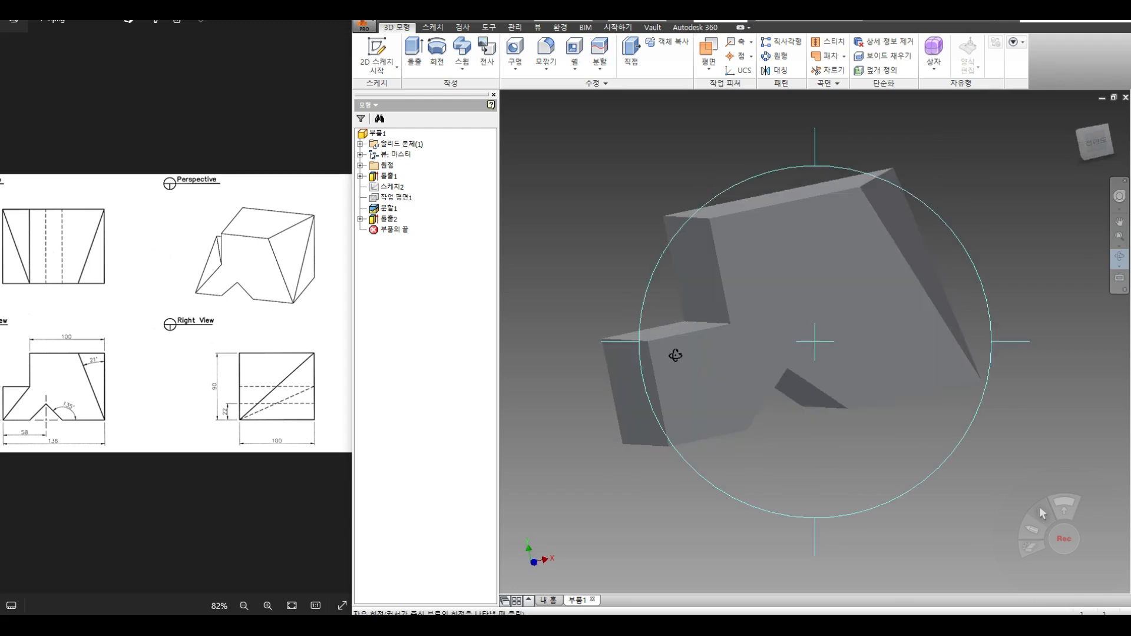
pyautogui.press('Escape')
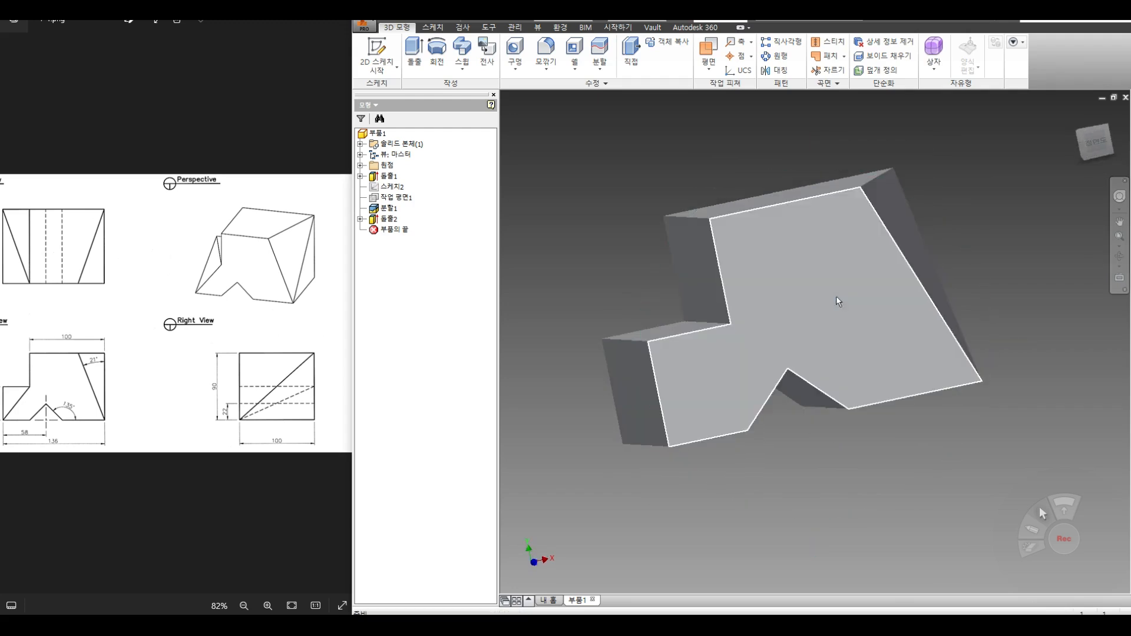
# Step: Create Work Plane2 flush with the step's inner face at offset 0
pyautogui.click(710, 65)
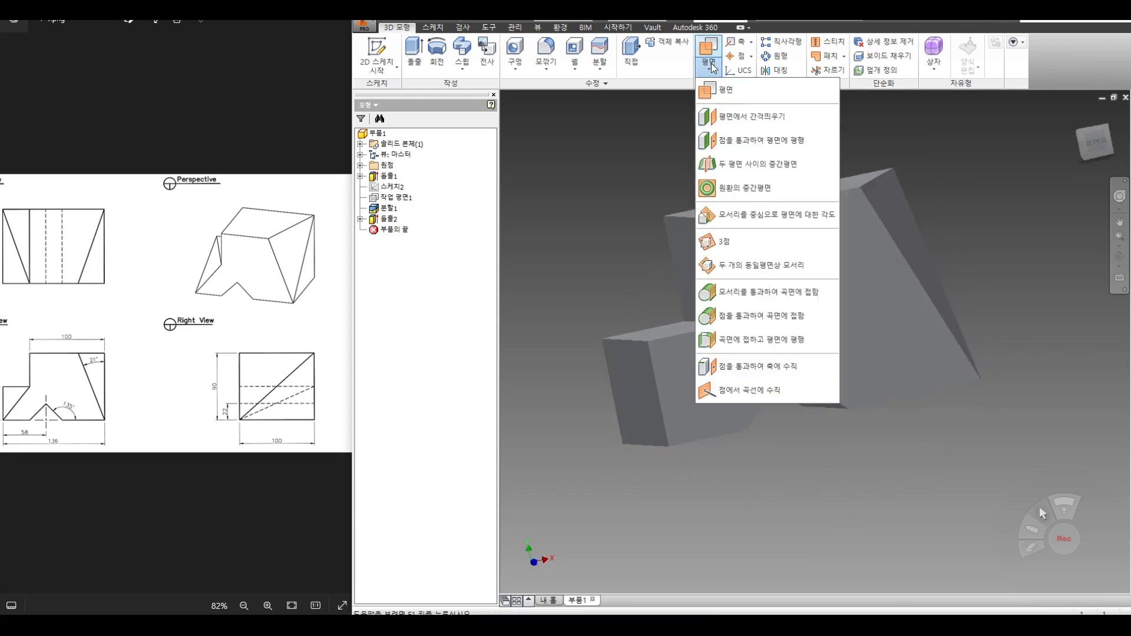
pyautogui.click(724, 89)
pyautogui.moveTo(683, 258); pyautogui.dragTo(641, 267)
pyautogui.write('0')
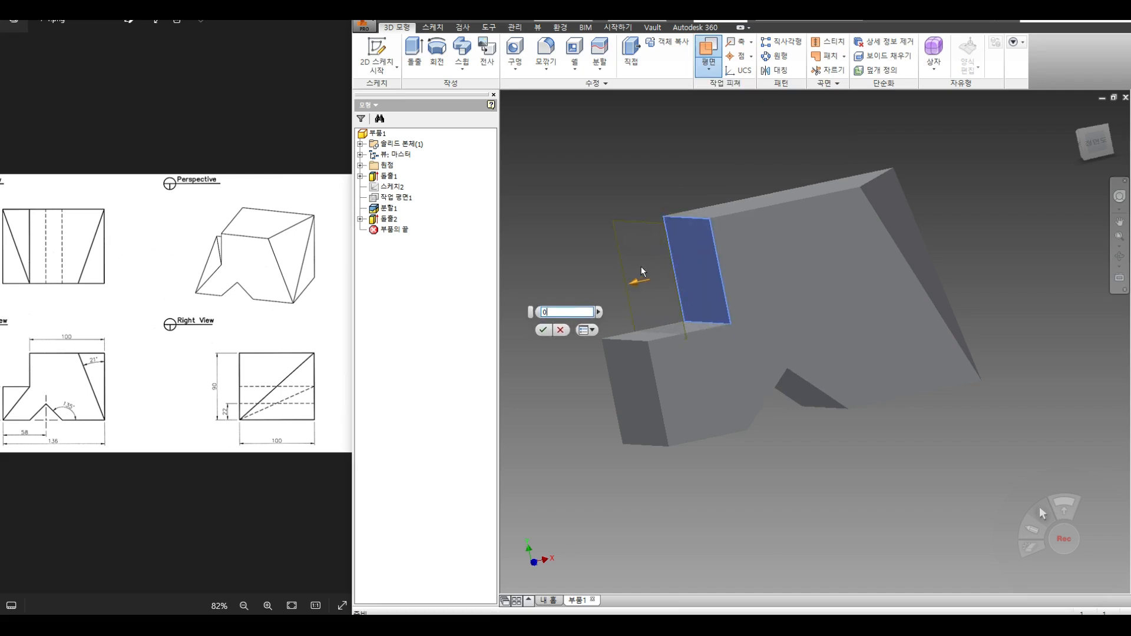
pyautogui.click(542, 329)
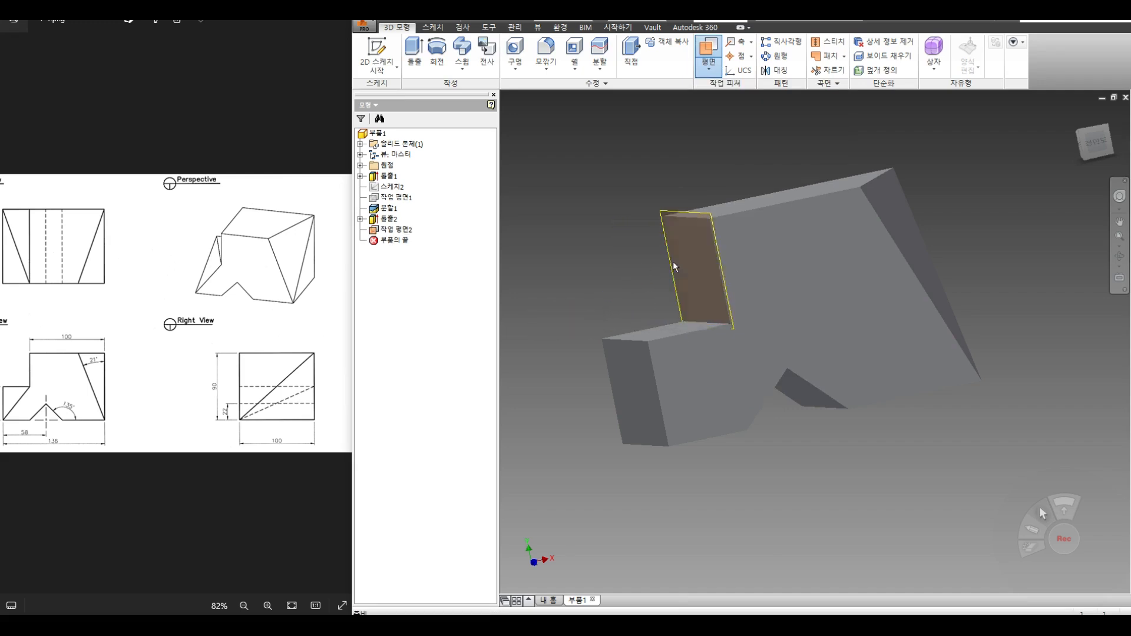
pyautogui.click(700, 242)
# Step: Split the block into two solid bodies along Work Plane2, then hide the plane
pyautogui.click(600, 53)
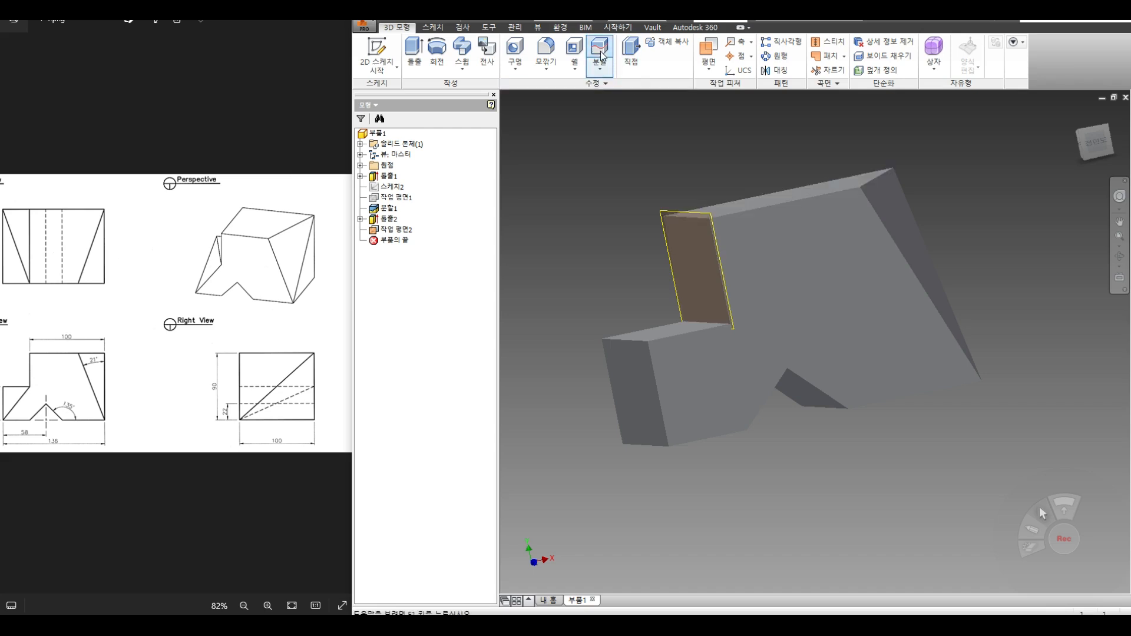
pyautogui.click(658, 204)
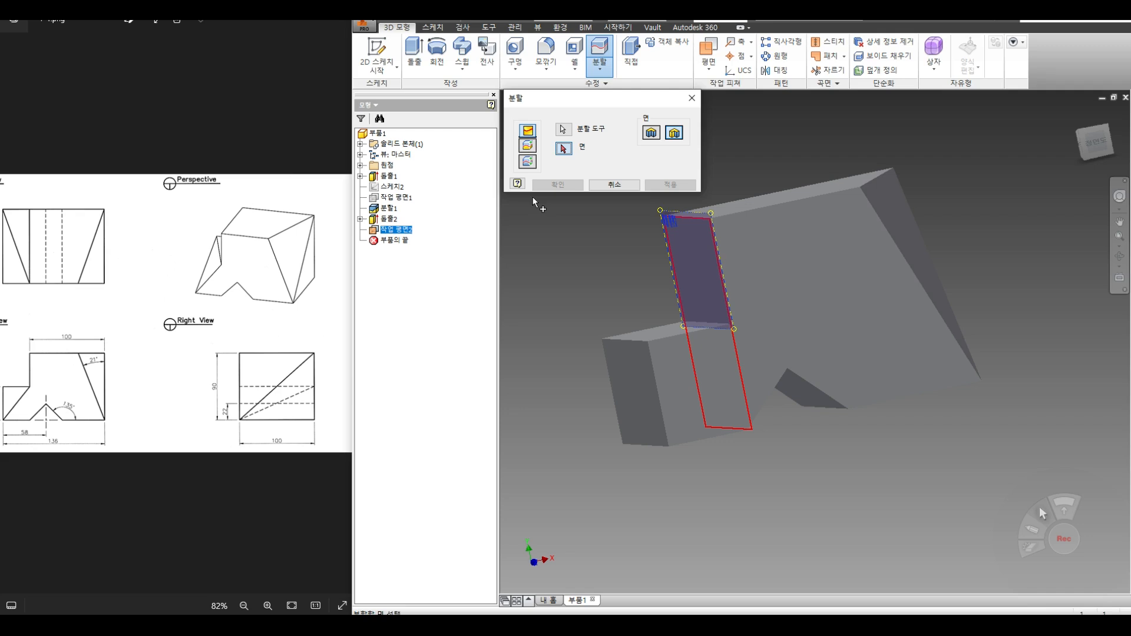
pyautogui.click(530, 147)
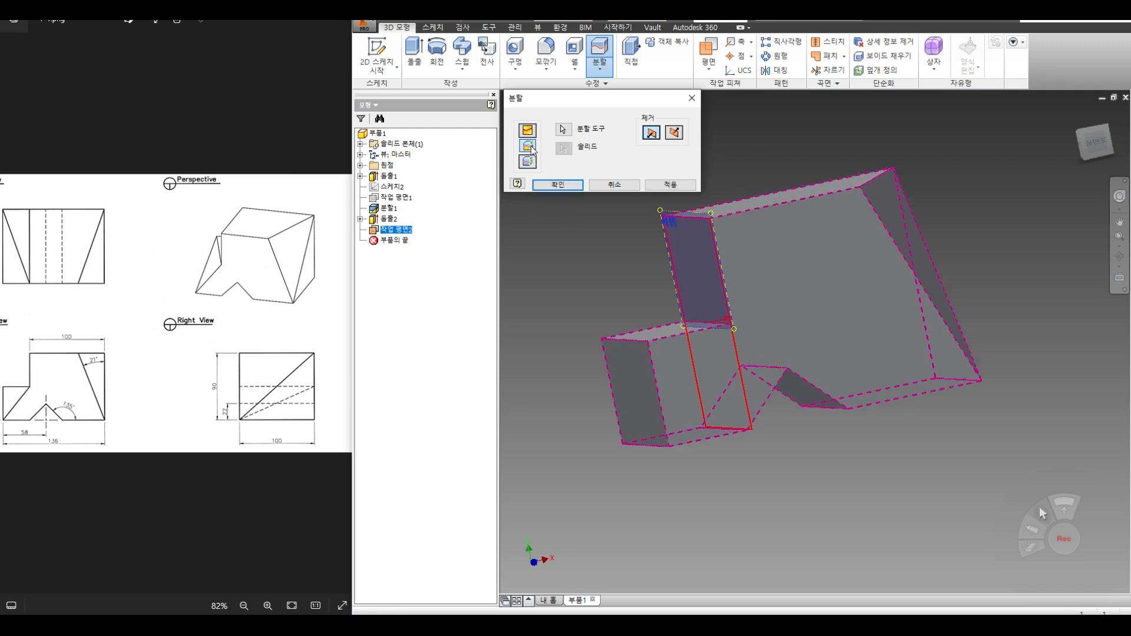
pyautogui.click(528, 162)
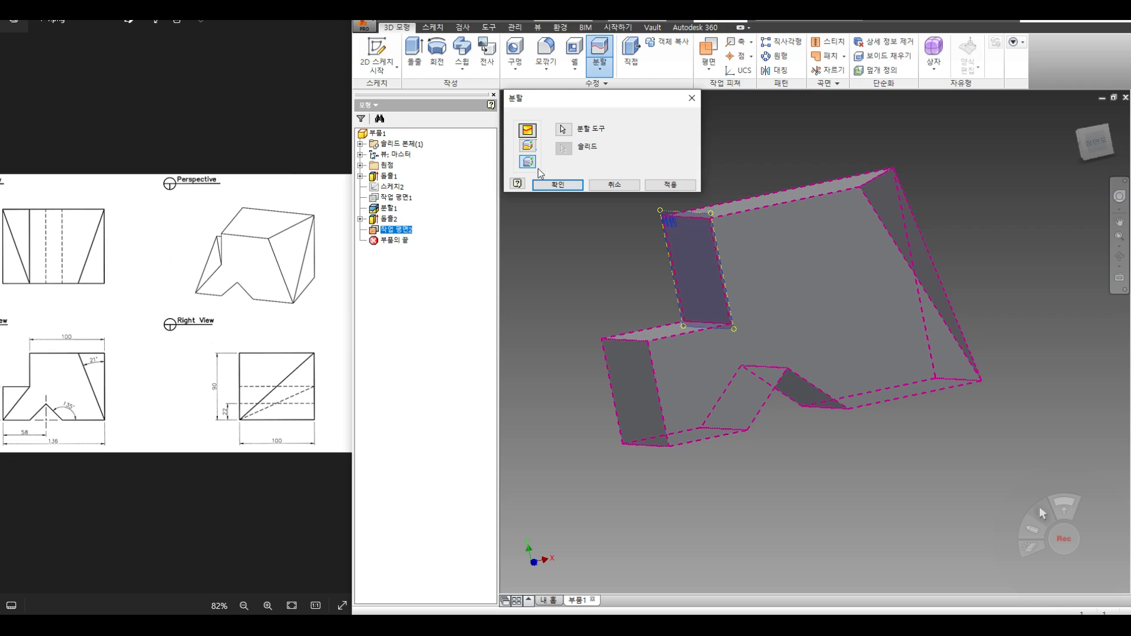
pyautogui.click(671, 186)
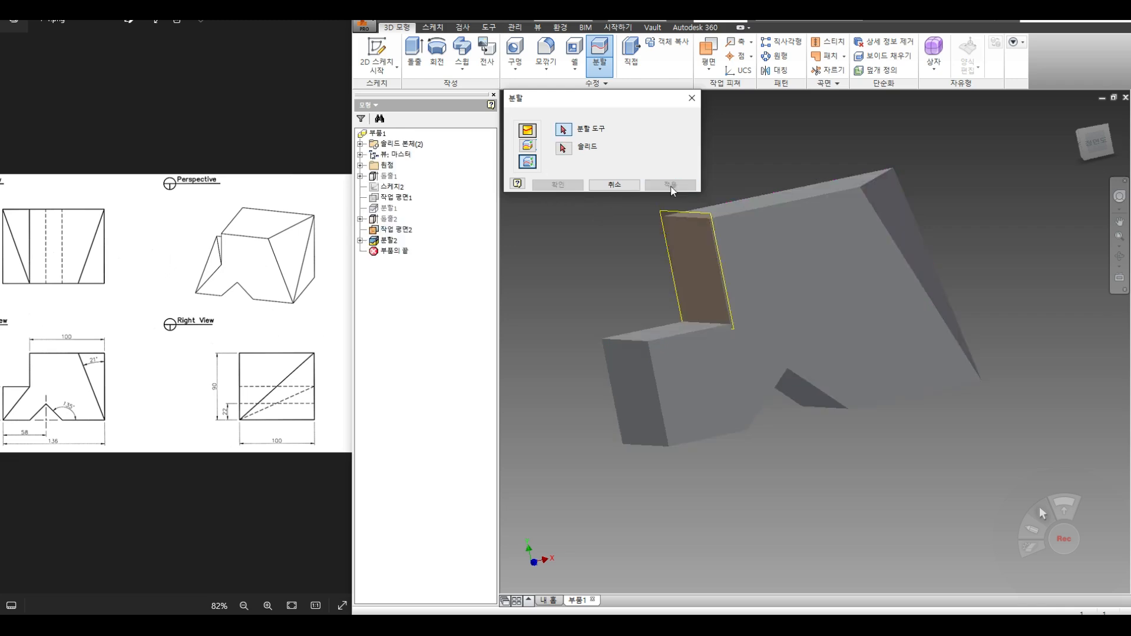
pyautogui.click(613, 185)
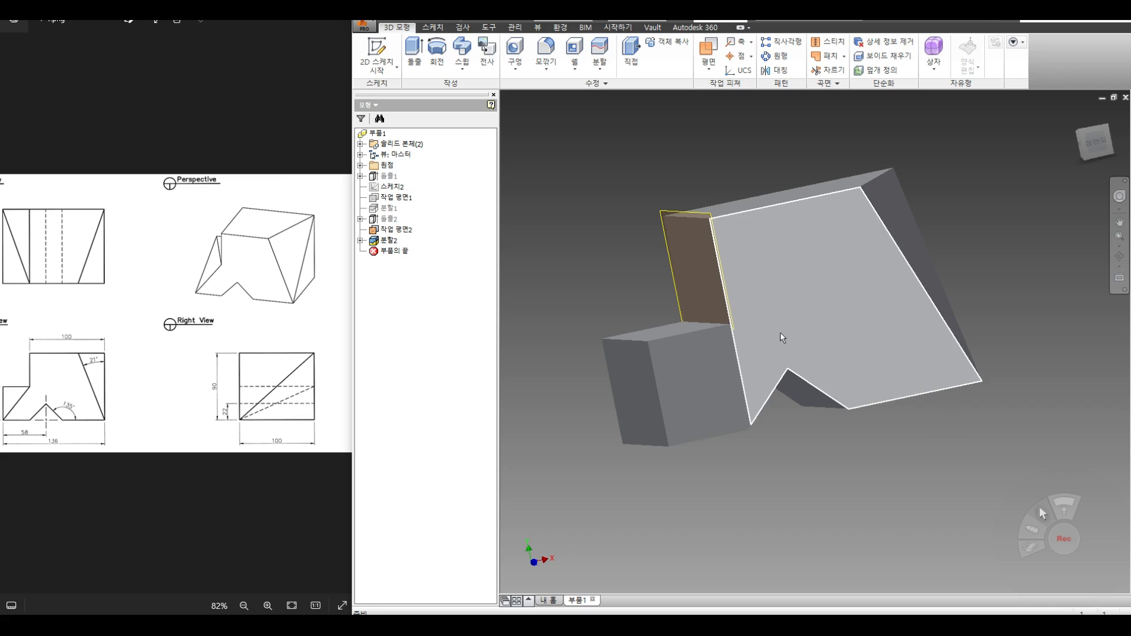
pyautogui.click(407, 231)
pyautogui.rightClick(406, 230)
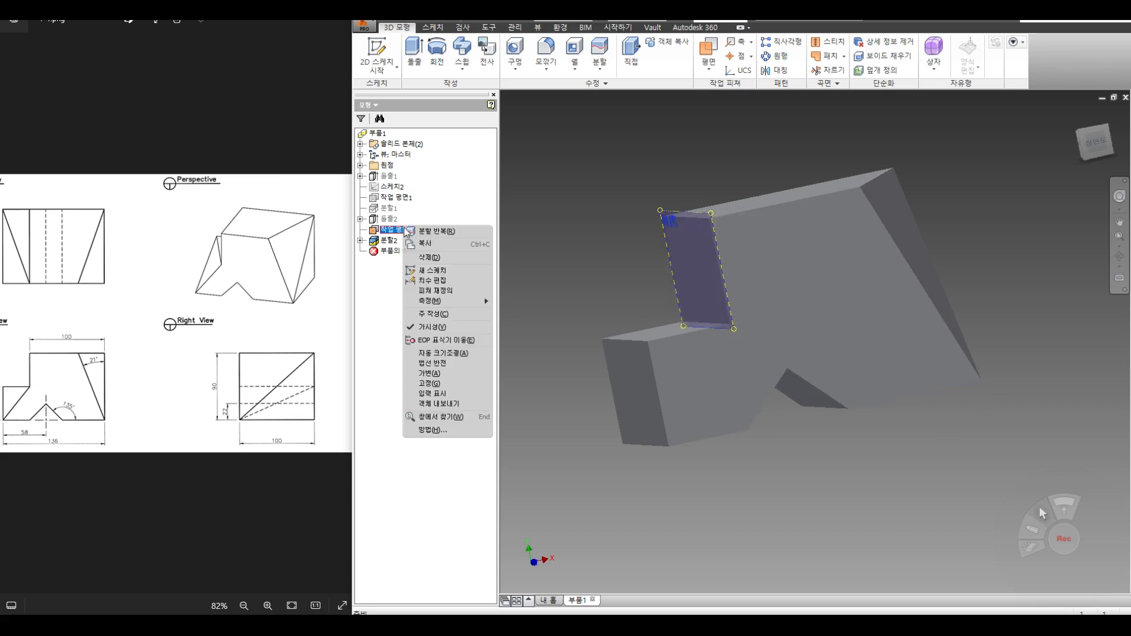
pyautogui.click(439, 328)
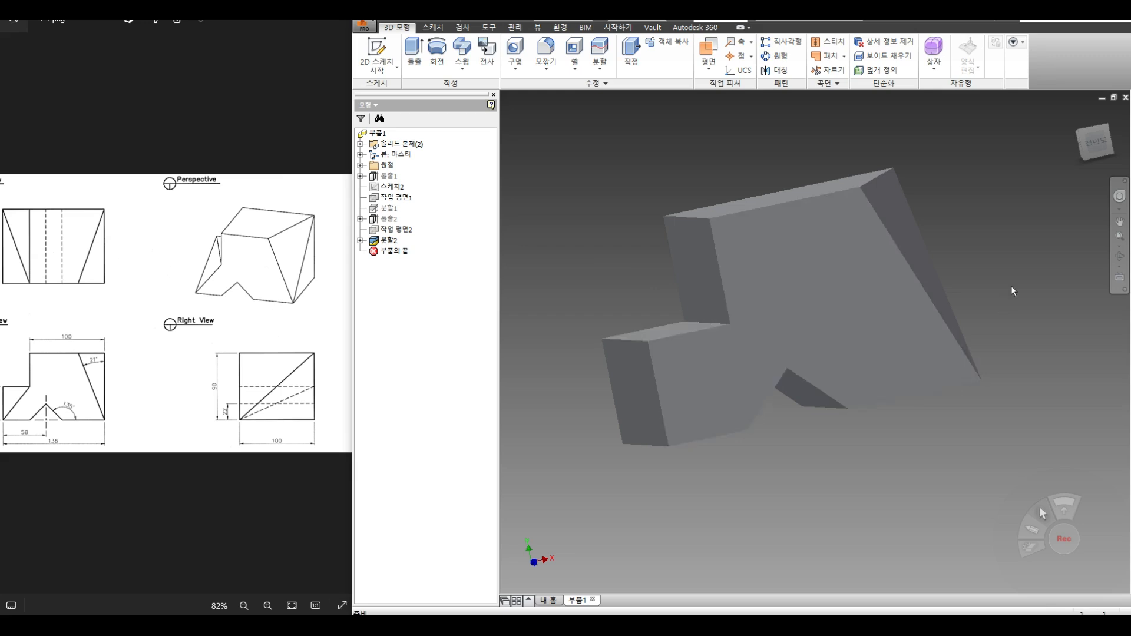
pyautogui.click(708, 63)
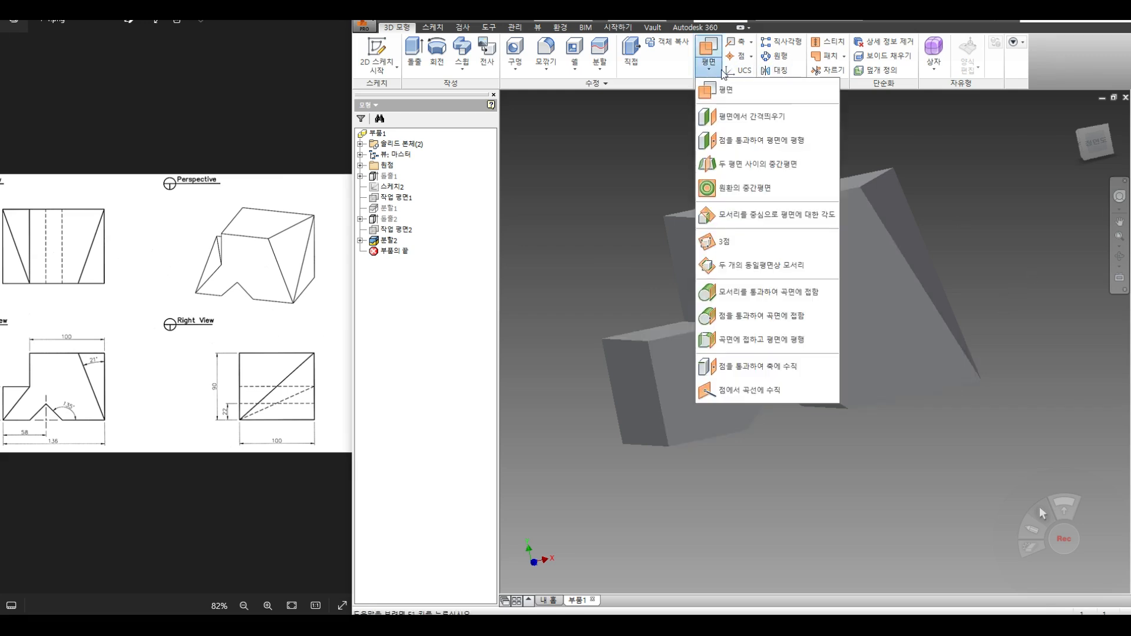
# Step: Create Work Plane3 through three step corners and split the small body diagonally with it
pyautogui.click(744, 246)
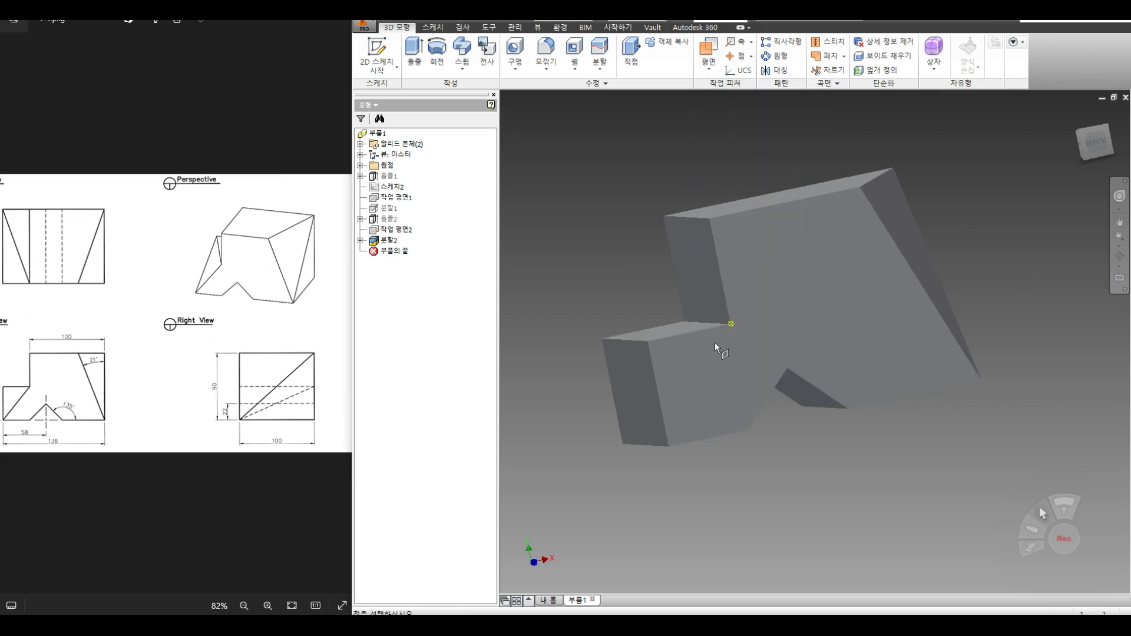
pyautogui.click(602, 341)
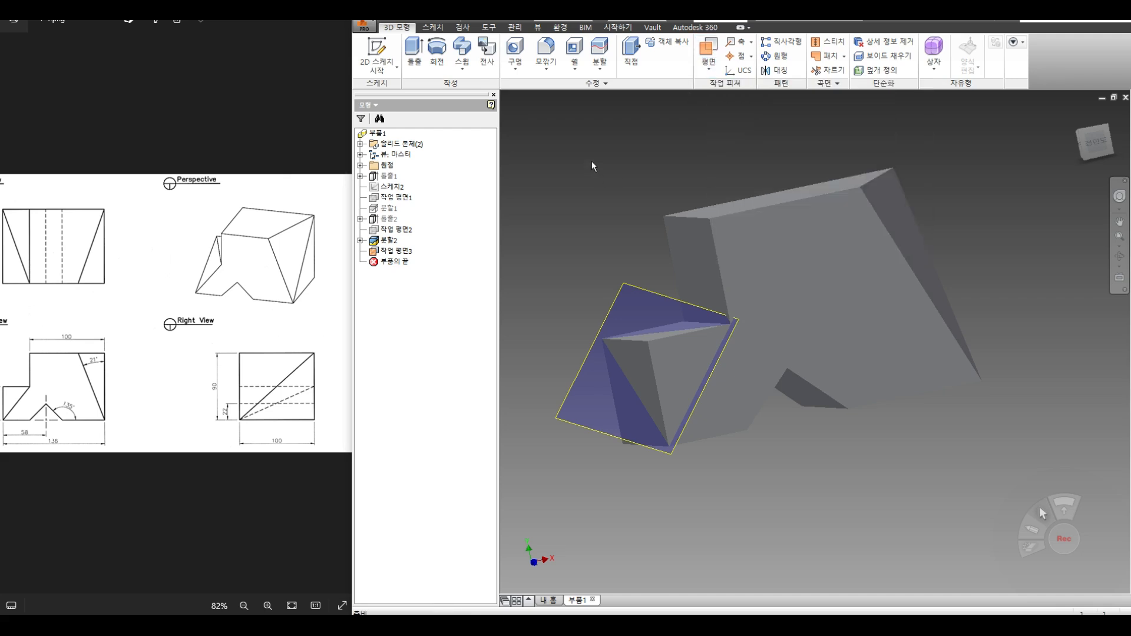
pyautogui.click(599, 53)
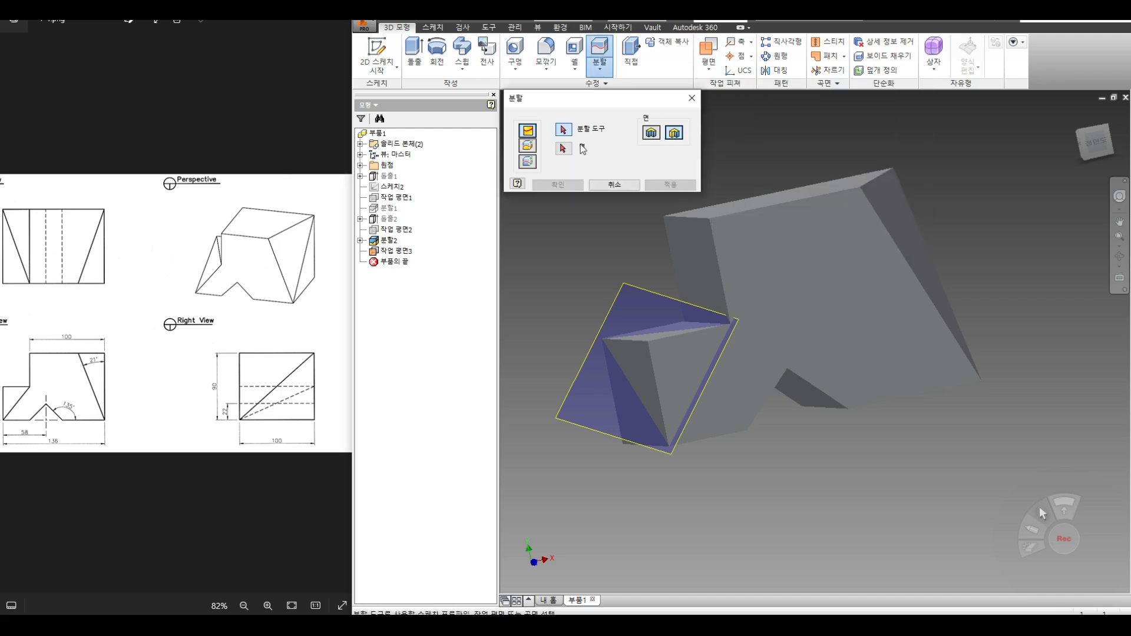
pyautogui.click(649, 283)
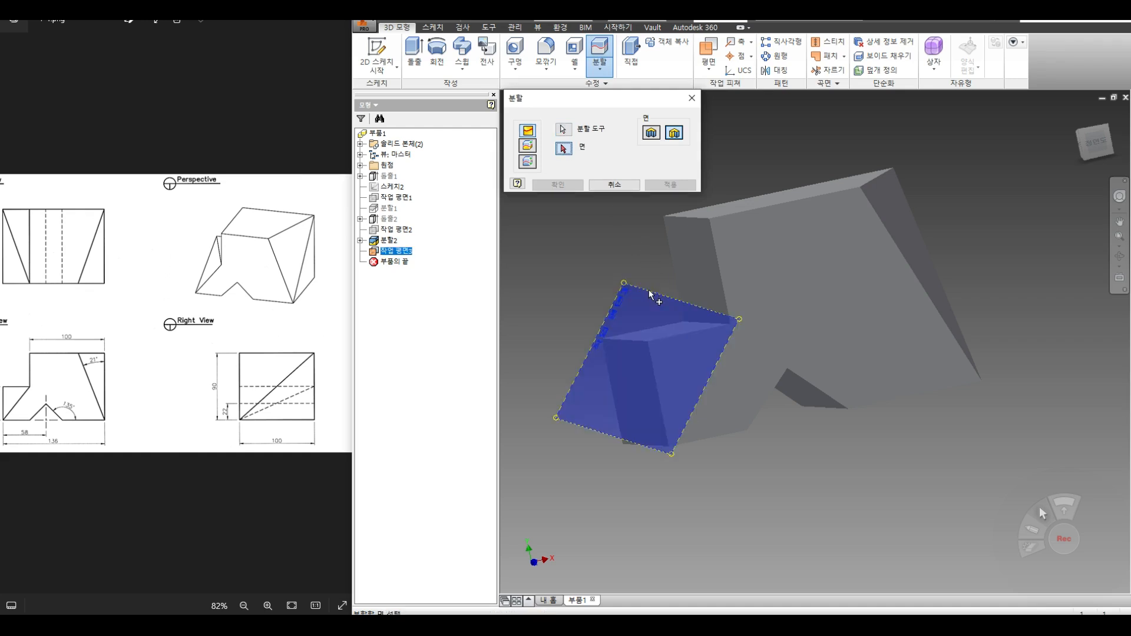
pyautogui.click(529, 147)
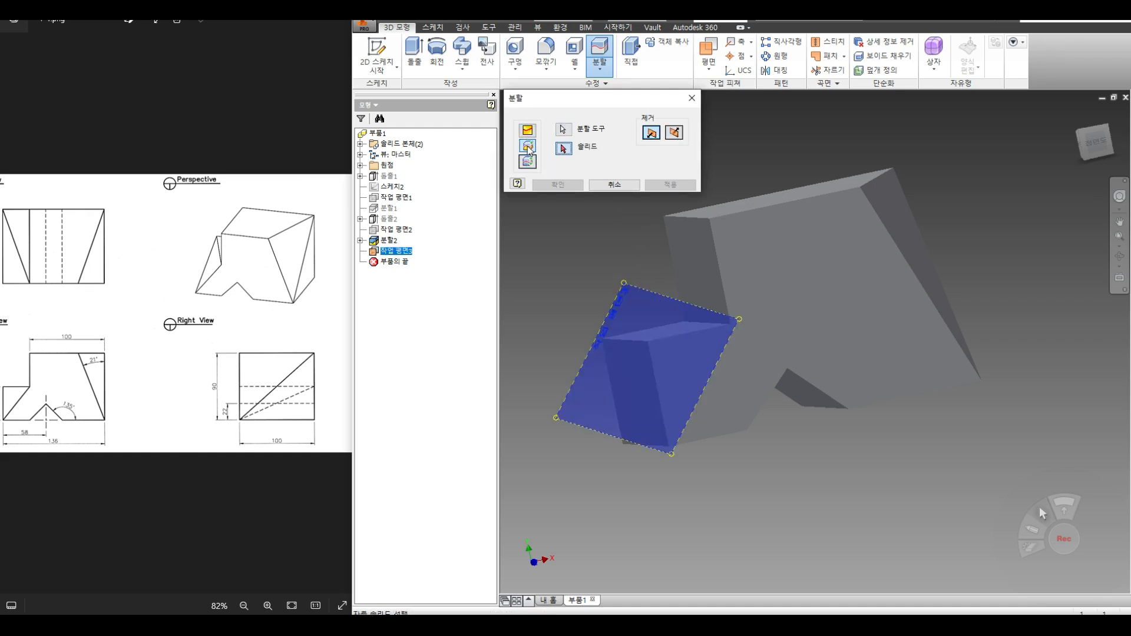
pyautogui.click(663, 355)
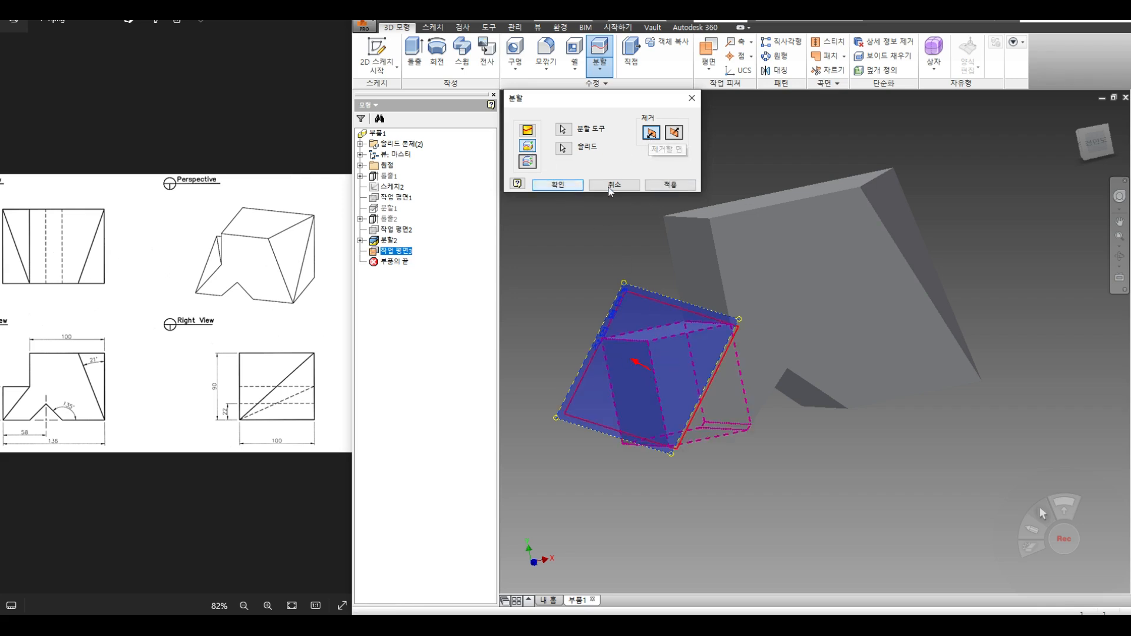
pyautogui.click(666, 186)
pyautogui.click(602, 189)
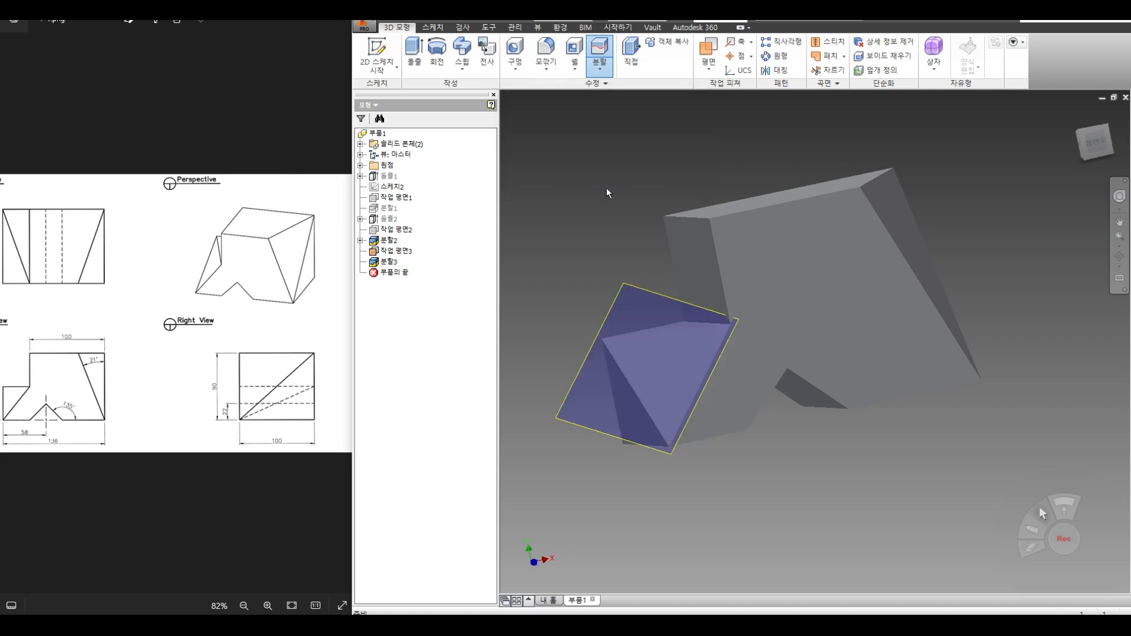
# Step: Hide Work Plane3 from the view
pyautogui.rightClick(386, 252)
pyautogui.click(495, 336)
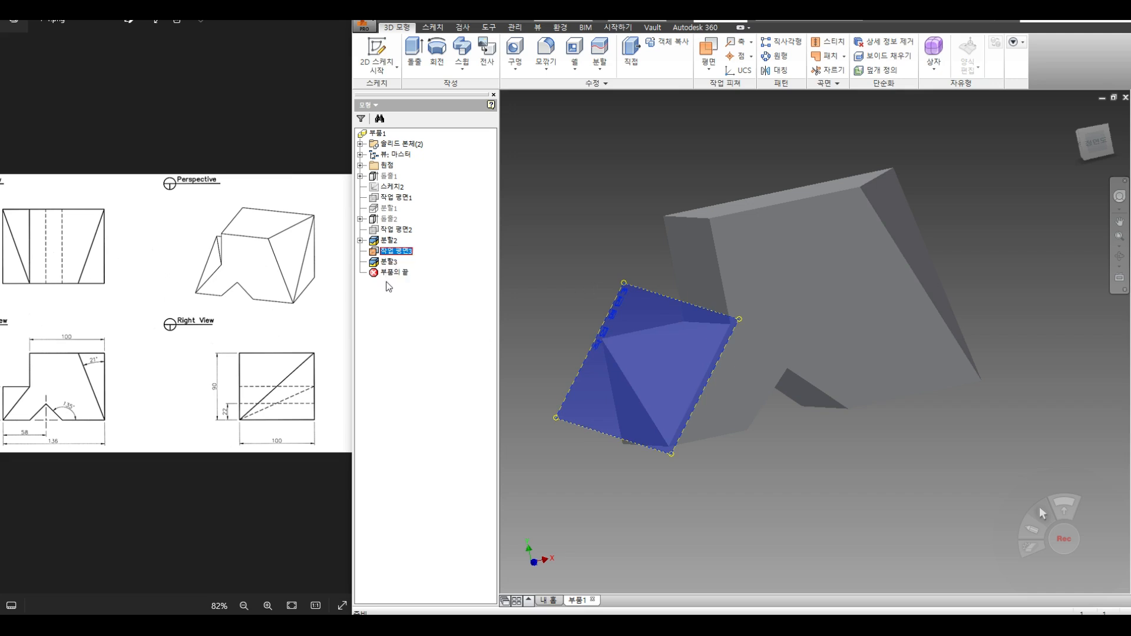
pyautogui.rightClick(392, 253)
pyautogui.click(425, 346)
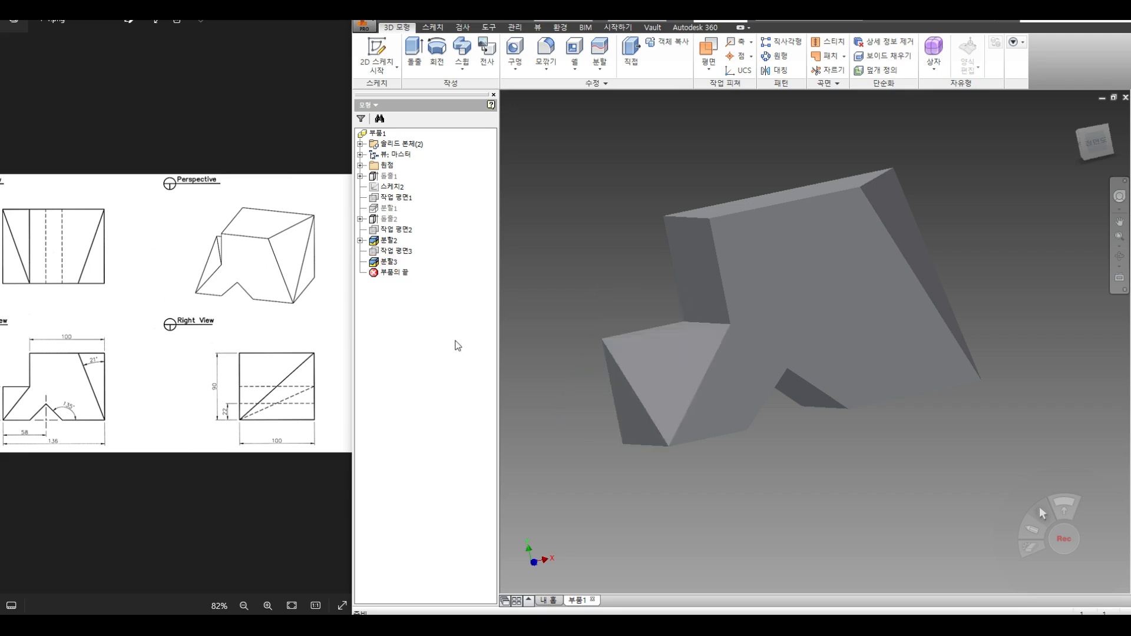
pyautogui.click(1119, 256)
# Step: Orbit the part and view it from the top and front to compare with the drawing
pyautogui.moveTo(815, 345); pyautogui.dragTo(765, 298)
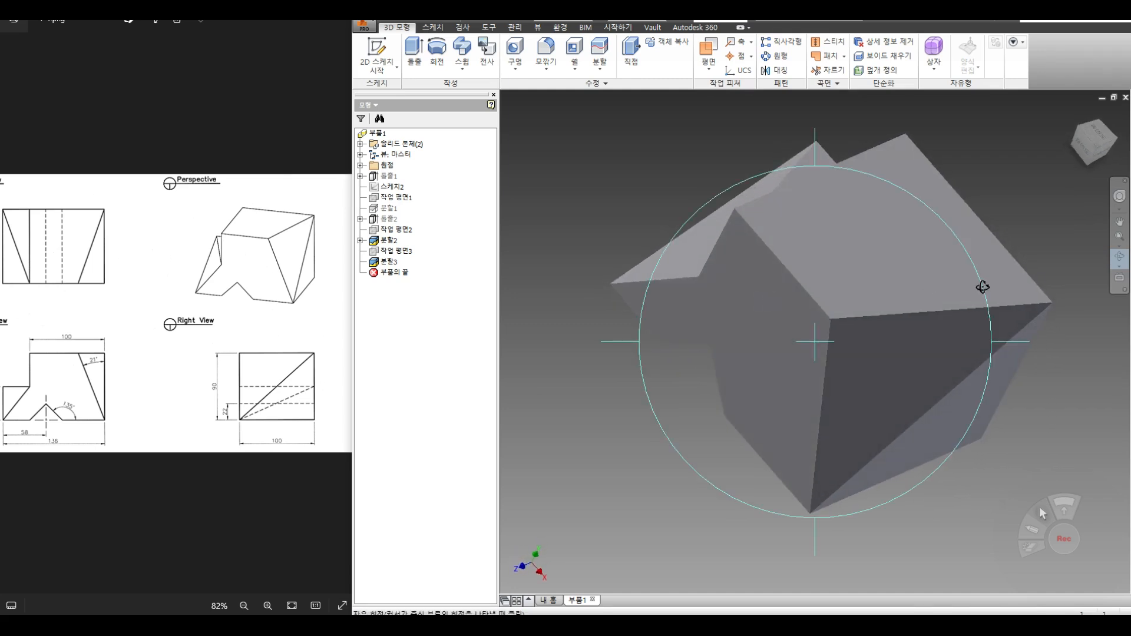
pyautogui.moveTo(985, 288); pyautogui.dragTo(982, 210)
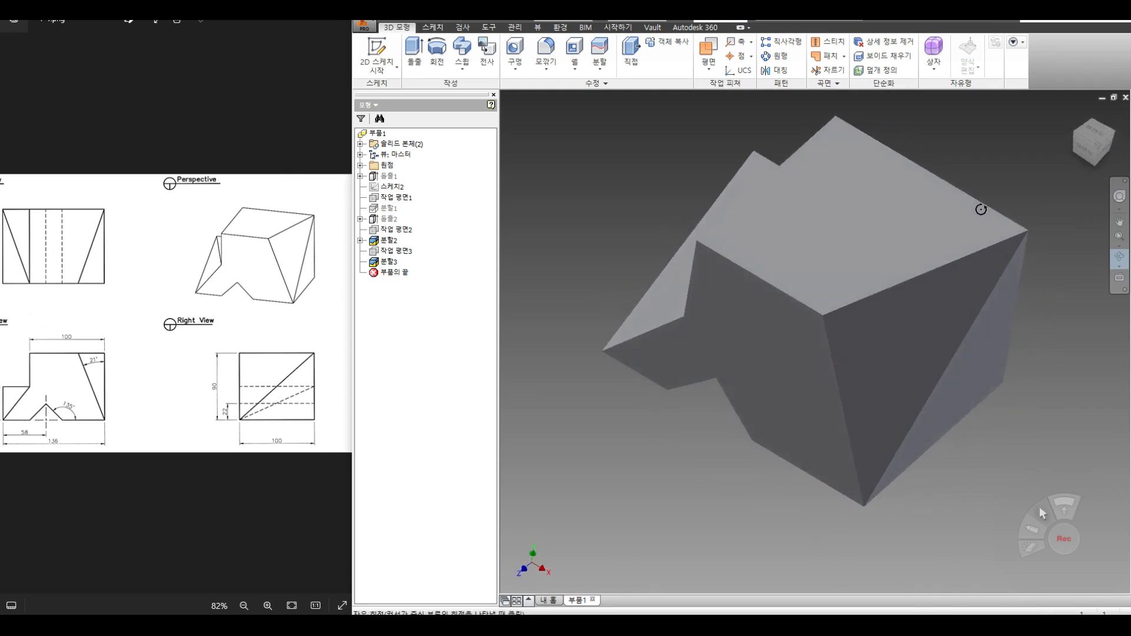
pyautogui.press('Escape')
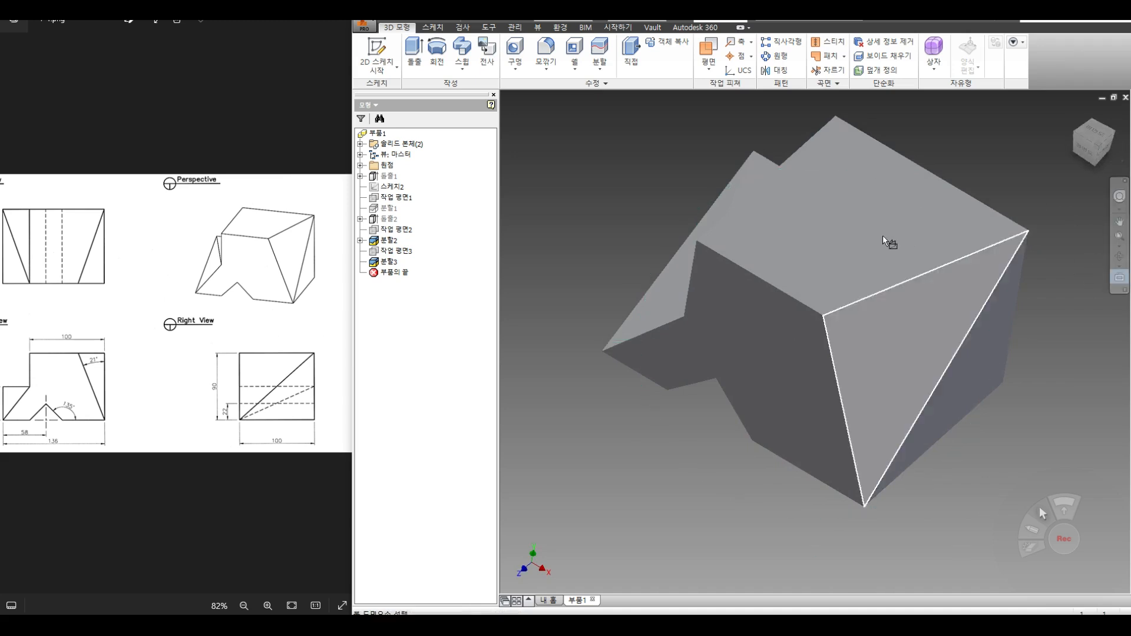
pyautogui.click(872, 236)
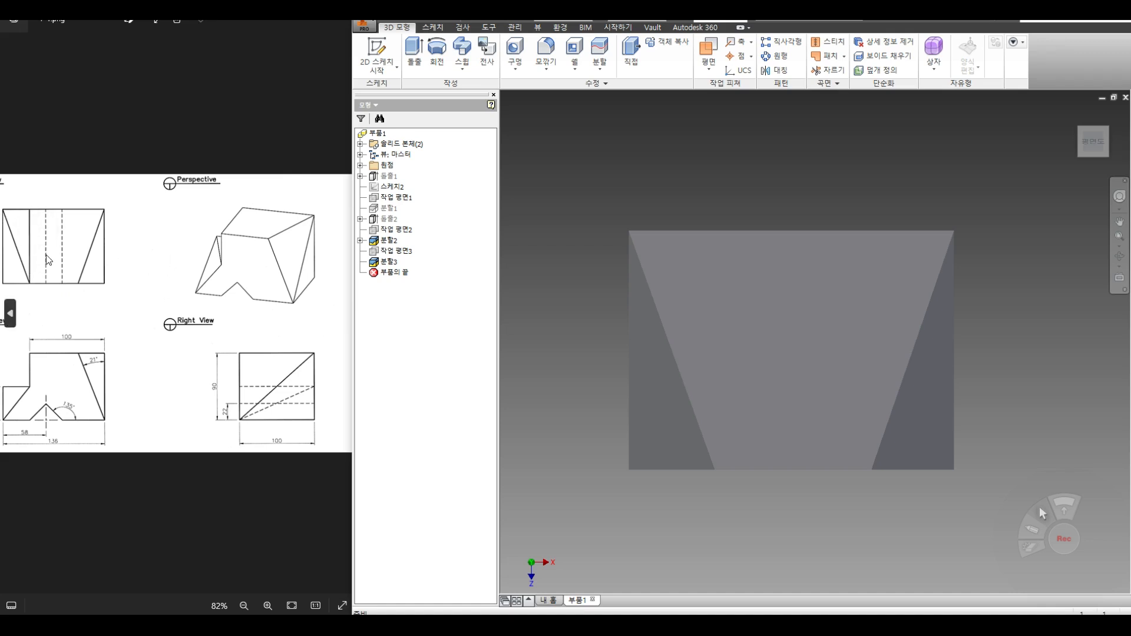
pyautogui.click(1119, 256)
pyautogui.moveTo(843, 397); pyautogui.dragTo(797, 387)
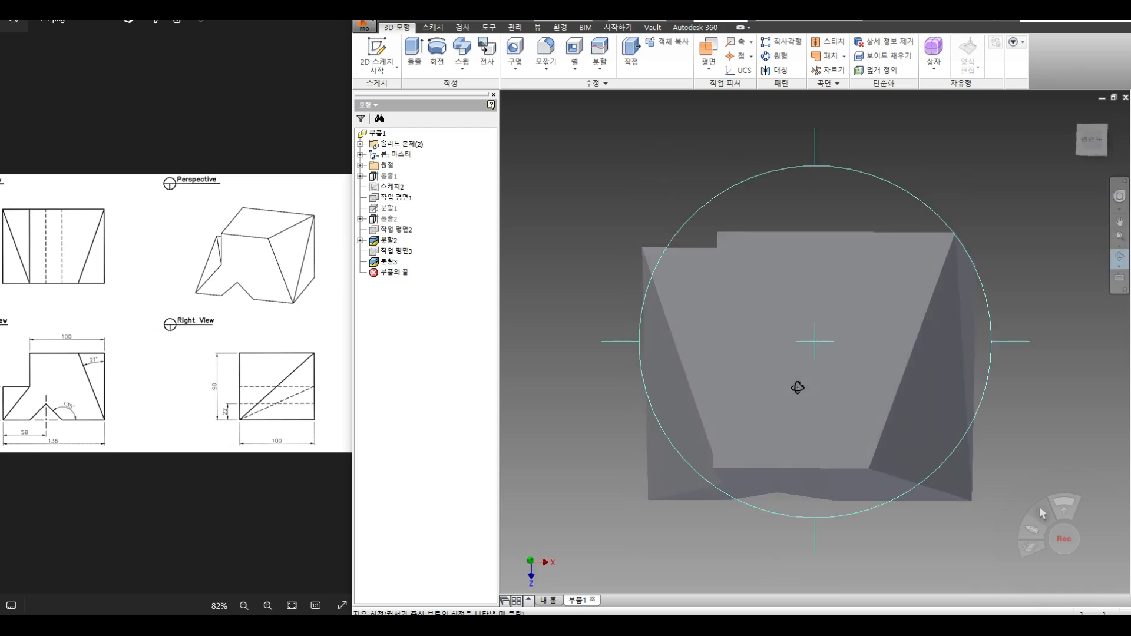
pyautogui.press('Escape')
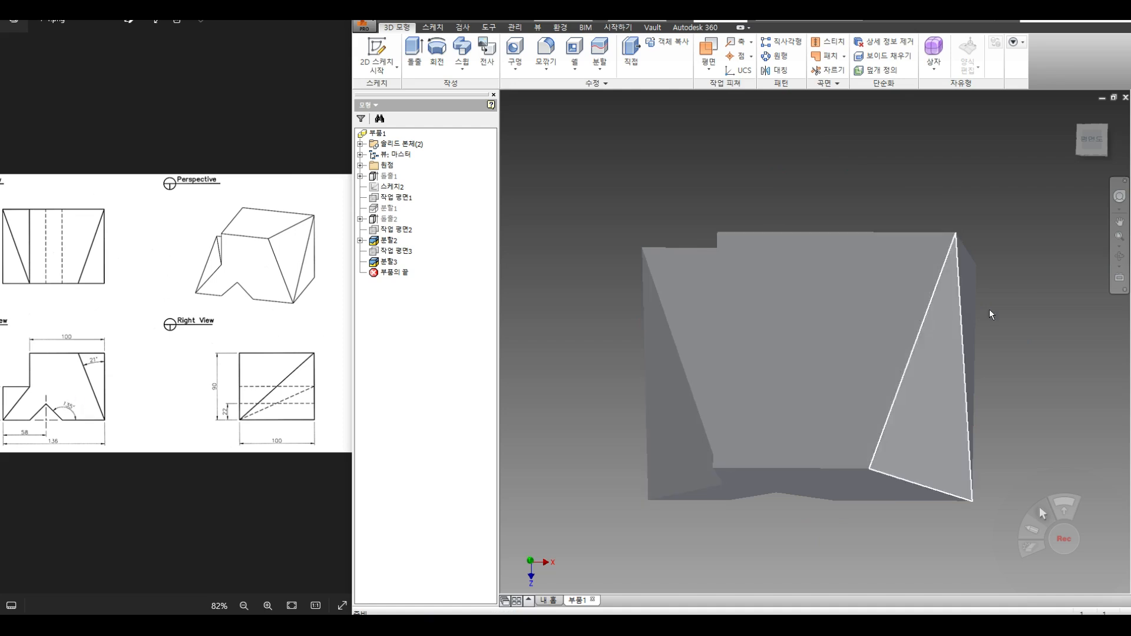
pyautogui.click(1122, 282)
pyautogui.click(851, 486)
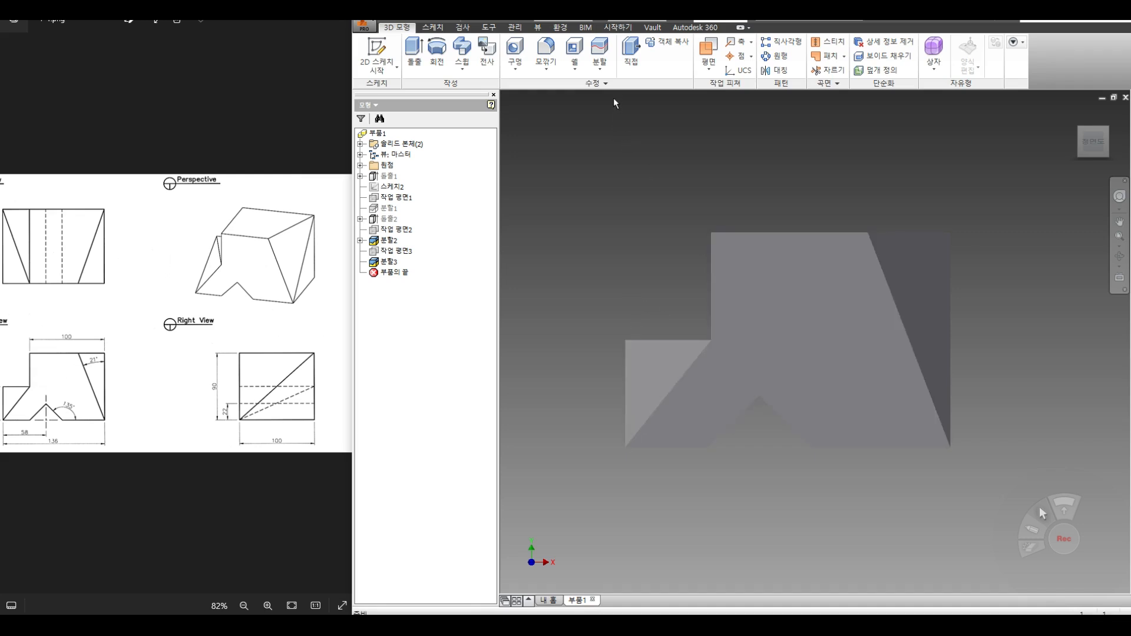
# Step: Combine the small step block as base with the large body, creating 결합1 as one solid
pyautogui.click(602, 72)
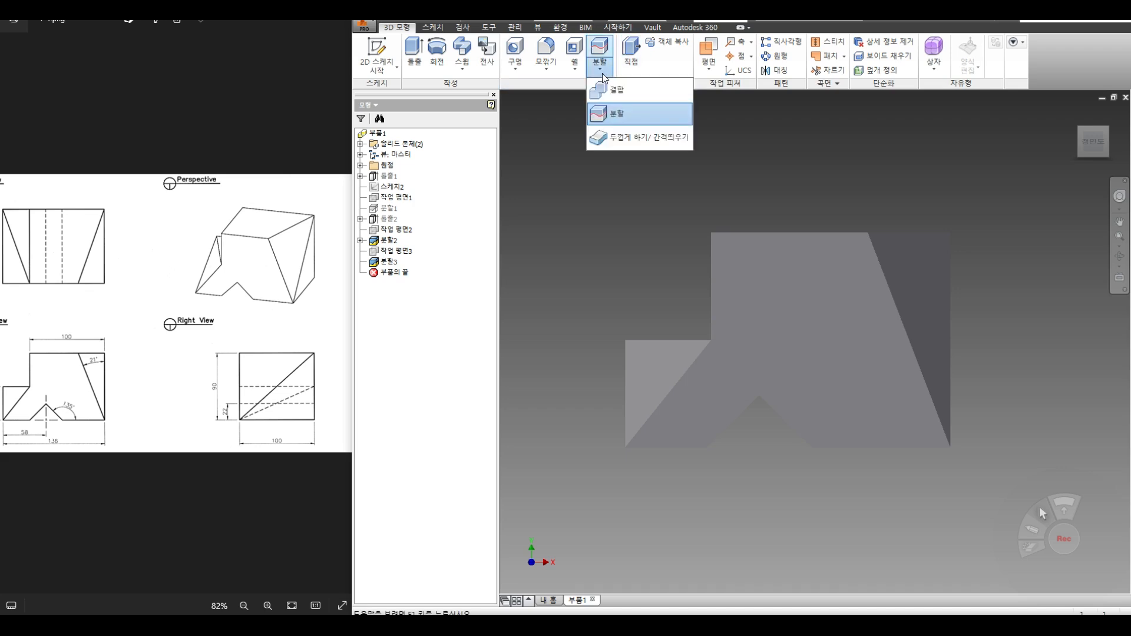
pyautogui.click(608, 92)
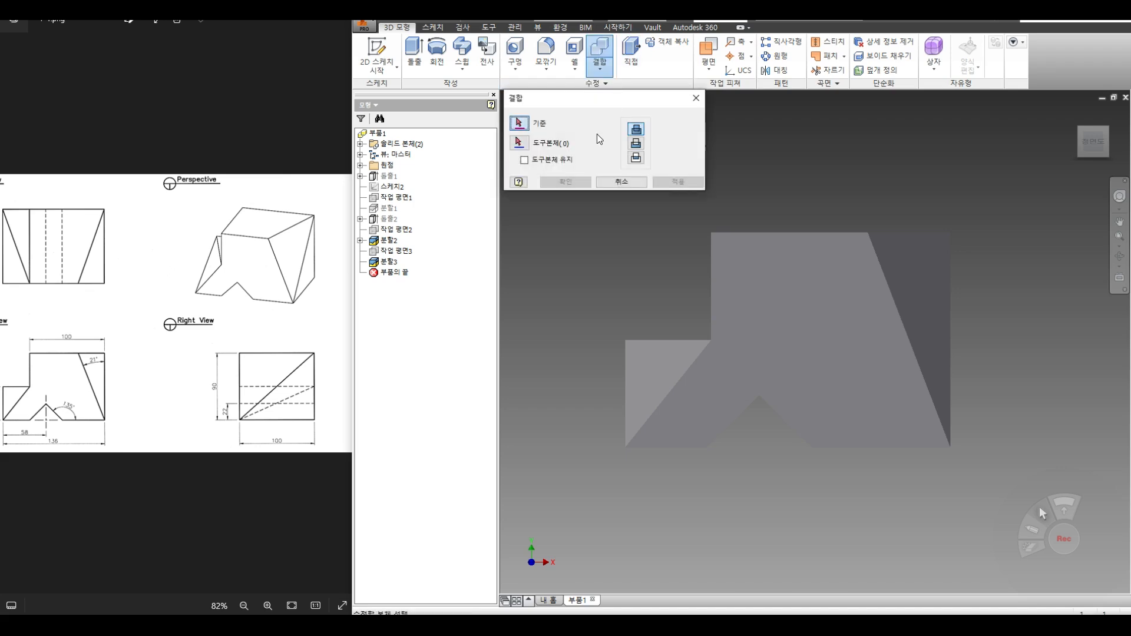
pyautogui.click(677, 377)
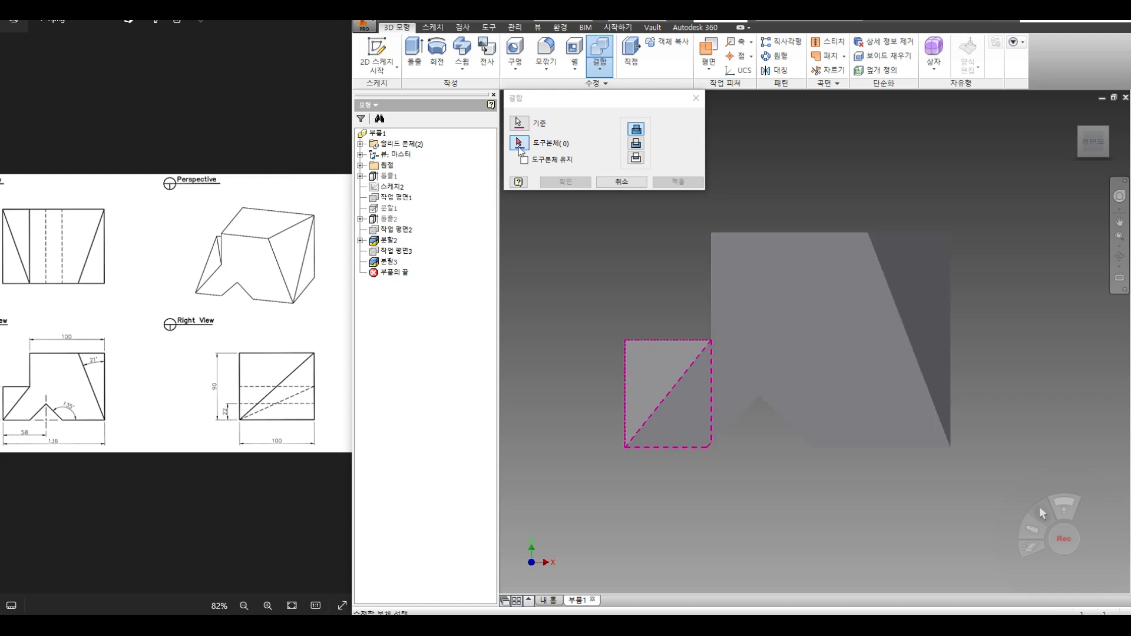
pyautogui.click(777, 277)
pyautogui.click(662, 182)
pyautogui.click(622, 183)
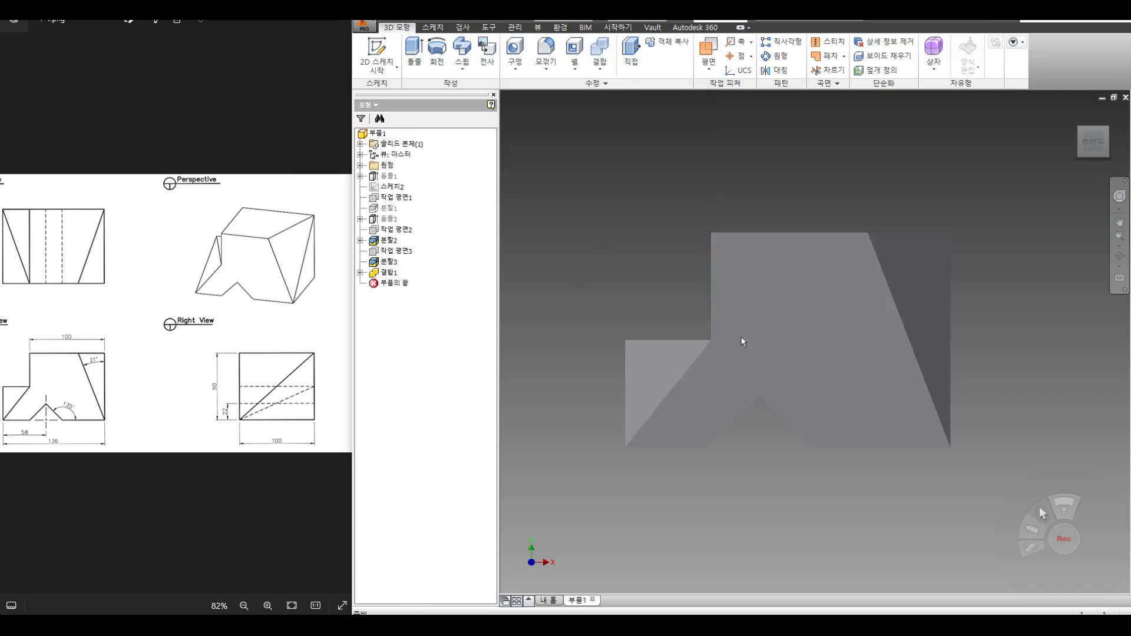
pyautogui.click(1120, 256)
pyautogui.moveTo(790, 325)
pyautogui.mouseDown()
pyautogui.moveTo(789, 347)
pyautogui.moveTo(805, 361)
pyautogui.moveTo(782, 338)
pyautogui.mouseUp()
pyautogui.click(601, 69)
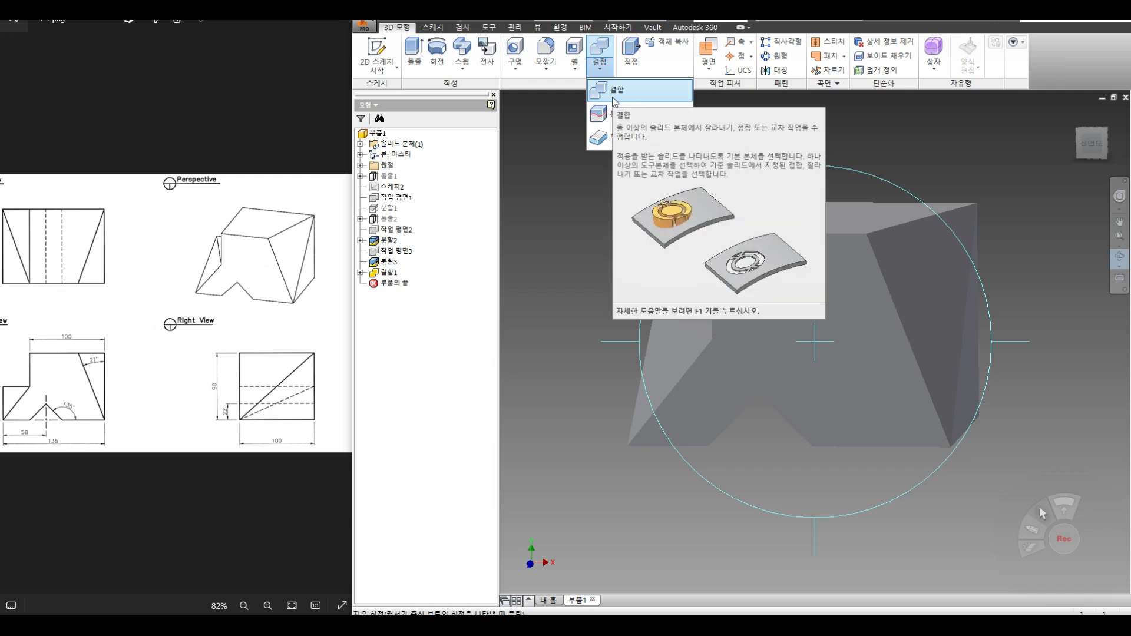
# Step: Orbit the merged part to an angled view and select its front face
pyautogui.click(552, 219)
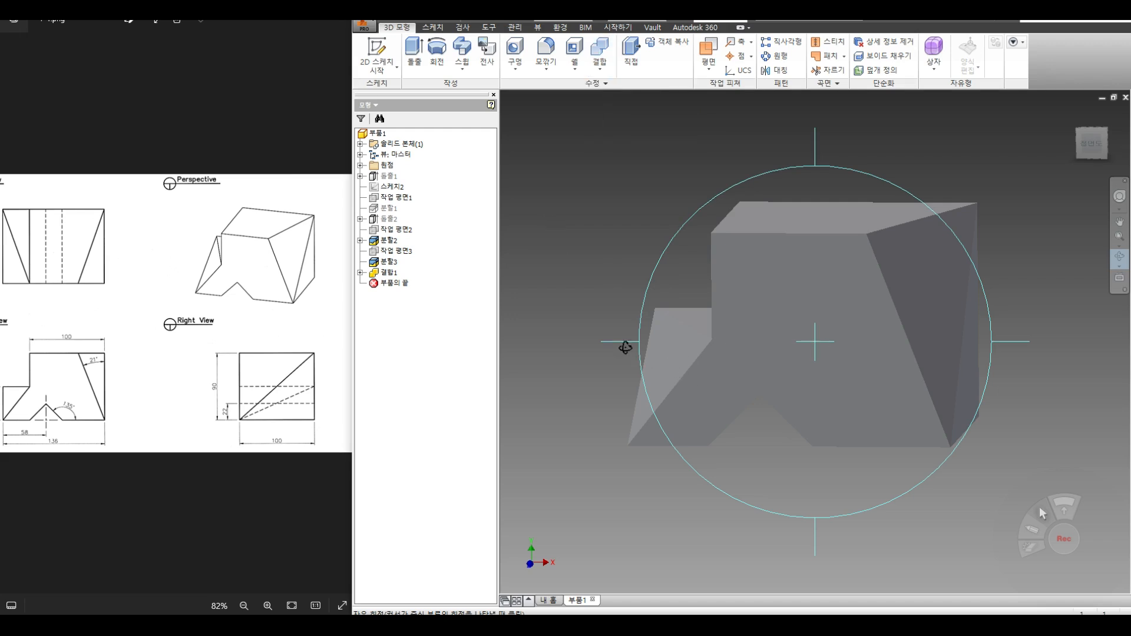
pyautogui.moveTo(831, 365)
pyautogui.mouseDown()
pyautogui.moveTo(885, 330)
pyautogui.moveTo(833, 353)
pyautogui.moveTo(846, 375)
pyautogui.mouseUp()
pyautogui.rightClick(800, 281)
pyautogui.click(829, 282)
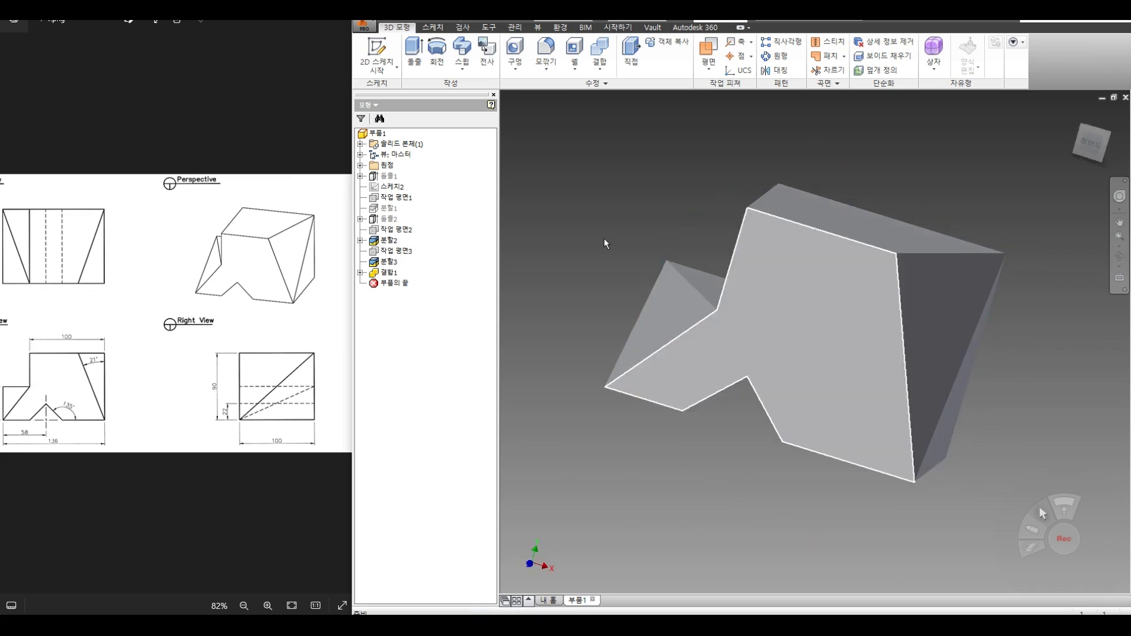
pyautogui.click(381, 134)
pyautogui.click(652, 203)
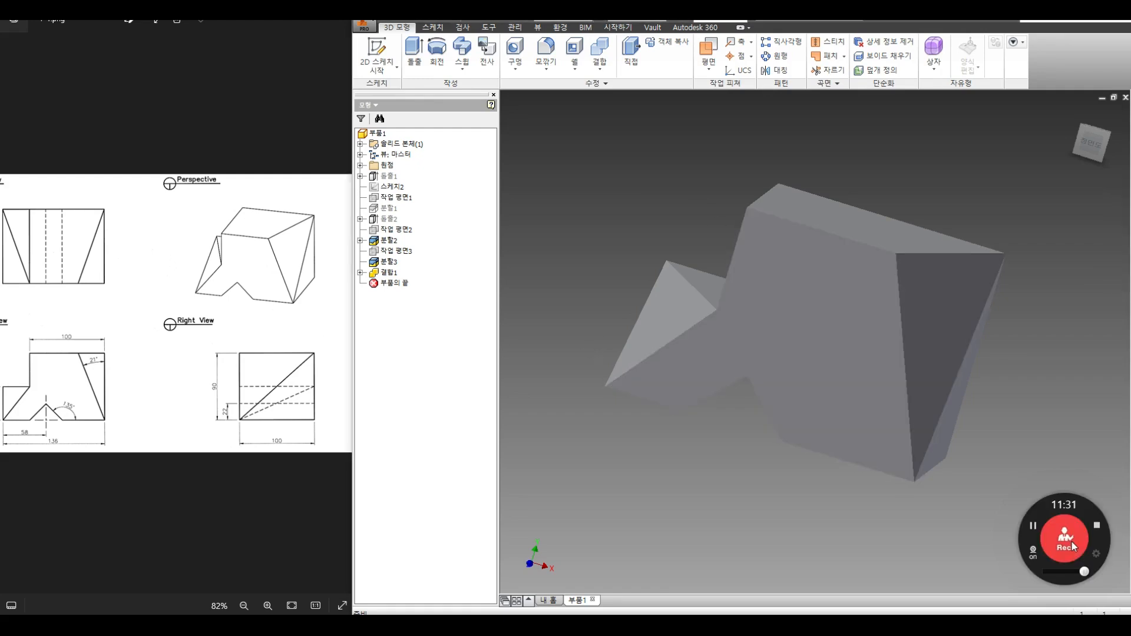
pyautogui.click(807, 420)
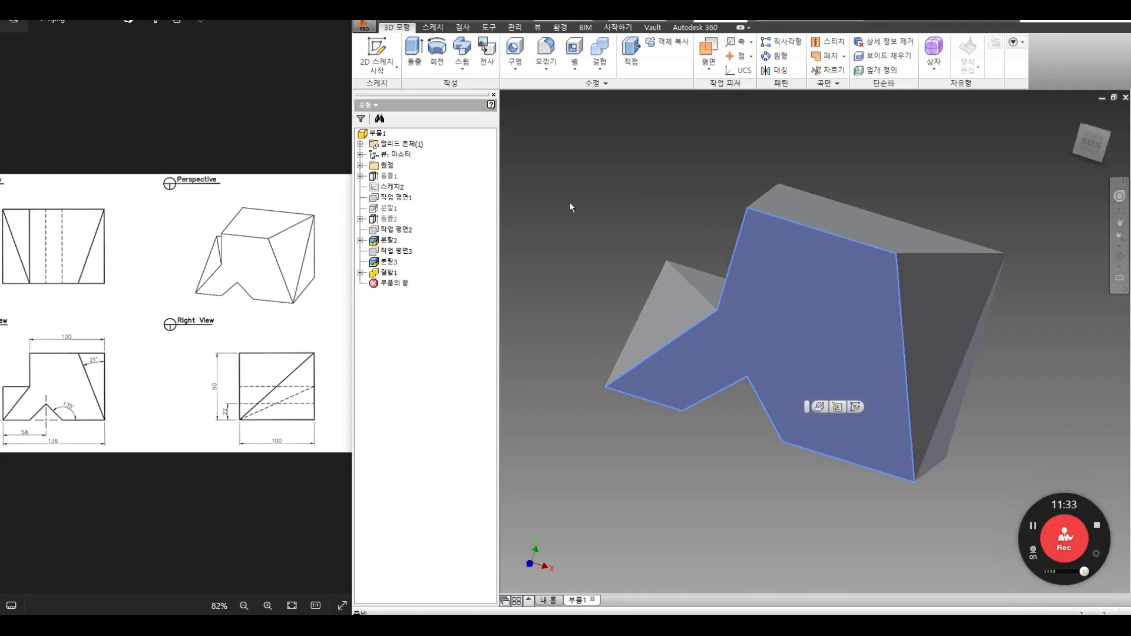
# Step: Advance the image viewer to the next exercise's reference drawing
pyautogui.click(600, 56)
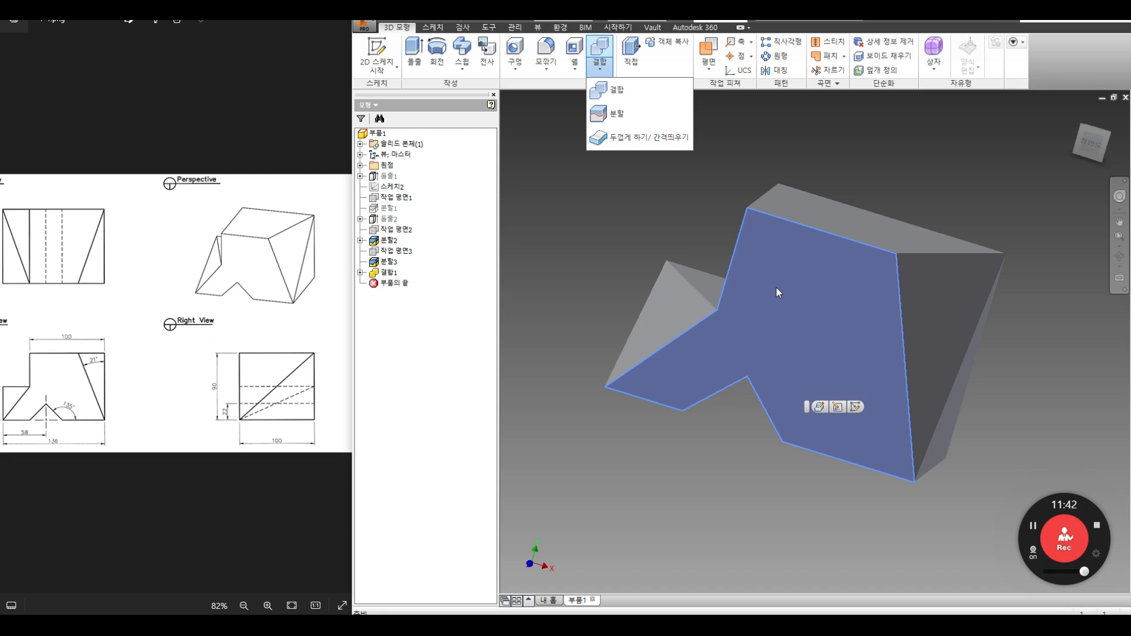
pyautogui.click(677, 247)
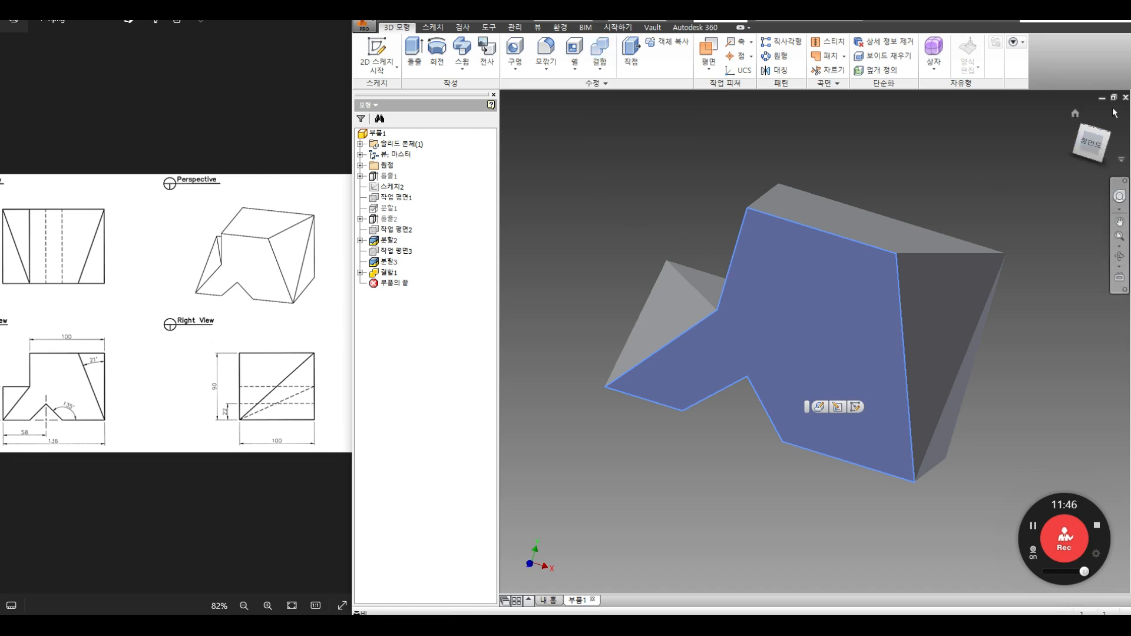
pyautogui.click(339, 314)
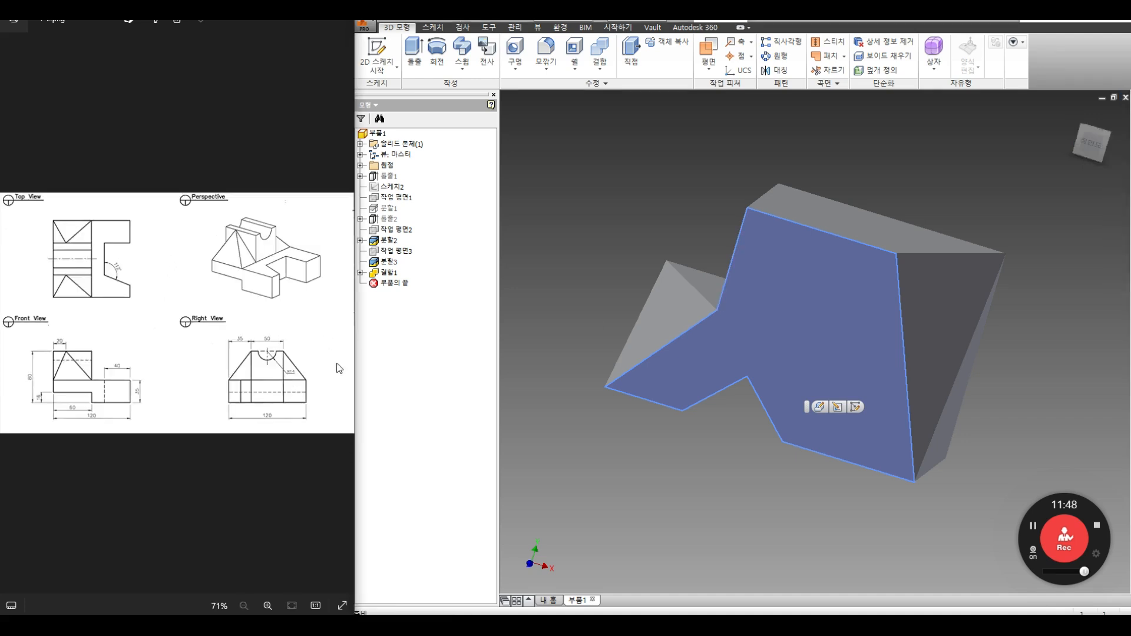
# Step: Close the finished part without saving and create a new part from the Standard (mm) template
pyautogui.scroll(3, 63, 328)
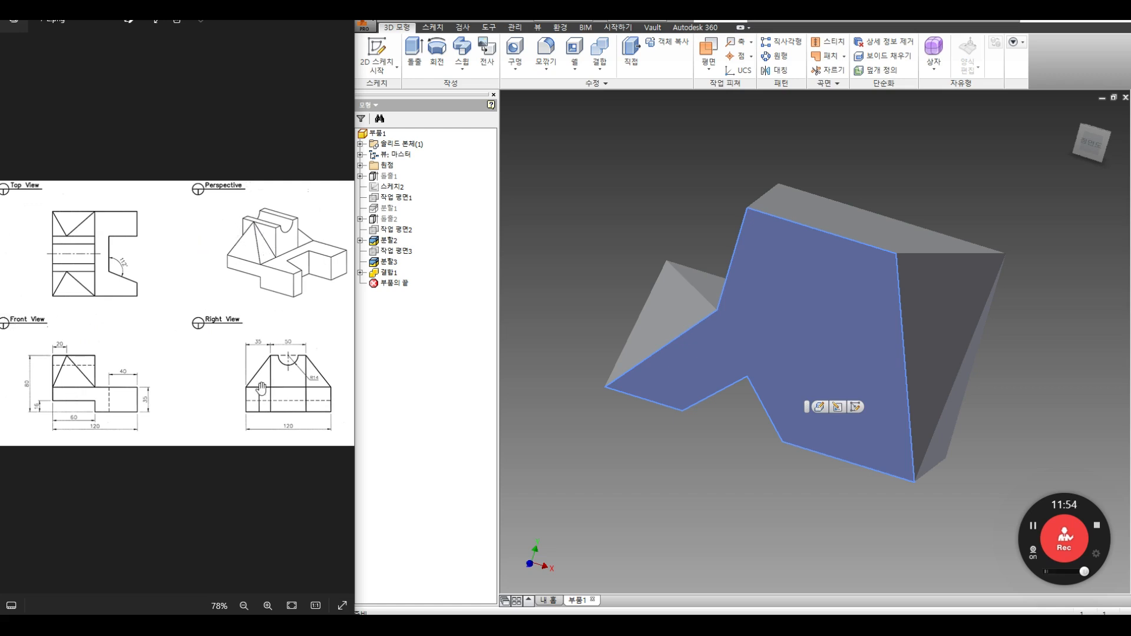
pyautogui.click(1125, 98)
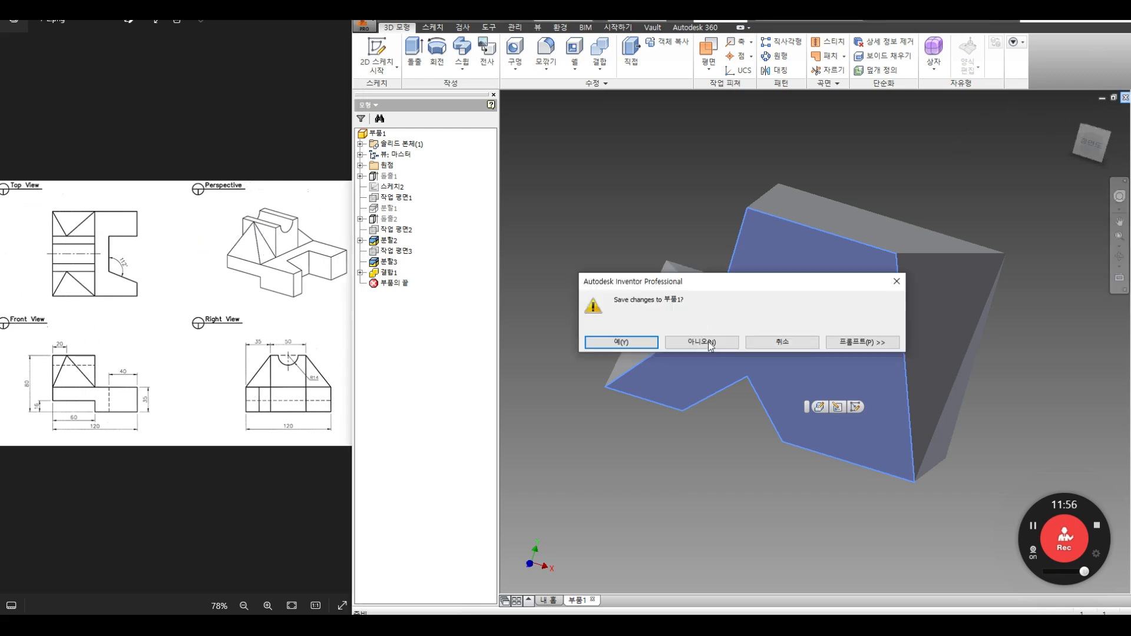
pyautogui.click(702, 342)
pyautogui.click(375, 64)
pyautogui.doubleClick(334, 174)
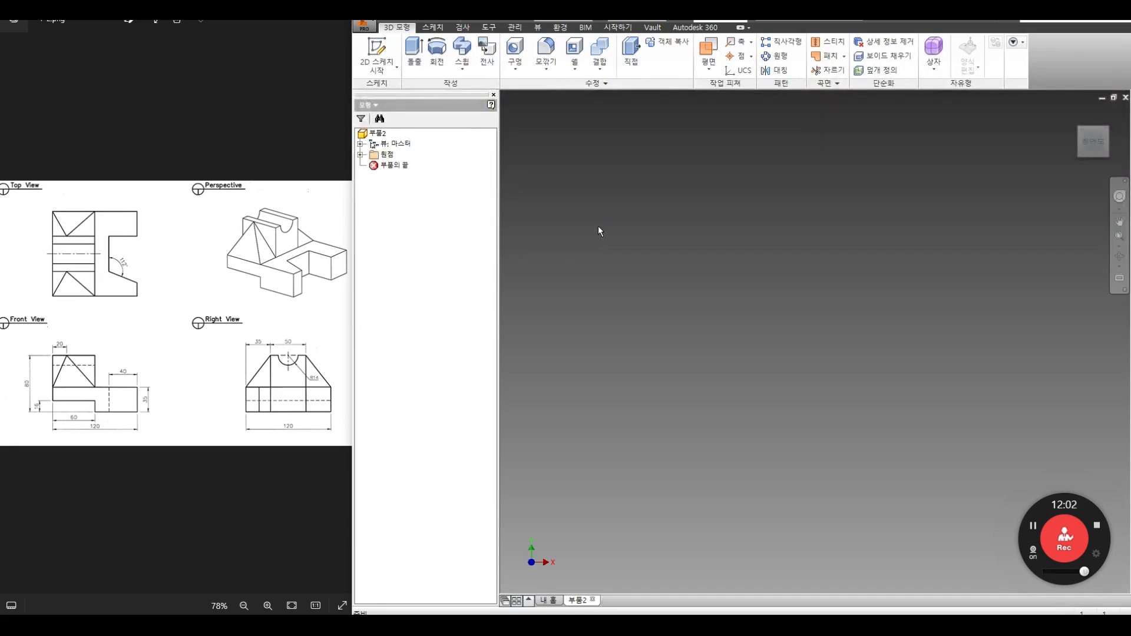
# Step: Start a 2D sketch on an origin plane of the new part 부품2
pyautogui.click(396, 66)
pyautogui.click(417, 101)
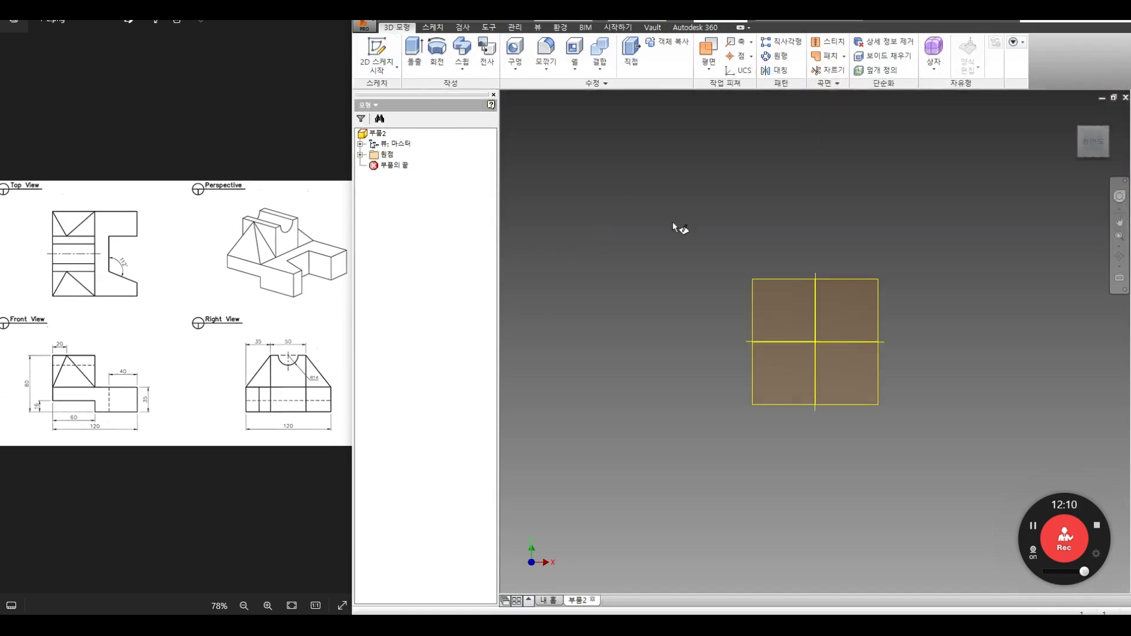
pyautogui.click(737, 207)
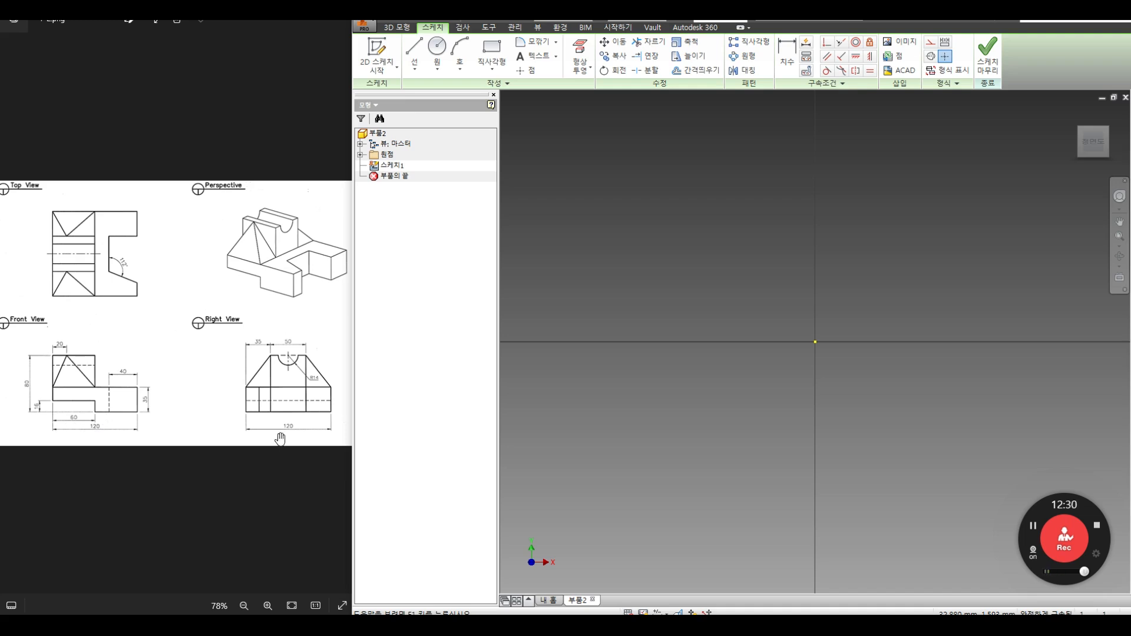
# Step: Draw a rectangle with one corner at the sketch origin
pyautogui.click(492, 53)
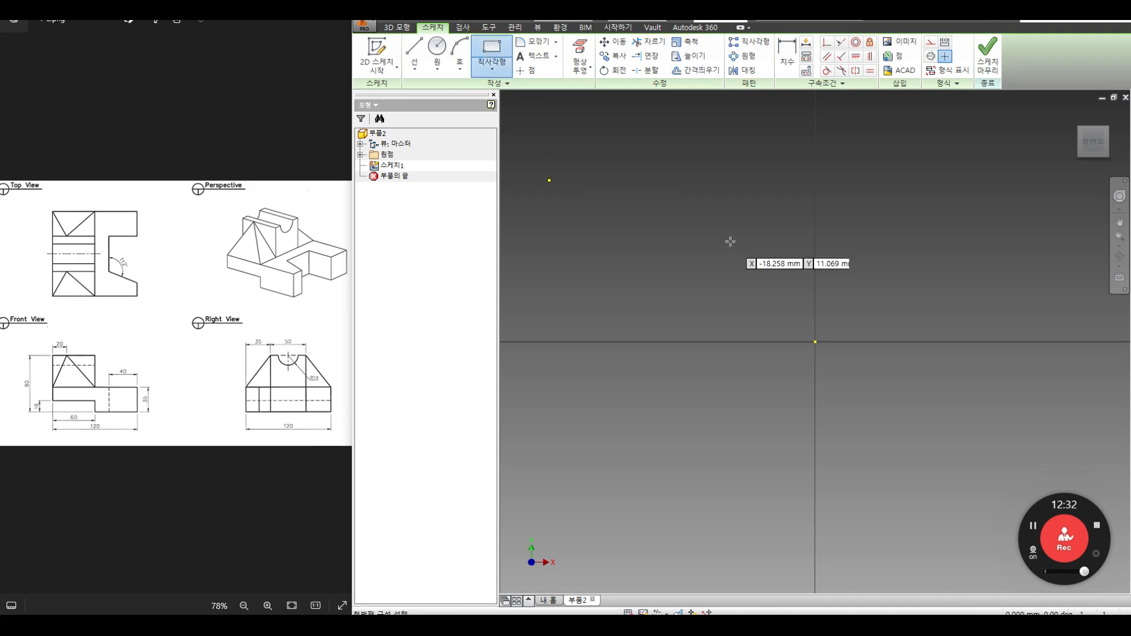
pyautogui.scroll(-3, 733, 271)
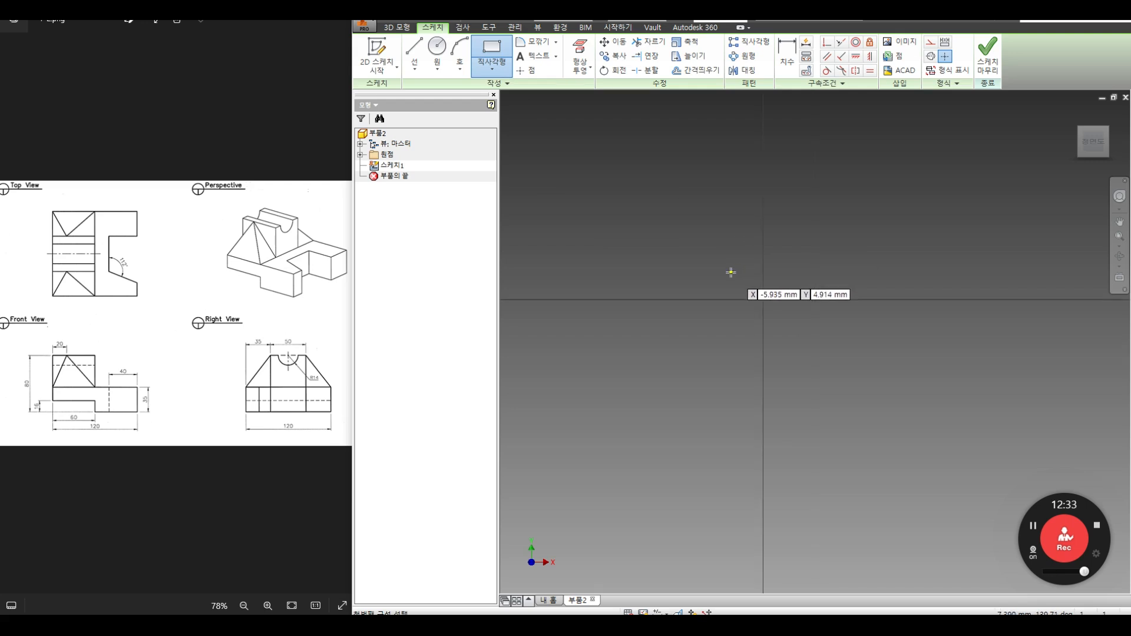
pyautogui.click(765, 297)
pyautogui.click(1005, 139)
pyautogui.moveTo(771, 343)
pyautogui.mouseDown(button='middle')
pyautogui.moveTo(660, 431)
pyautogui.moveTo(607, 452)
pyautogui.mouseUp(button='middle')
pyautogui.scroll(-1, 606, 453)
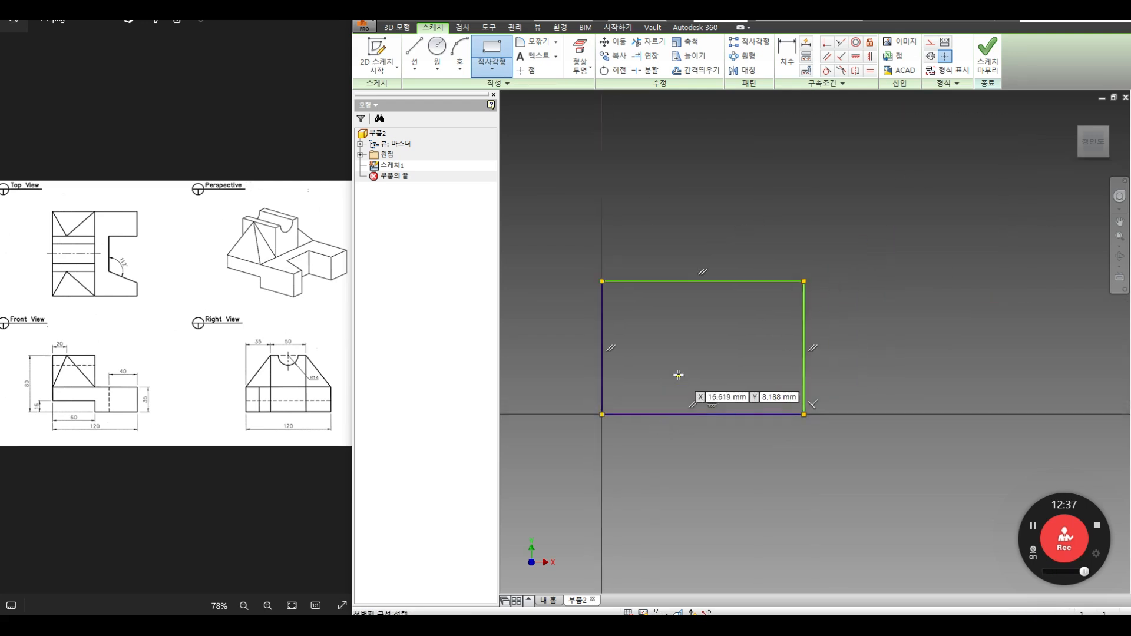
# Step: Dimension the rectangle's width and height to 120 each
pyautogui.click(787, 57)
pyautogui.click(739, 281)
pyautogui.click(732, 227)
pyautogui.write('120')
pyautogui.press('Return')
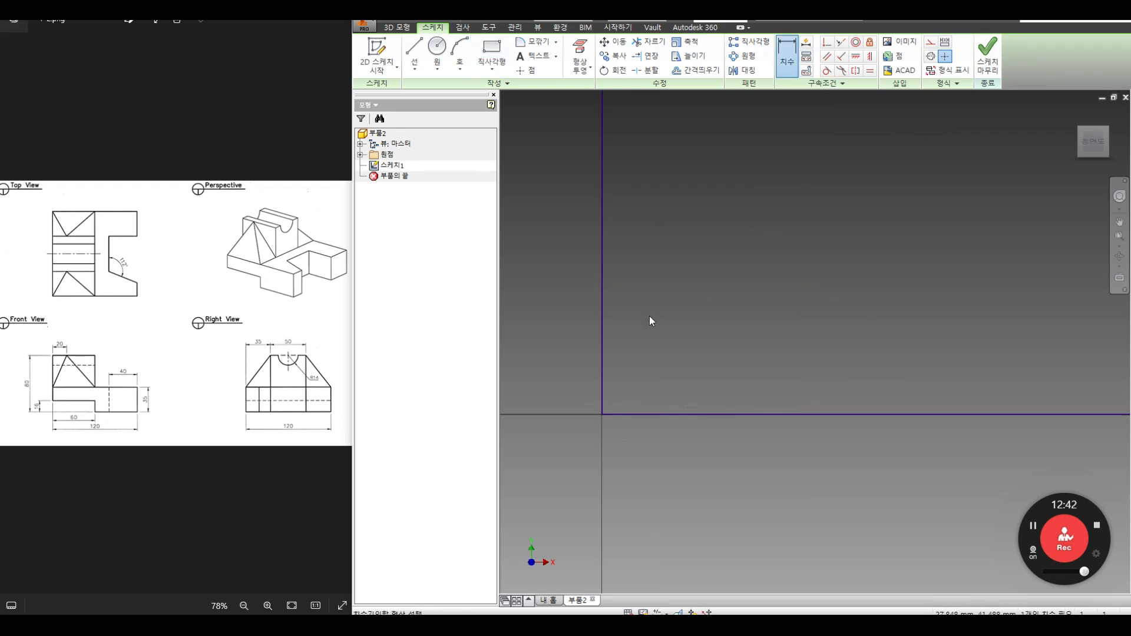
pyautogui.scroll(-5, 649, 316)
pyautogui.click(754, 292)
pyautogui.click(823, 299)
pyautogui.write('120')
pyautogui.press('Return')
pyautogui.scroll(3, 668, 280)
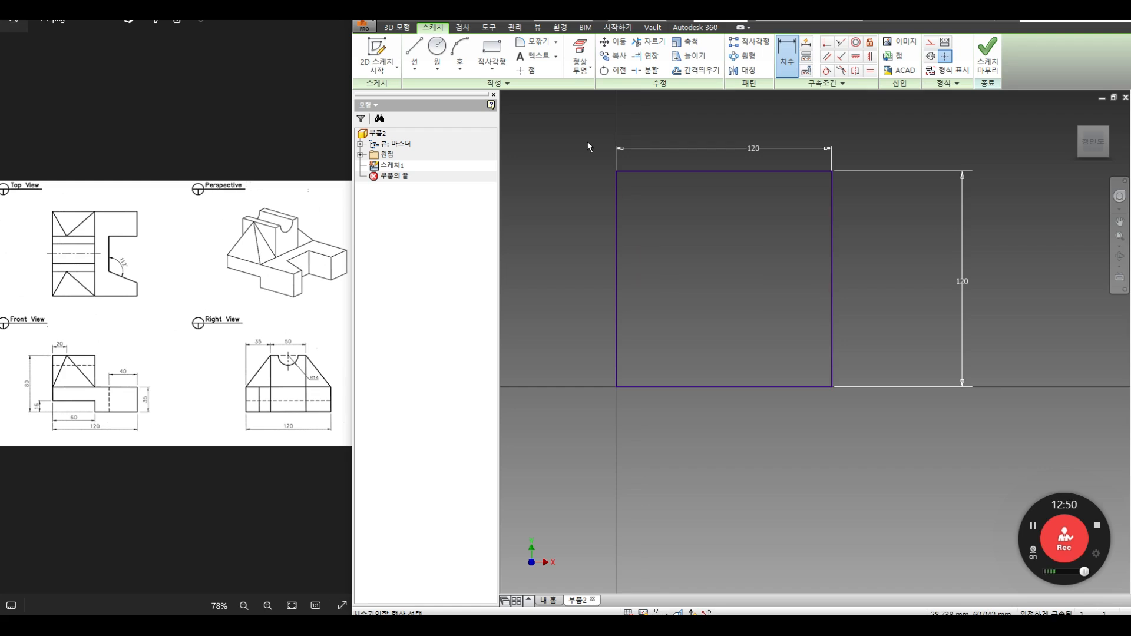
# Step: Draw a horizontal line from the left edge midpoint to the right edge midpoint
pyautogui.click(415, 47)
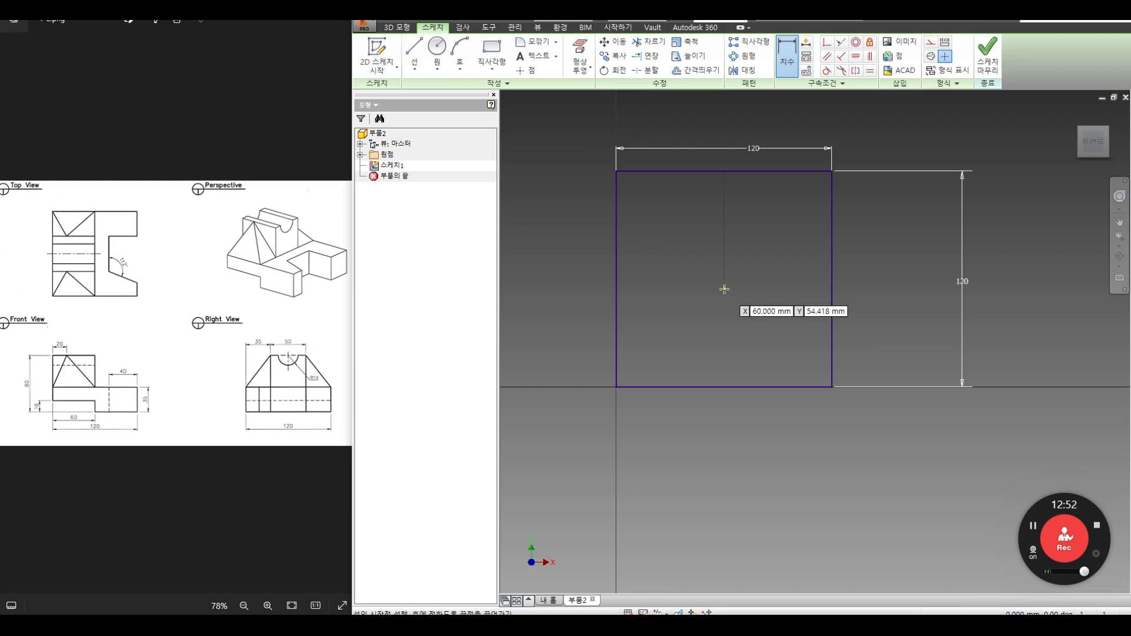
pyautogui.click(616, 279)
pyautogui.scroll(3, 832, 279)
pyautogui.scroll(-3, 832, 279)
pyautogui.scroll(2, 832, 279)
pyautogui.click(832, 278)
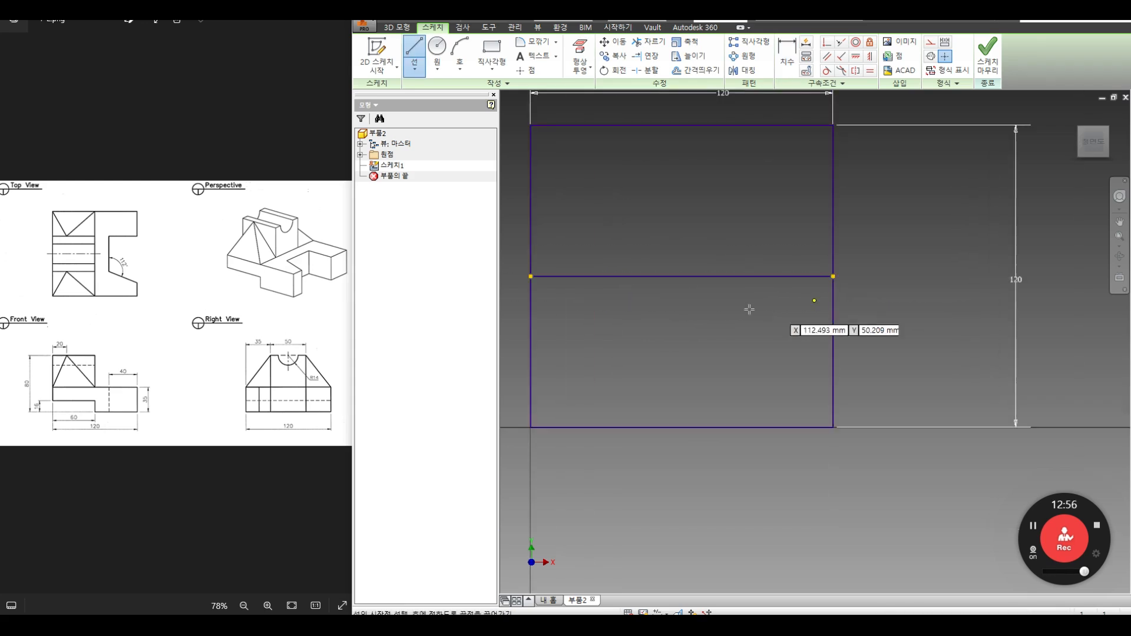
pyautogui.scroll(3, 748, 303)
pyautogui.rightClick(748, 303)
pyautogui.click(705, 354)
pyautogui.scroll(-4, 705, 356)
pyautogui.scroll(-3, 705, 355)
pyautogui.moveTo(681, 355); pyautogui.dragTo(719, 355, button='middle')
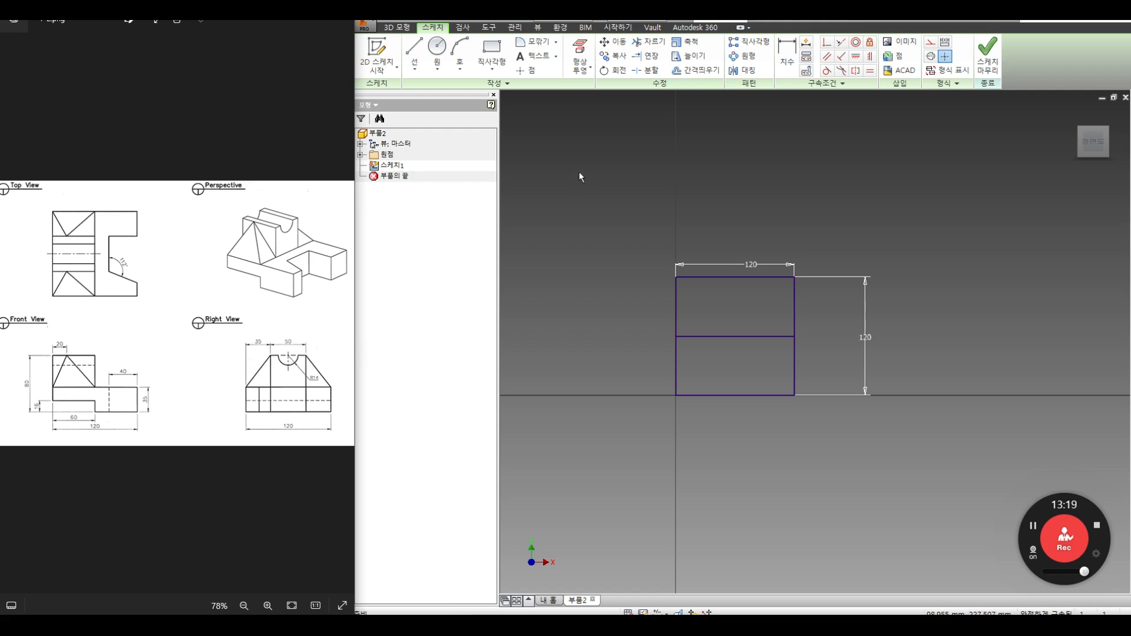
# Step: Offset the middle line twice, placing one copy below and one above
pyautogui.click(712, 72)
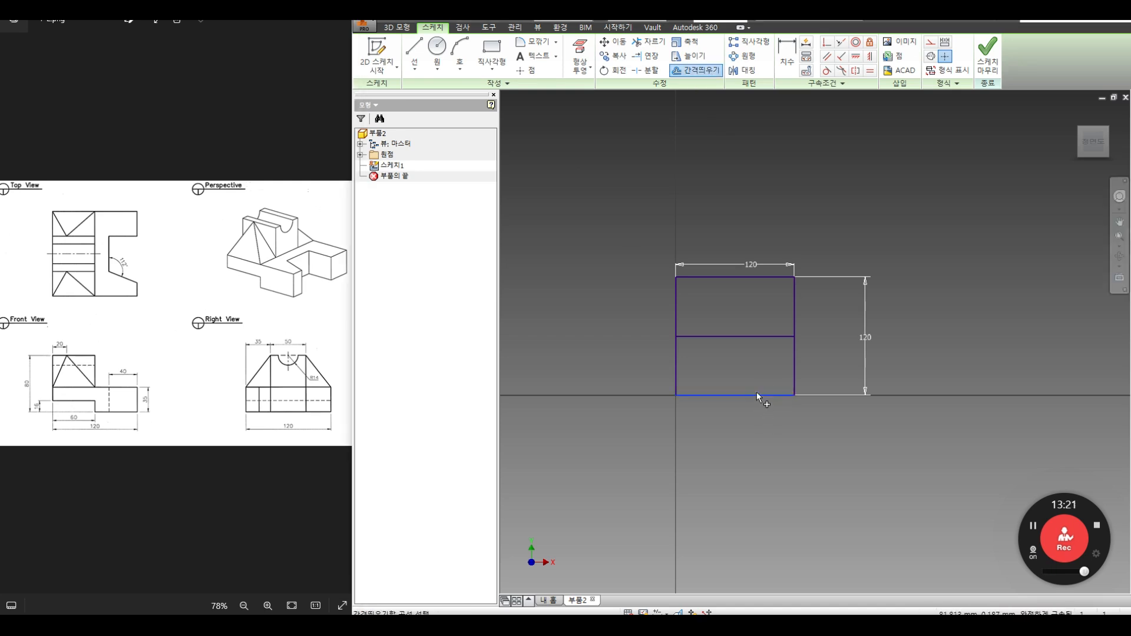
pyautogui.rightClick(746, 354)
pyautogui.click(781, 358)
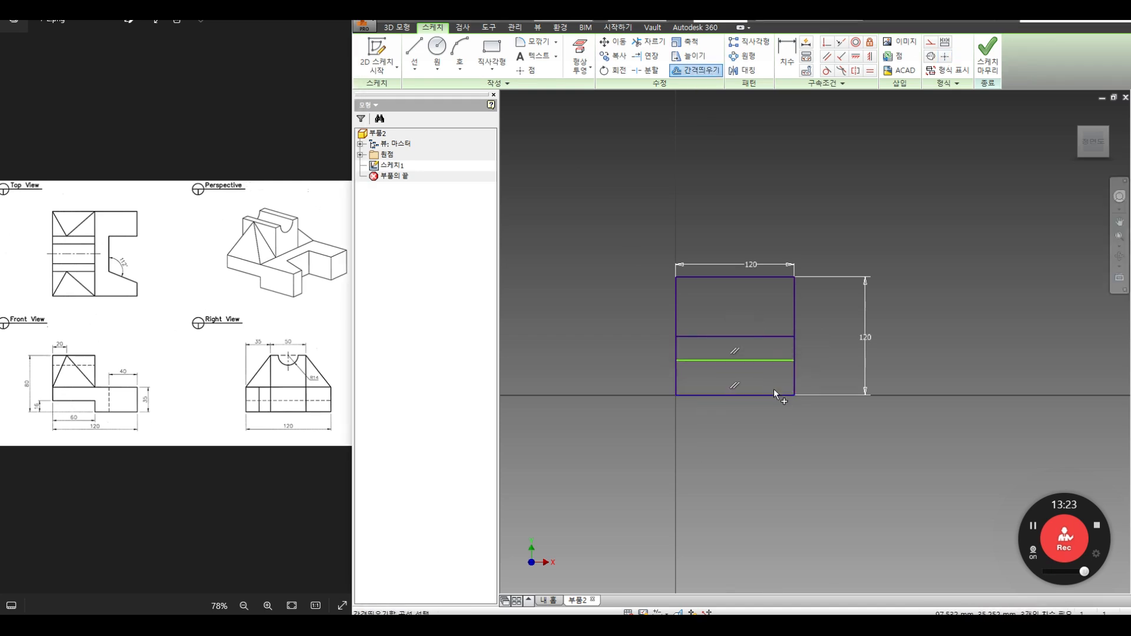
pyautogui.click(769, 358)
pyautogui.rightClick(768, 345)
pyautogui.click(801, 354)
pyautogui.click(756, 310)
# Step: Dimension the lower new line 35 above the square's bottom edge
pyautogui.press('d')
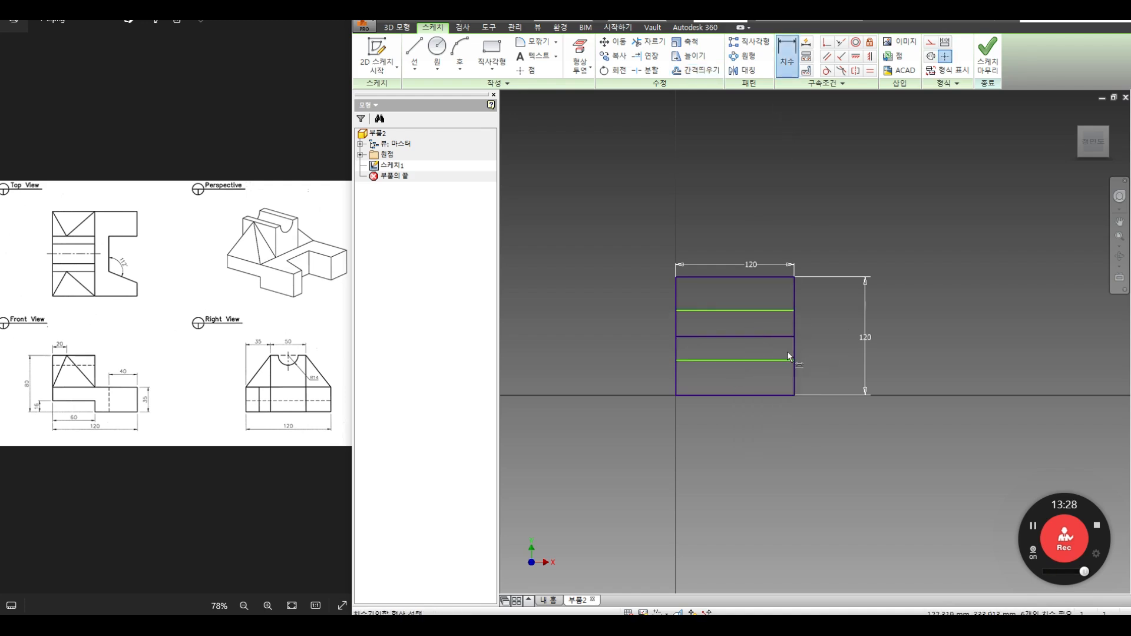
pyautogui.click(782, 360)
pyautogui.click(787, 396)
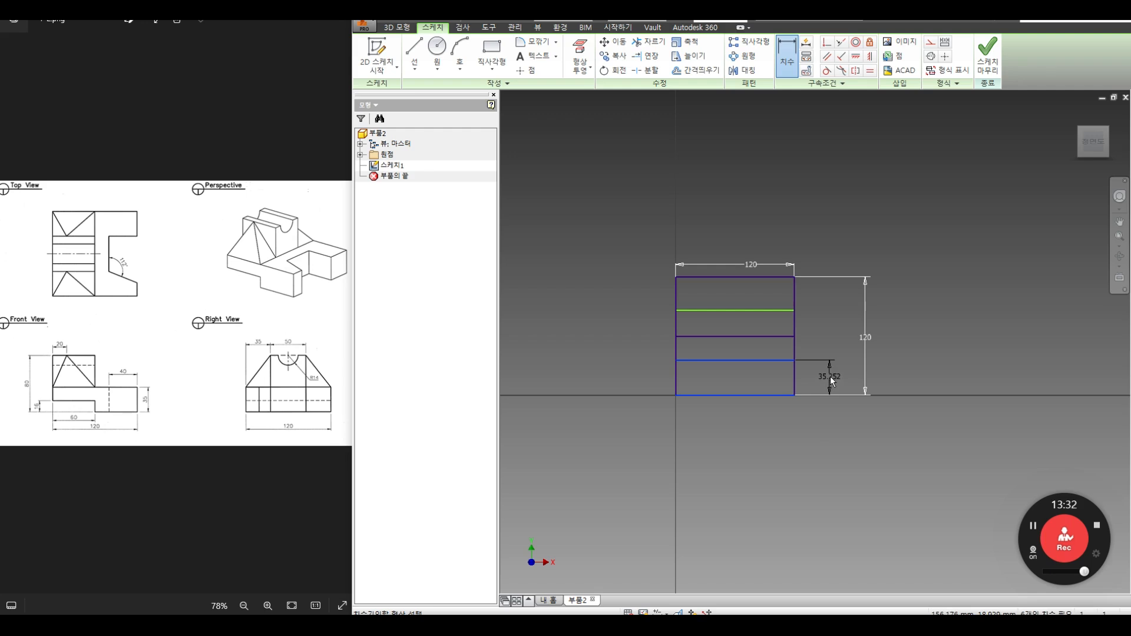
pyautogui.click(829, 376)
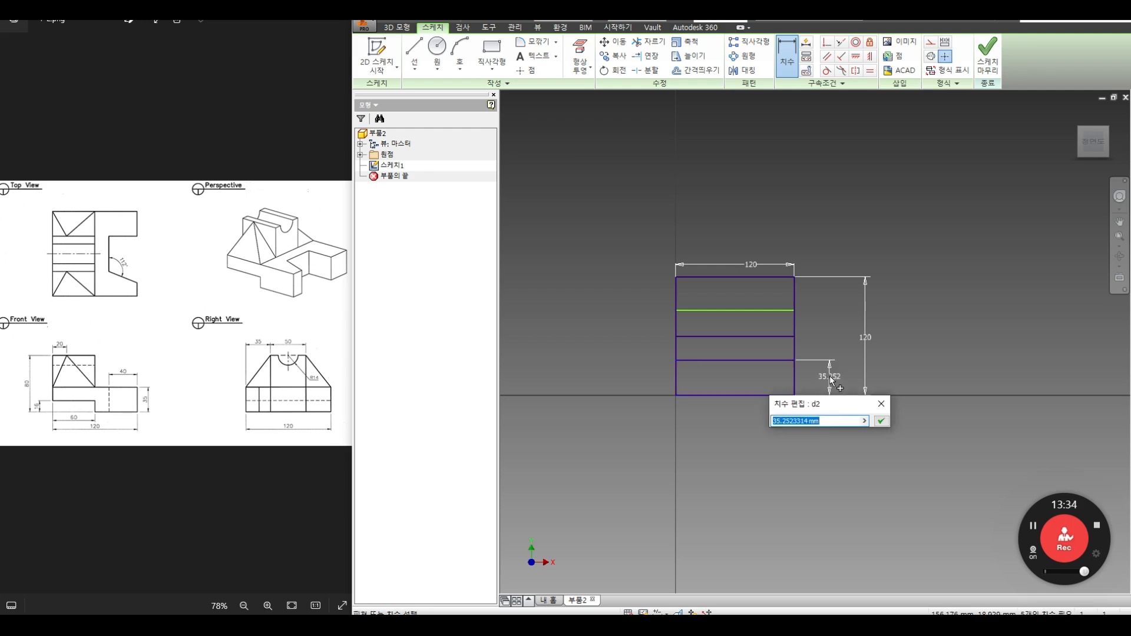
pyautogui.write('35')
pyautogui.press('Return')
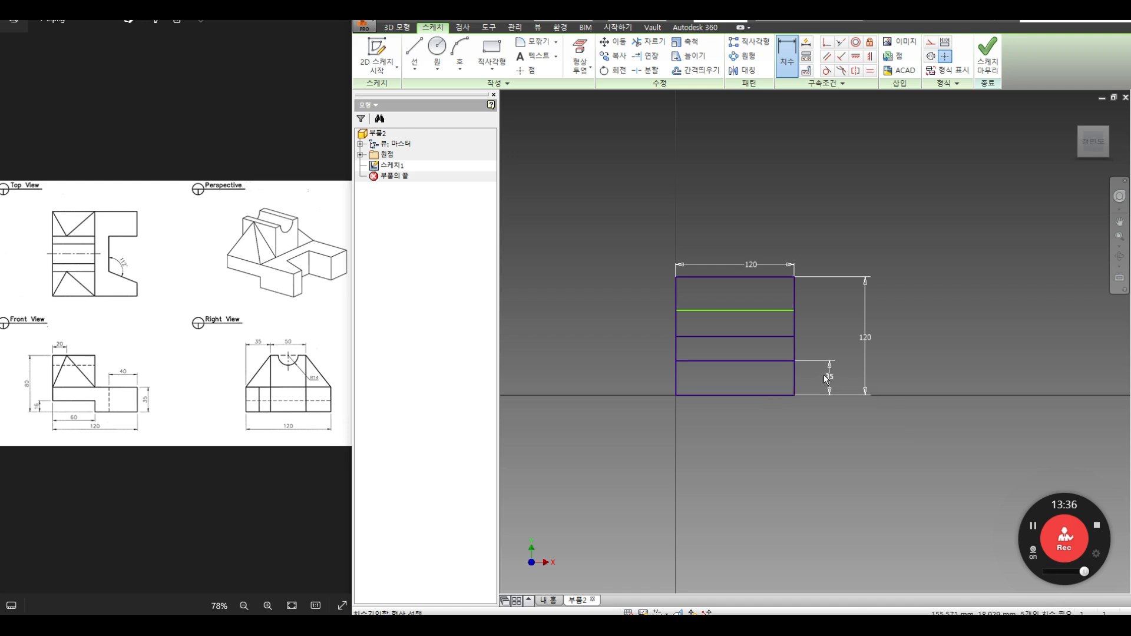
# Step: Dimension the gap between the two new lines to 50
pyautogui.click(769, 360)
pyautogui.click(770, 310)
pyautogui.click(827, 316)
pyautogui.write('5')
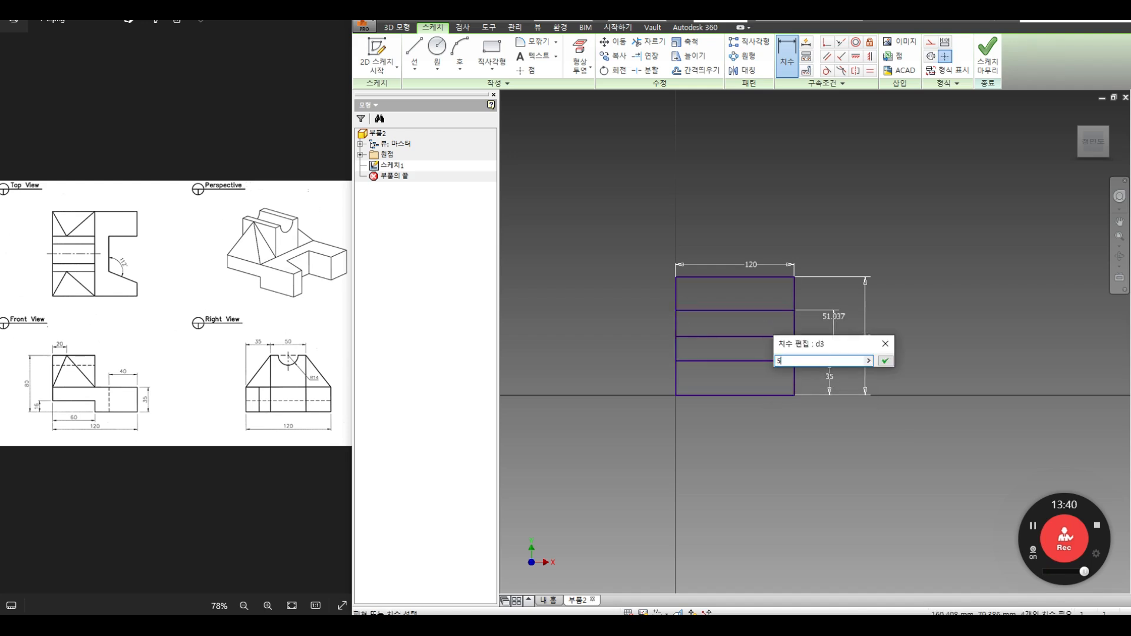
pyautogui.write('0')
pyautogui.press('Return')
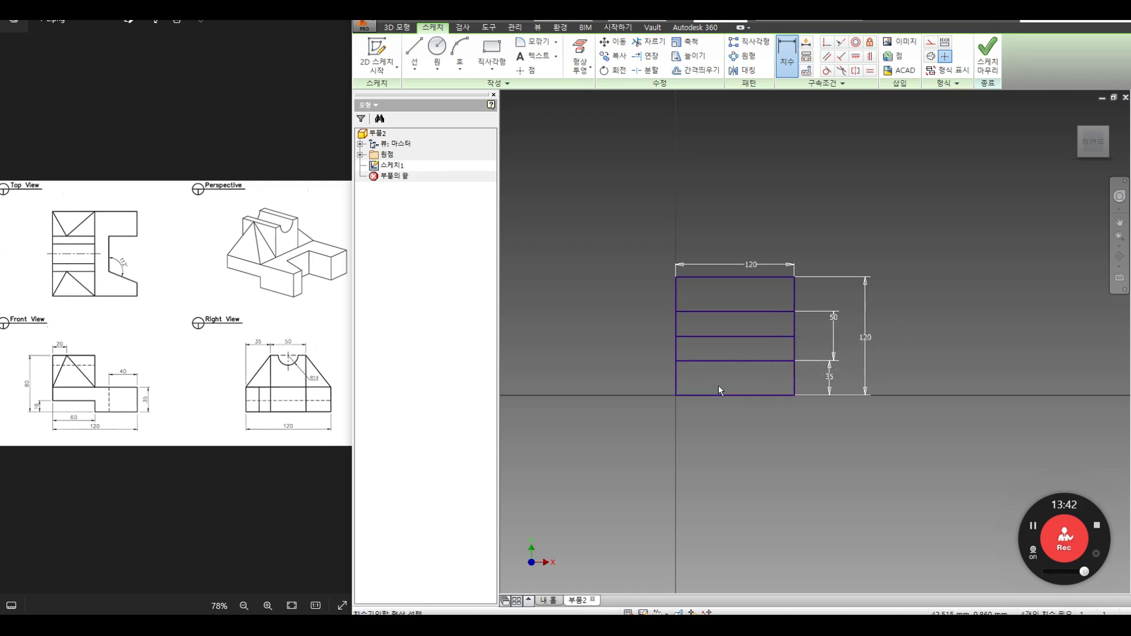
pyautogui.scroll(-1, 722, 390)
pyautogui.scroll(2, 722, 390)
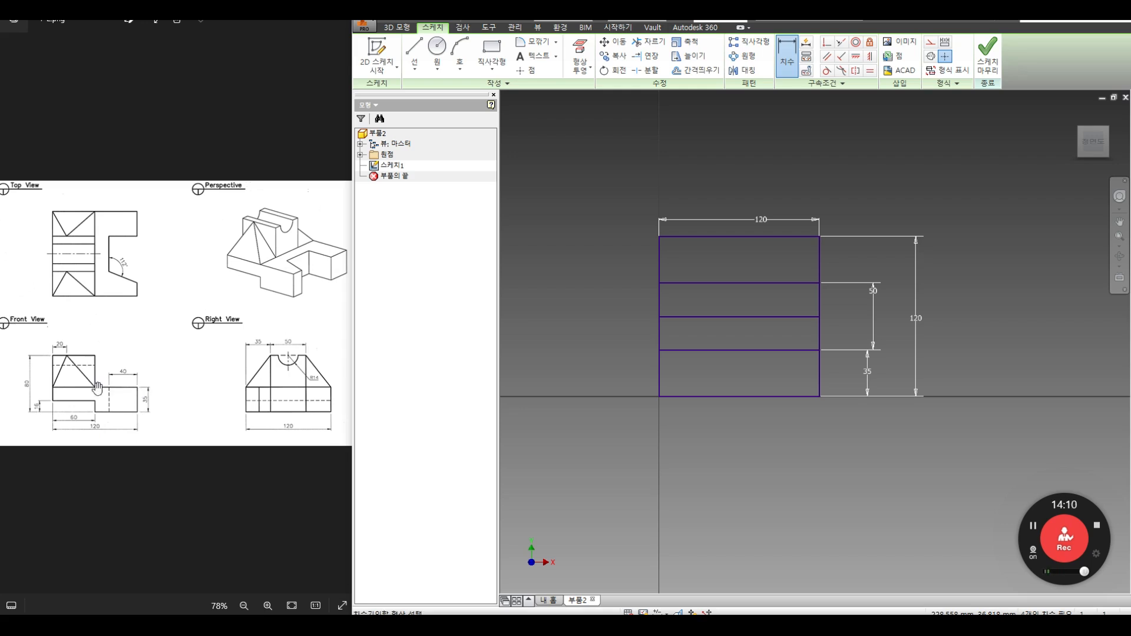
pyautogui.click(710, 70)
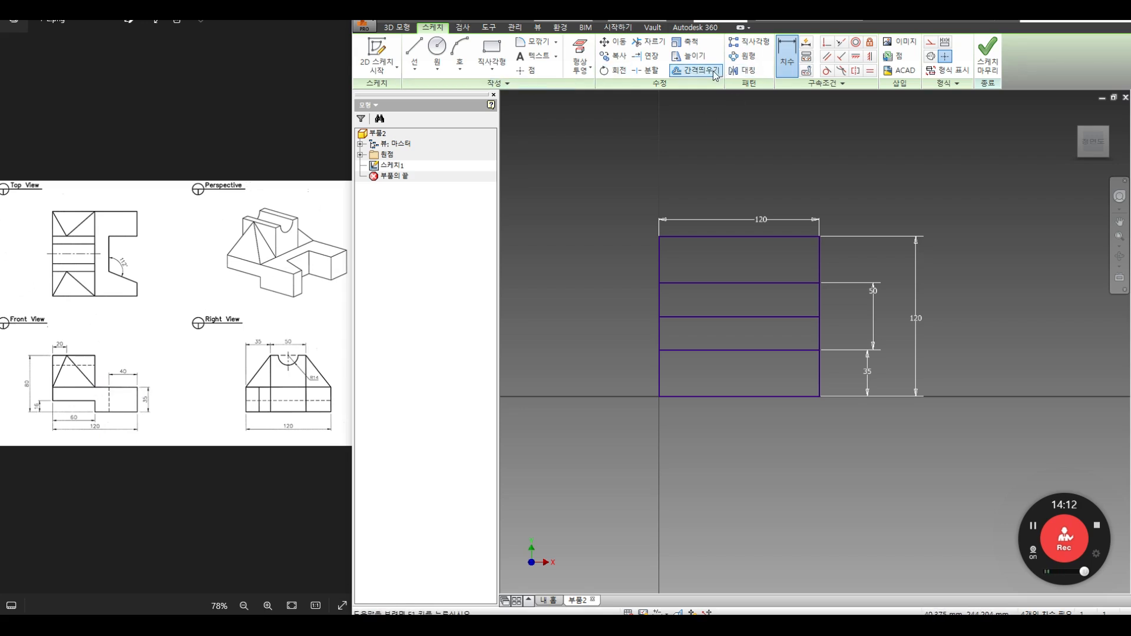
# Step: Offset the right edge inward and dimension the new vertical line 40 from it
pyautogui.click(819, 268)
pyautogui.rightClick(755, 259)
pyautogui.click(801, 261)
pyautogui.click(764, 268)
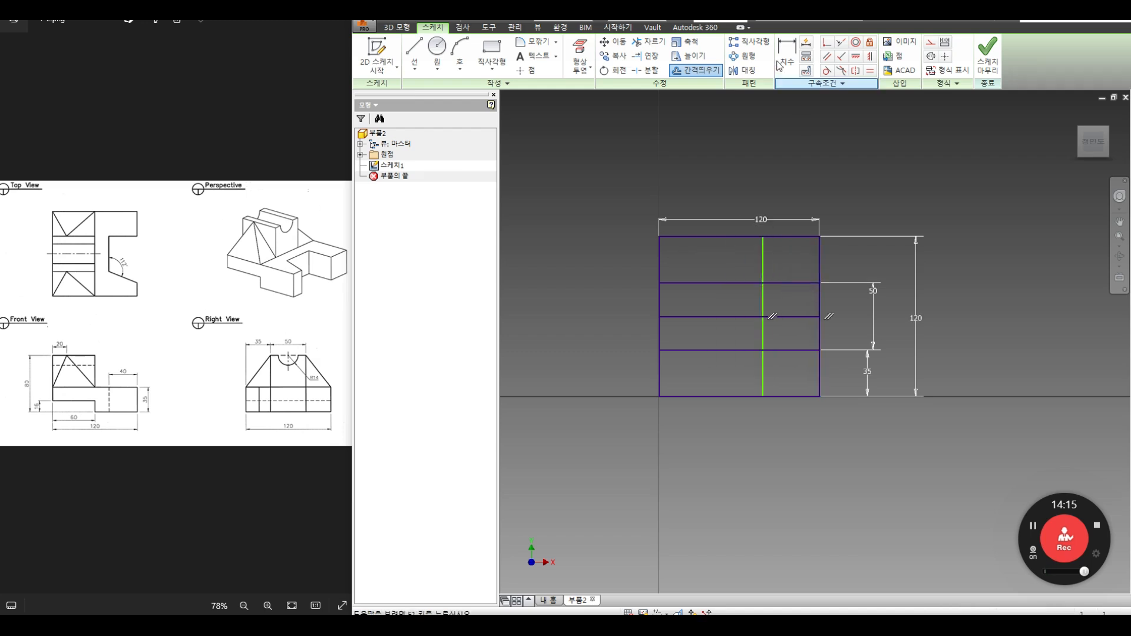
pyautogui.press('d')
pyautogui.click(765, 296)
pyautogui.click(818, 295)
pyautogui.click(786, 174)
pyautogui.write('40')
pyautogui.press('Return')
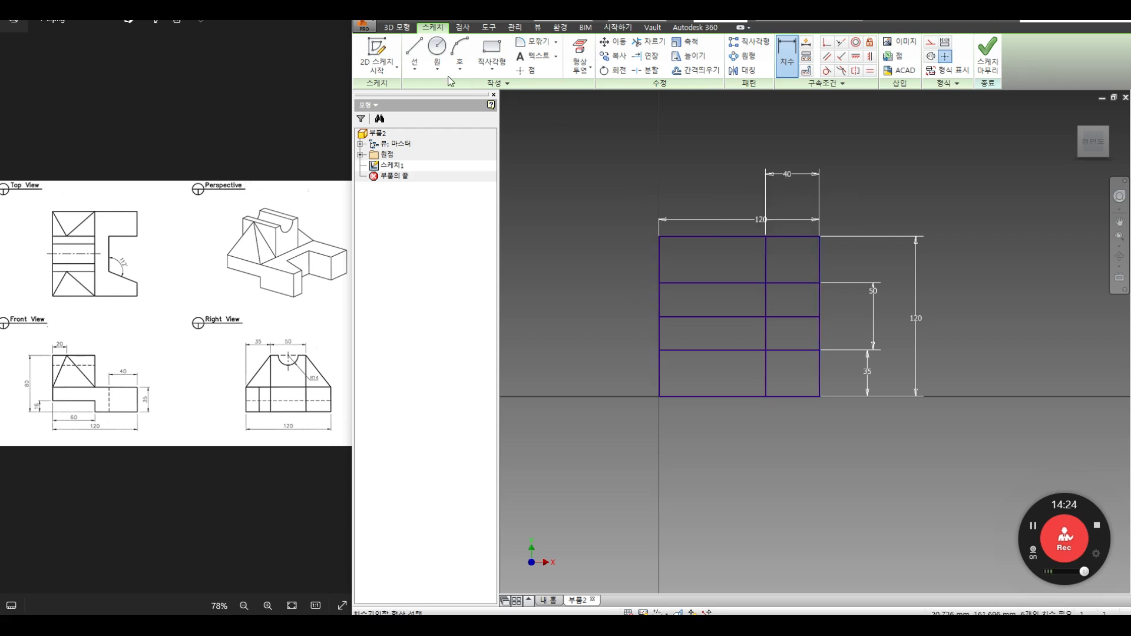
# Step: Draw a slanted line from the 35 level and dimension its angle to 112°
pyautogui.click(414, 50)
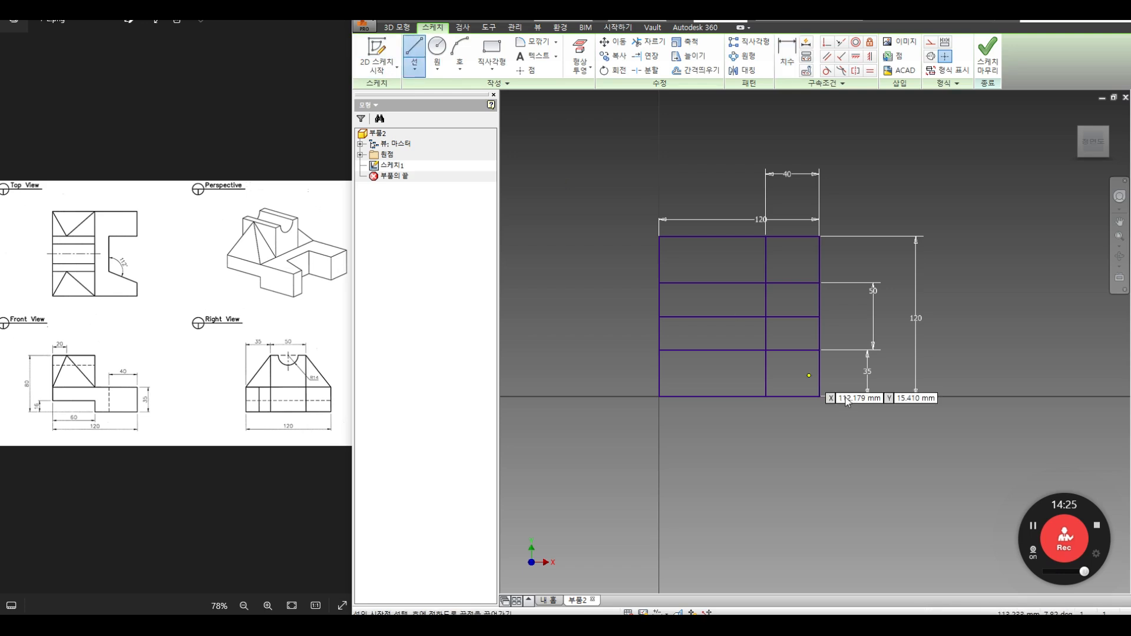
pyautogui.click(765, 350)
pyautogui.rightClick(855, 365)
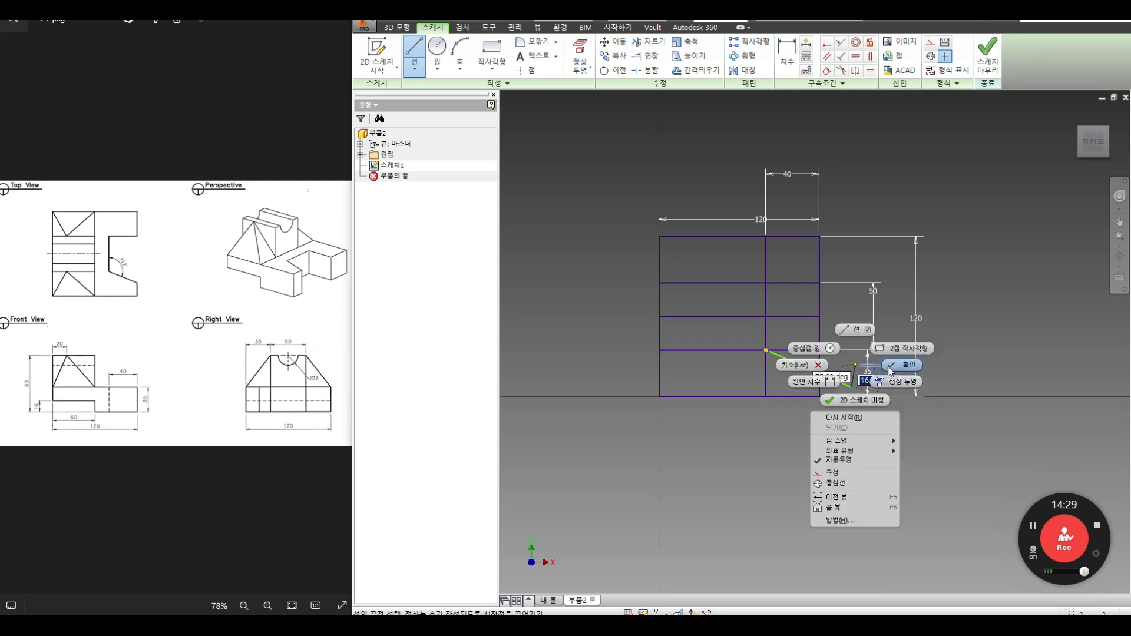
pyautogui.click(889, 367)
pyautogui.press('d')
pyautogui.click(805, 369)
pyautogui.click(763, 330)
pyautogui.click(781, 336)
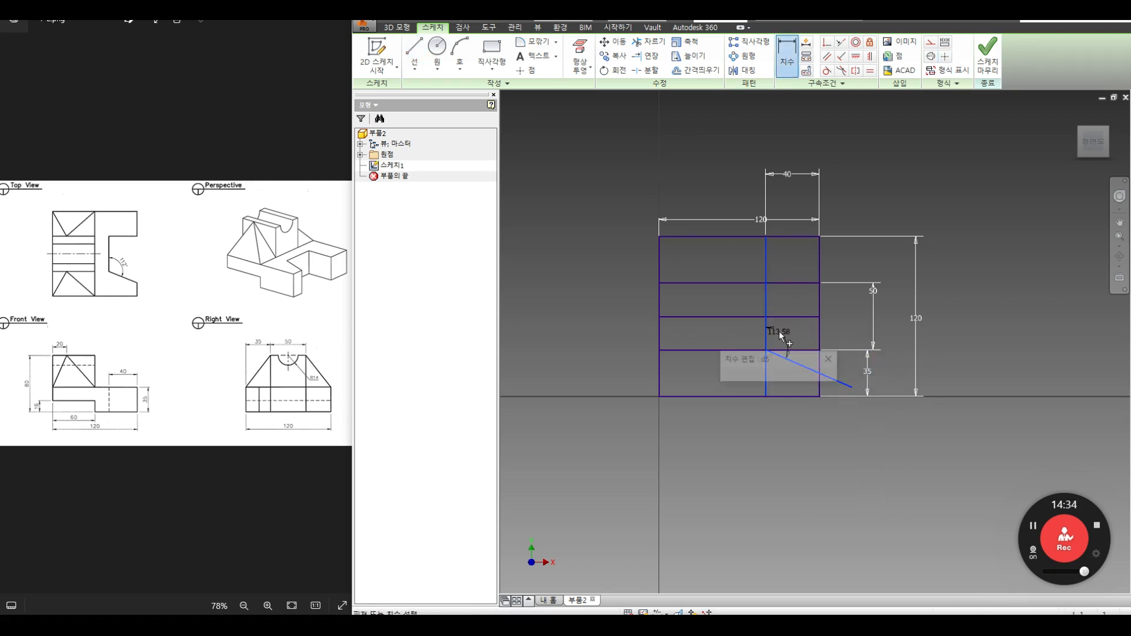
pyautogui.write('112')
pyautogui.press('Return')
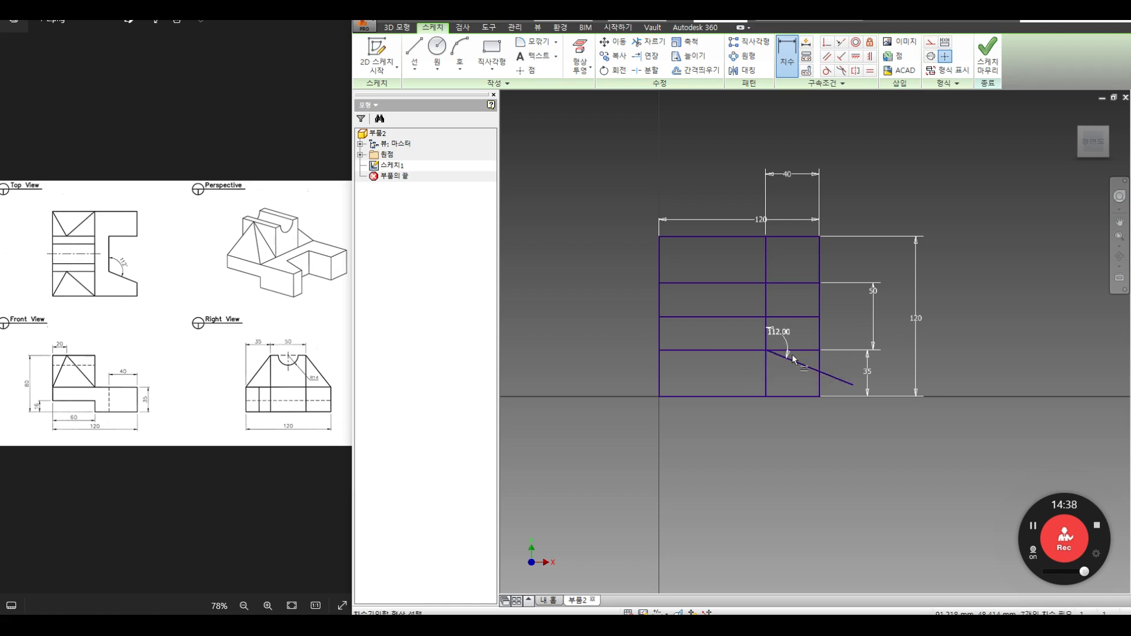
# Step: Trim the right edge pieces, horizontal overhang and slanted line extras around the notch
pyautogui.click(648, 41)
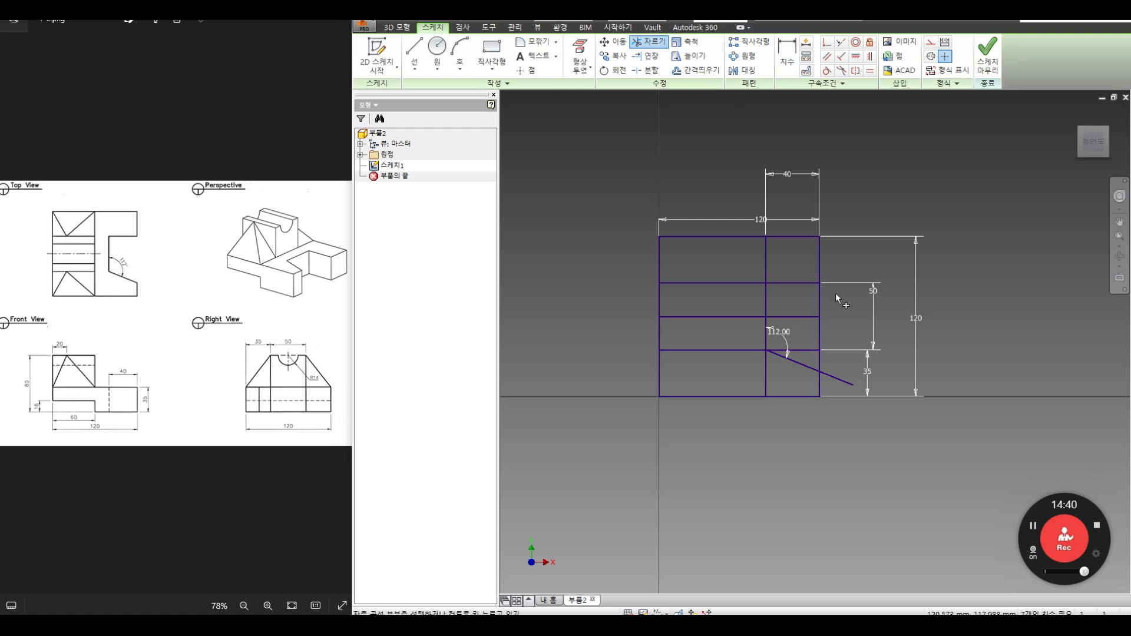
pyautogui.click(822, 301)
pyautogui.click(821, 334)
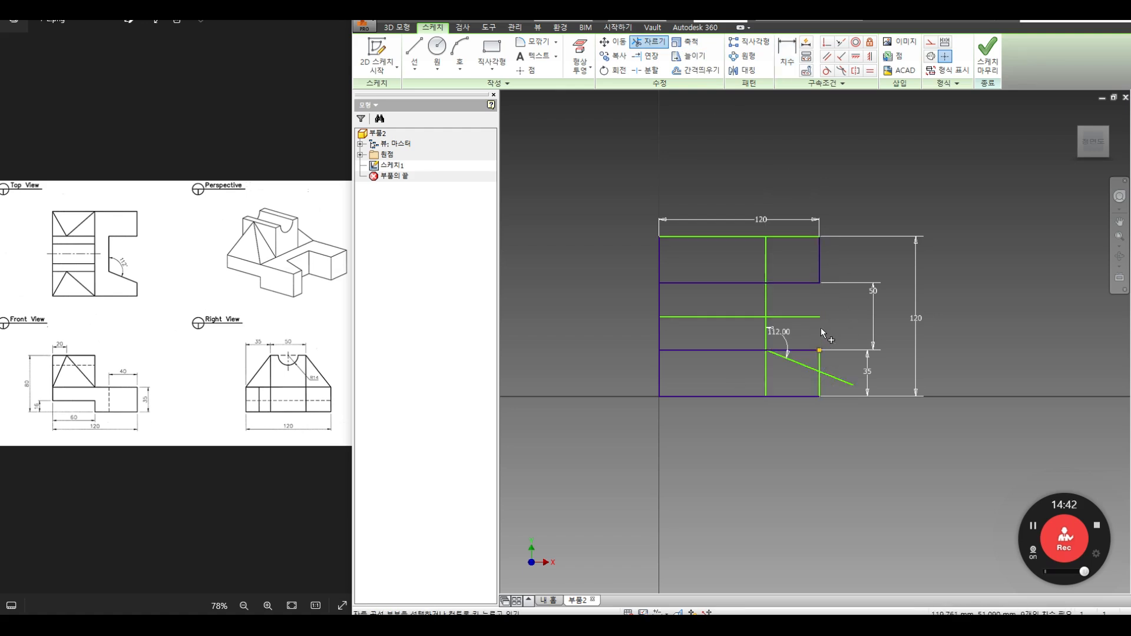
pyautogui.click(802, 351)
pyautogui.click(820, 362)
pyautogui.click(844, 380)
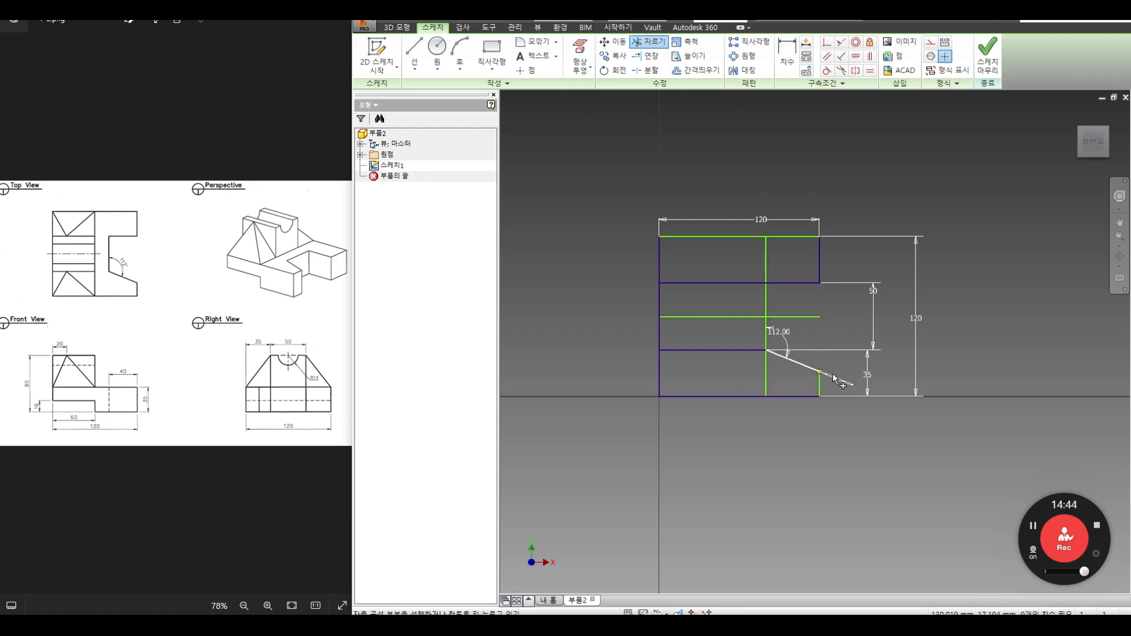
pyautogui.click(765, 370)
pyautogui.rightClick(824, 335)
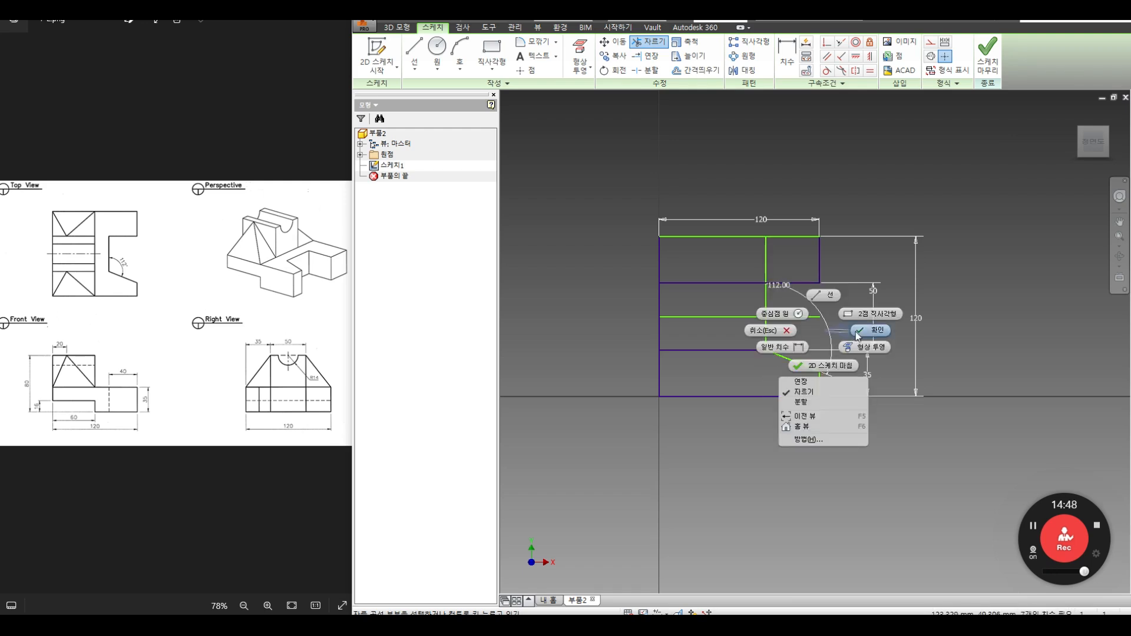
pyautogui.click(872, 325)
# Step: Trim the remaining vertical and left-side line segments and finish the sketch
pyautogui.press('x')
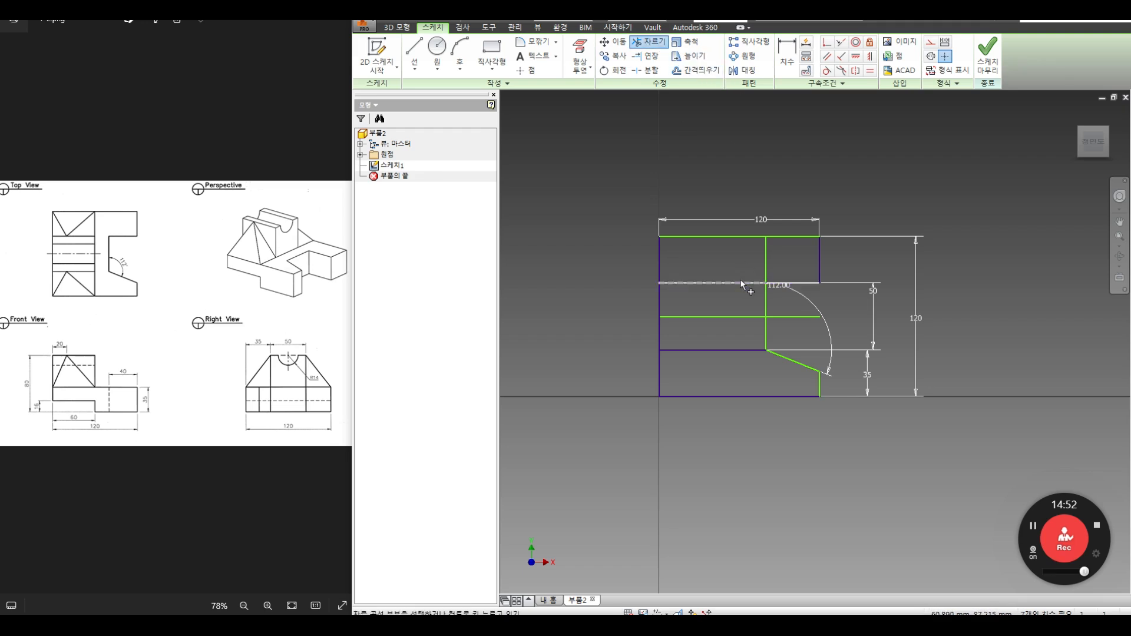
pyautogui.click(765, 263)
pyautogui.click(729, 349)
pyautogui.click(730, 283)
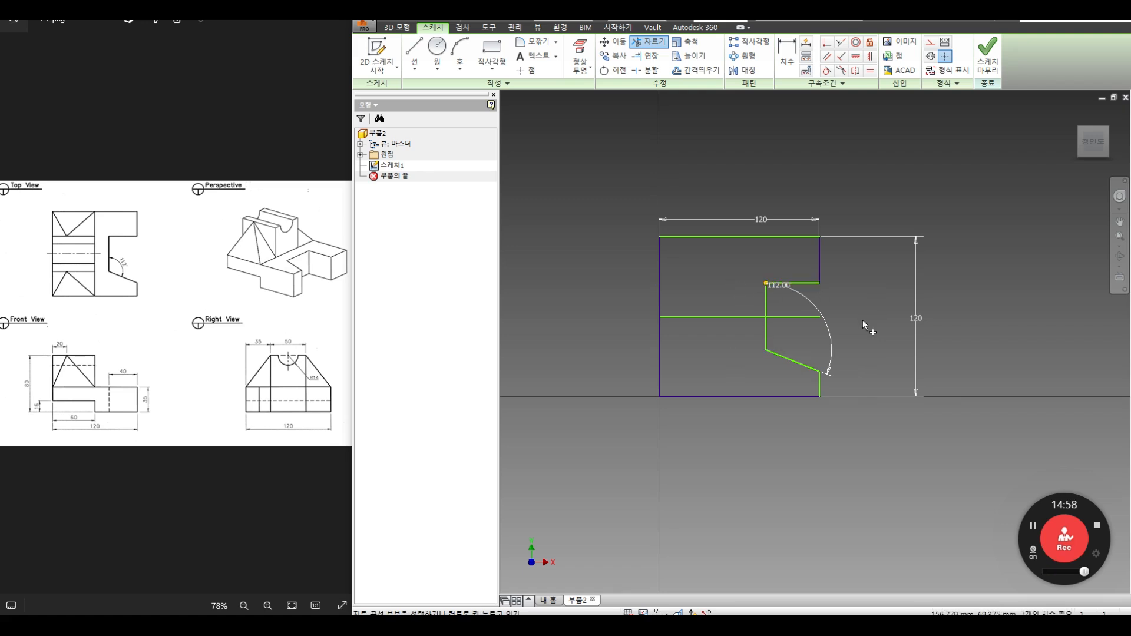
pyautogui.rightClick(861, 289)
pyautogui.click(897, 289)
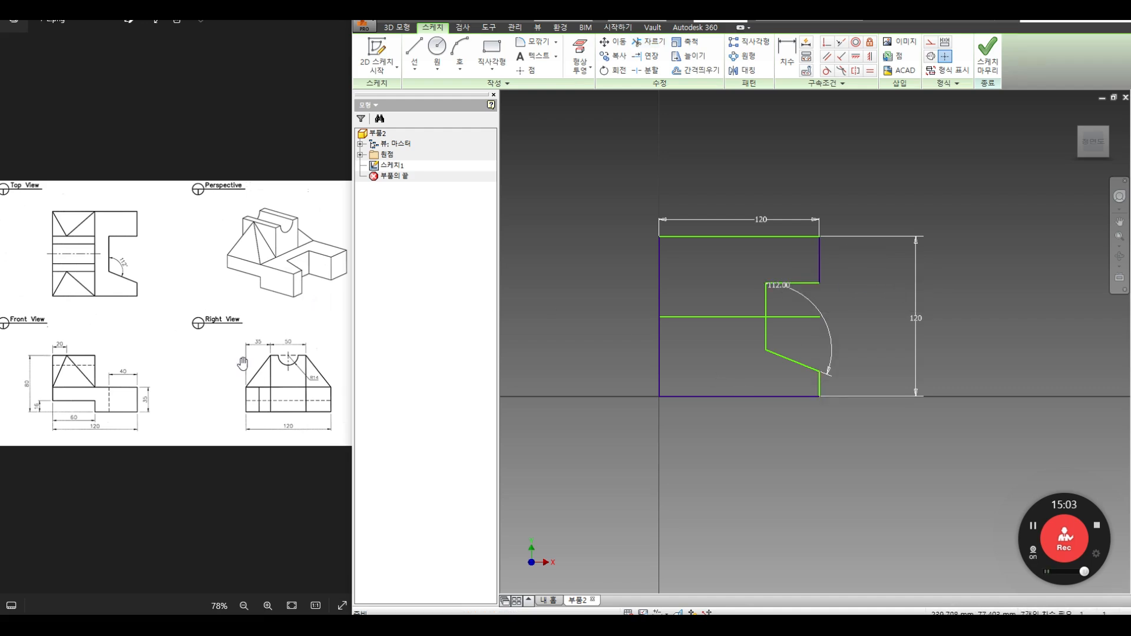
pyautogui.click(987, 56)
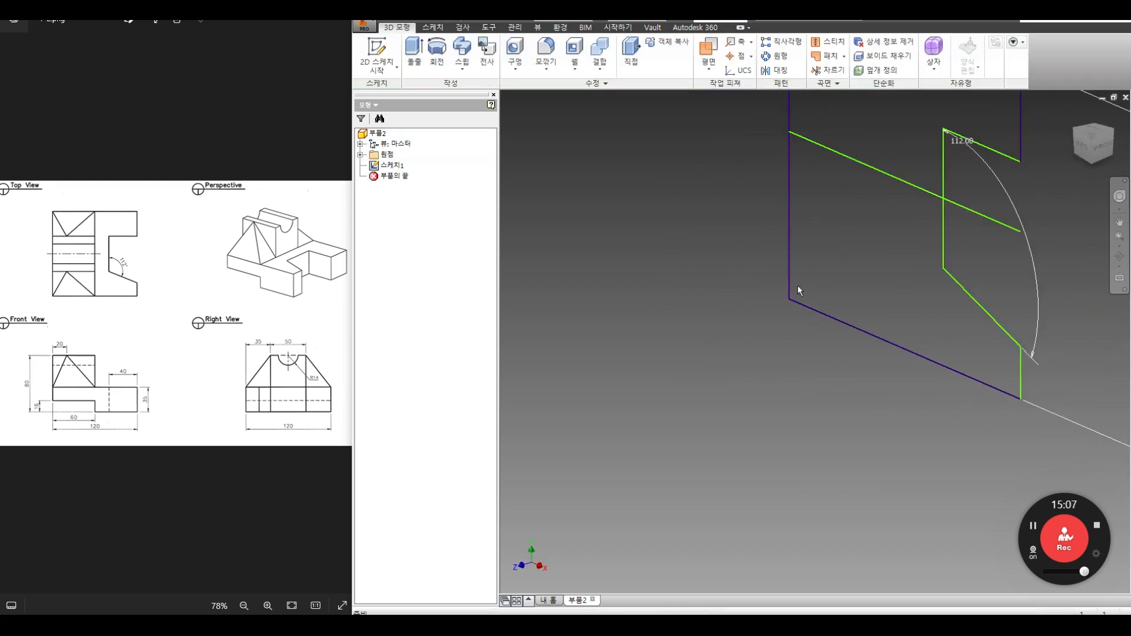
# Step: Extrude the stepped 112° profile 35 mm and orbit to inspect the solid
pyautogui.click(414, 53)
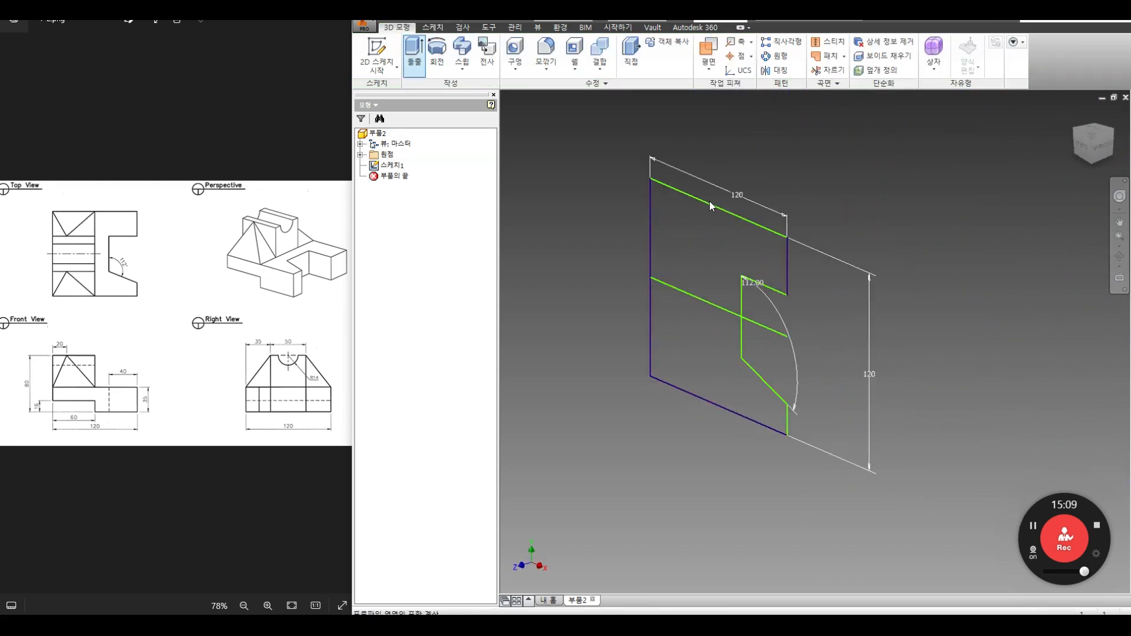
pyautogui.click(758, 239)
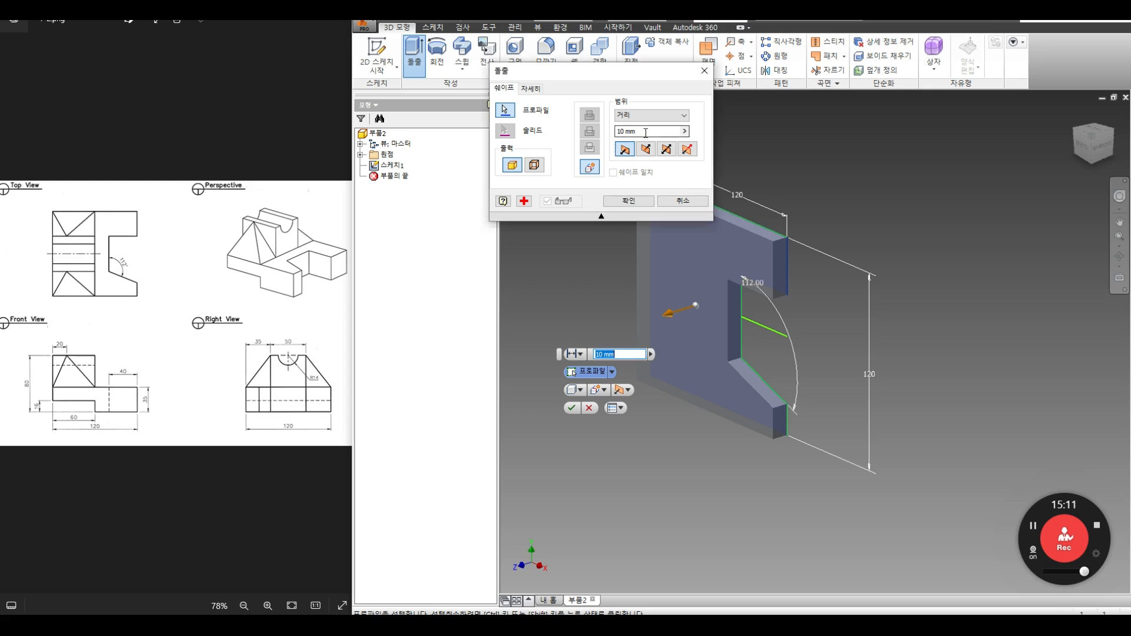
pyautogui.write('35')
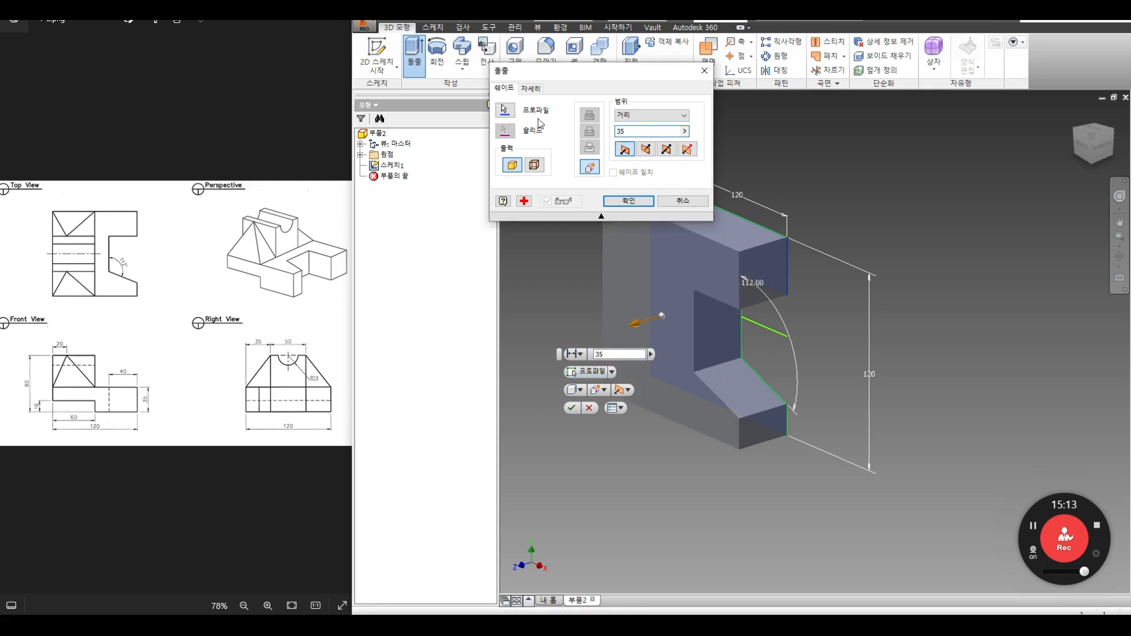
pyautogui.click(629, 201)
pyautogui.click(1119, 256)
pyautogui.moveTo(700, 310); pyautogui.dragTo(733, 265)
pyautogui.press('Escape')
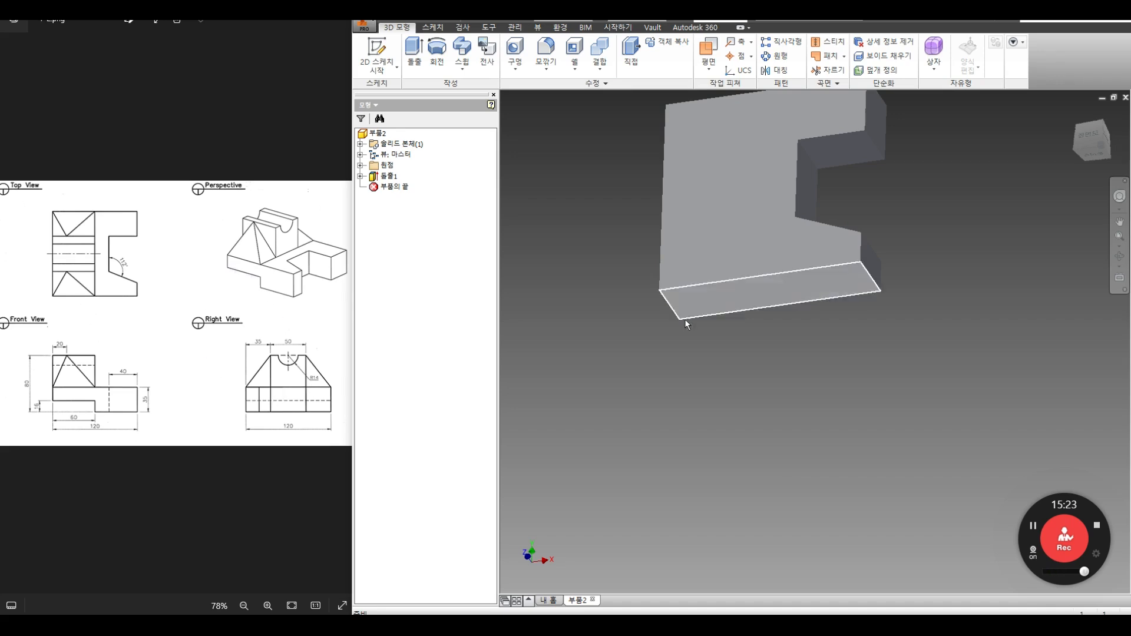
# Step: Start a sketch on the bottom face and project its left and bottom edges
pyautogui.click(377, 51)
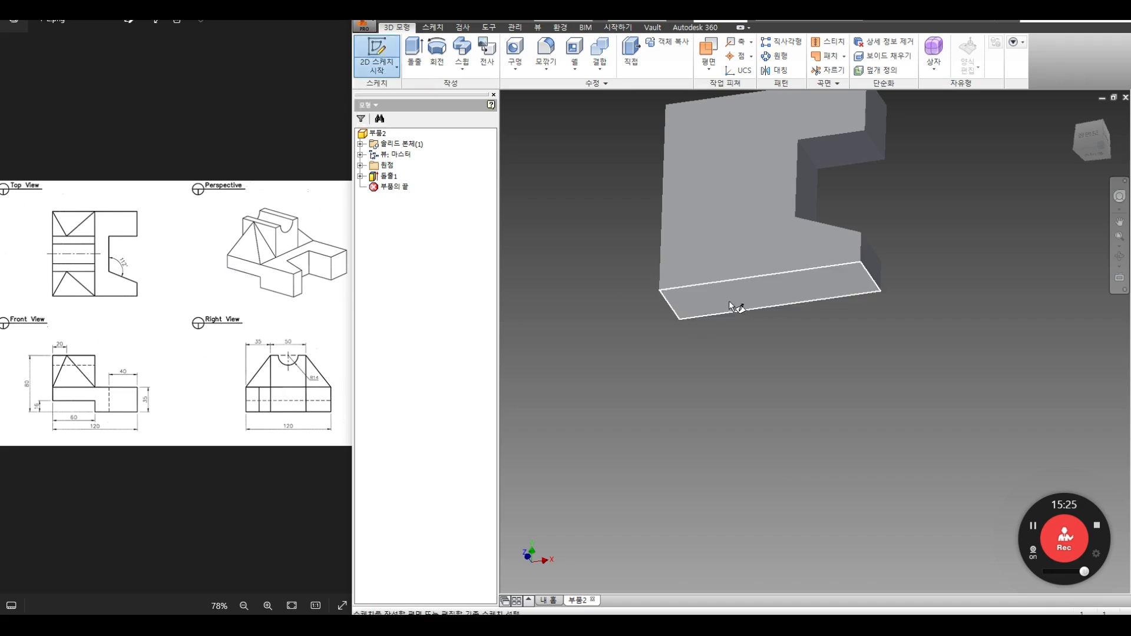
pyautogui.click(736, 301)
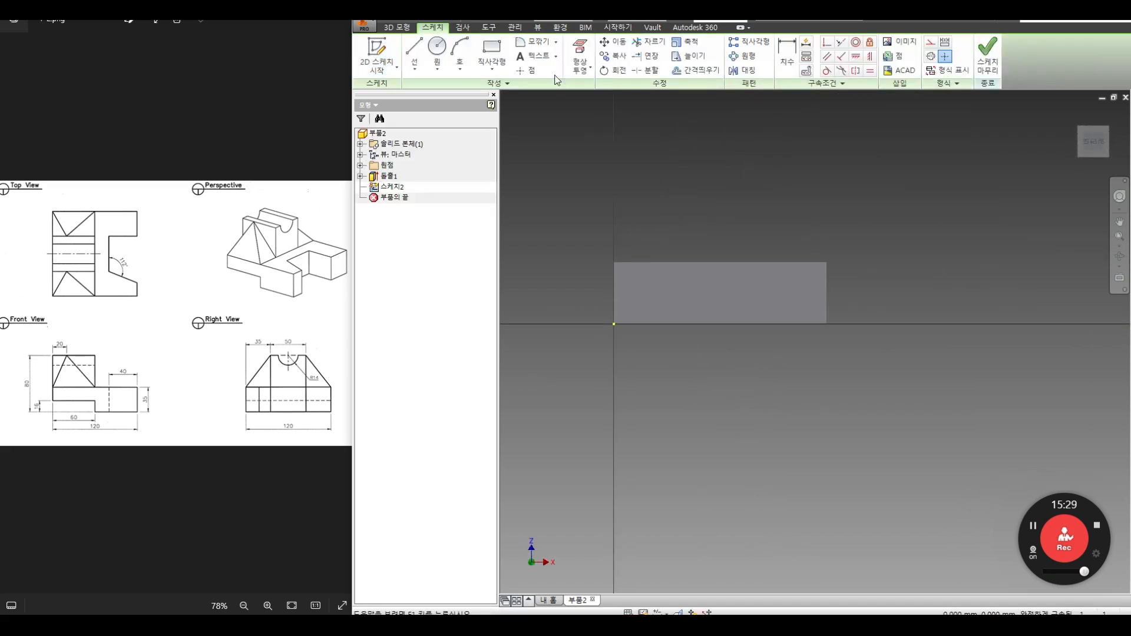
pyautogui.click(581, 71)
pyautogui.click(601, 87)
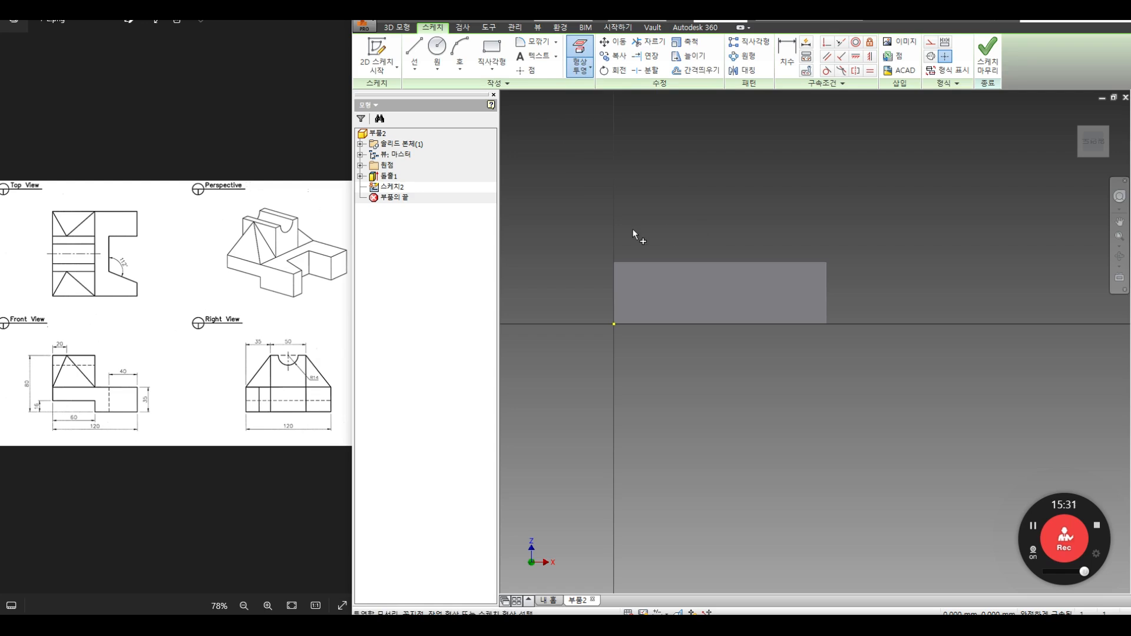
pyautogui.click(614, 307)
pyautogui.click(667, 325)
# Step: Offset the projected left edge toward the right
pyautogui.click(695, 70)
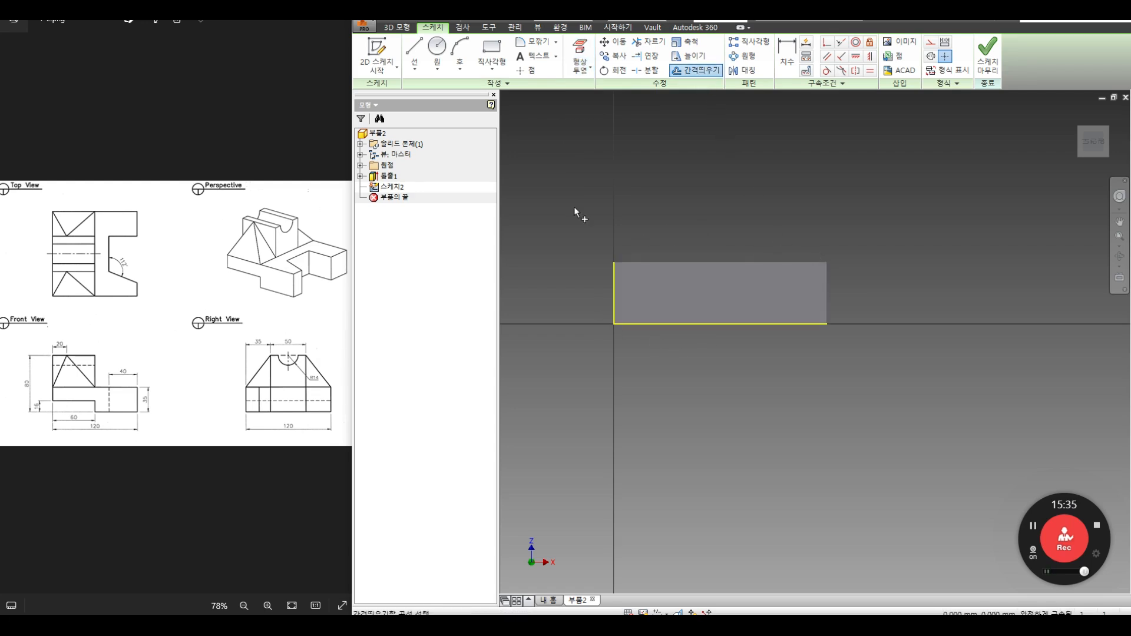
pyautogui.scroll(3, 85, 438)
pyautogui.scroll(1, 85, 438)
pyautogui.moveTo(85, 438); pyautogui.dragTo(164, 345)
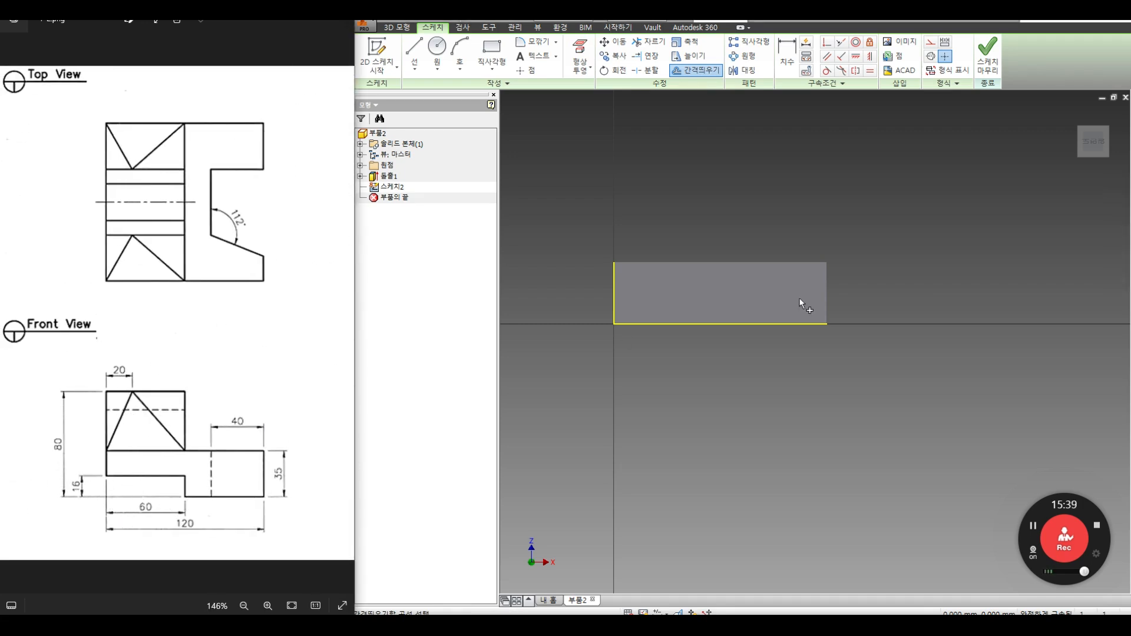
pyautogui.click(616, 299)
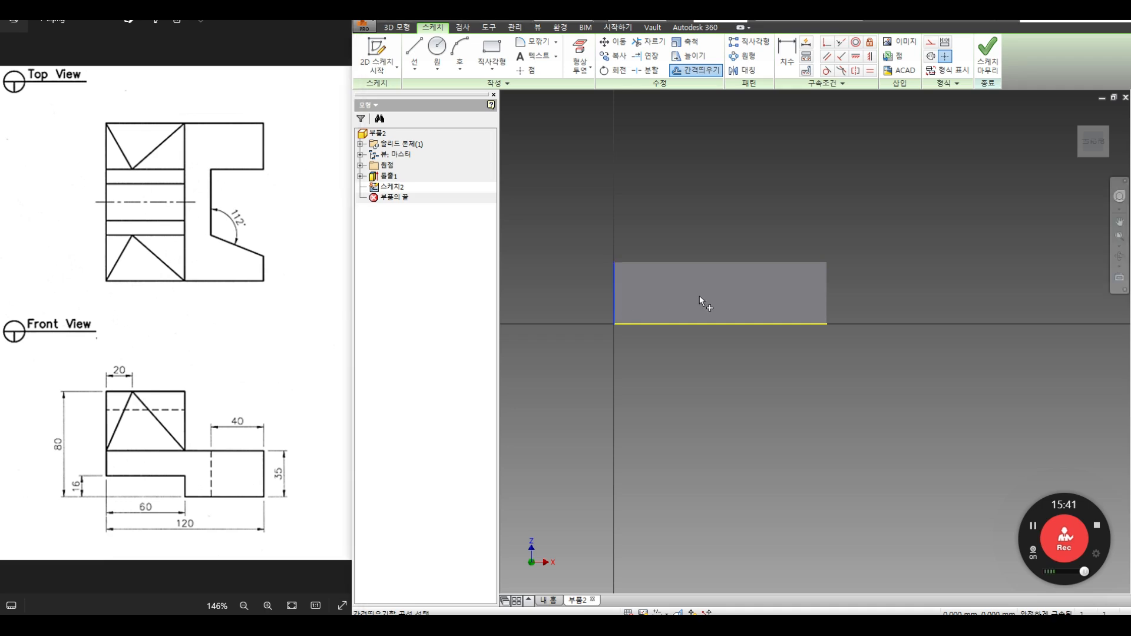
# Step: Place the vertical offset line and dimension it 60 from the left edge
pyautogui.click(751, 299)
pyautogui.press('d')
pyautogui.click(750, 292)
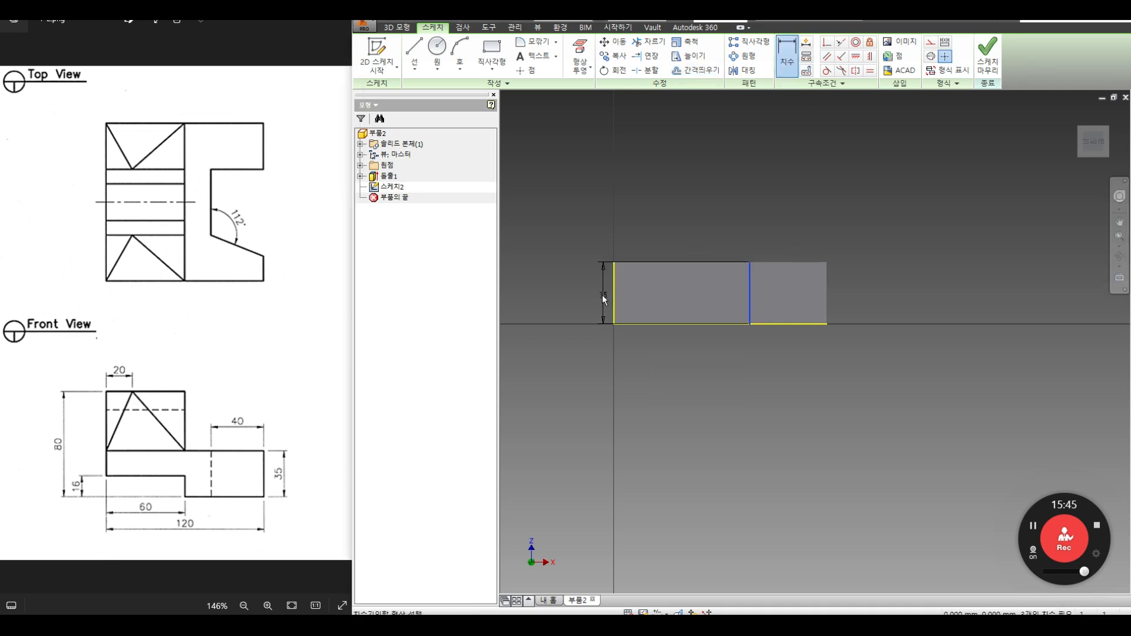
pyautogui.click(614, 294)
pyautogui.click(676, 236)
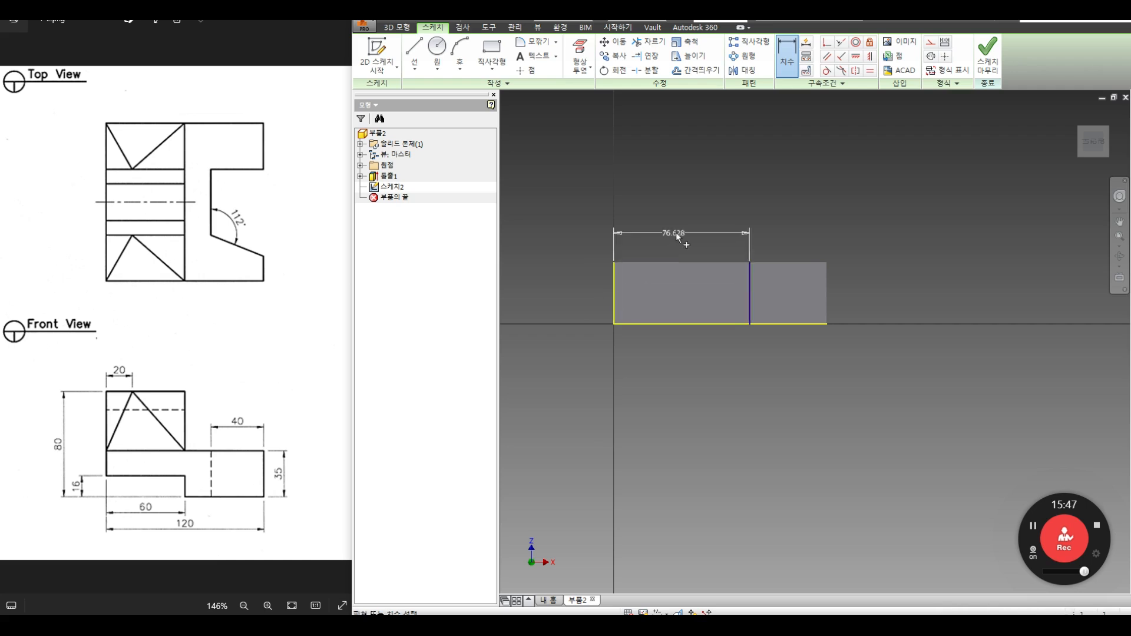
pyautogui.write('60')
pyautogui.press('Return')
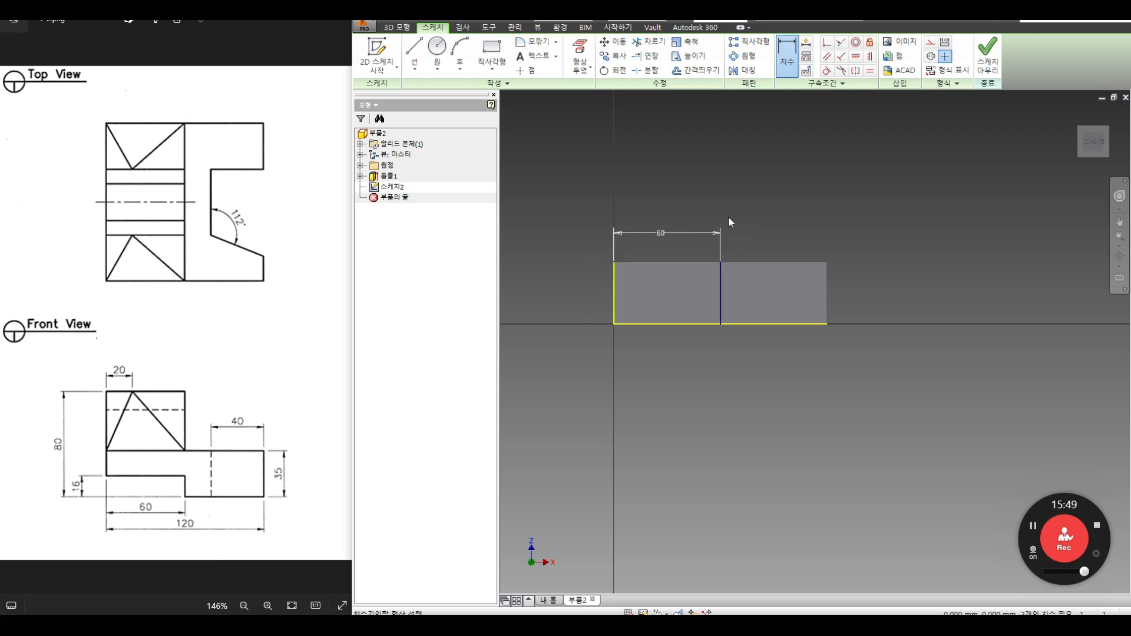
# Step: Offset a horizontal line upward from the bottom edge of the face
pyautogui.click(695, 70)
pyautogui.click(688, 323)
pyautogui.rightClick(683, 291)
pyautogui.click(719, 294)
pyautogui.press('d')
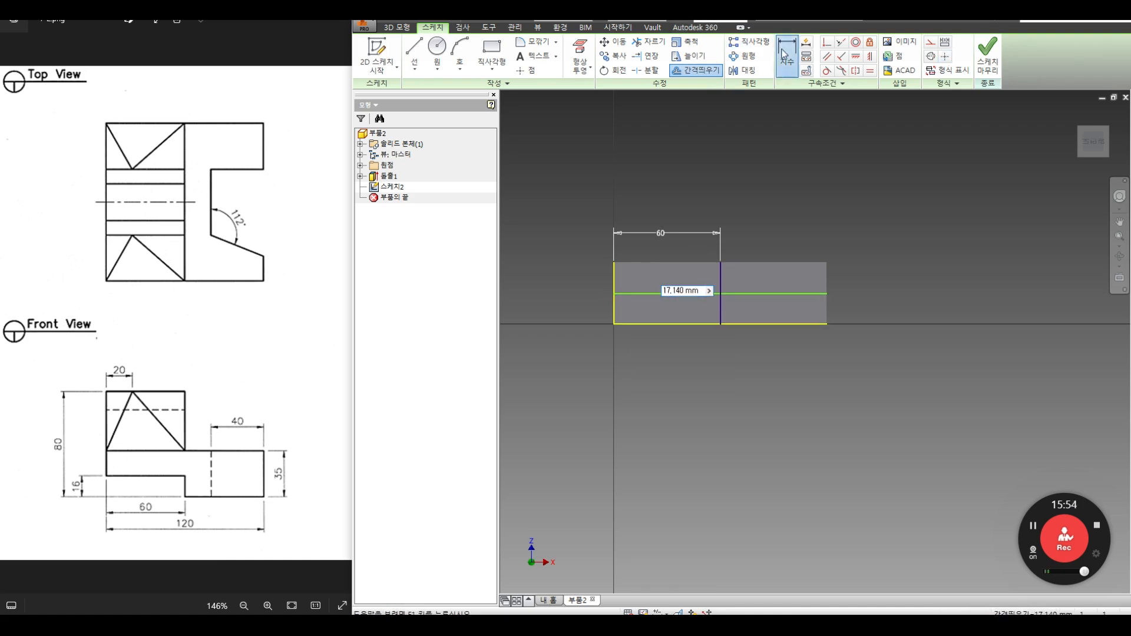
pyautogui.click(695, 70)
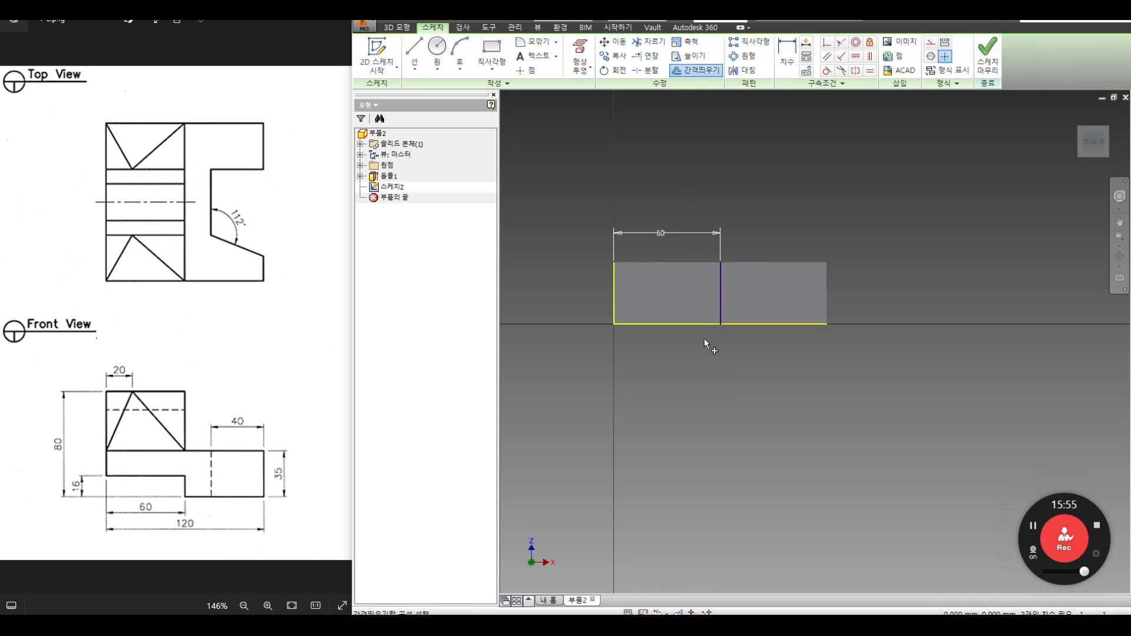
pyautogui.click(691, 330)
pyautogui.rightClick(684, 293)
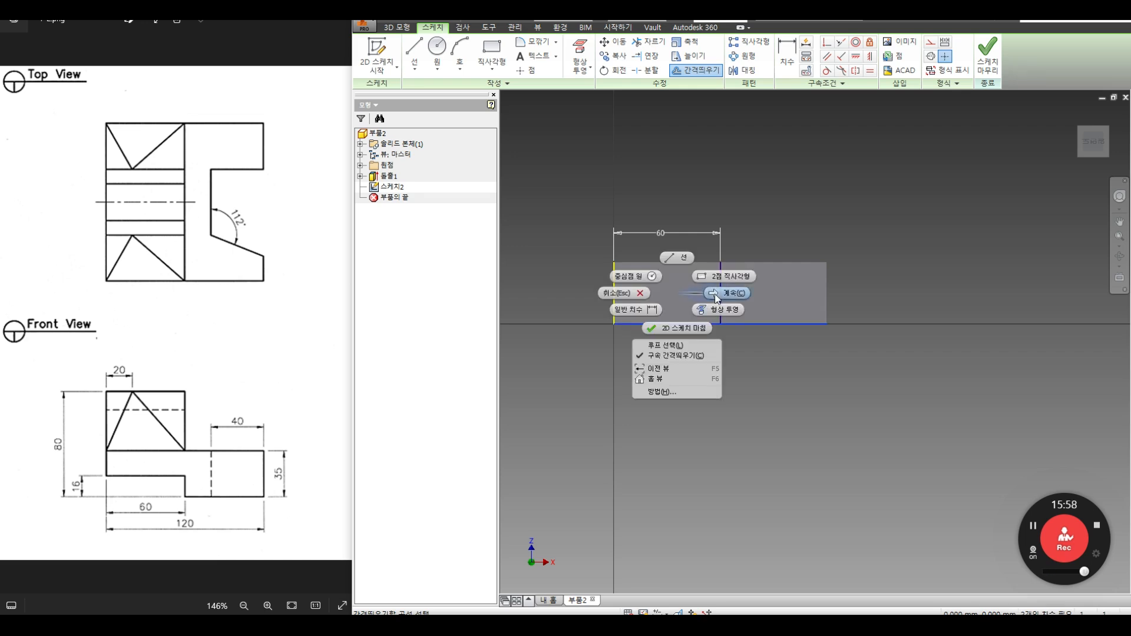
pyautogui.click(735, 293)
pyautogui.click(693, 300)
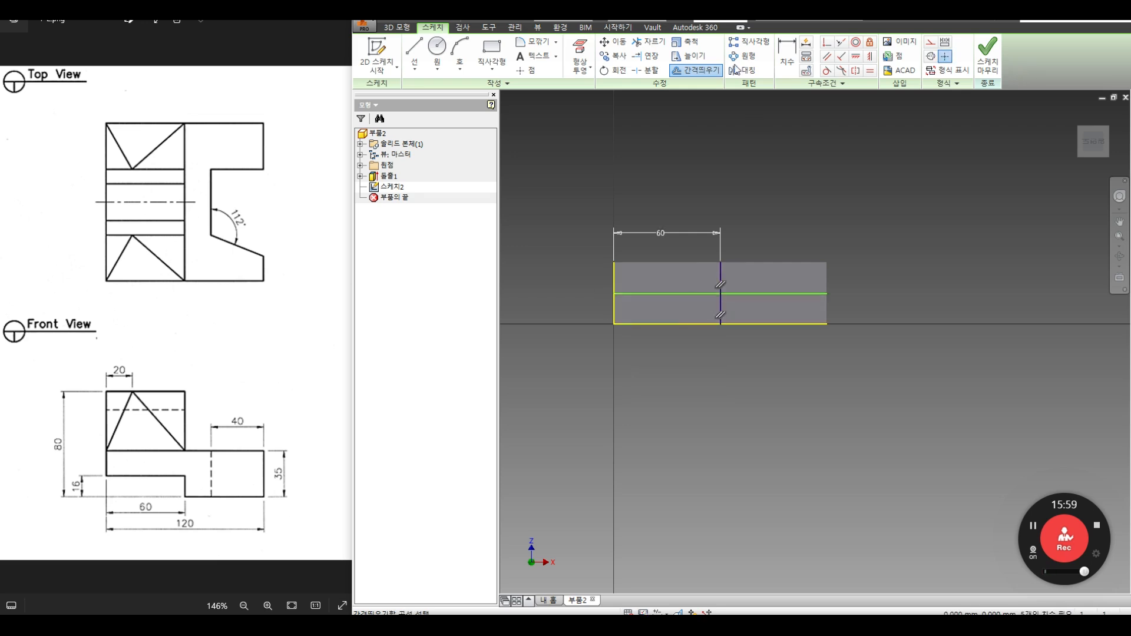
# Step: Dimension the new horizontal line 16 above the bottom edge
pyautogui.press('d')
pyautogui.click(694, 294)
pyautogui.click(701, 324)
pyautogui.click(574, 312)
pyautogui.write('16')
pyautogui.press('Return')
# Step: Trim the excess offset-line segments and display the sketch constraints
pyautogui.press('x')
pyautogui.click(754, 296)
pyautogui.click(719, 273)
pyautogui.rightClick(811, 257)
pyautogui.click(854, 239)
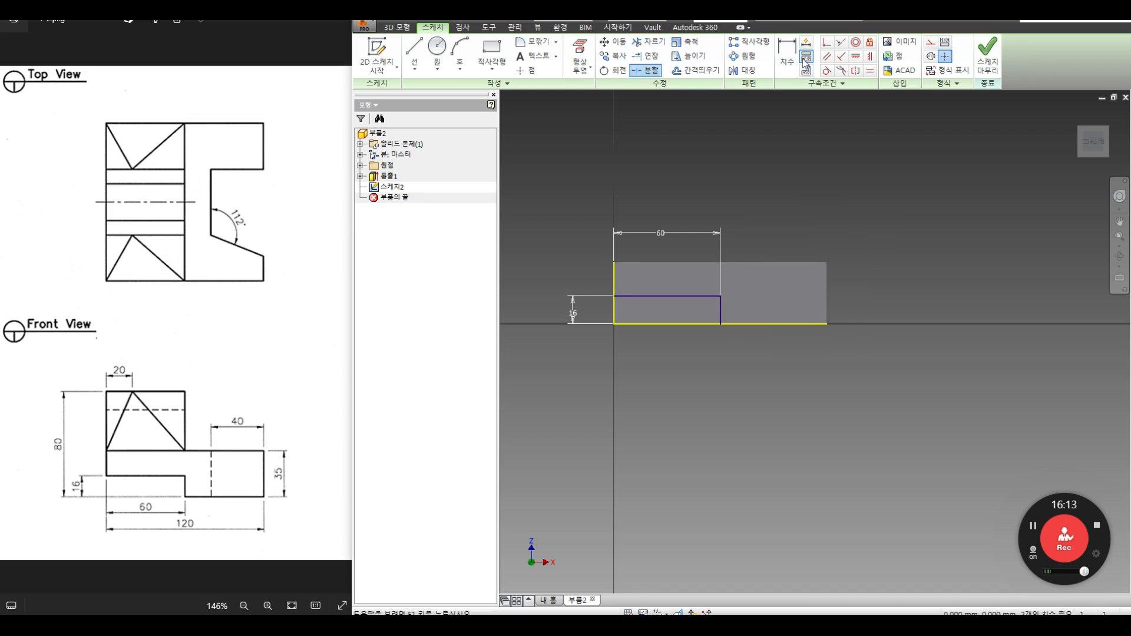
pyautogui.click(805, 57)
pyautogui.moveTo(622, 329); pyautogui.dragTo(602, 350)
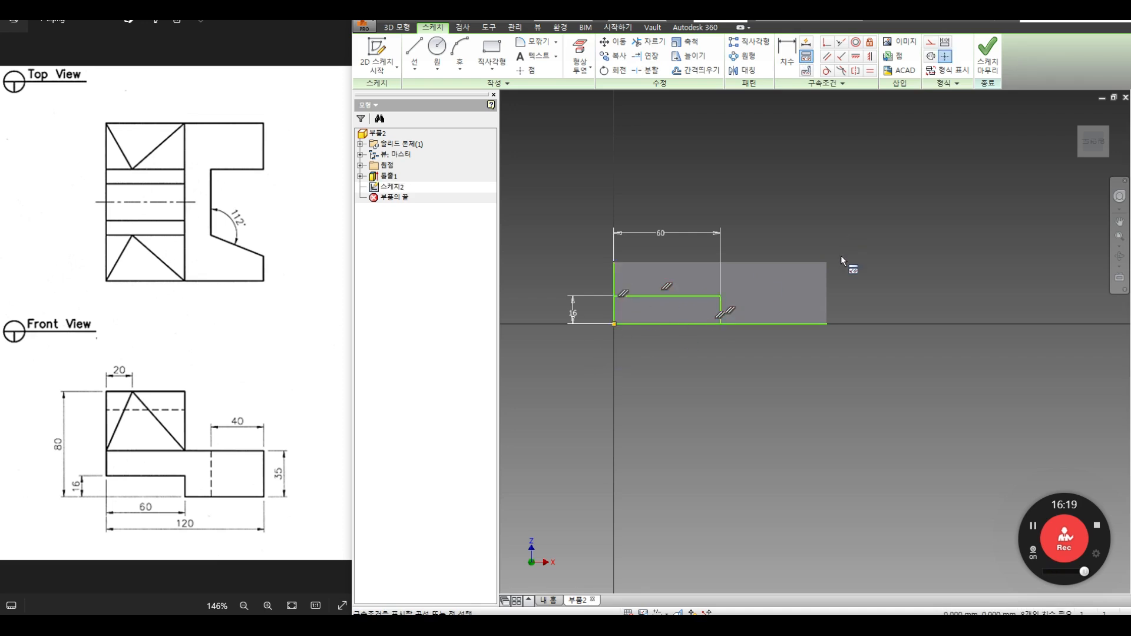
# Step: Trim the leftover bottom and left edge segments, leaving the 60×16 rectangle, and finish the sketch
pyautogui.click(648, 42)
pyautogui.click(764, 324)
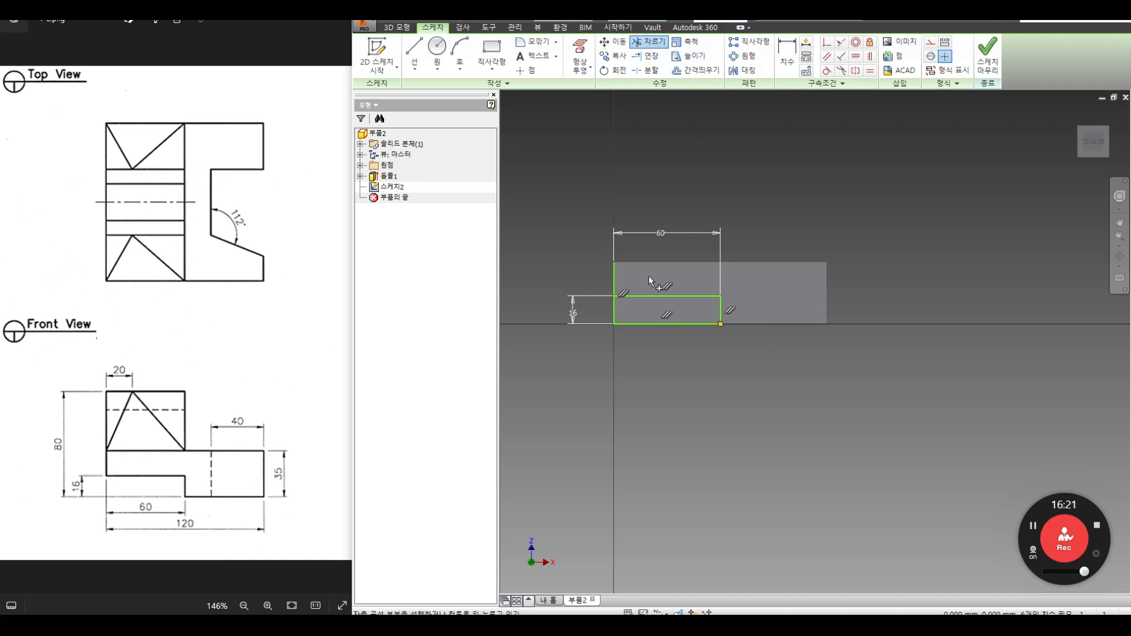
pyautogui.click(613, 274)
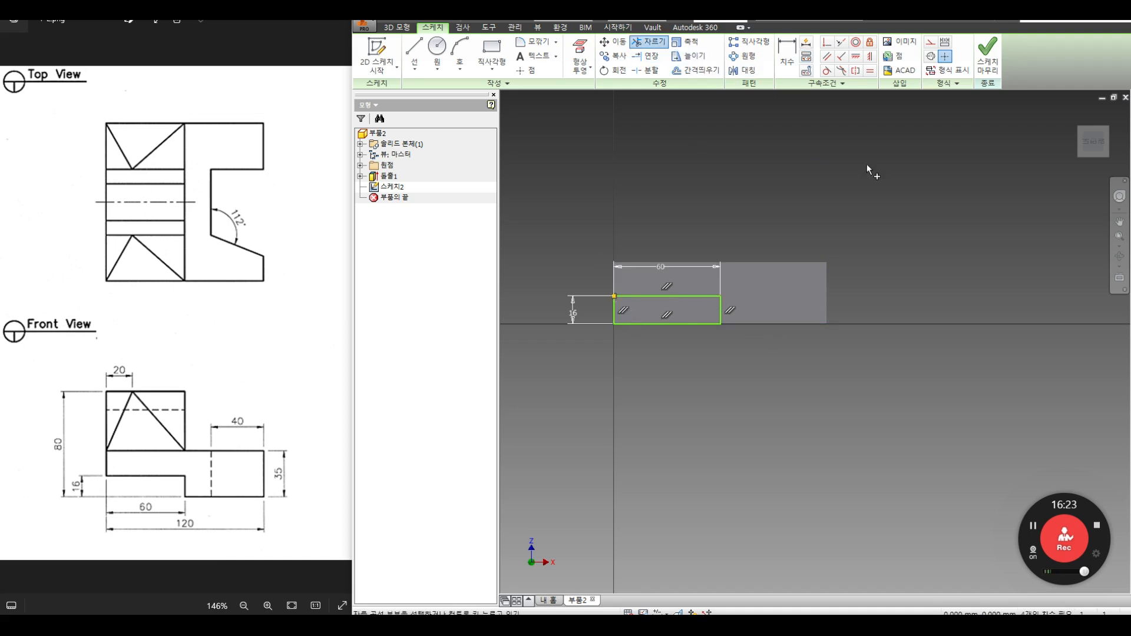
pyautogui.click(986, 61)
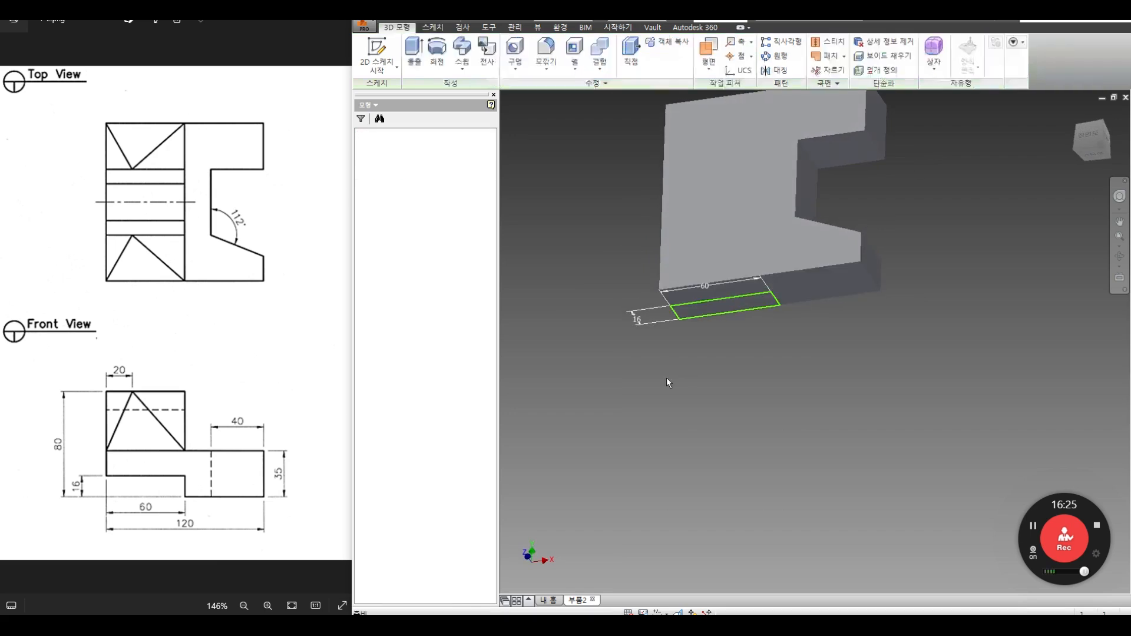
# Step: Extrude the 60×16 rectangle into a bottom tab merged with 돌출1, then orbit to inspect it
pyautogui.scroll(-5, 279, 267)
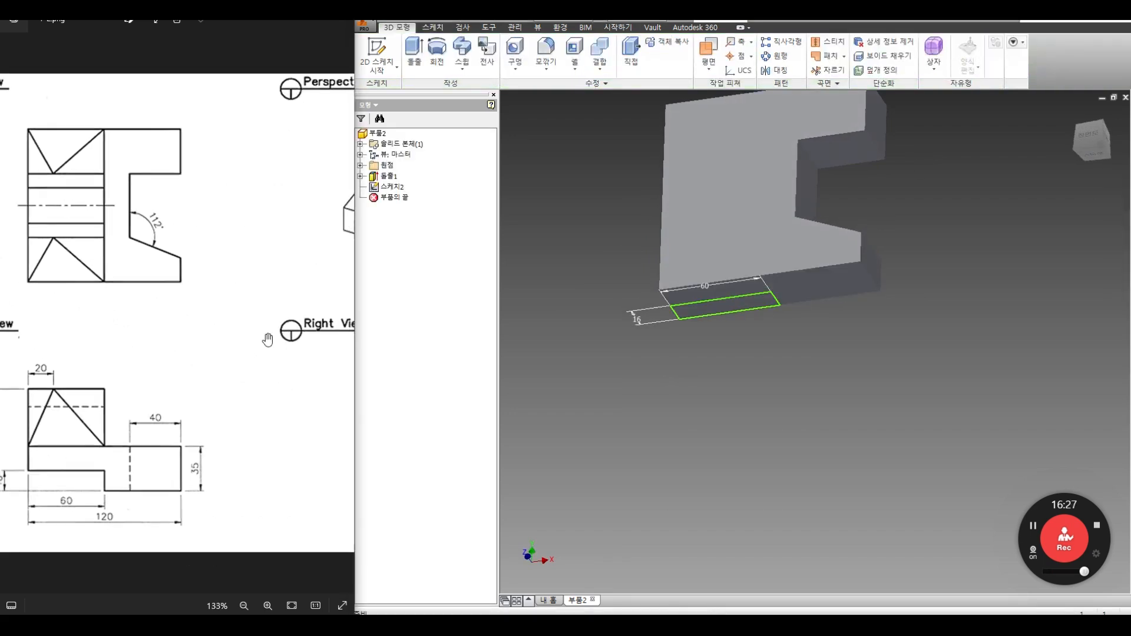
pyautogui.moveTo(273, 305); pyautogui.dragTo(241, 319)
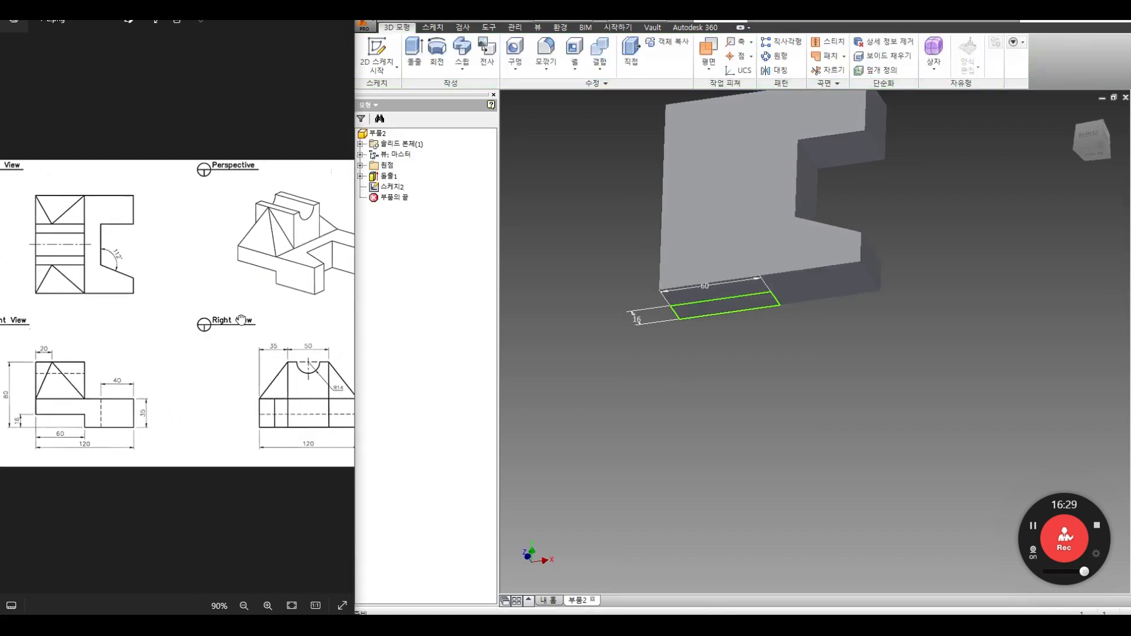
pyautogui.click(414, 51)
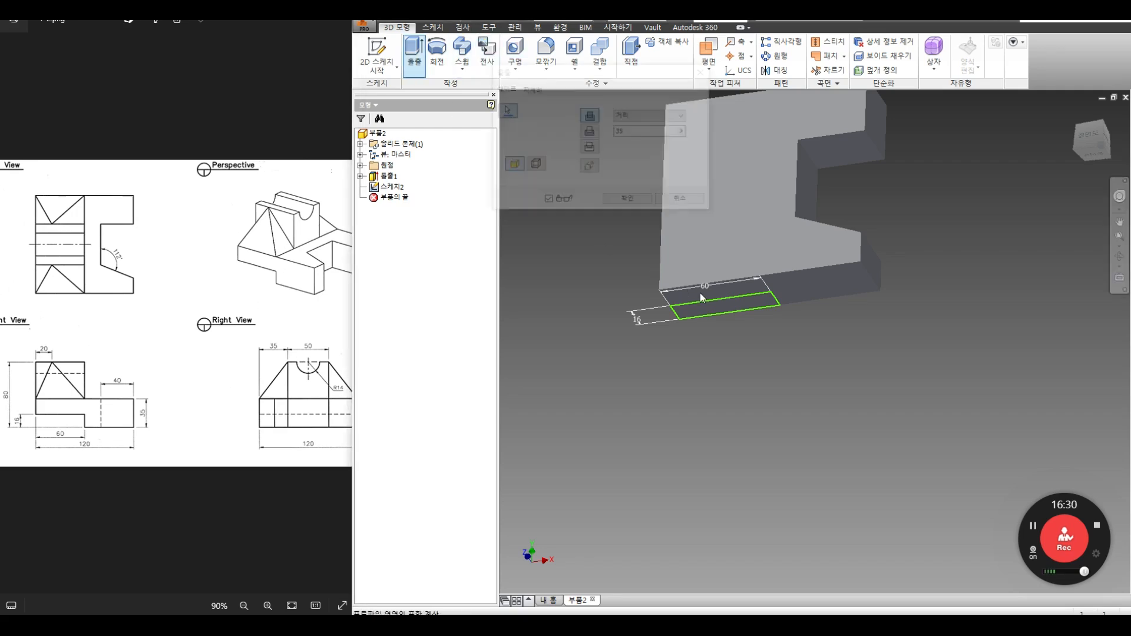
pyautogui.moveTo(776, 397); pyautogui.dragTo(745, 486, button='middle')
pyautogui.moveTo(693, 474); pyautogui.dragTo(698, 181)
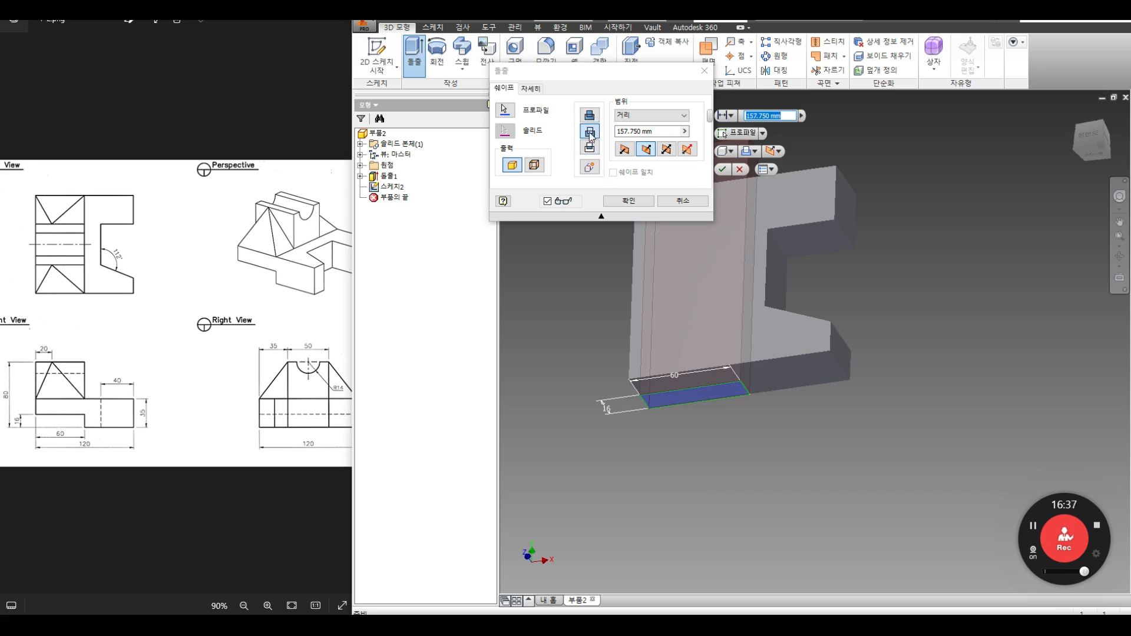
pyautogui.click(629, 201)
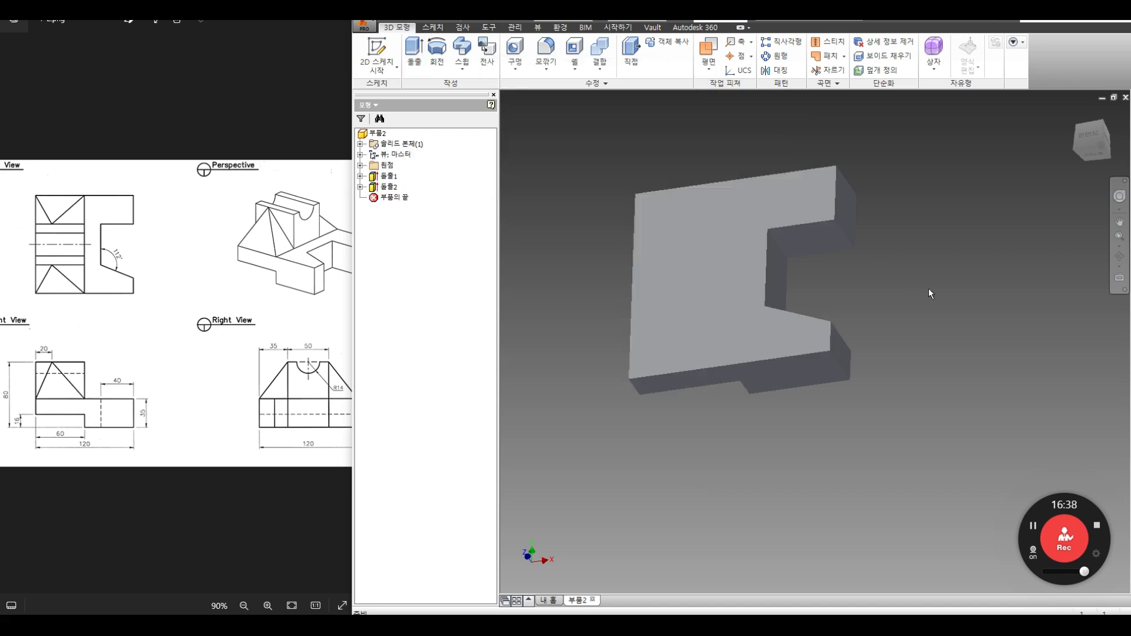
pyautogui.click(1119, 256)
pyautogui.moveTo(719, 320); pyautogui.dragTo(709, 392)
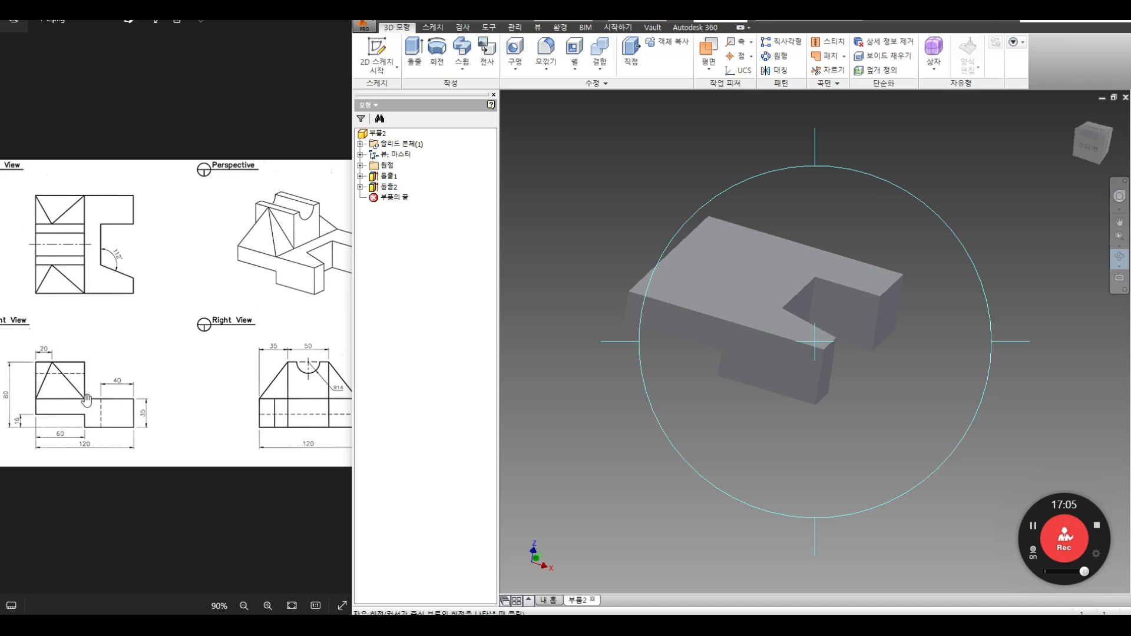
# Step: Orbit the part to face its long side and start a new 2D sketch
pyautogui.moveTo(695, 313); pyautogui.dragTo(731, 319)
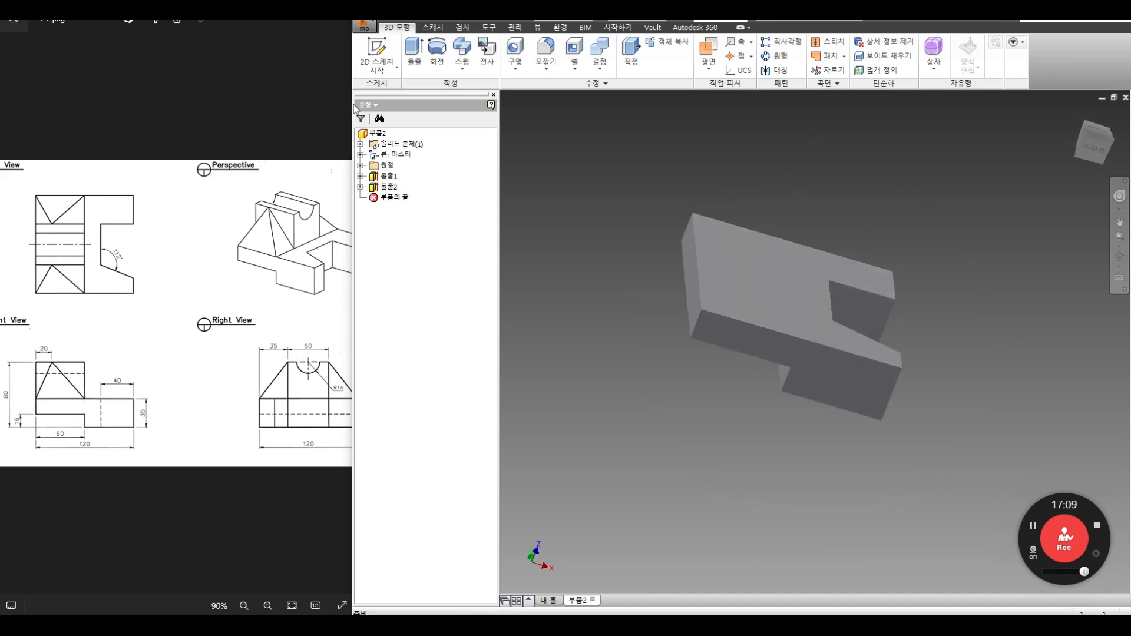
pyautogui.click(377, 51)
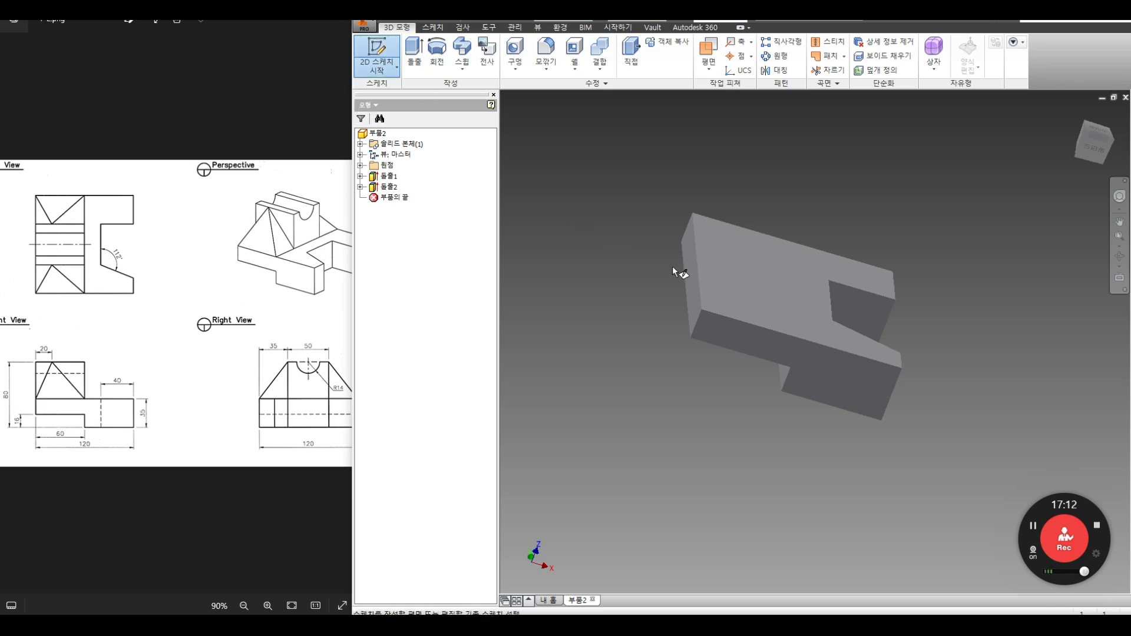
# Step: Sketch on the part's side face and project its top and bottom edges
pyautogui.click(694, 251)
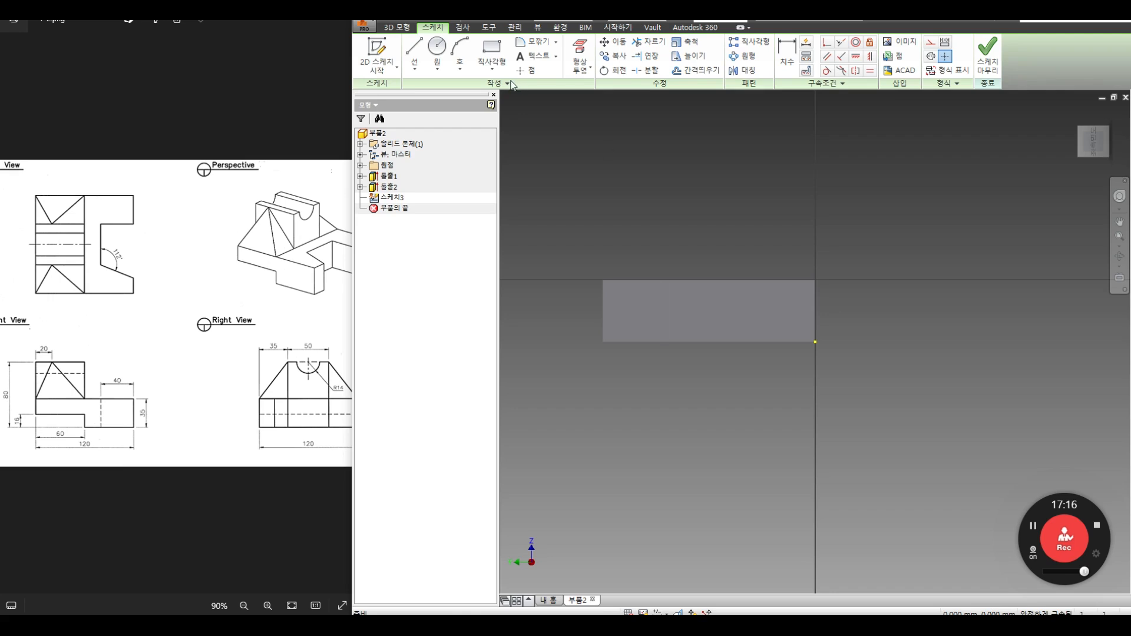
pyautogui.click(580, 68)
pyautogui.click(598, 87)
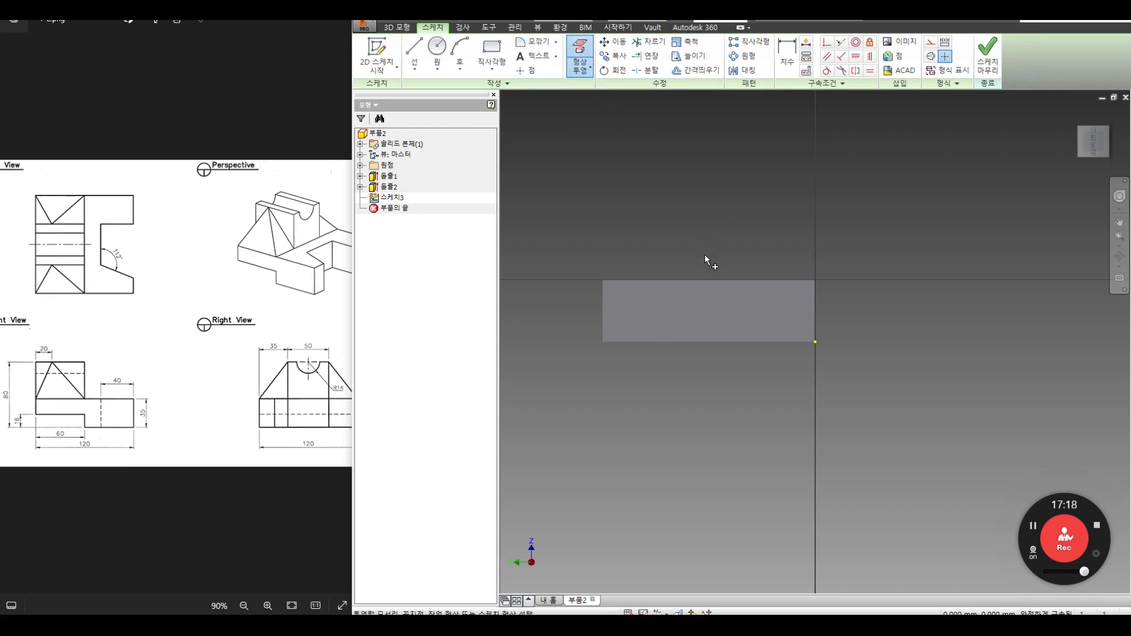
pyautogui.click(704, 279)
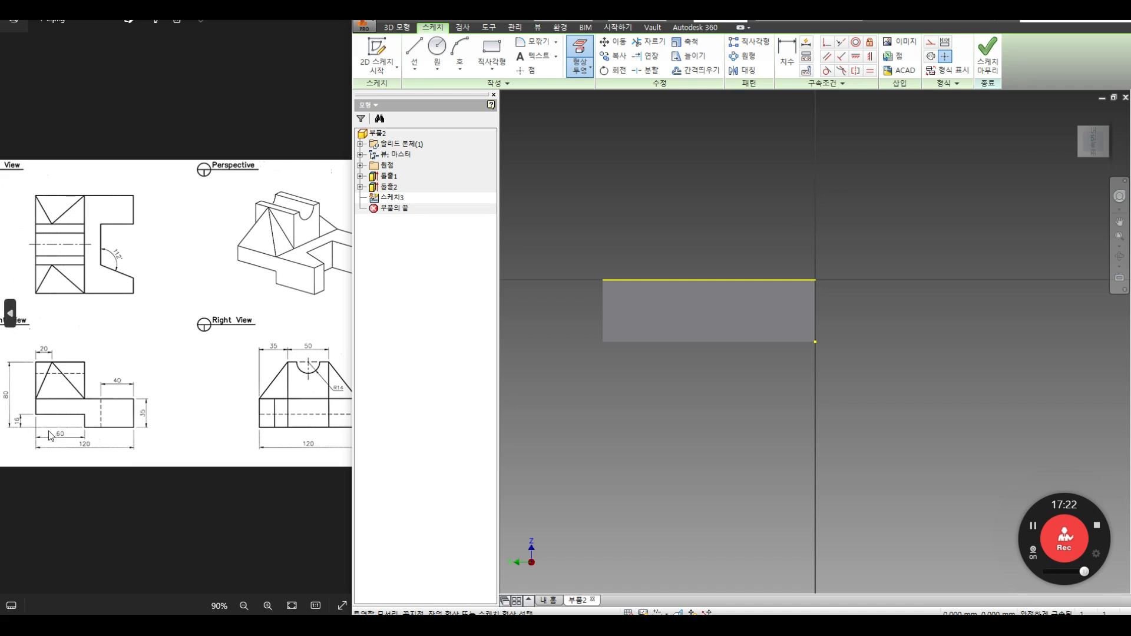
pyautogui.scroll(2, 41, 368)
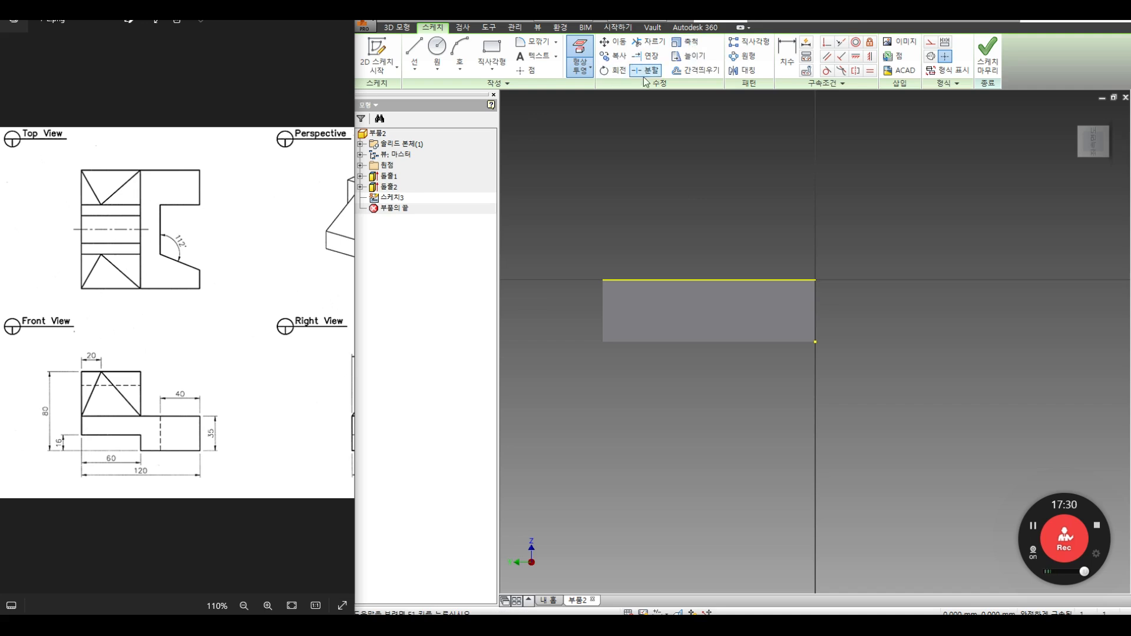
pyautogui.click(584, 72)
pyautogui.click(591, 94)
pyautogui.click(760, 341)
# Step: Offset the bottom edge upward into a line dimensioned 80 mm above it
pyautogui.click(696, 70)
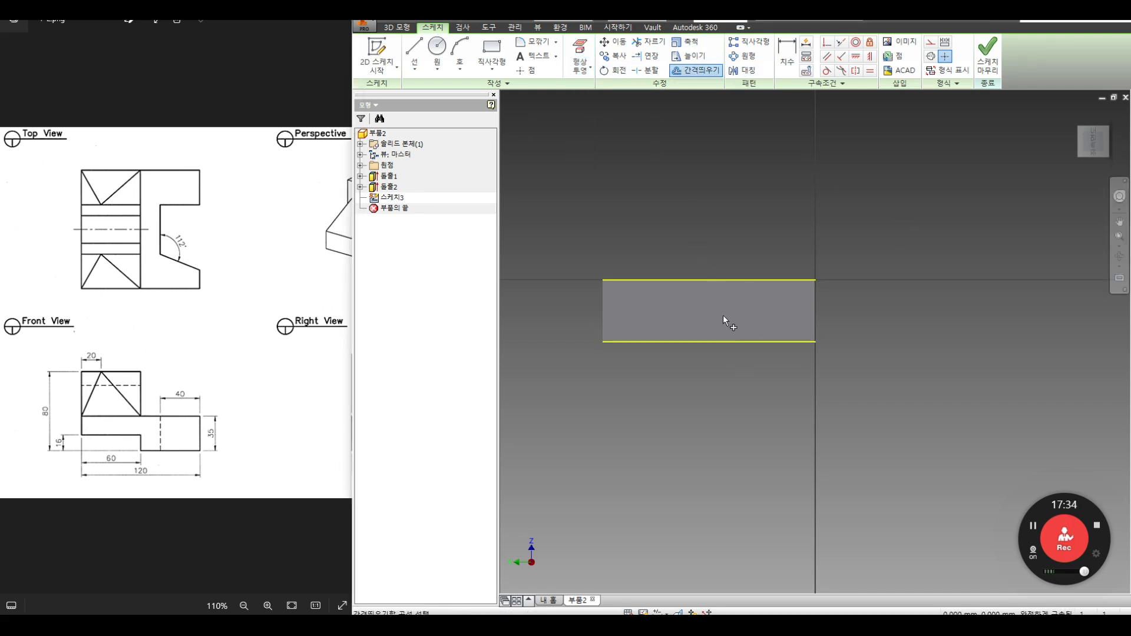
pyautogui.click(729, 341)
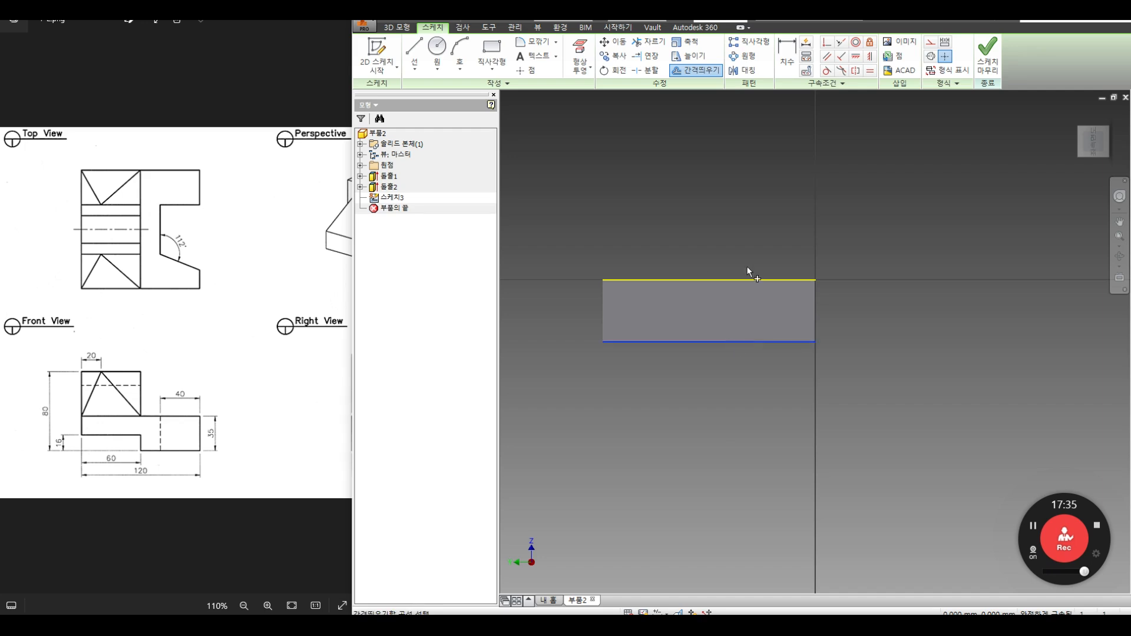
pyautogui.click(733, 153)
pyautogui.press('d')
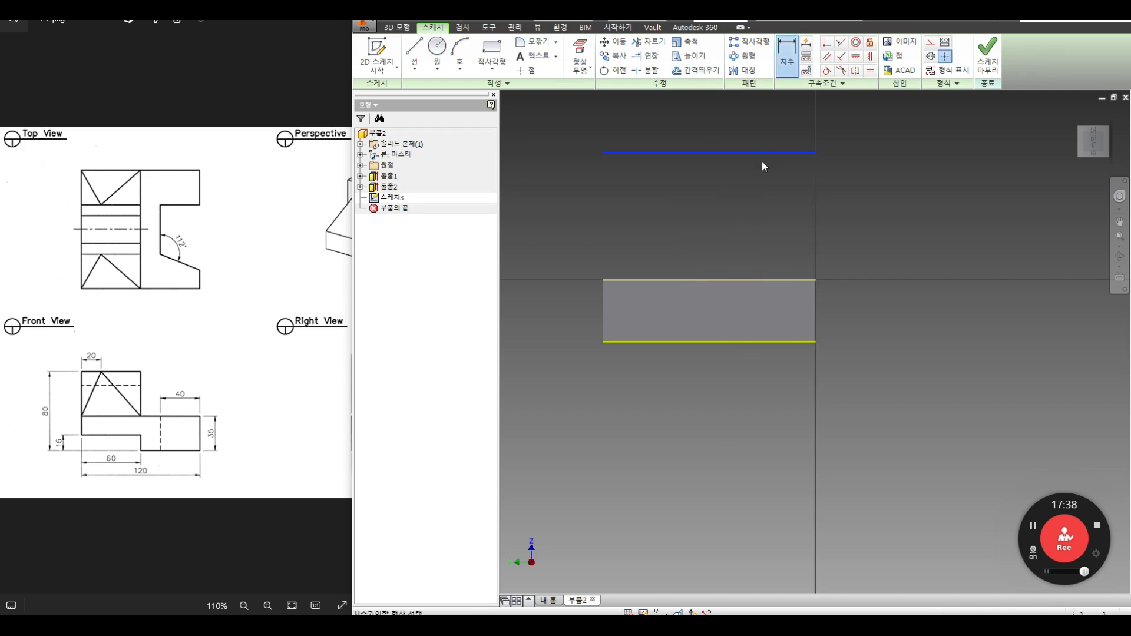
pyautogui.click(782, 340)
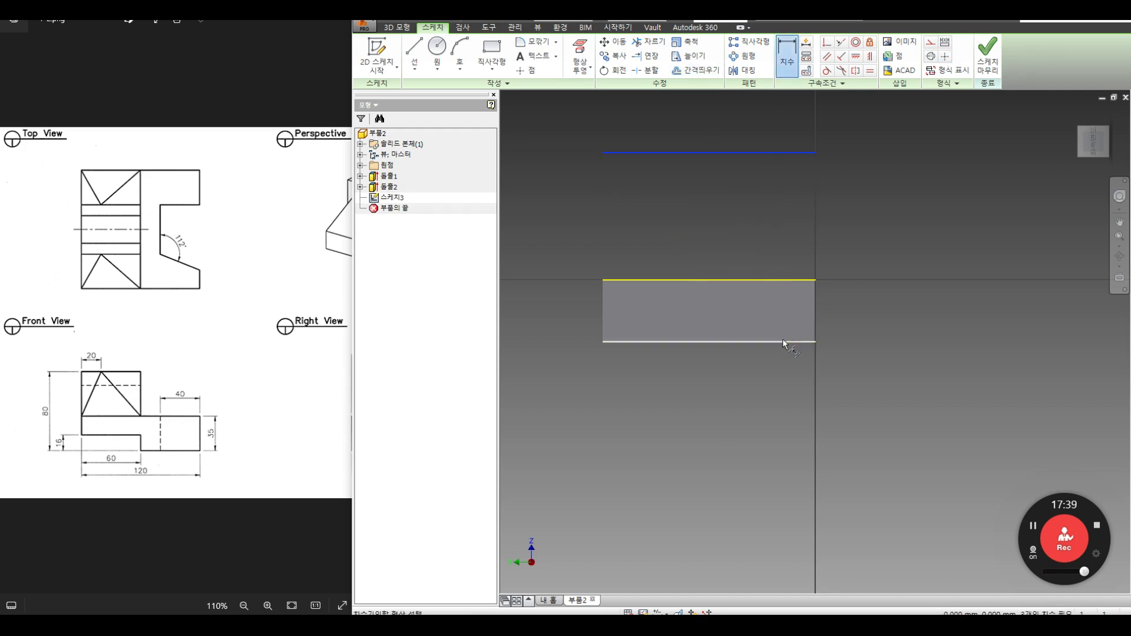
pyautogui.click(861, 255)
pyautogui.write('80')
pyautogui.press('Return')
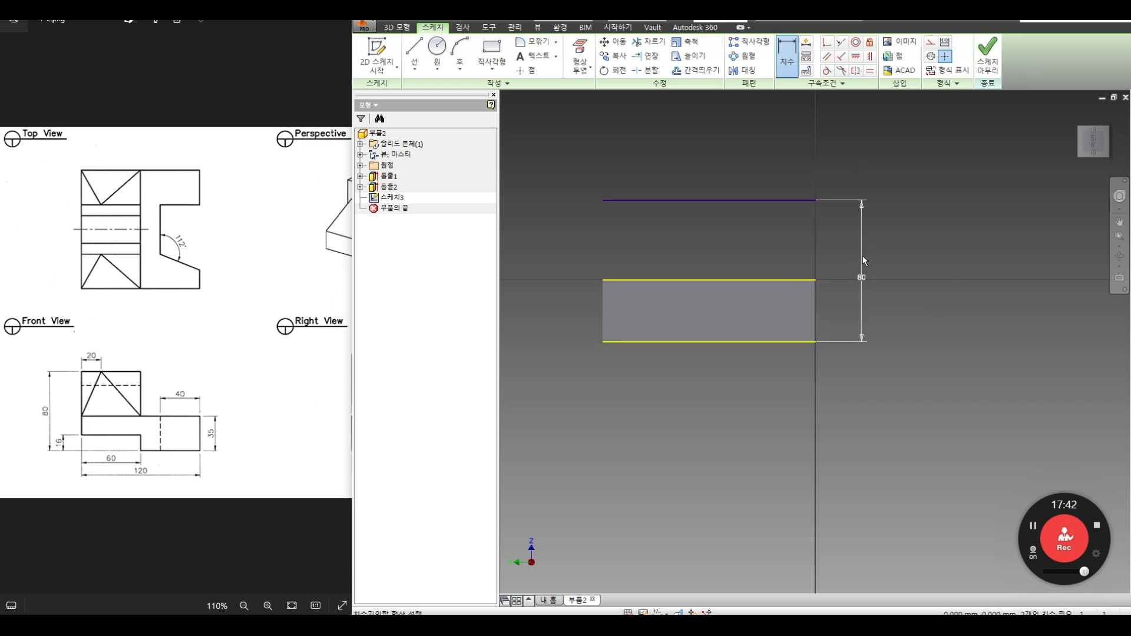
pyautogui.click(414, 51)
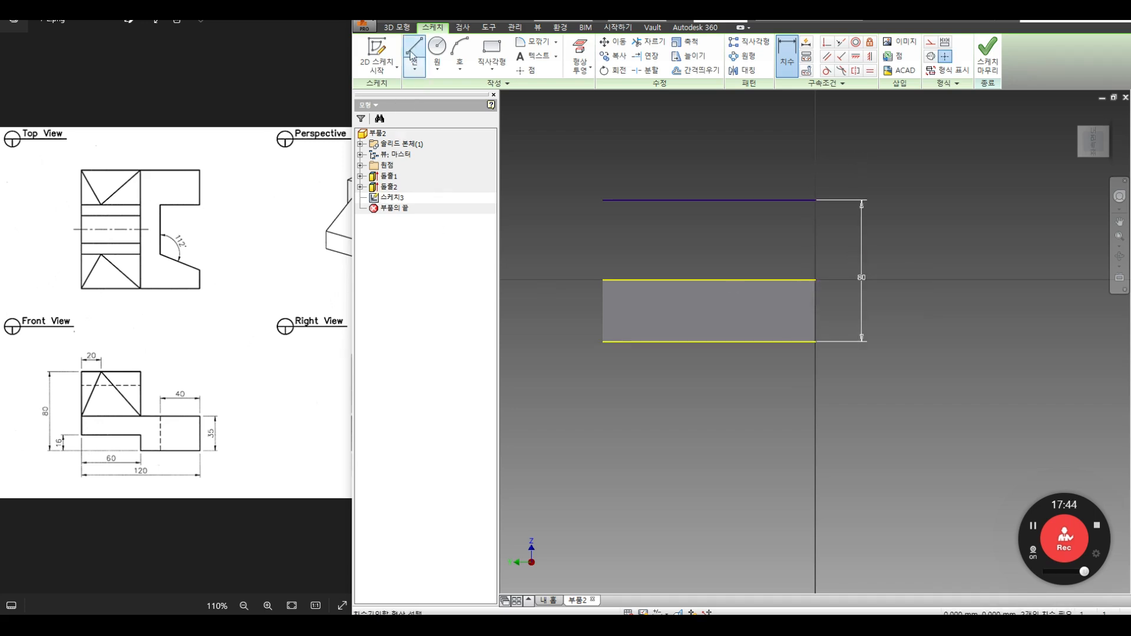
# Step: Draw a vertical centre line from the 80 mm line down to the bottom edge
pyautogui.click(710, 200)
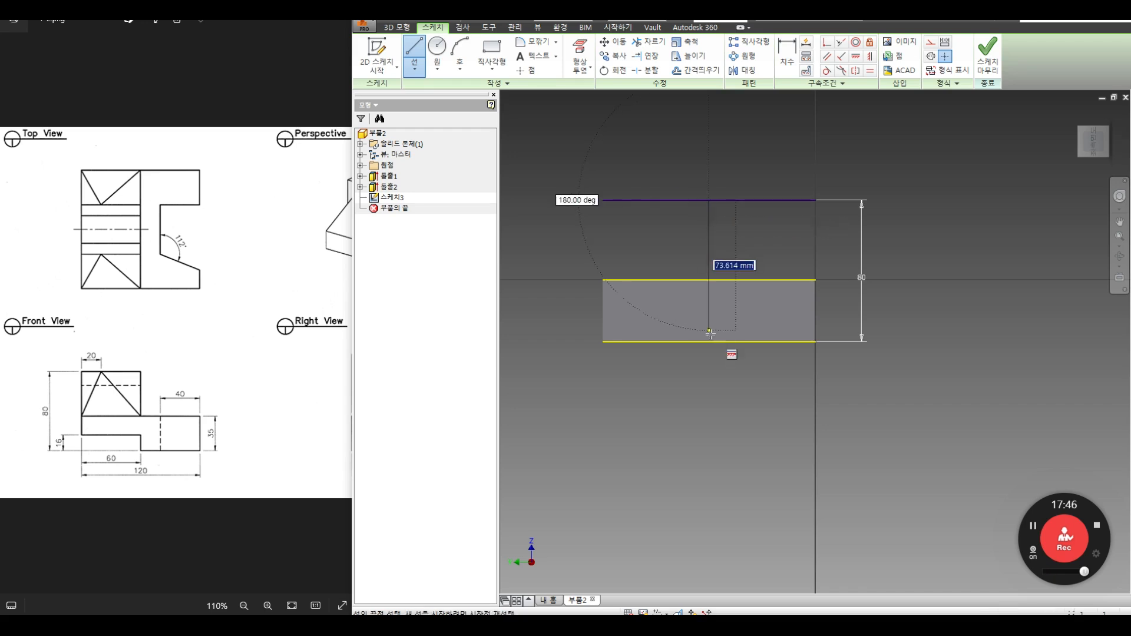
pyautogui.click(710, 342)
pyautogui.rightClick(788, 229)
pyautogui.click(841, 235)
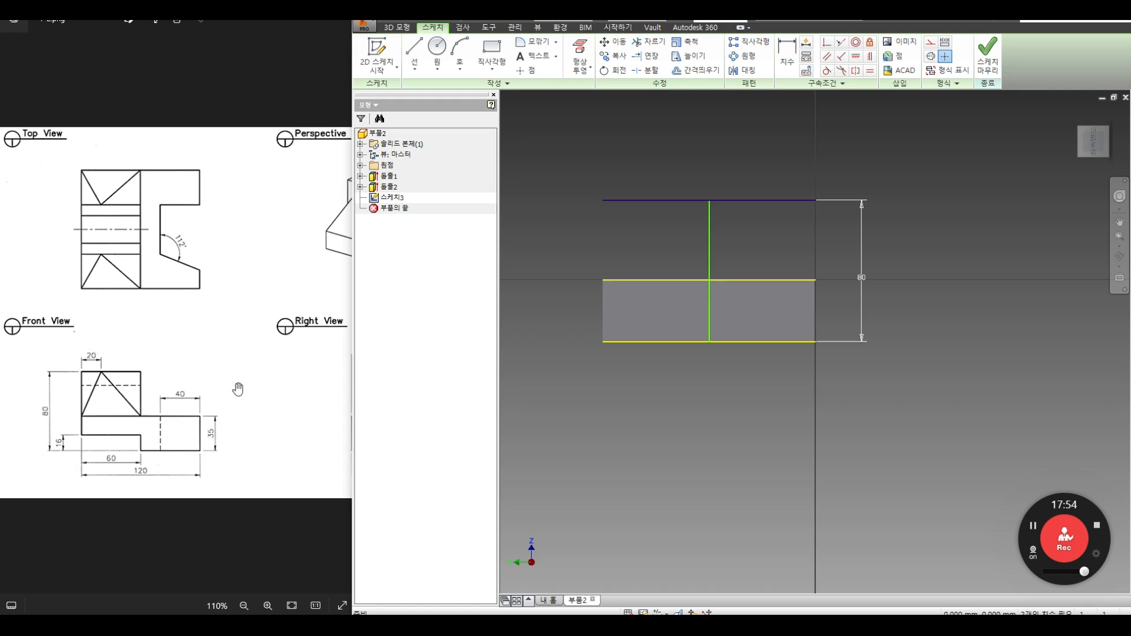
pyautogui.moveTo(238, 389); pyautogui.dragTo(132, 394)
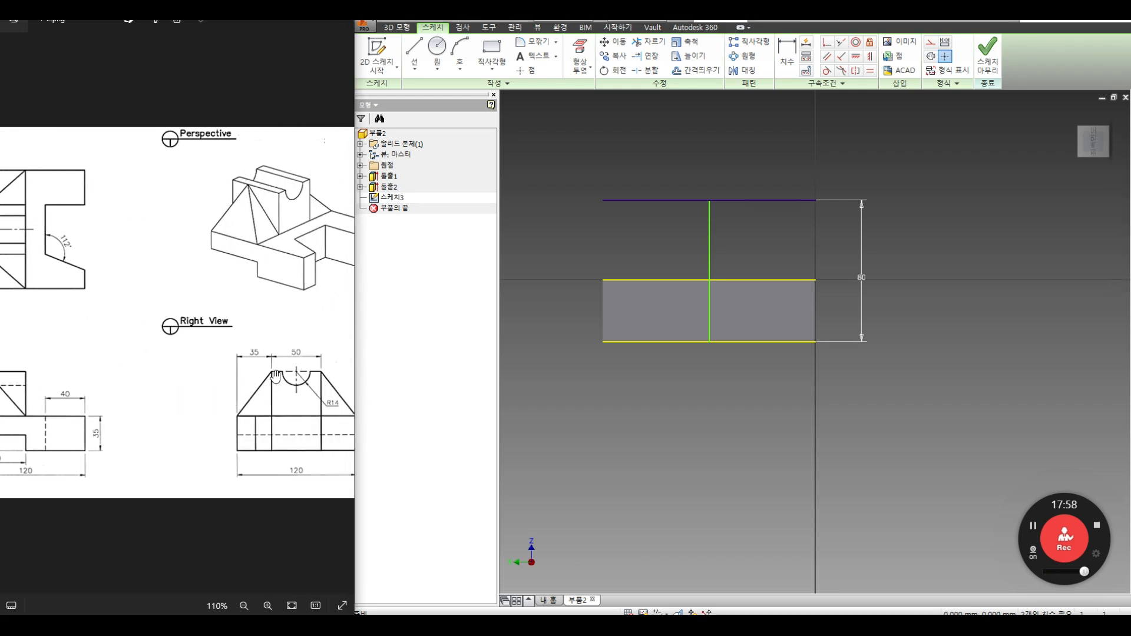
# Step: Offset a parallel vertical line to the left, dimensioned 25 mm from the centre line
pyautogui.press('o')
pyautogui.rightClick(647, 225)
pyautogui.click(690, 225)
pyautogui.click(651, 234)
pyautogui.press('d')
pyautogui.click(649, 224)
pyautogui.click(708, 225)
pyautogui.click(683, 157)
pyautogui.write('25')
pyautogui.press('Return')
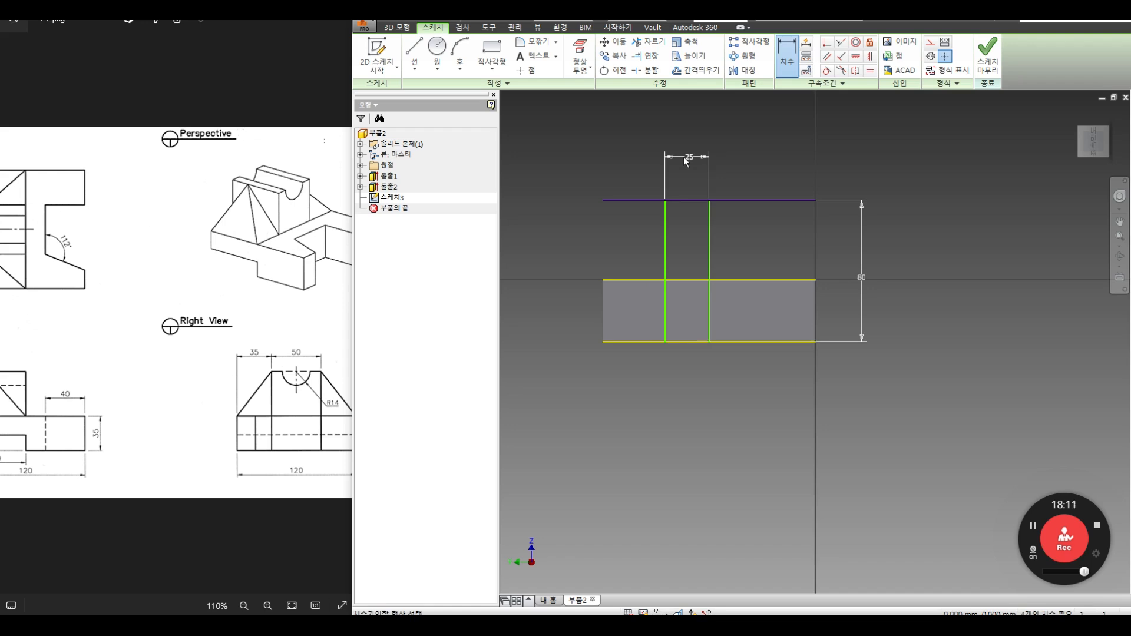
# Step: Mirror the left vertical line across the centre line to the right side
pyautogui.click(743, 71)
pyautogui.click(664, 219)
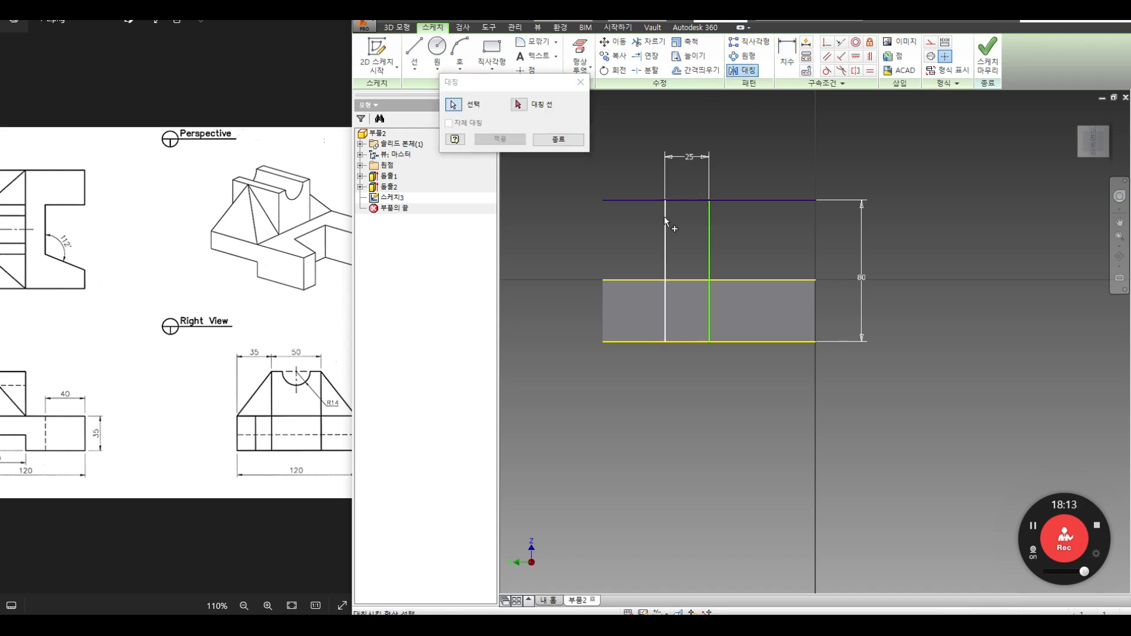
pyautogui.click(709, 231)
pyautogui.click(500, 139)
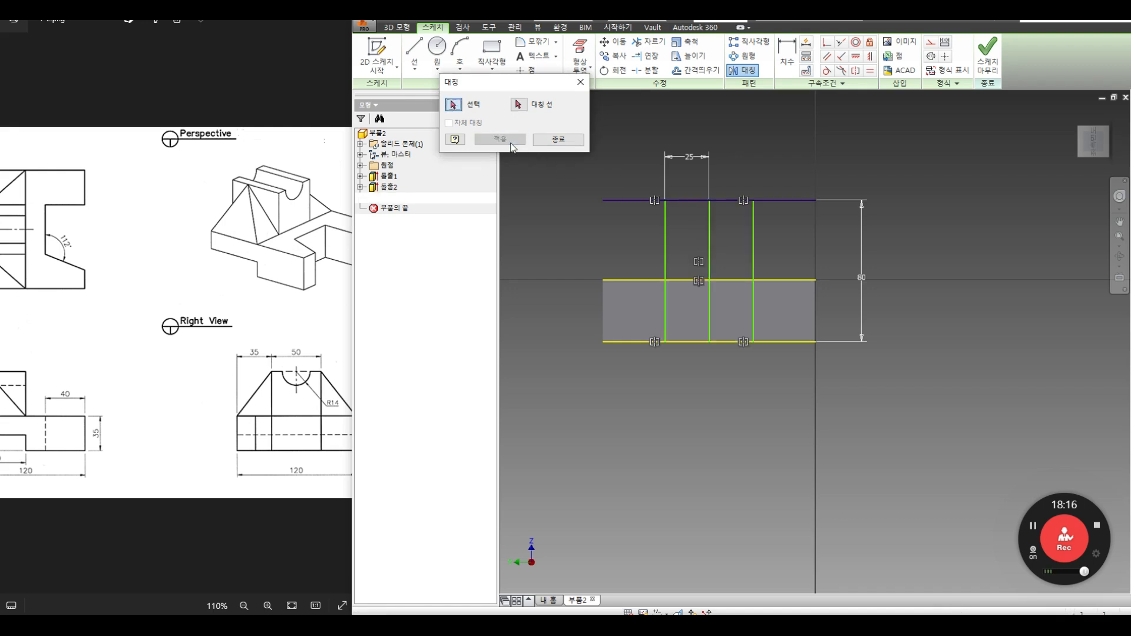
pyautogui.click(563, 143)
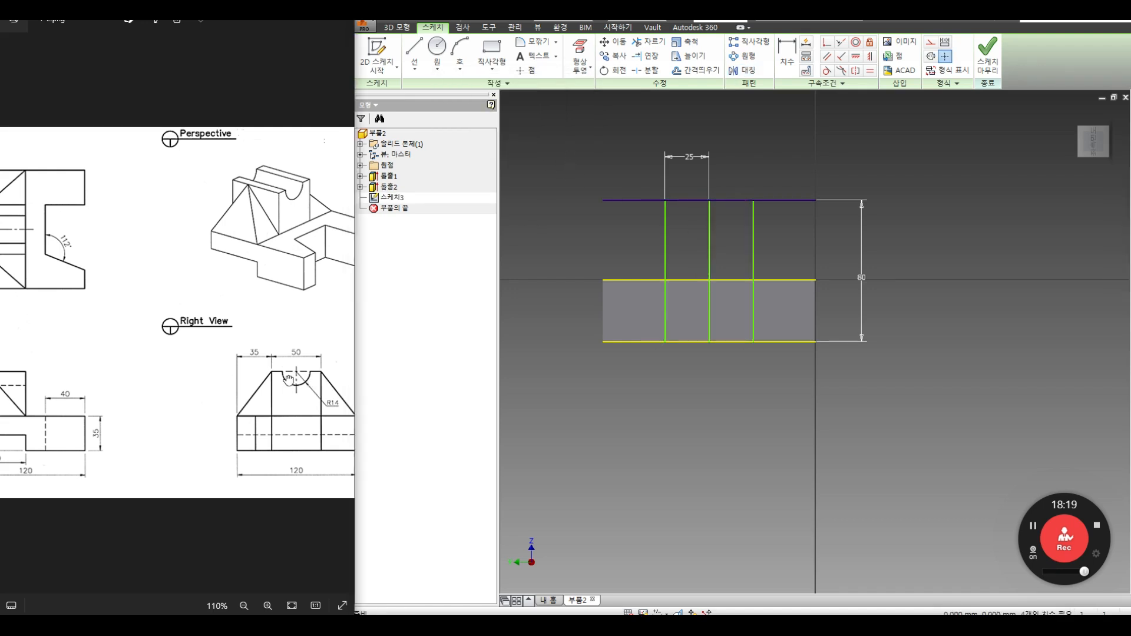
pyautogui.scroll(2, 288, 380)
pyautogui.moveTo(301, 408); pyautogui.dragTo(271, 389)
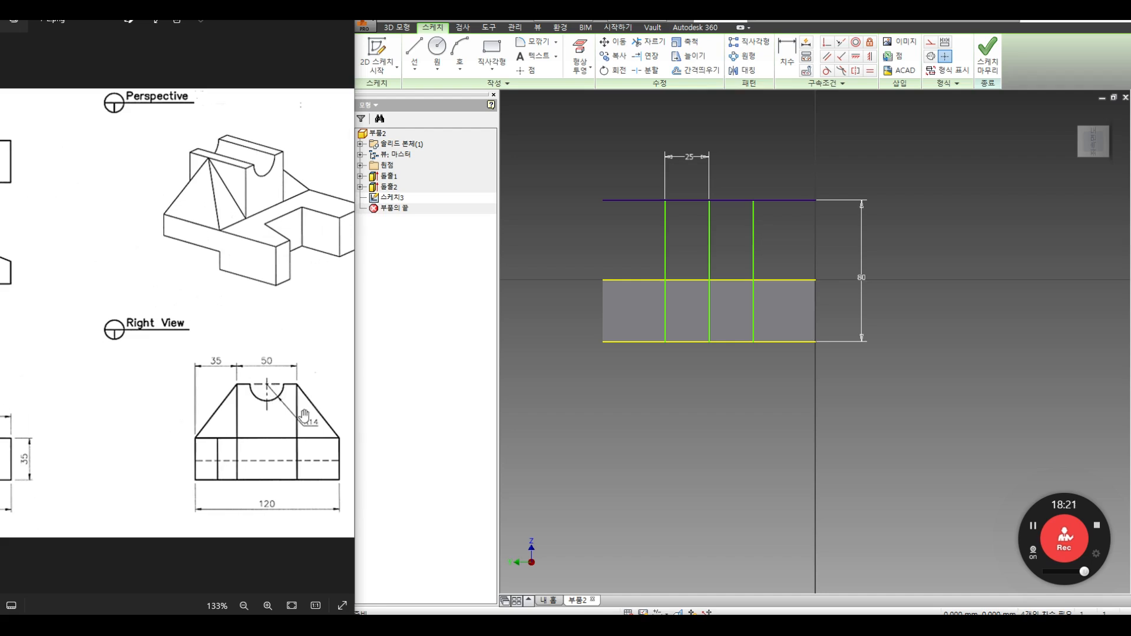
# Step: Draw a circle centred on the top line and give it a 14 mm radius
pyautogui.click(437, 46)
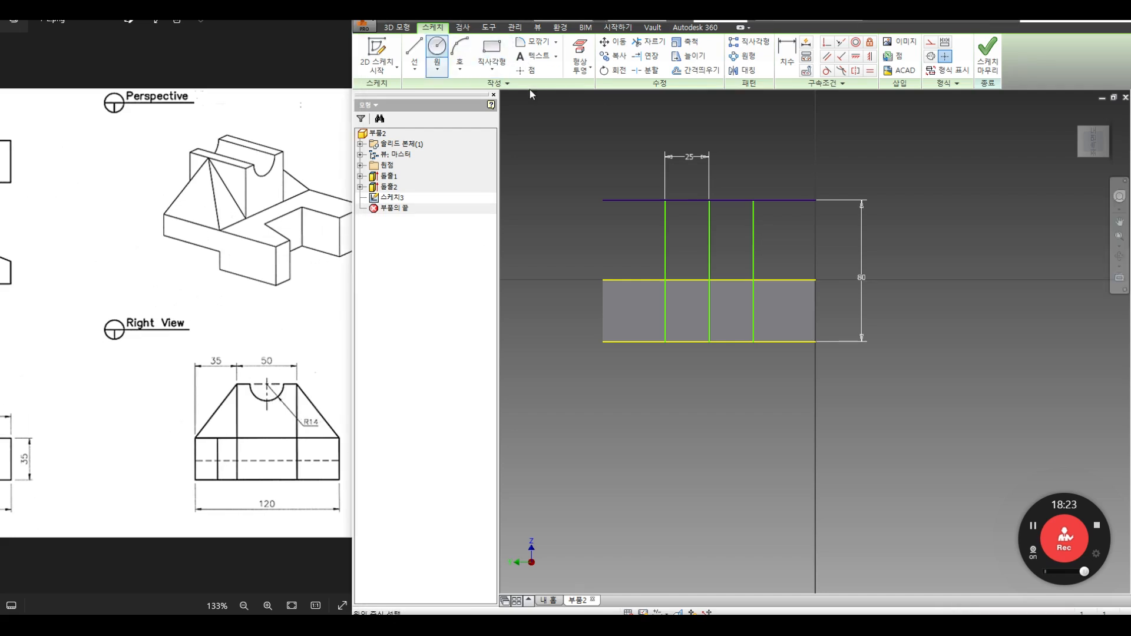
pyautogui.click(709, 201)
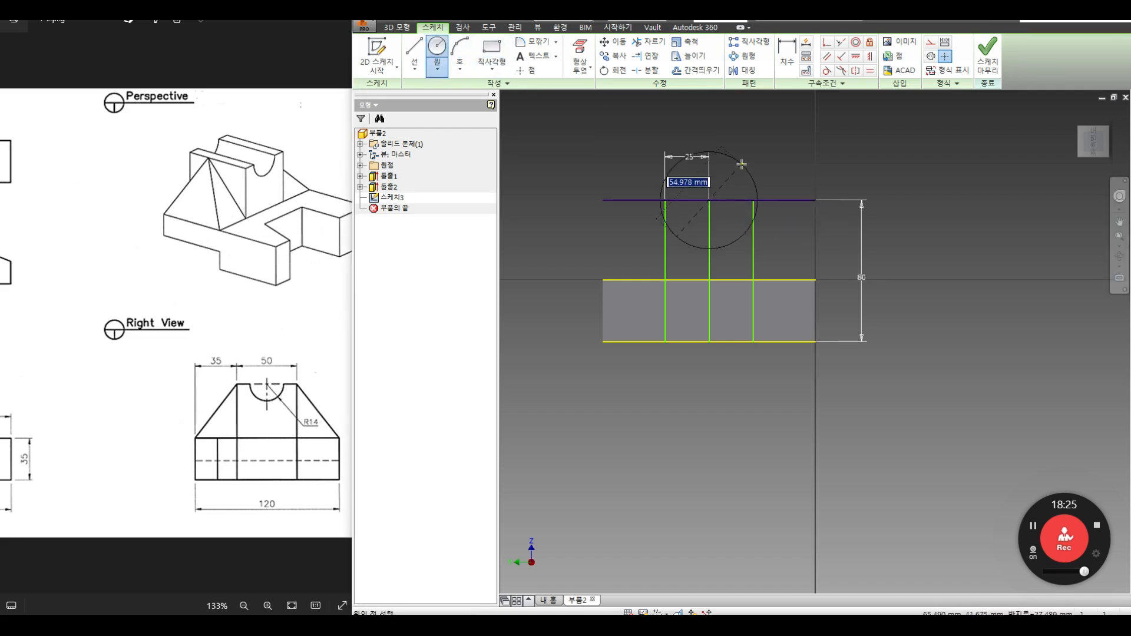
pyautogui.click(729, 172)
pyautogui.press('d')
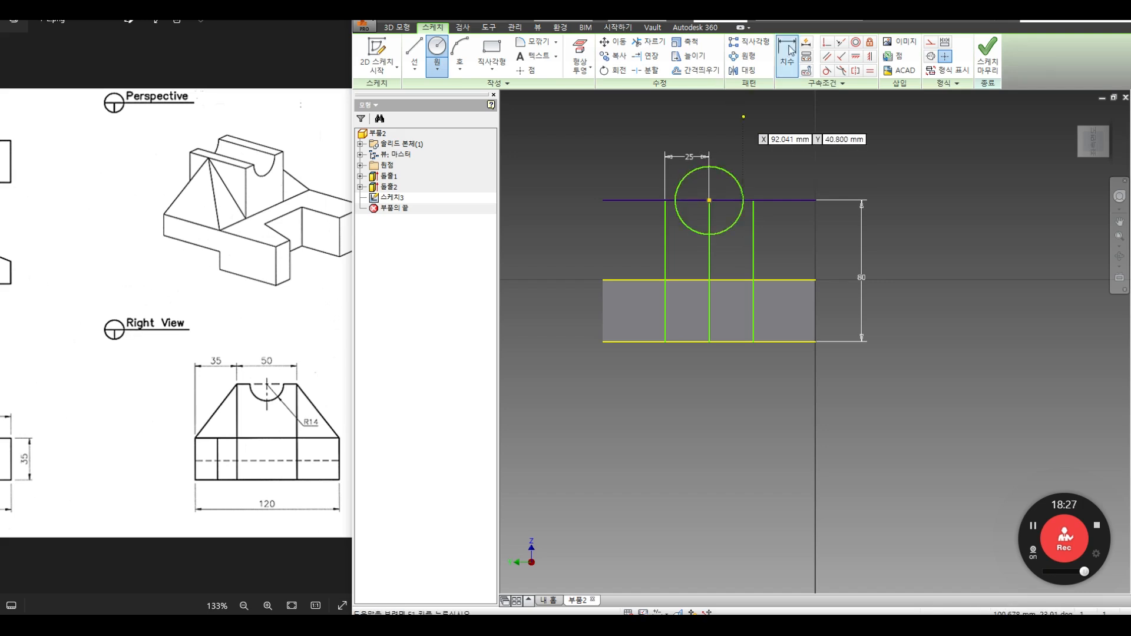
pyautogui.rightClick(758, 151)
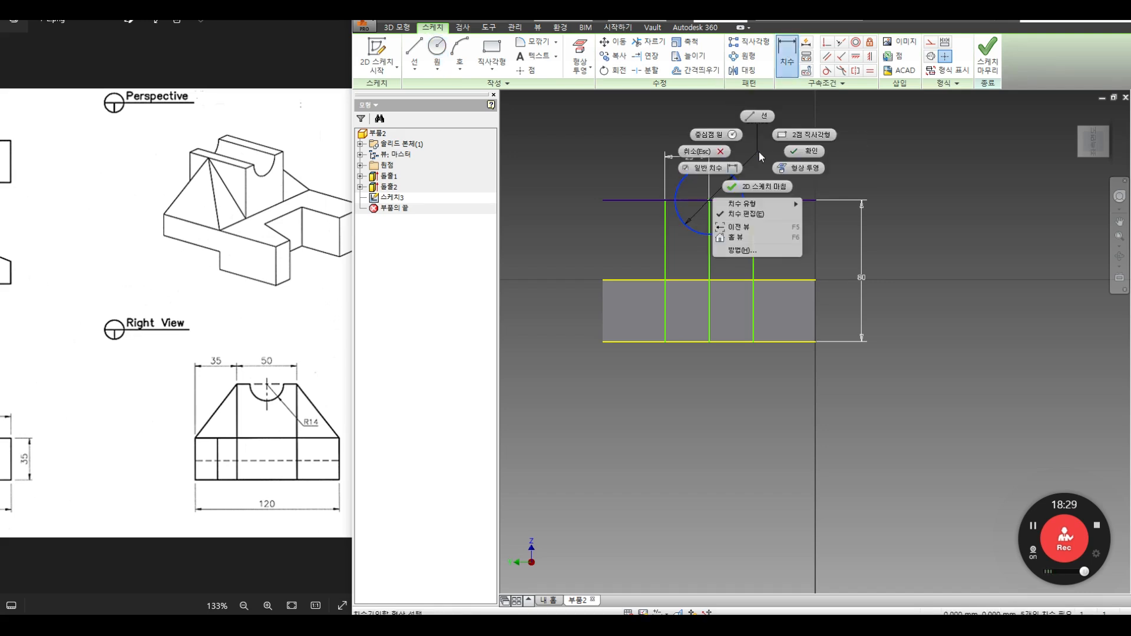
pyautogui.moveTo(755, 203)
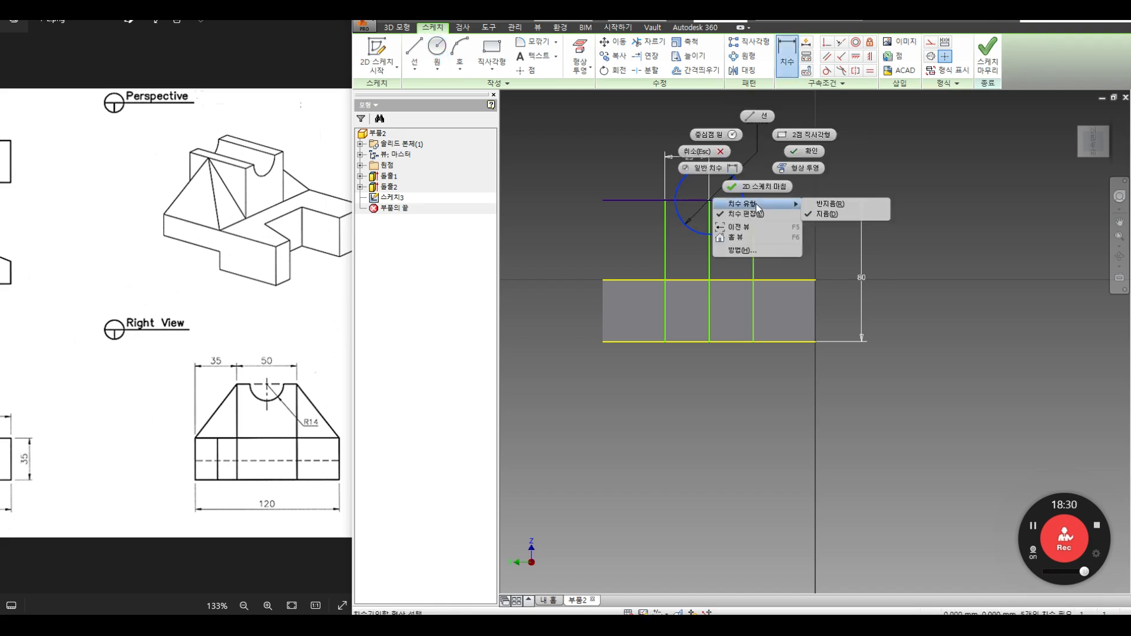
pyautogui.click(829, 207)
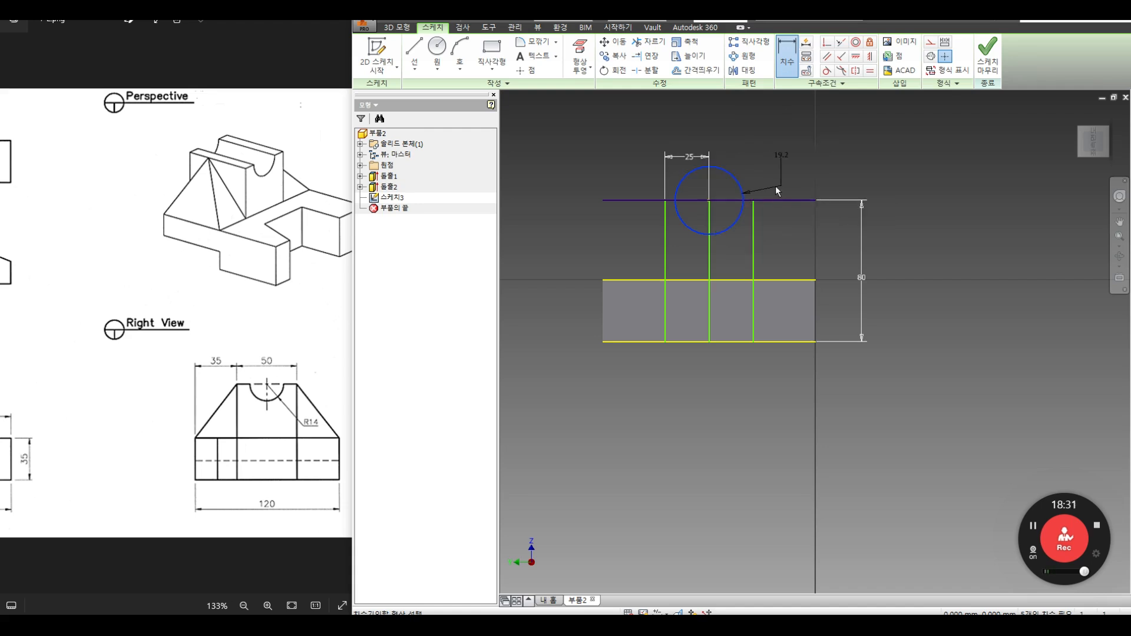
pyautogui.click(796, 219)
pyautogui.write('14')
pyautogui.press('Return')
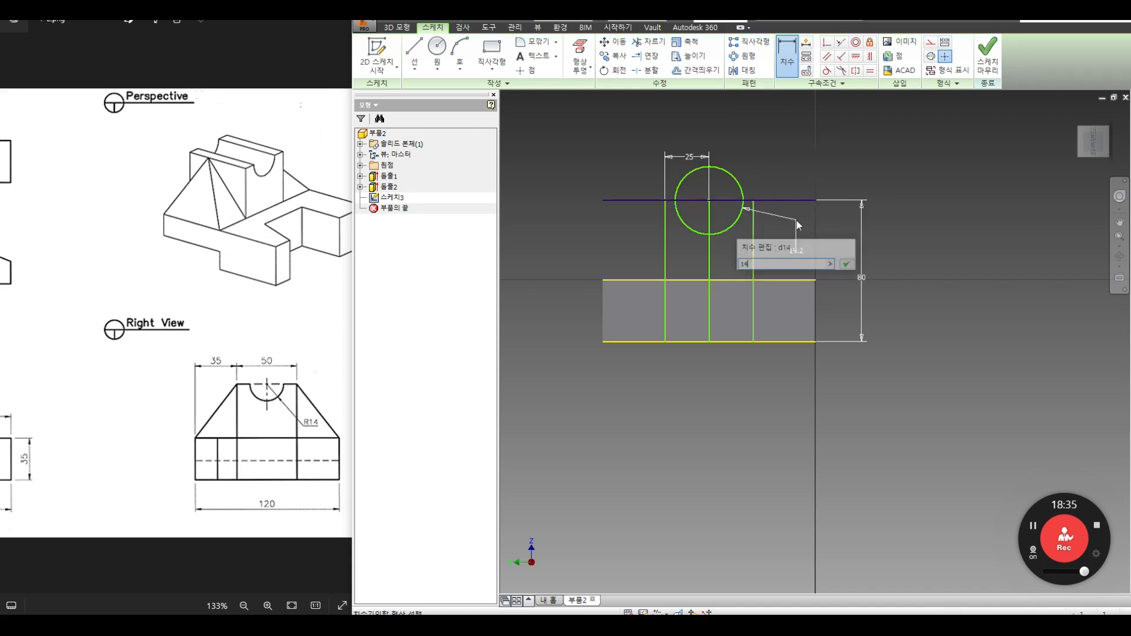
# Step: Trim the circle's upper half, the top line beyond the sides, and the arc chord
pyautogui.press('x')
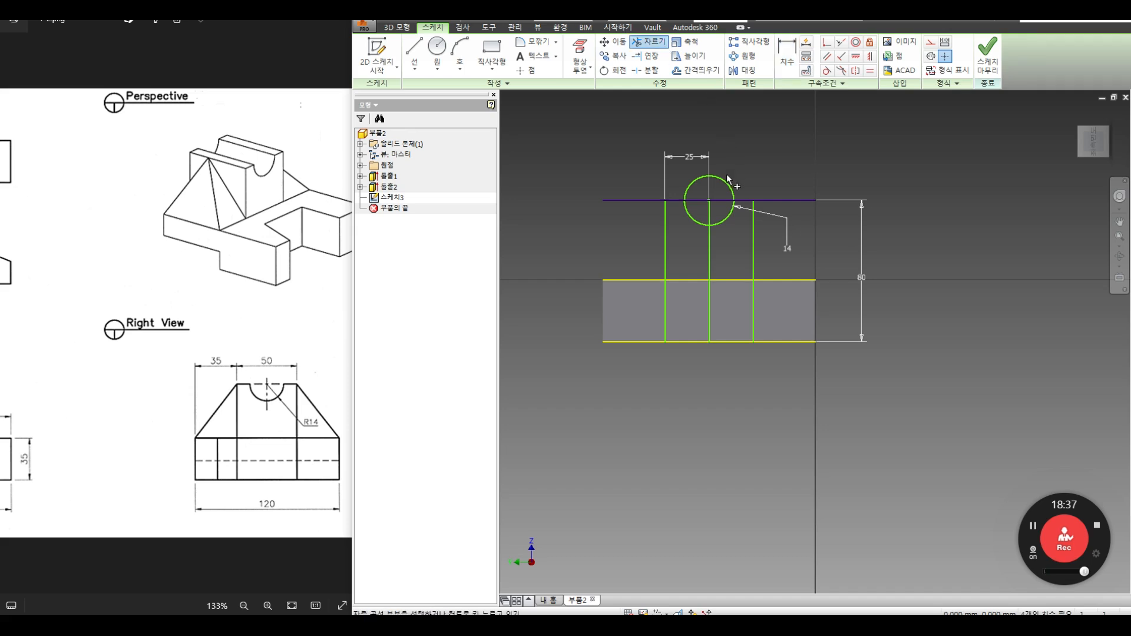
pyautogui.click(726, 184)
pyautogui.click(779, 201)
pyautogui.click(629, 201)
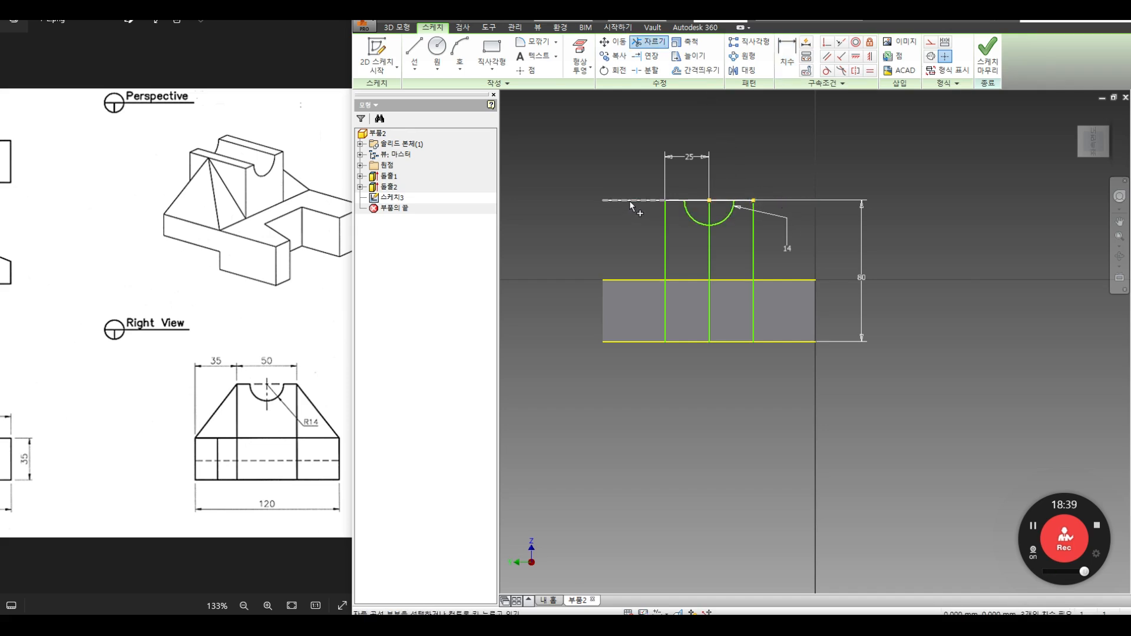
pyautogui.click(695, 201)
pyautogui.click(721, 201)
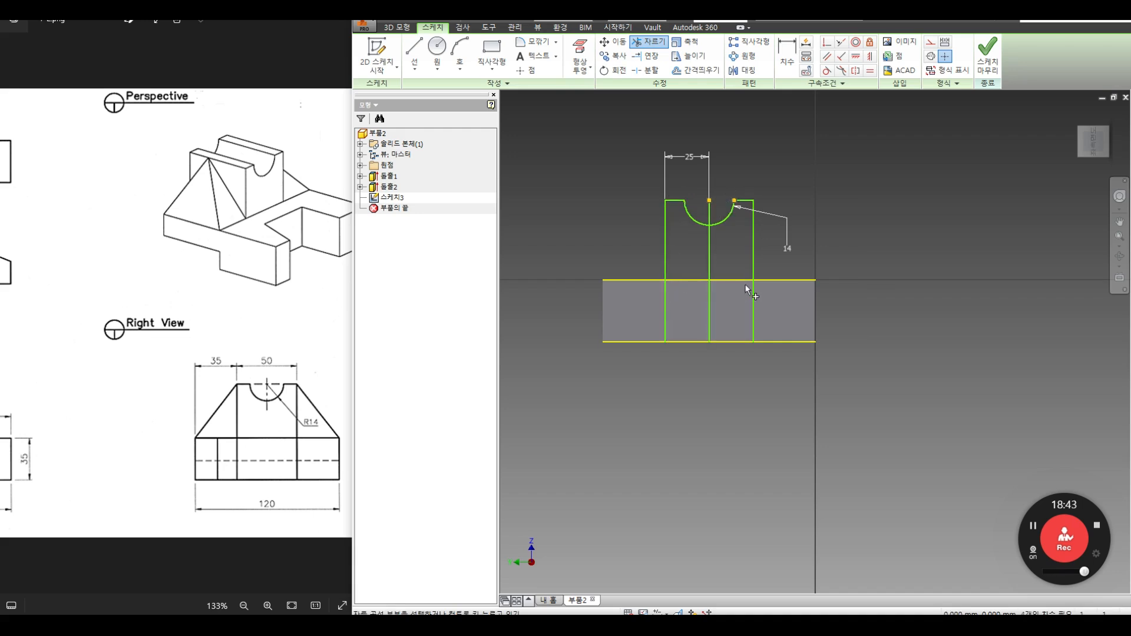
pyautogui.click(806, 56)
pyautogui.moveTo(829, 248); pyautogui.dragTo(790, 306)
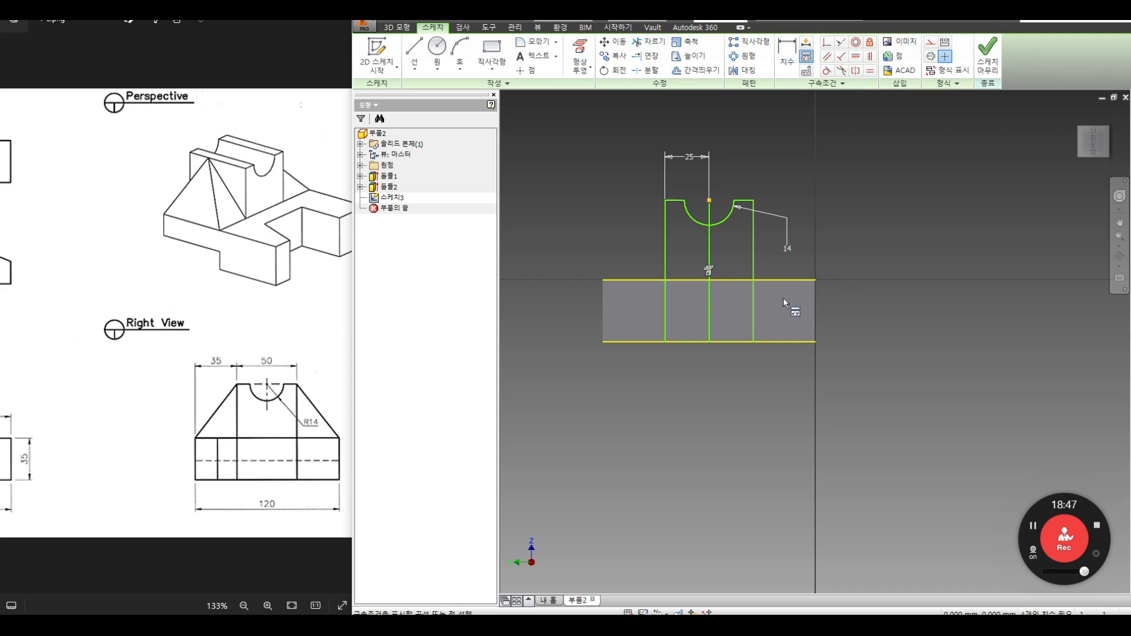
pyautogui.press('Delete')
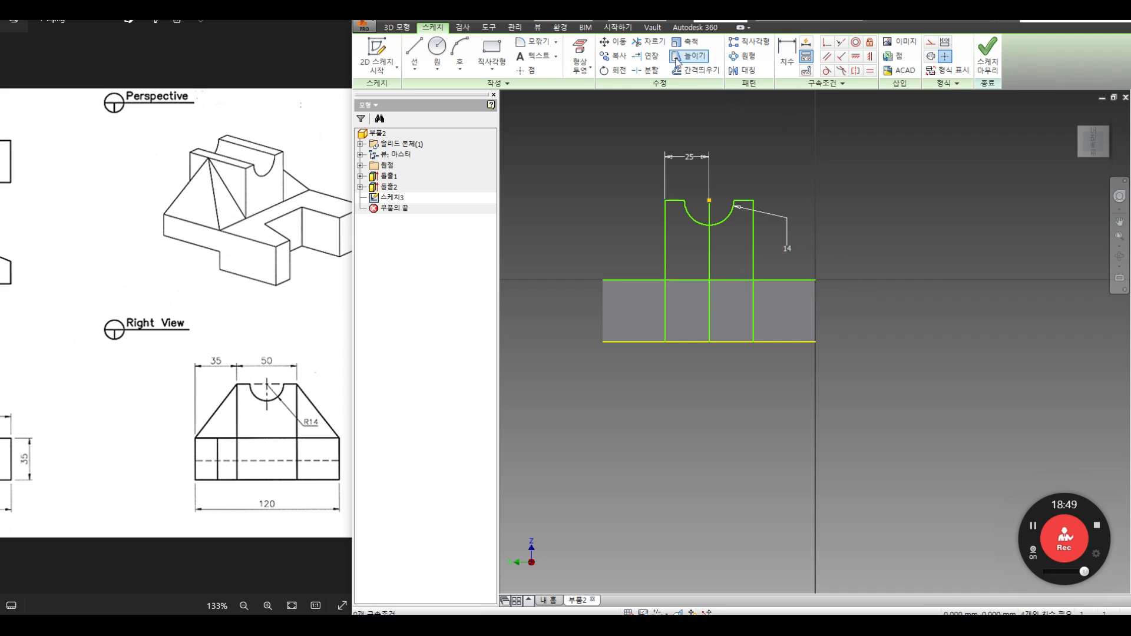
# Step: Trim away the lower parts of the left and right vertical lines
pyautogui.click(648, 41)
pyautogui.click(755, 298)
pyautogui.click(667, 301)
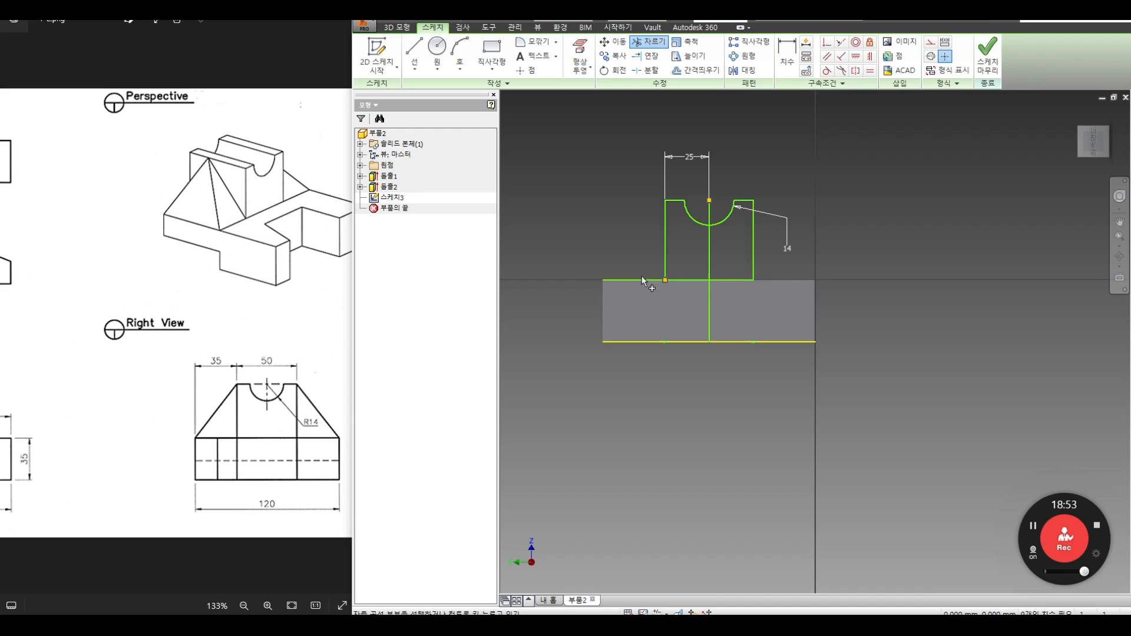
pyautogui.rightClick(661, 306)
pyautogui.click(707, 311)
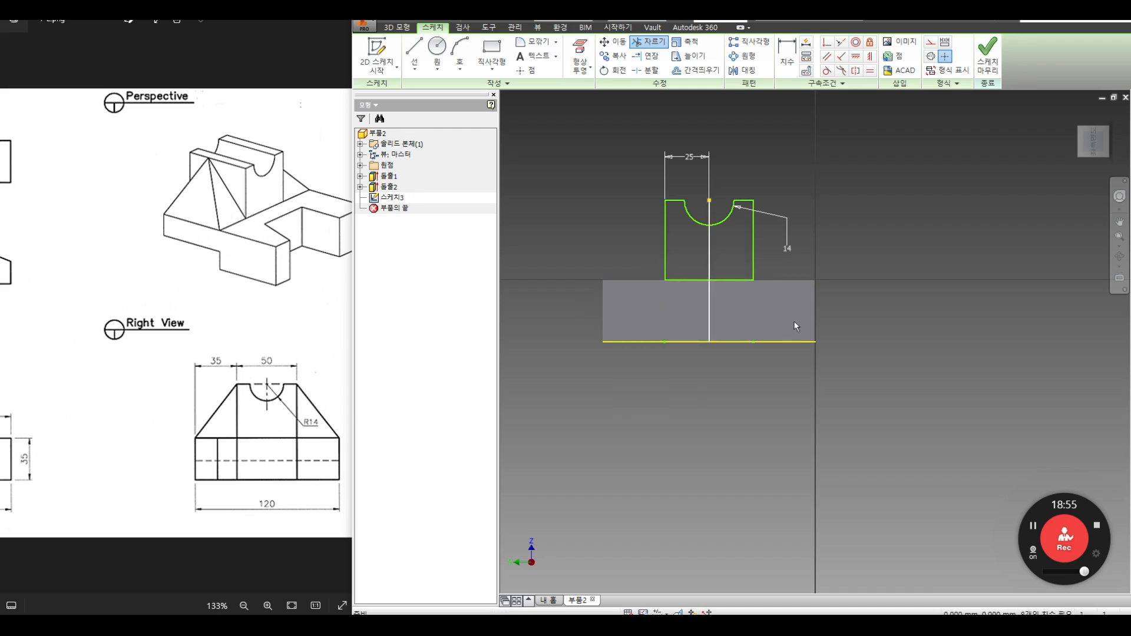
# Step: Delete the projected bottom line and the centre line with its 25 dimension
pyautogui.click(777, 342)
pyautogui.press('Delete')
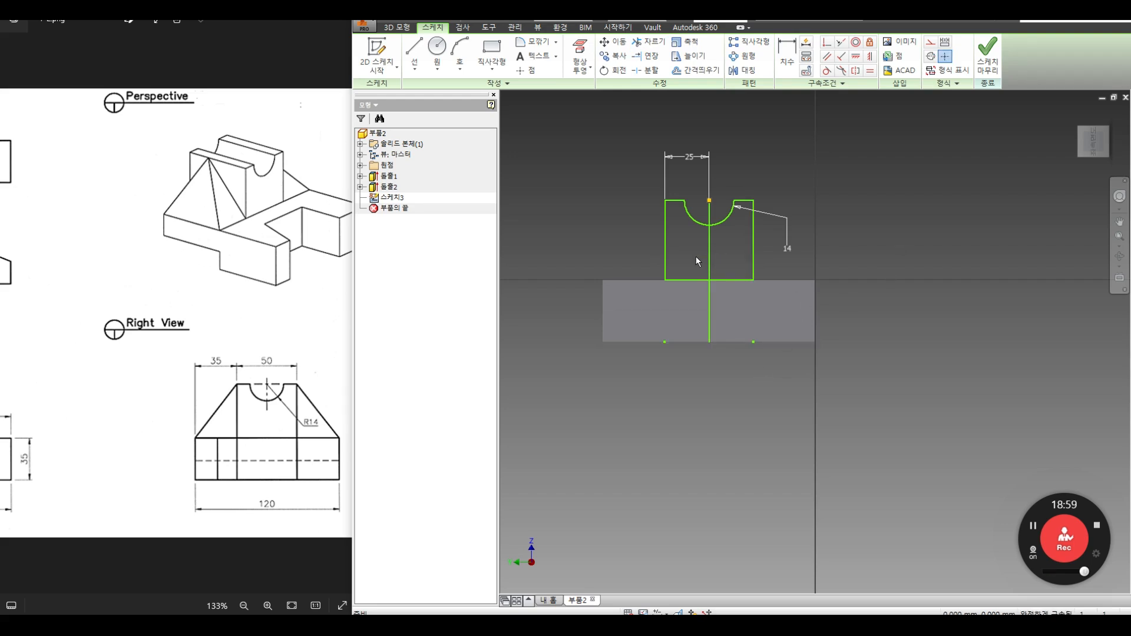
pyautogui.moveTo(754, 335); pyautogui.dragTo(680, 330)
pyautogui.press('Delete')
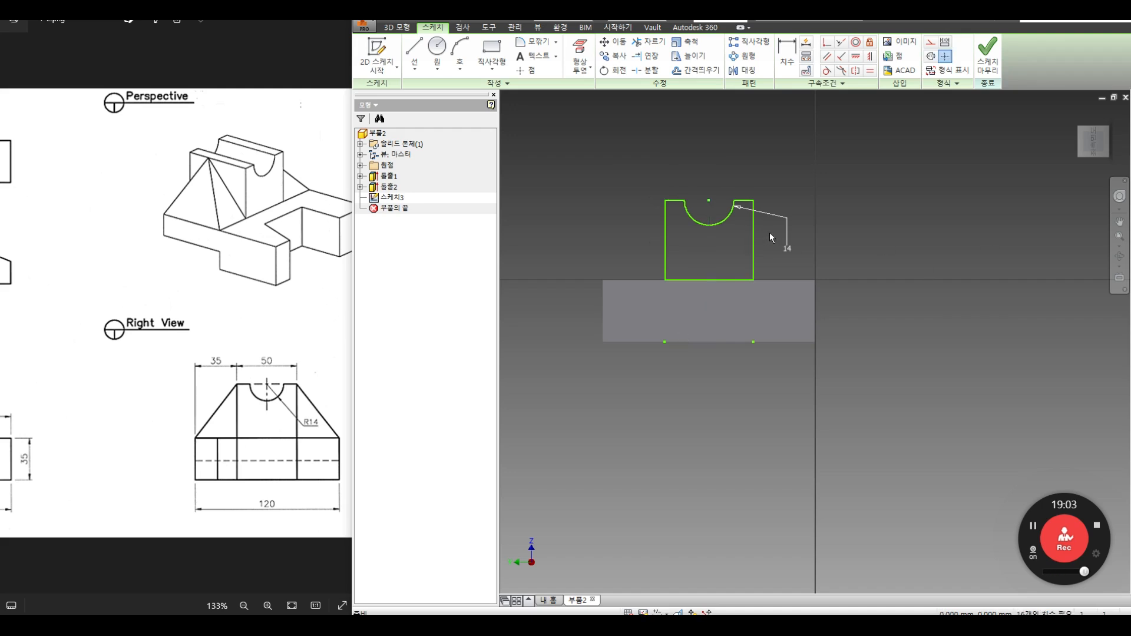
pyautogui.moveTo(154, 322); pyautogui.dragTo(330, 326)
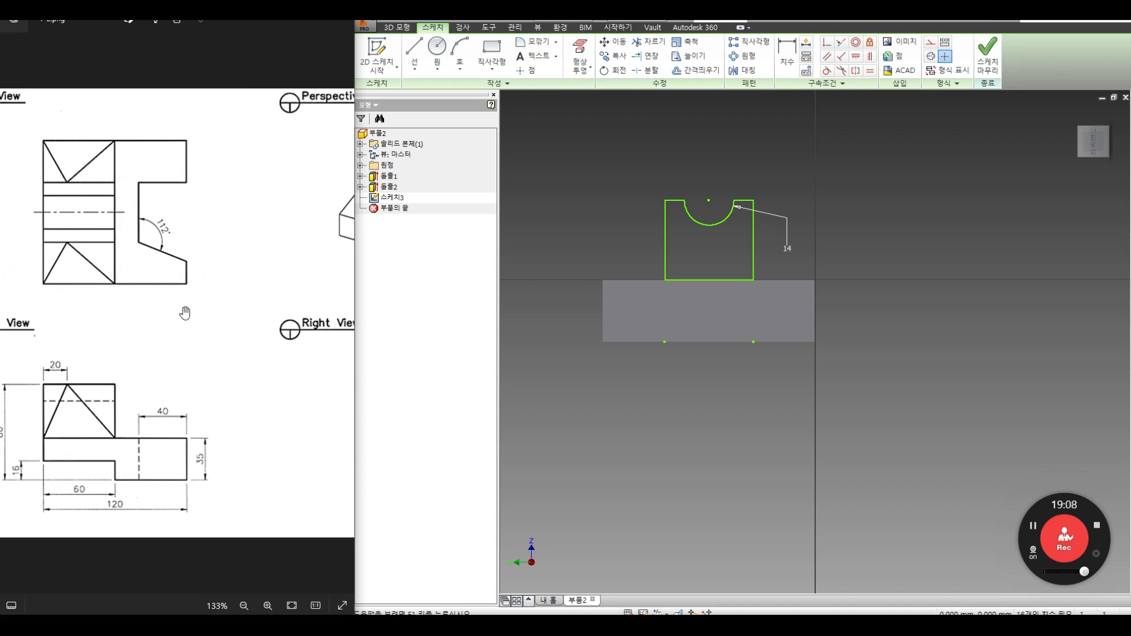
pyautogui.moveTo(222, 308); pyautogui.dragTo(123, 305)
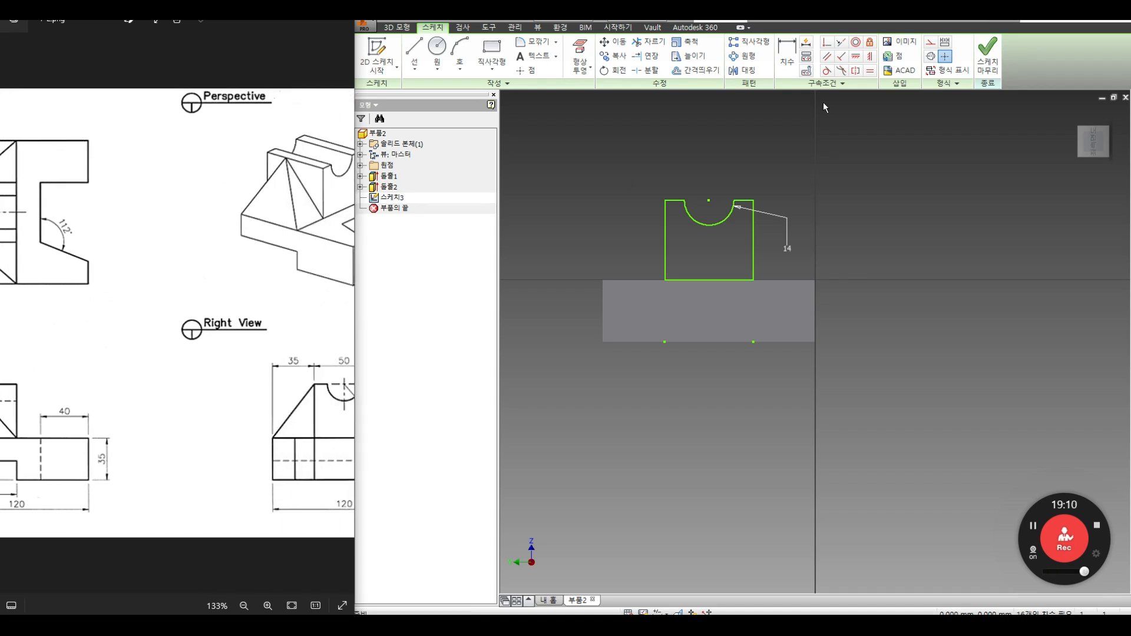
# Step: Extrude the R14-notched profile 60 mm, flipped into the base, joined to the body
pyautogui.click(987, 56)
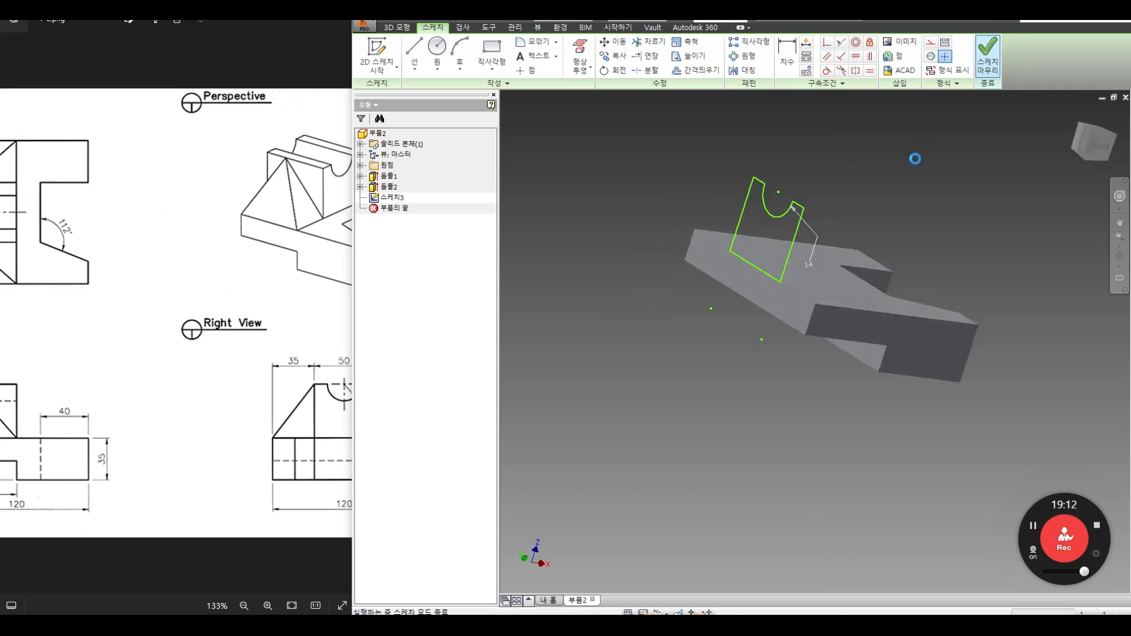
pyautogui.press('e')
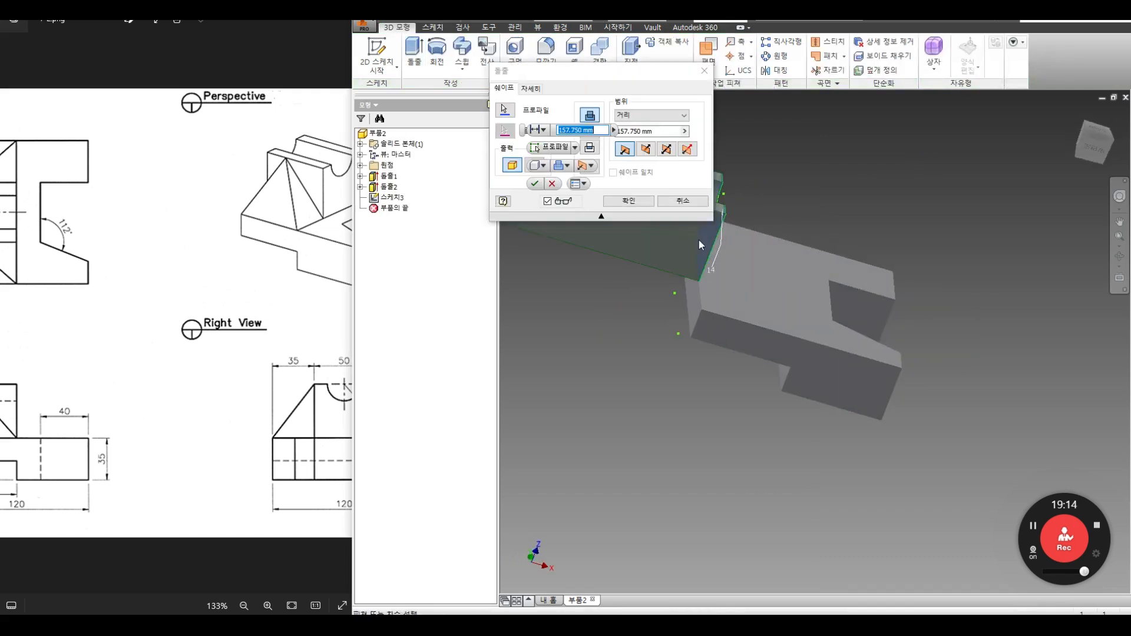
pyautogui.write('60')
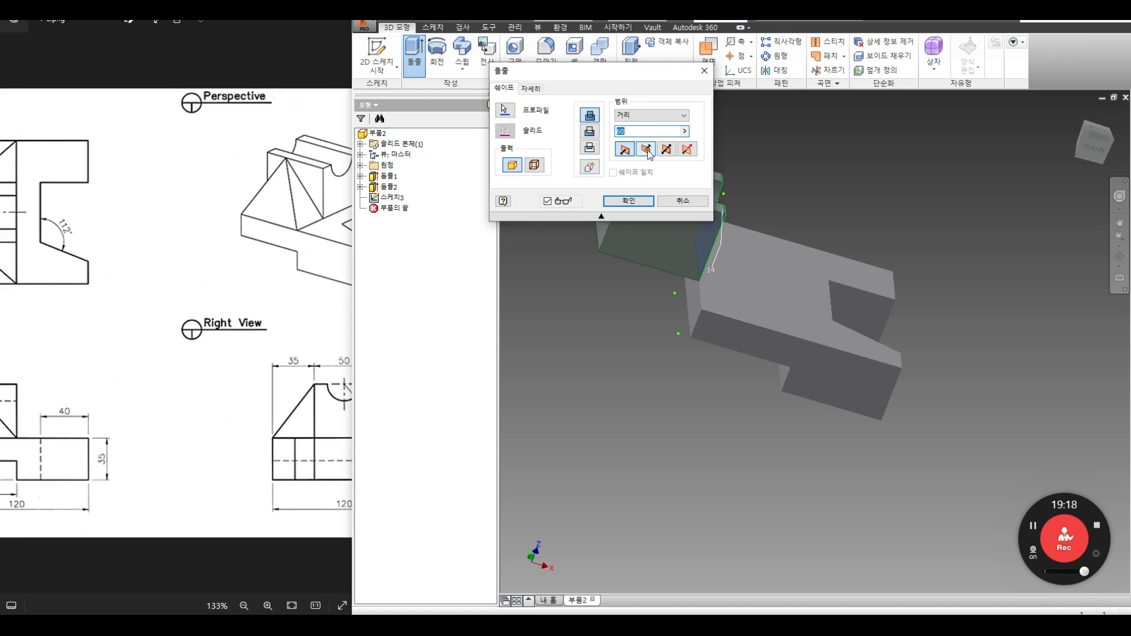
pyautogui.click(646, 149)
pyautogui.click(591, 117)
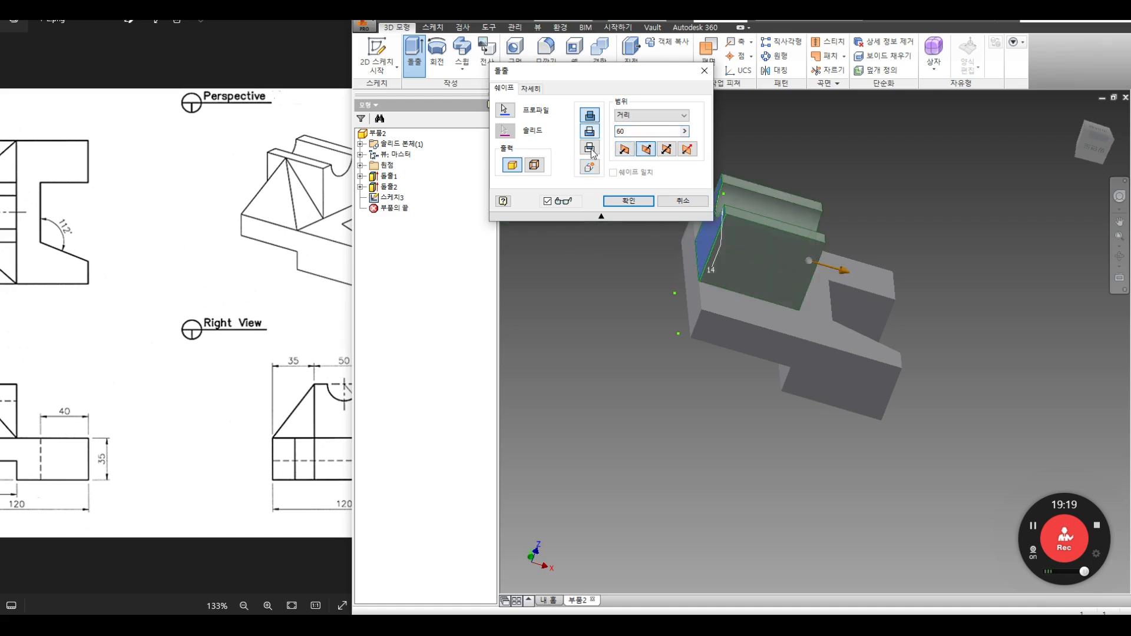
pyautogui.click(628, 201)
pyautogui.click(1119, 257)
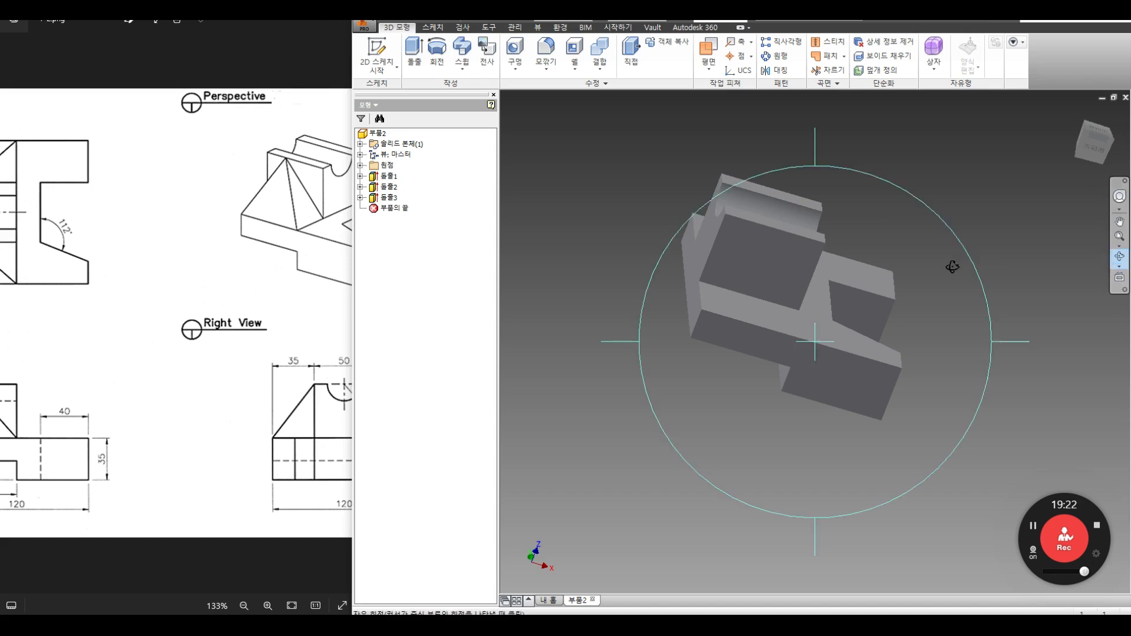
pyautogui.moveTo(796, 277); pyautogui.dragTo(730, 275)
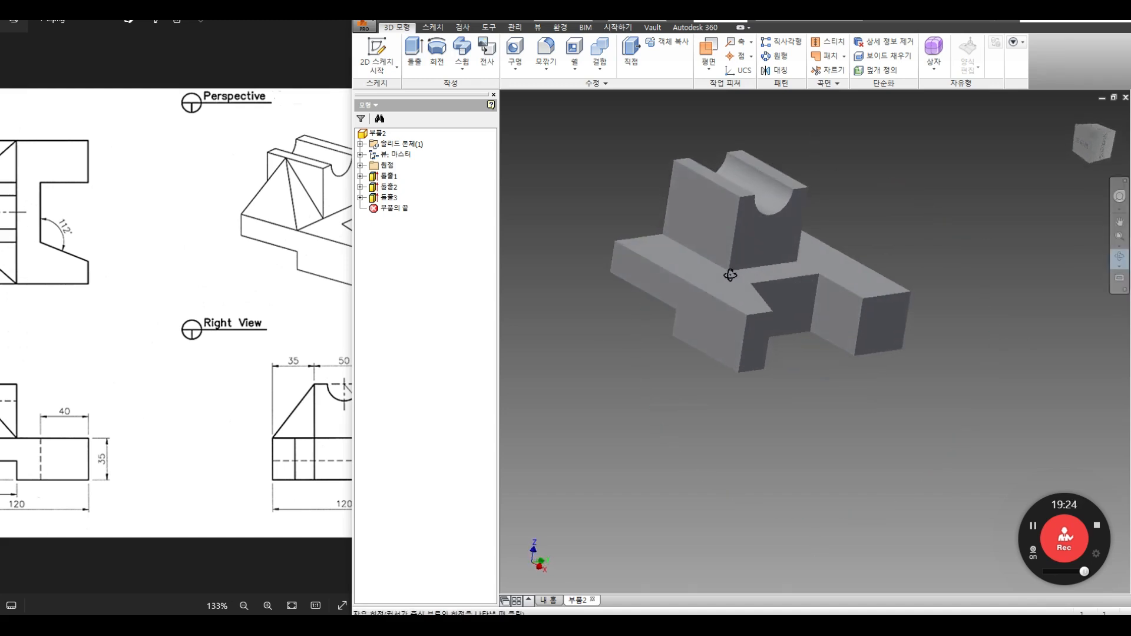
pyautogui.scroll(-3, 732, 267)
pyautogui.moveTo(732, 268); pyautogui.dragTo(821, 333, button='middle')
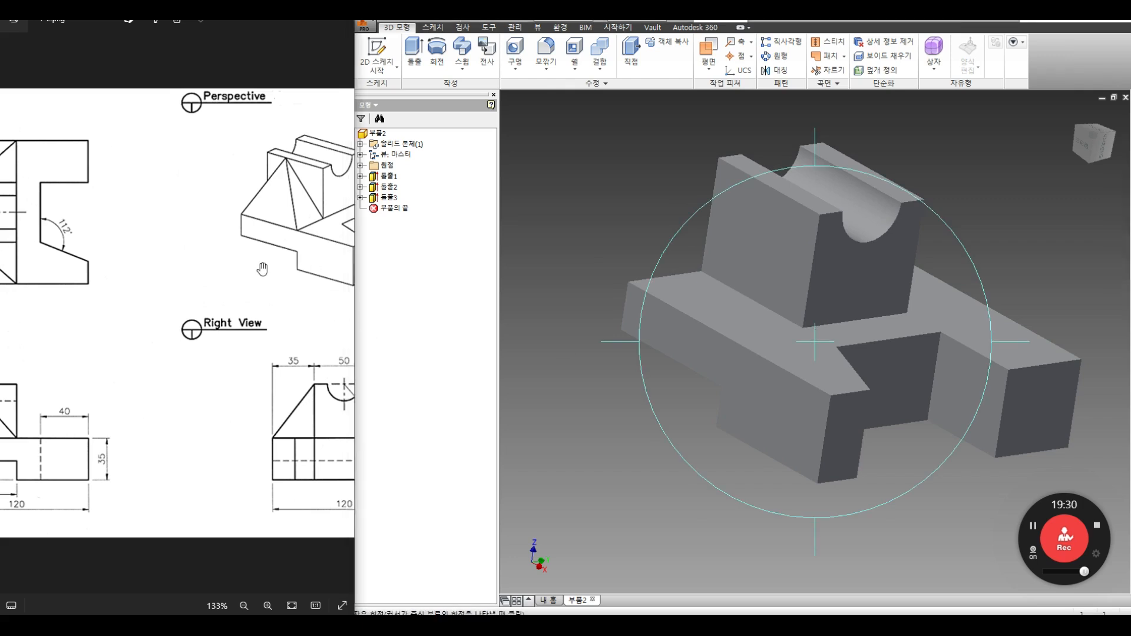
pyautogui.scroll(-2, 263, 269)
pyautogui.scroll(-1, 262, 269)
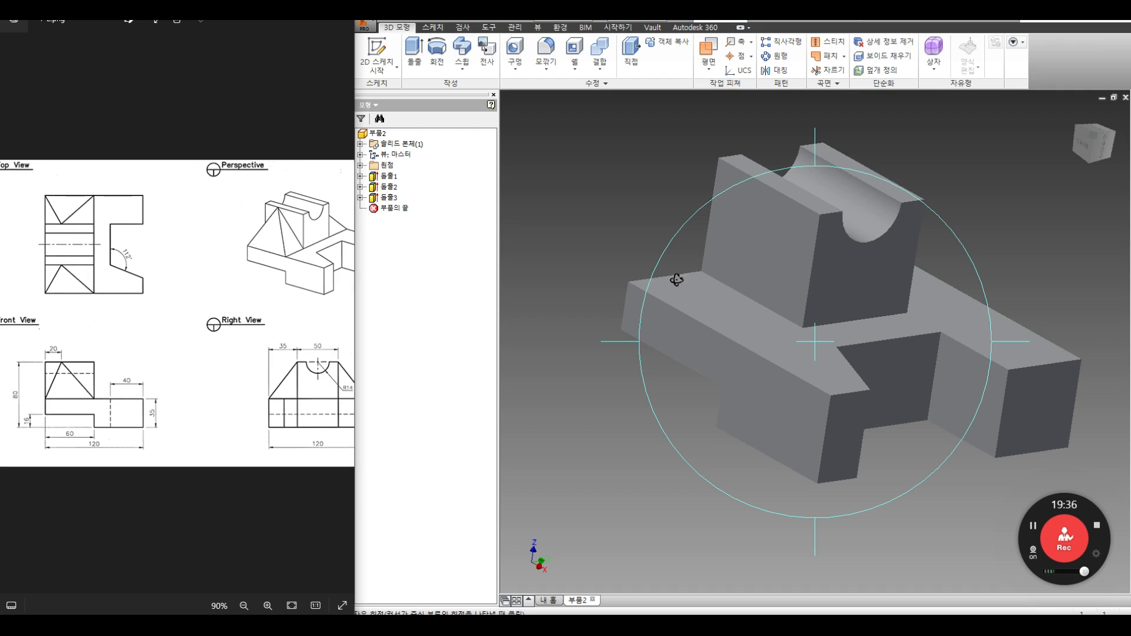
pyautogui.moveTo(697, 292); pyautogui.dragTo(798, 322)
# Step: Sketch a rectangle on the block's face from its projected right and horizontal edges
pyautogui.press('Escape')
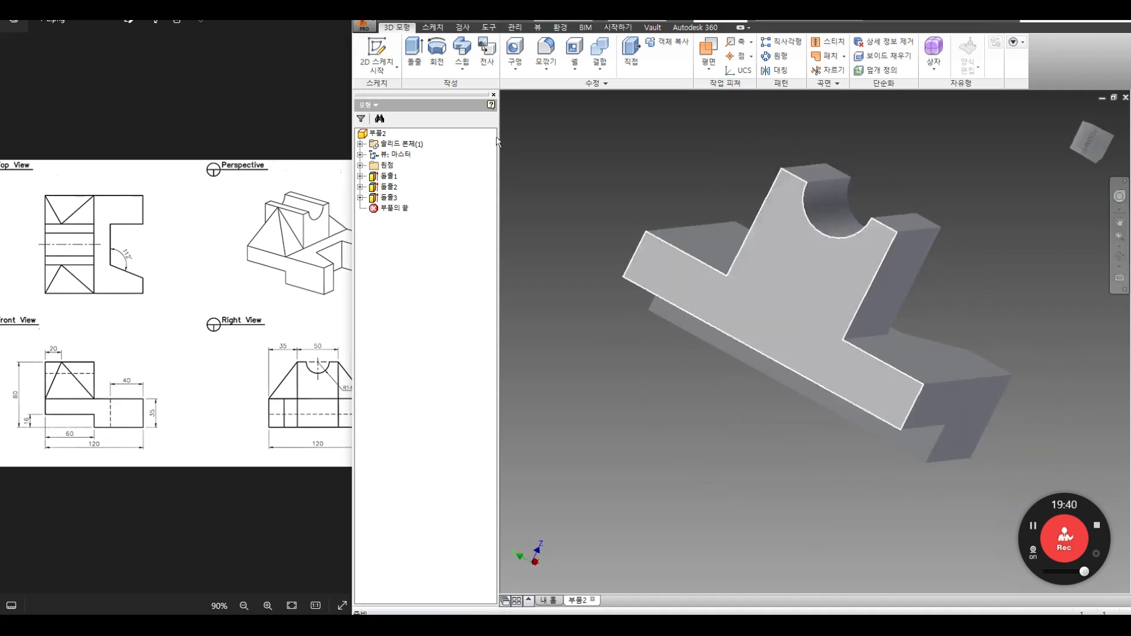
pyautogui.click(377, 54)
pyautogui.click(796, 329)
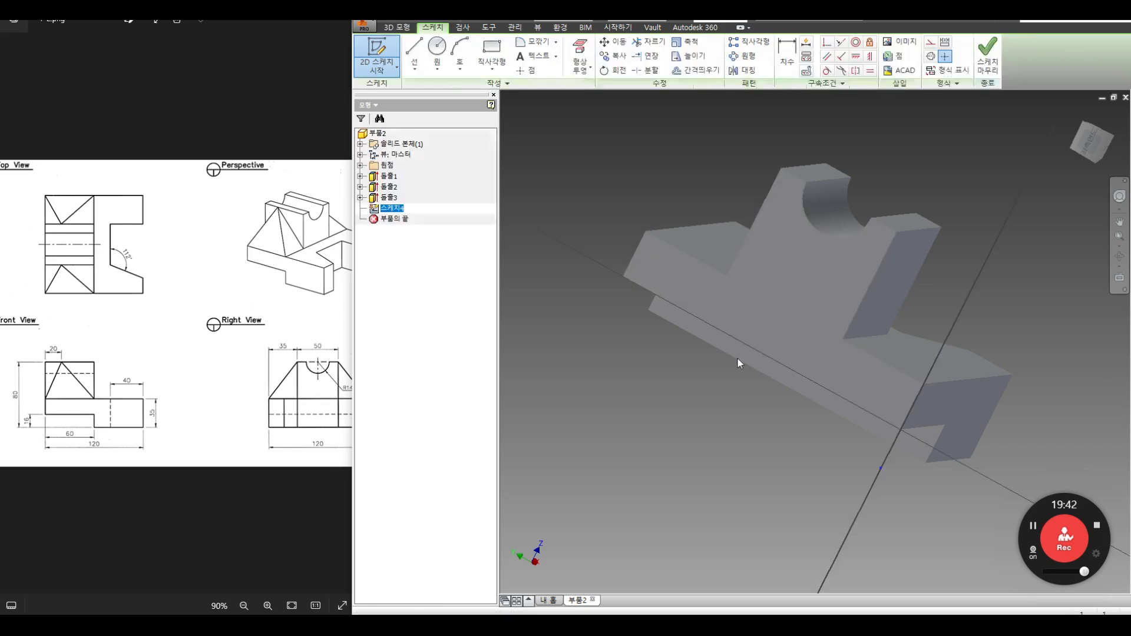
pyautogui.click(580, 71)
pyautogui.click(592, 92)
pyautogui.click(723, 149)
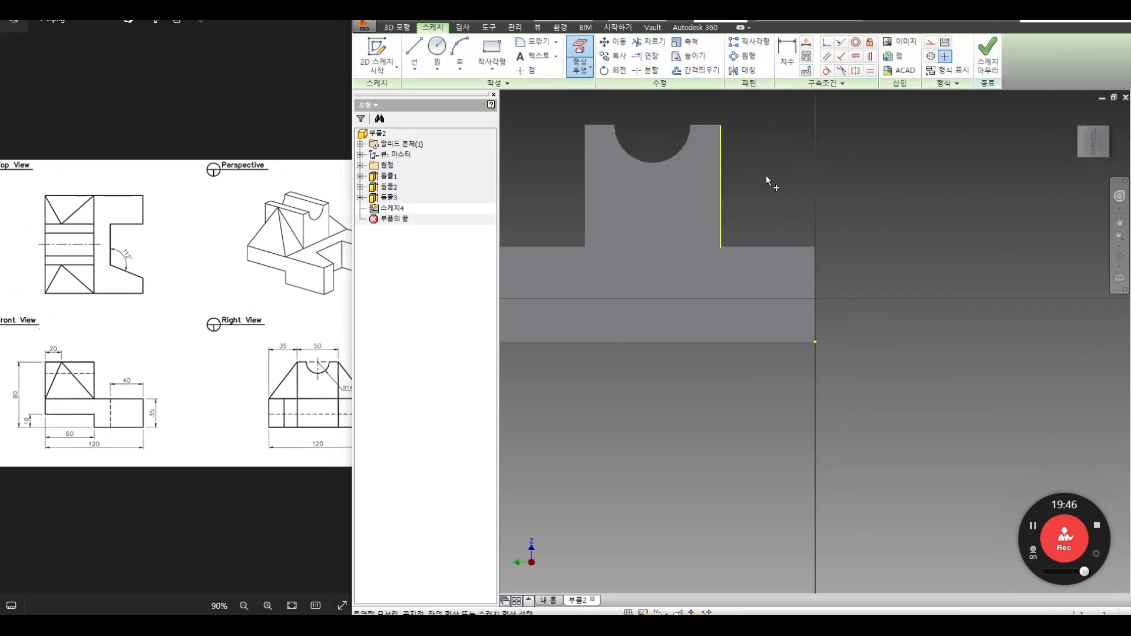
pyautogui.click(802, 247)
pyautogui.click(491, 52)
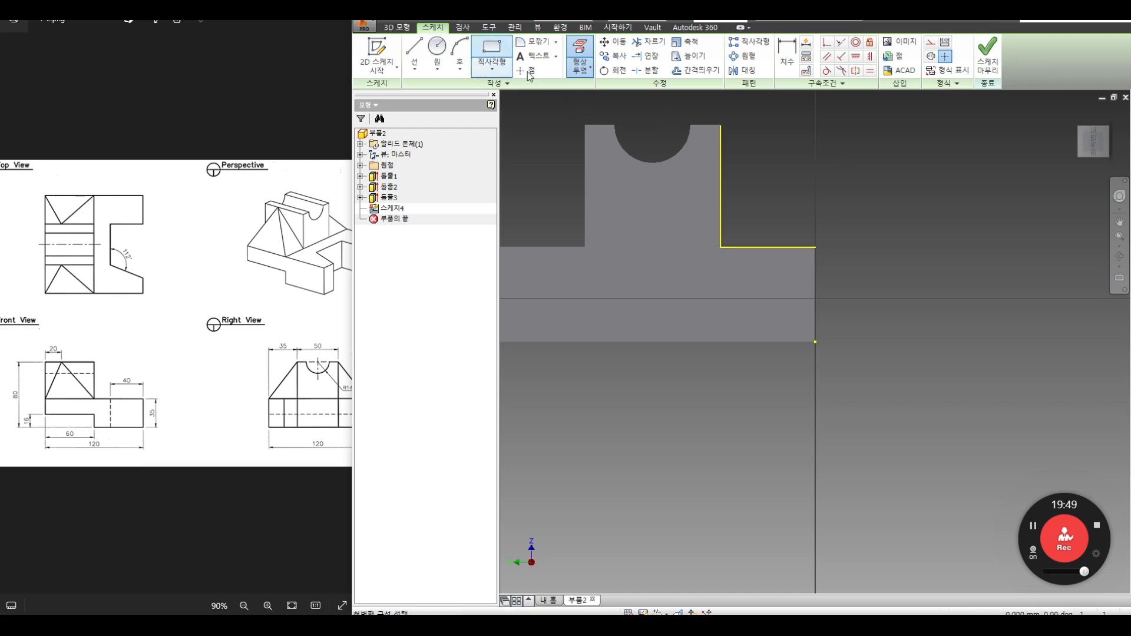
pyautogui.click(815, 247)
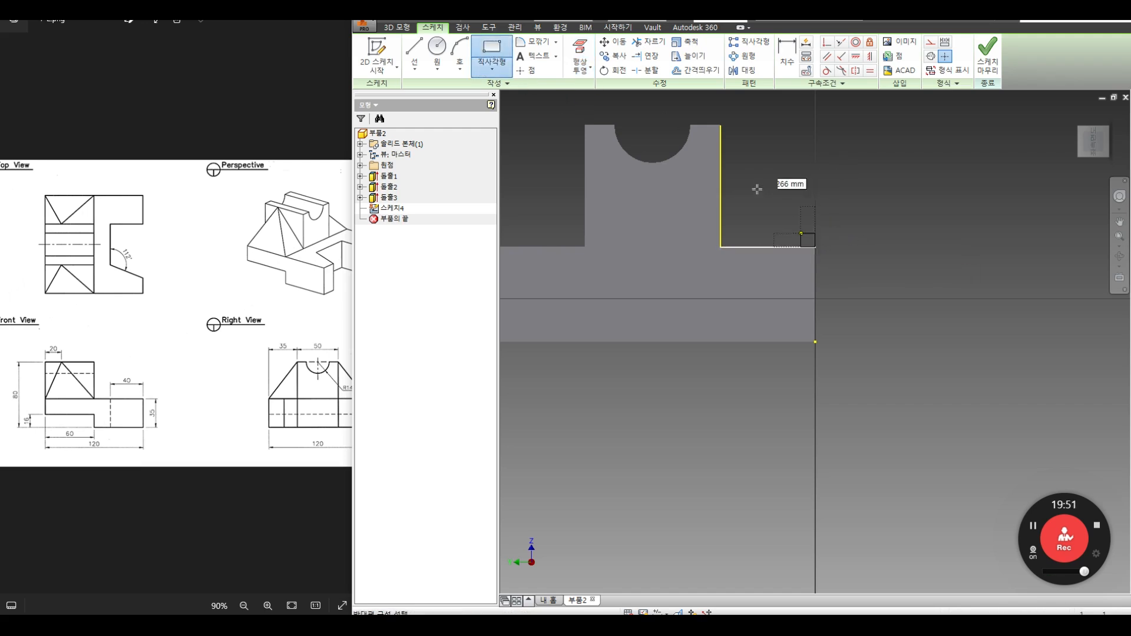
pyautogui.click(722, 127)
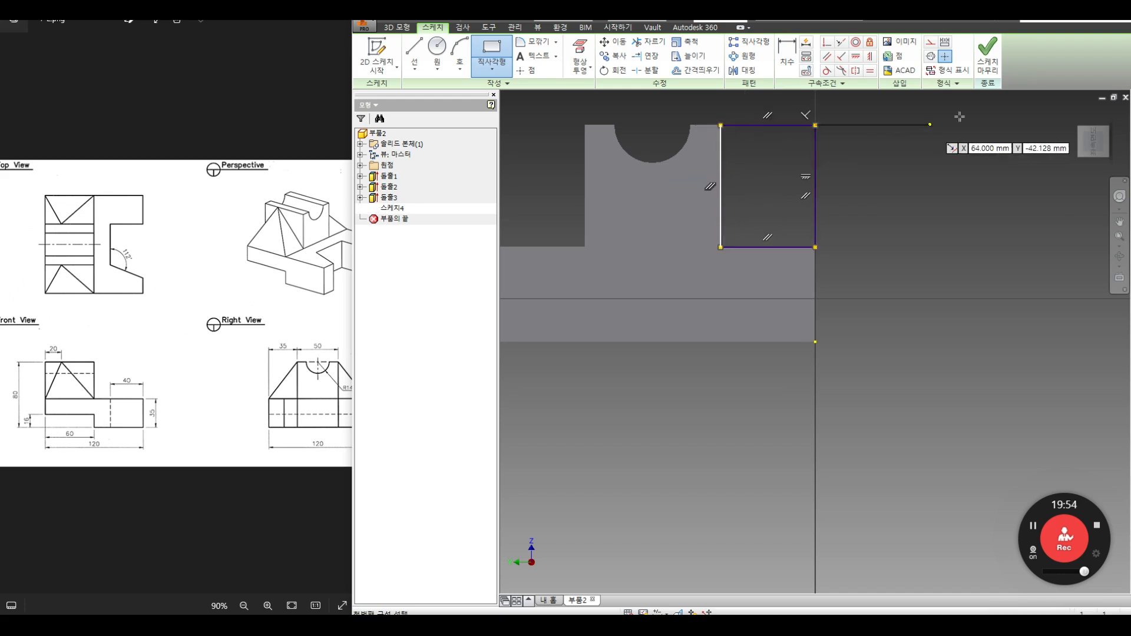
pyautogui.click(987, 58)
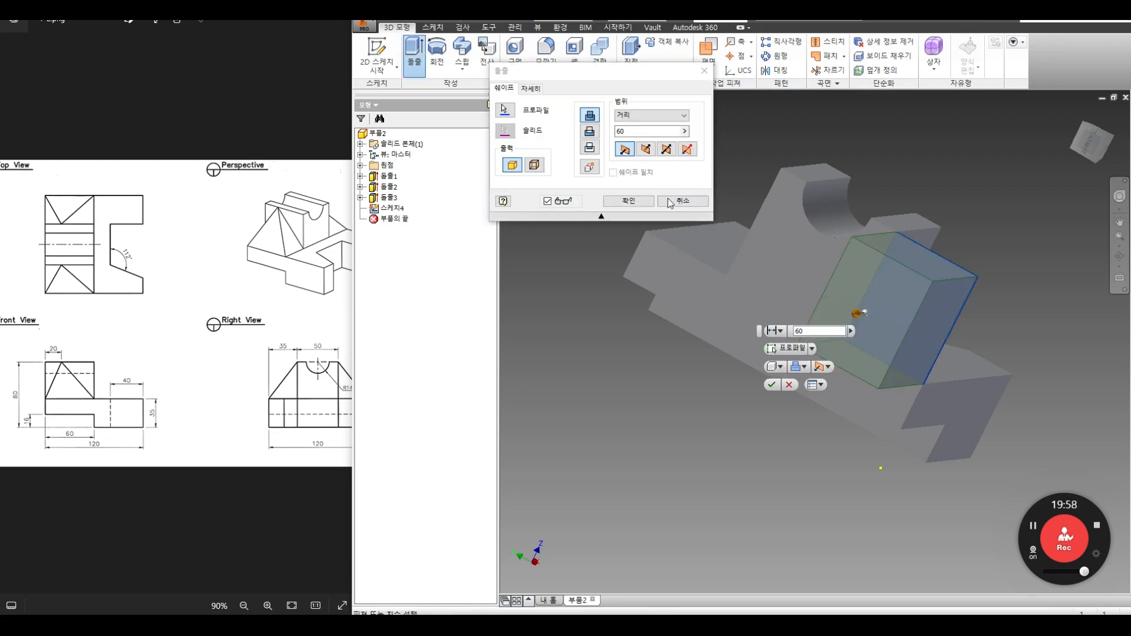
# Step: Extrude the rectangle 60 mm into the body as a new separate solid
pyautogui.click(1119, 256)
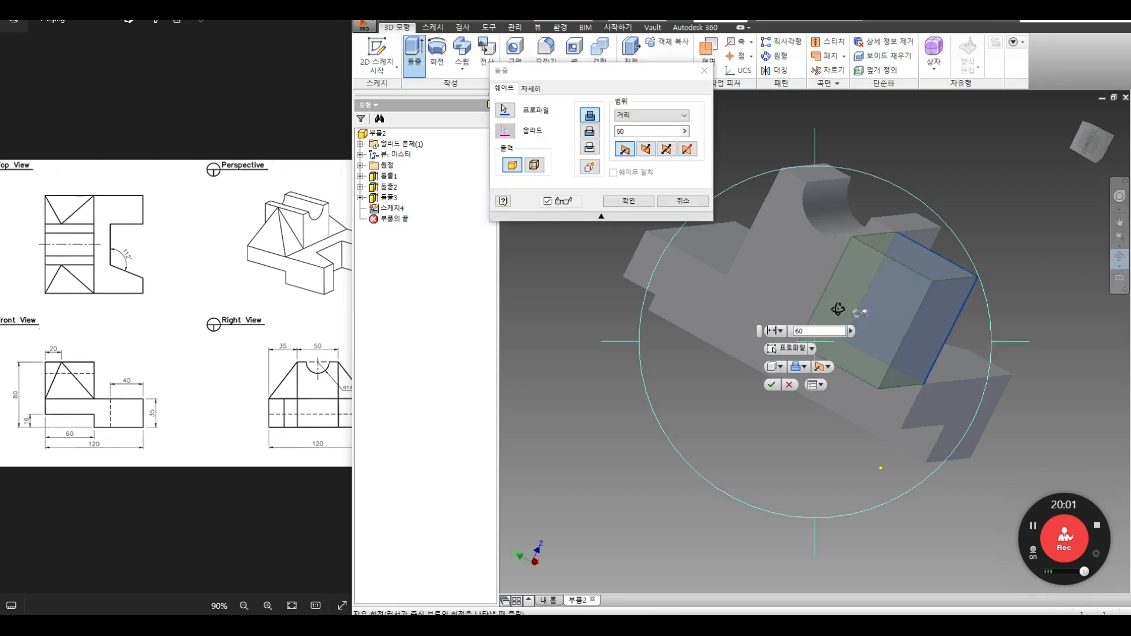
pyautogui.moveTo(829, 269); pyautogui.dragTo(750, 286)
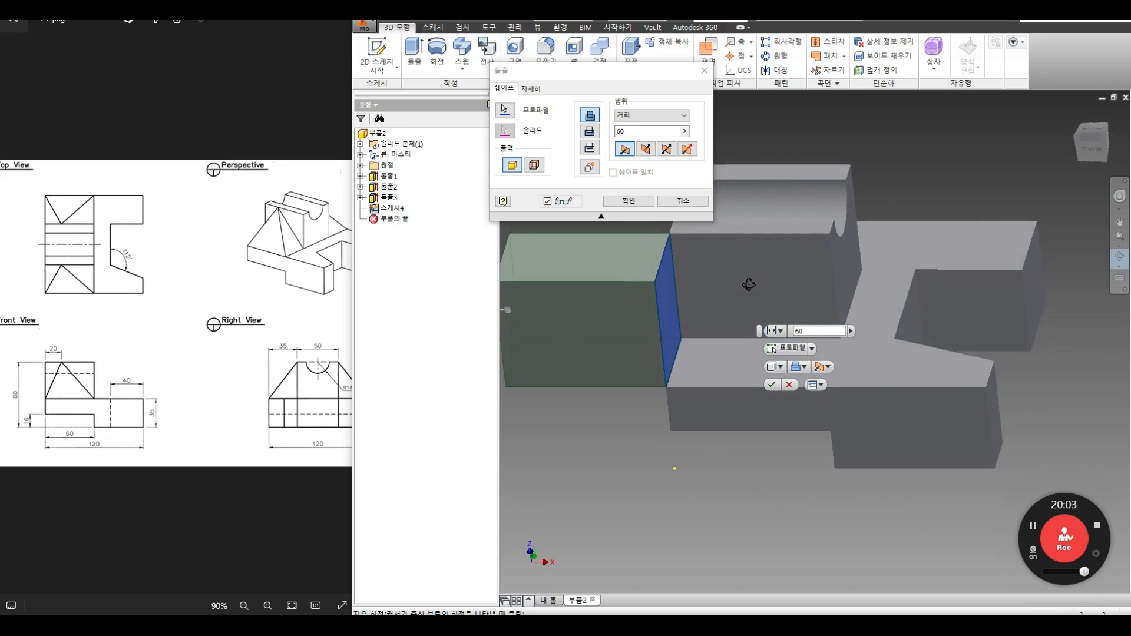
pyautogui.click(644, 149)
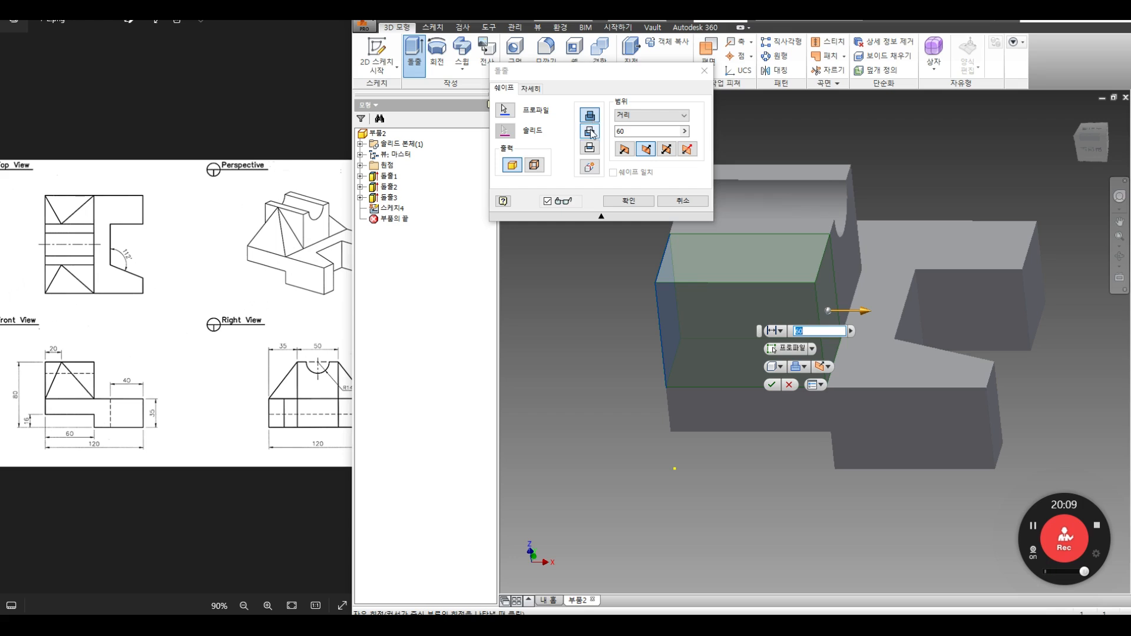
pyautogui.click(589, 167)
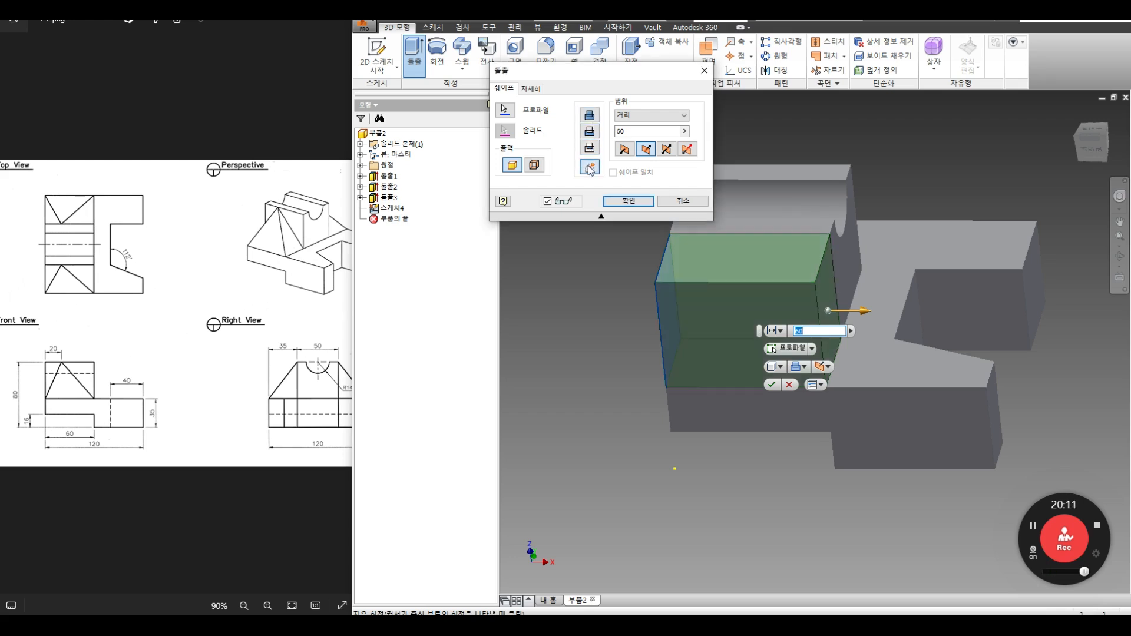
pyautogui.click(641, 201)
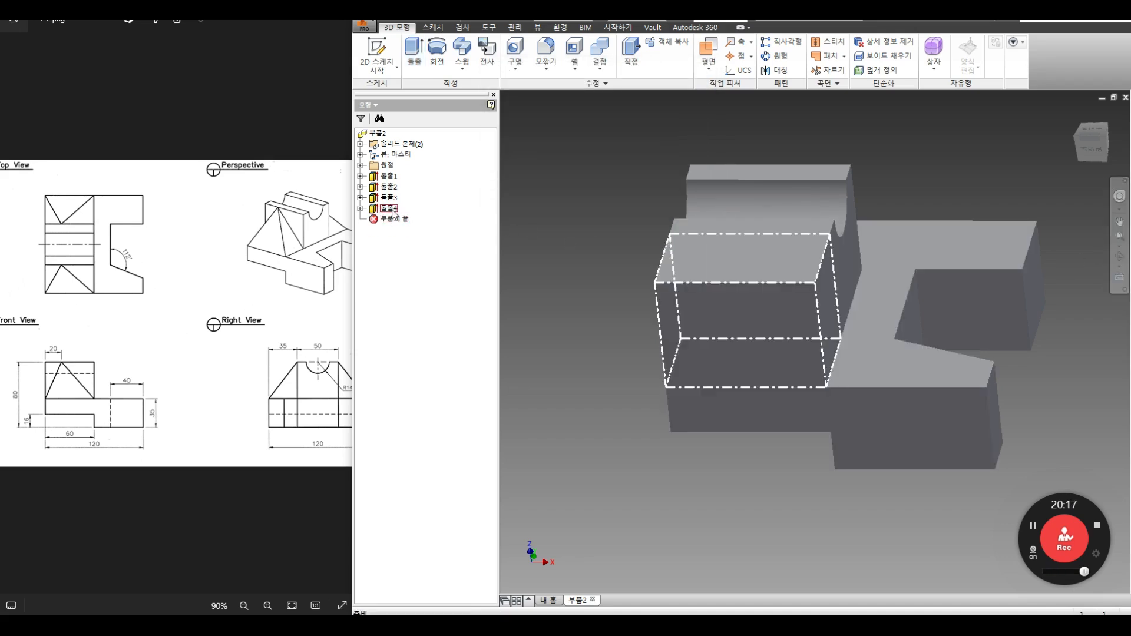
# Step: Start a sketch on the block's left face and project its end edge
pyautogui.click(1119, 256)
pyautogui.moveTo(735, 336); pyautogui.dragTo(694, 338)
pyautogui.press('Escape')
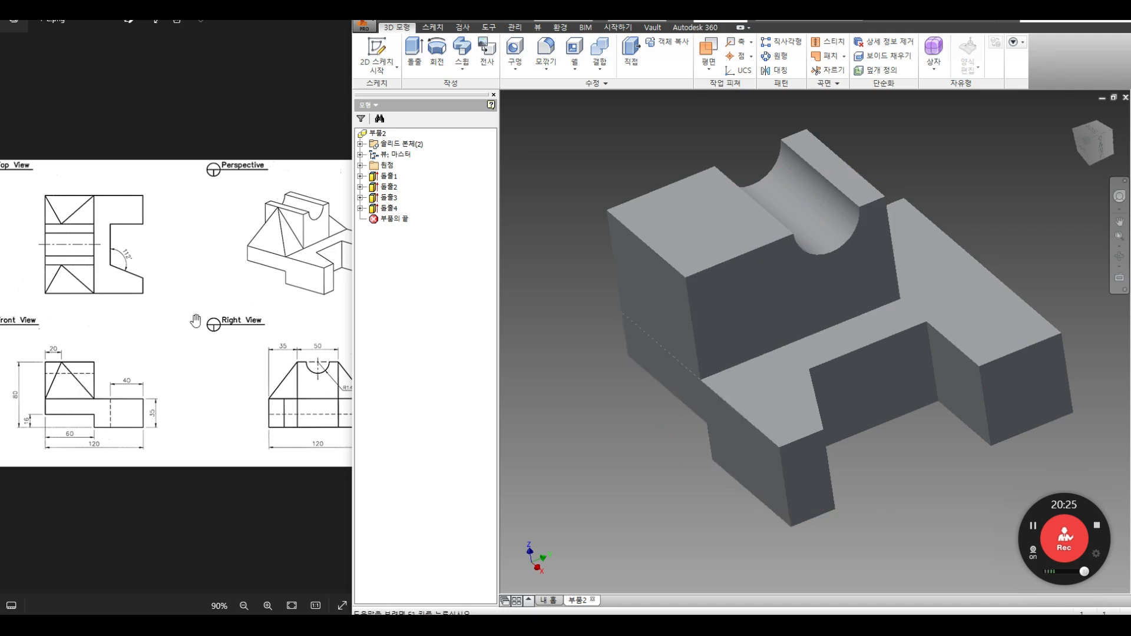
pyautogui.click(377, 53)
pyautogui.click(635, 278)
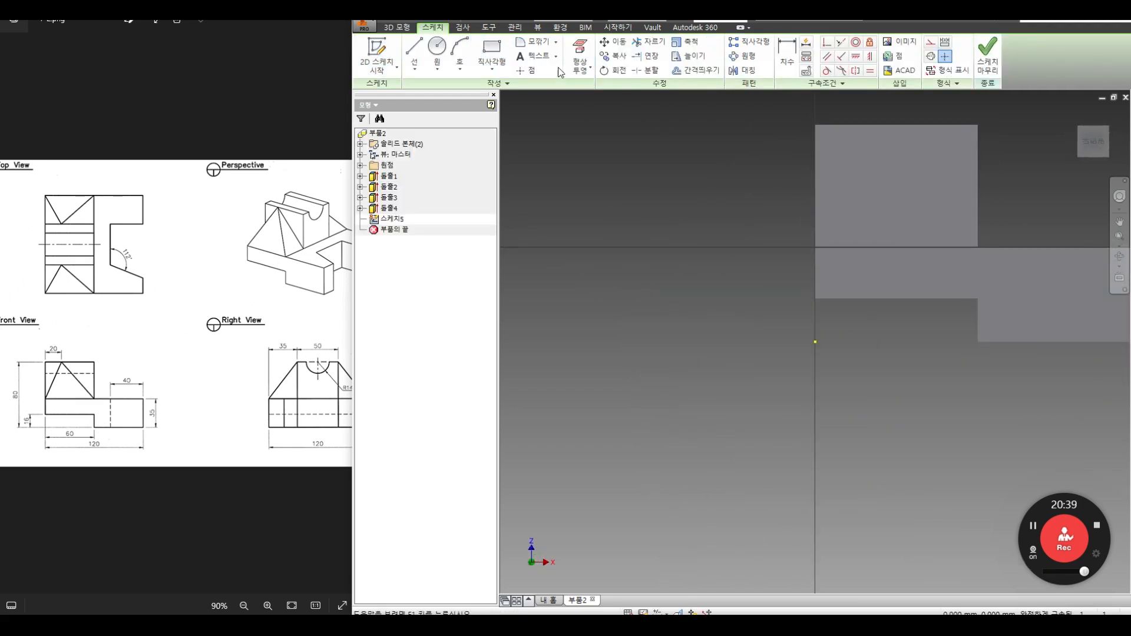
pyautogui.click(589, 69)
pyautogui.click(597, 91)
pyautogui.click(815, 171)
# Step: Offset the edge inward into a line dimensioned 20 mm away, then finish the sketch
pyautogui.moveTo(714, 222); pyautogui.dragTo(609, 284, button='middle')
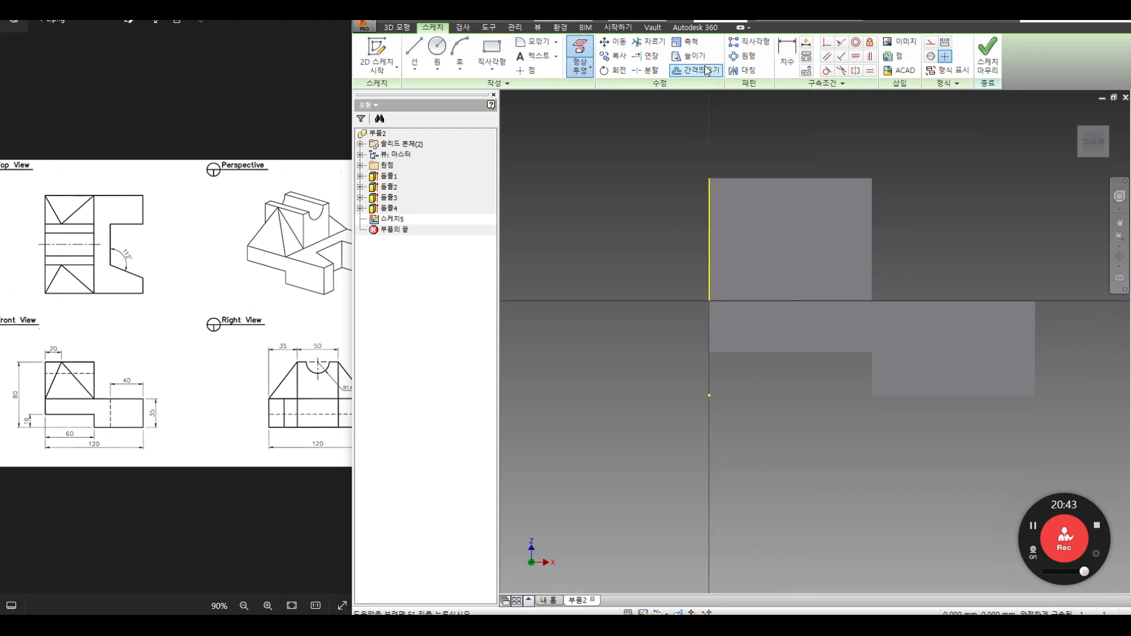
pyautogui.click(695, 70)
pyautogui.rightClick(761, 205)
pyautogui.click(782, 208)
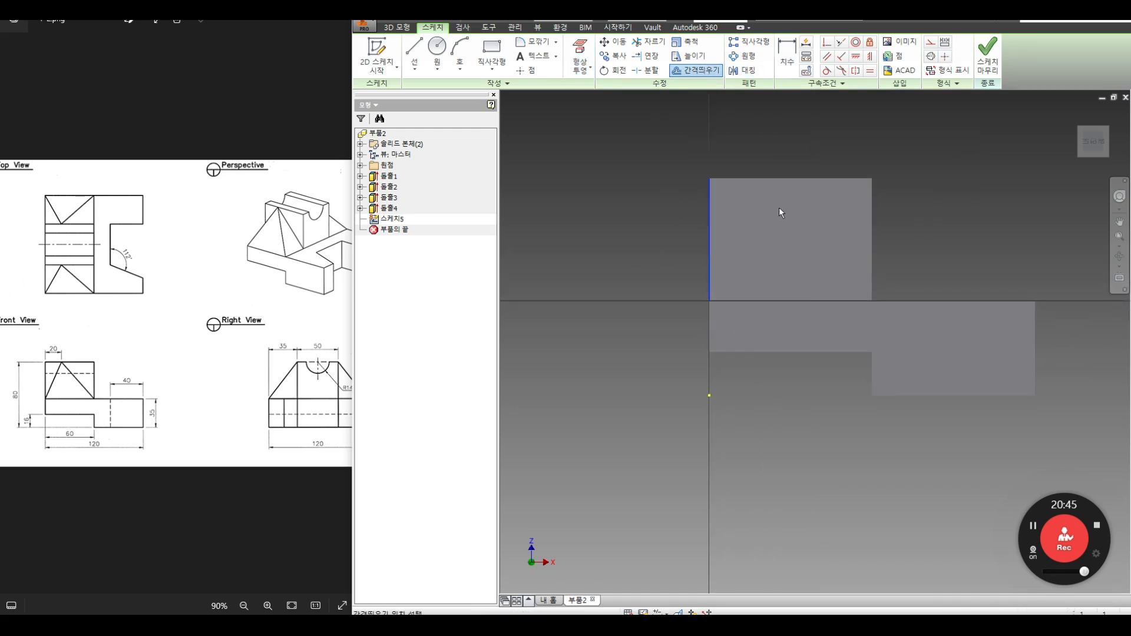
pyautogui.click(767, 207)
pyautogui.click(787, 56)
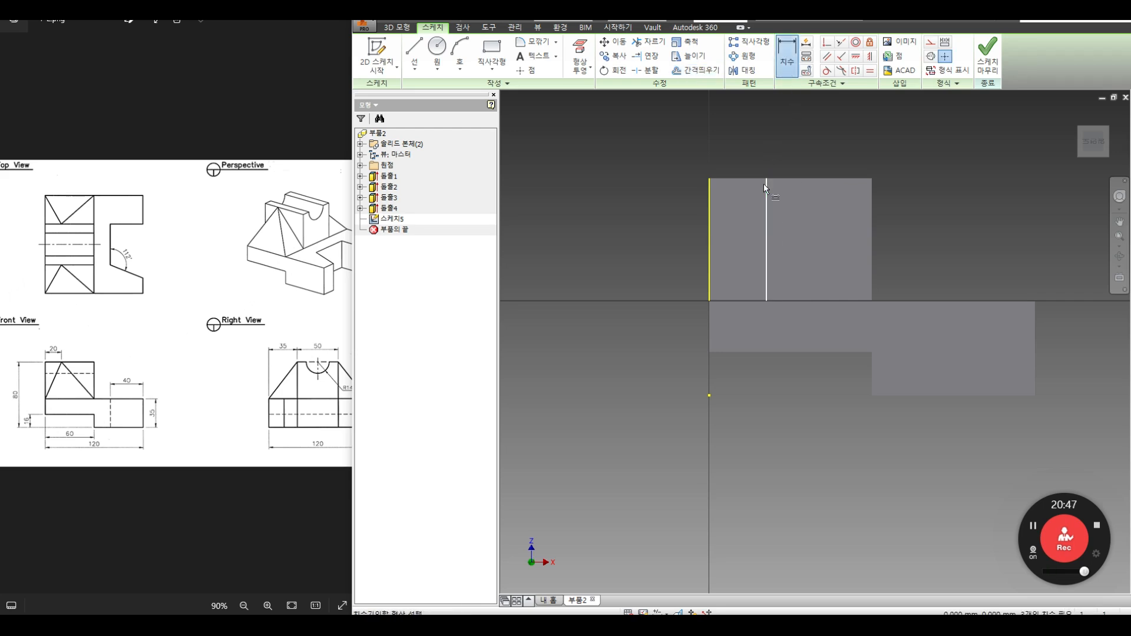
pyautogui.click(766, 184)
pyautogui.click(709, 193)
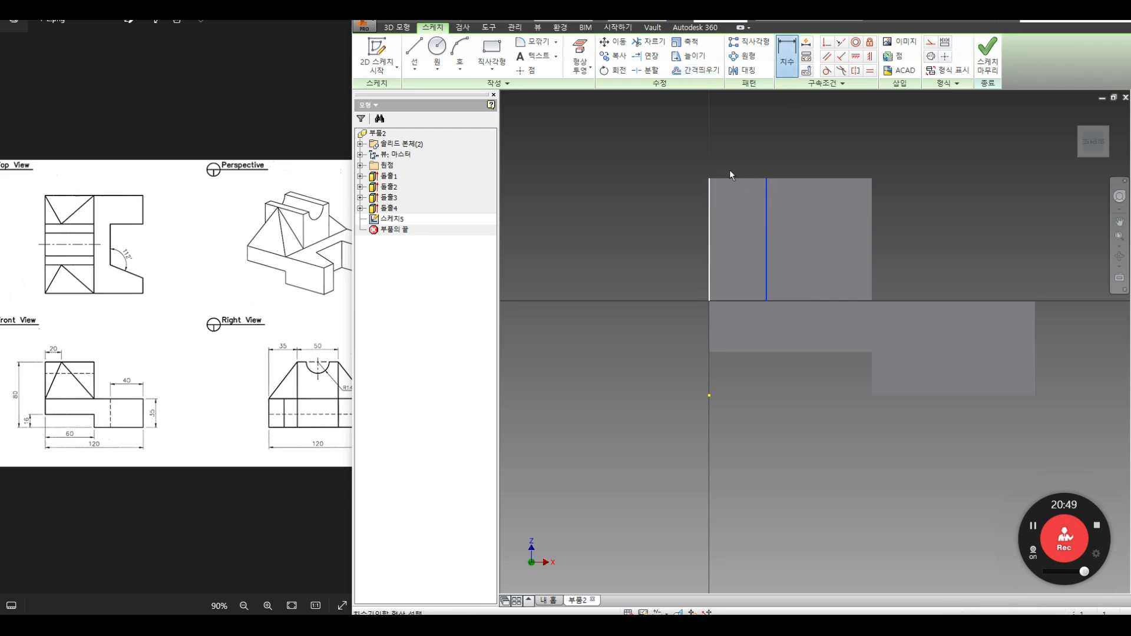
pyautogui.click(734, 151)
pyautogui.write('20')
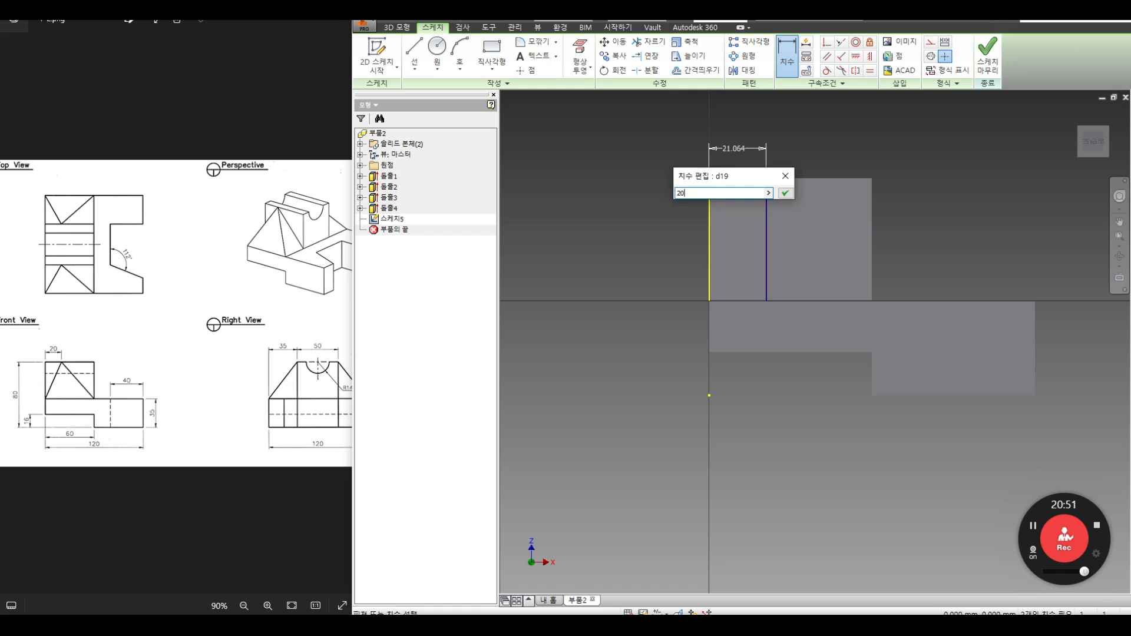
pyautogui.press('Return')
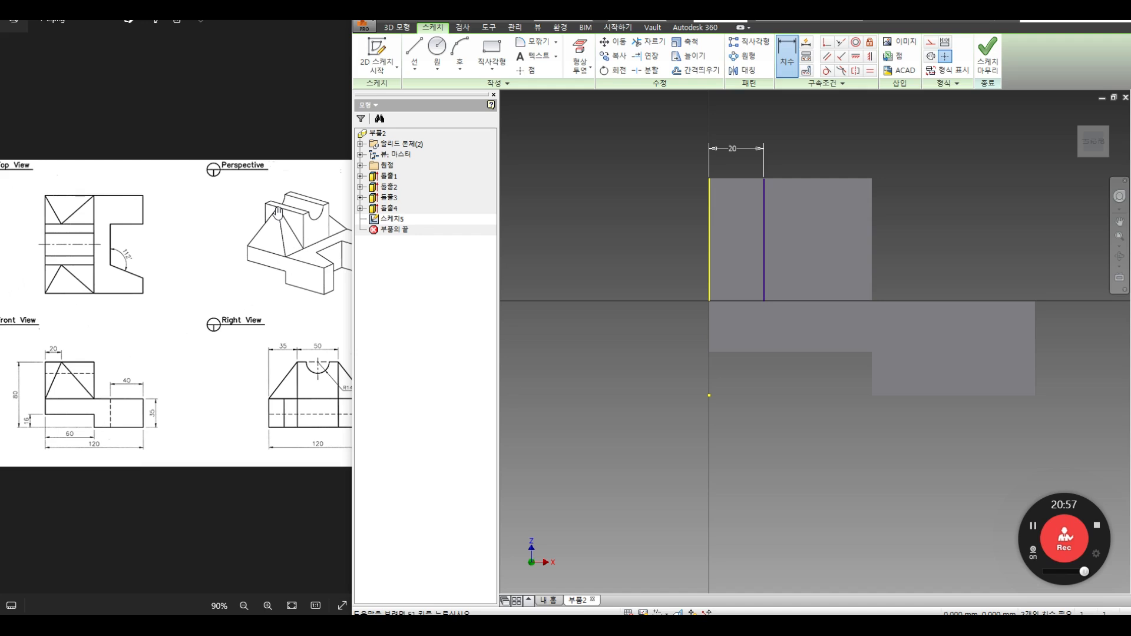
pyautogui.click(1119, 256)
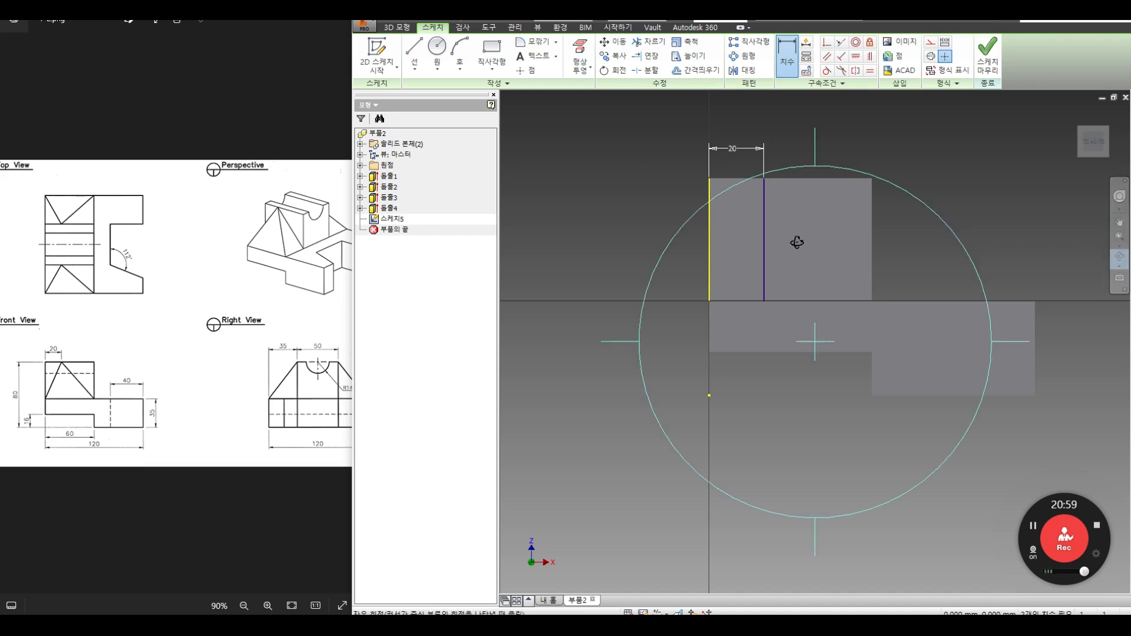
pyautogui.click(987, 56)
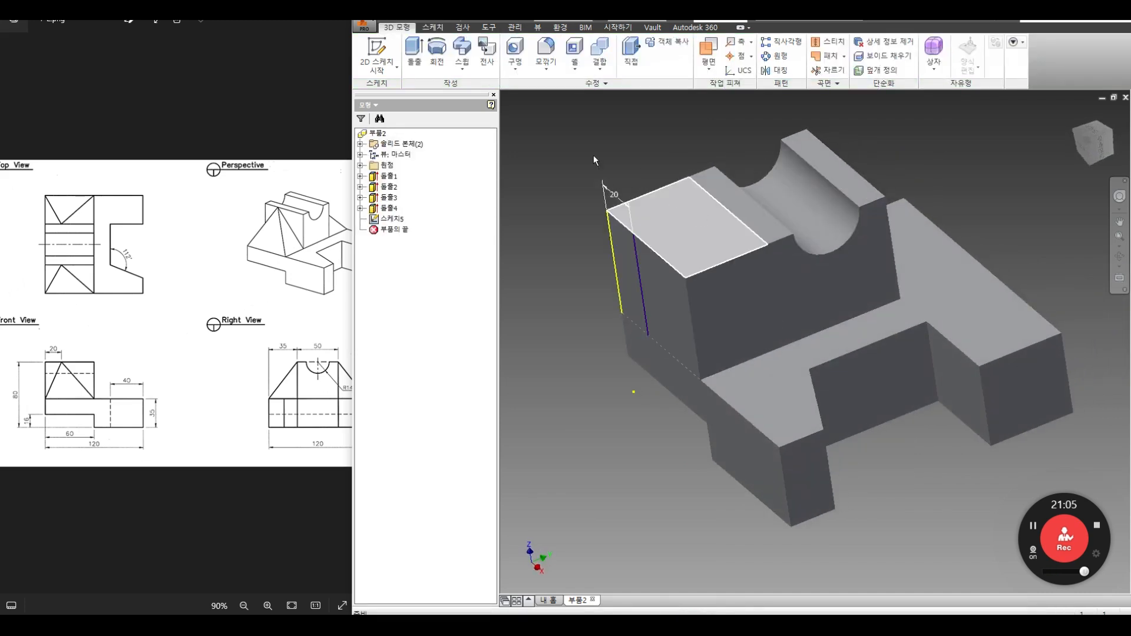
# Step: Suppress the extra extruded block and sketch on the left face with its edge projected
pyautogui.rightClick(391, 208)
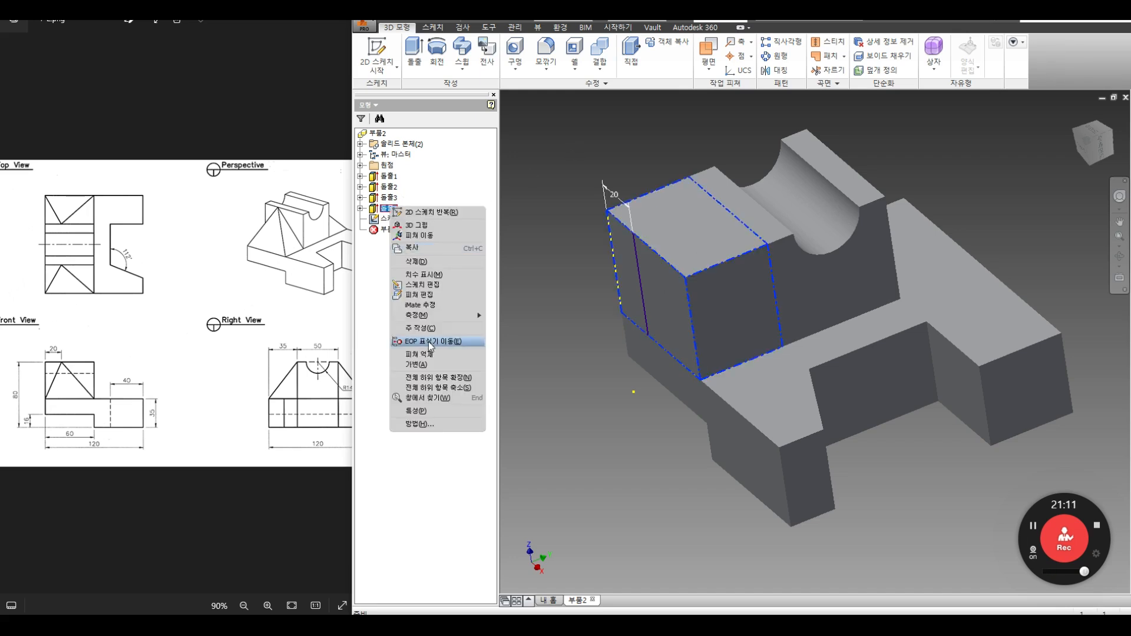
pyautogui.click(429, 355)
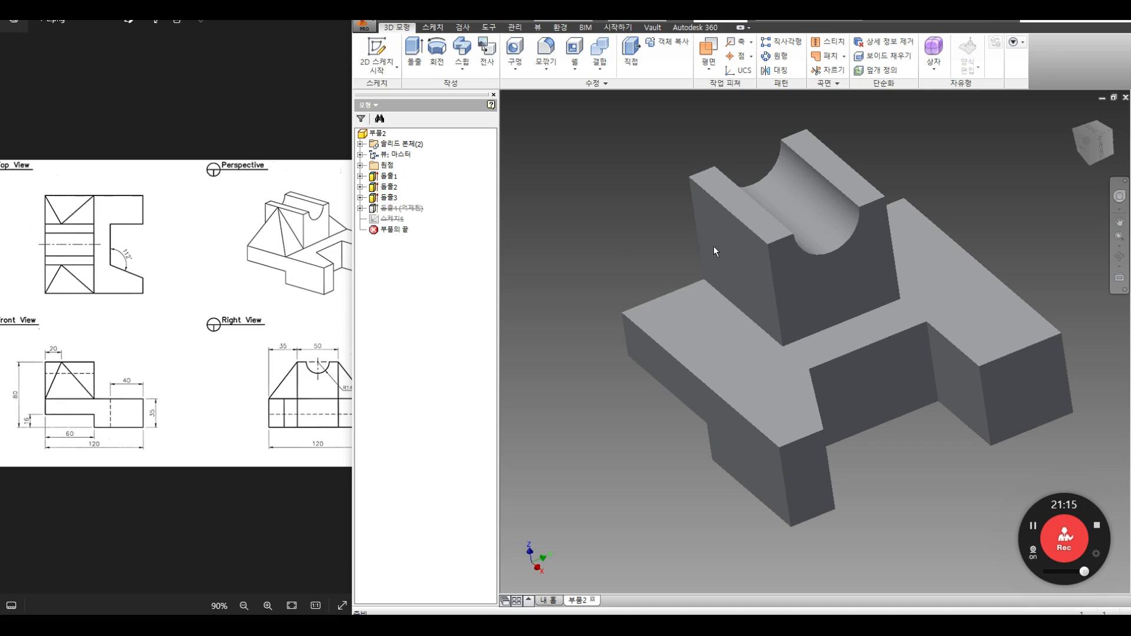
pyautogui.click(397, 67)
pyautogui.click(407, 90)
pyautogui.click(739, 264)
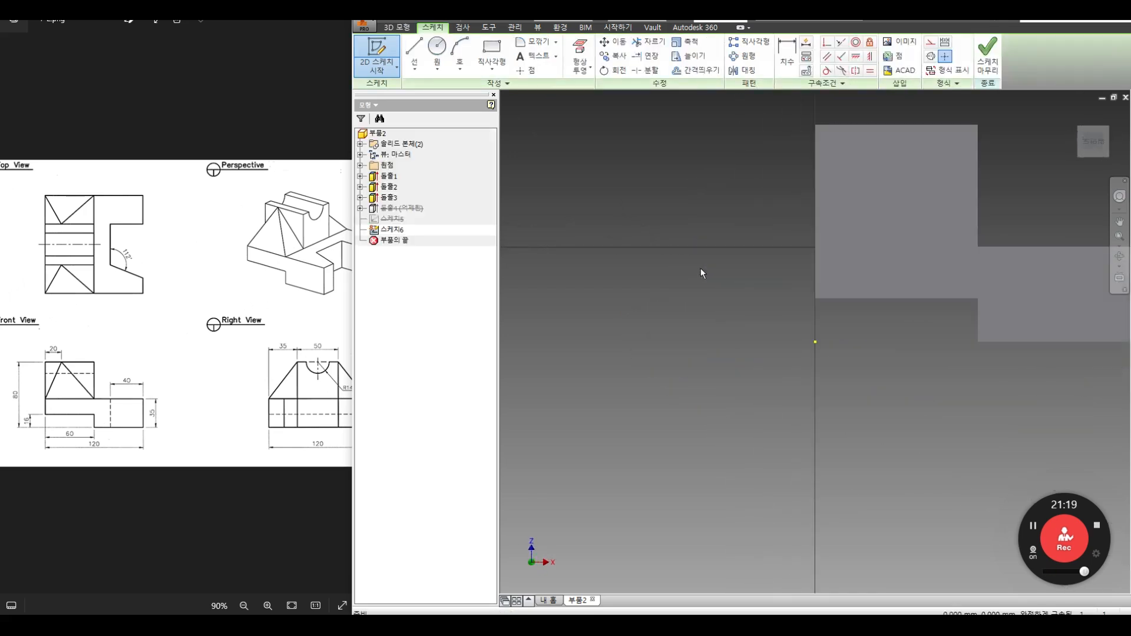
pyautogui.click(589, 69)
pyautogui.click(595, 93)
pyautogui.click(649, 198)
# Step: Offset the left edge into a line dimensioned 20 mm inside the face
pyautogui.click(695, 70)
pyautogui.rightClick(695, 185)
pyautogui.click(725, 187)
pyautogui.click(686, 189)
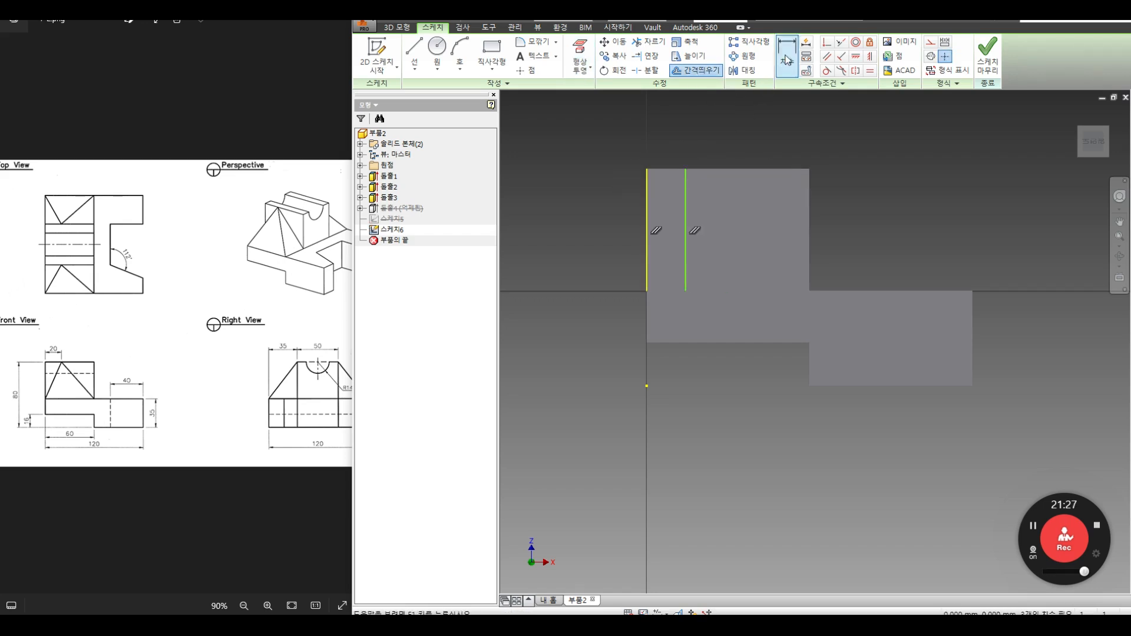
pyautogui.click(785, 62)
pyautogui.click(648, 200)
pyautogui.click(685, 177)
pyautogui.click(683, 134)
pyautogui.write('20')
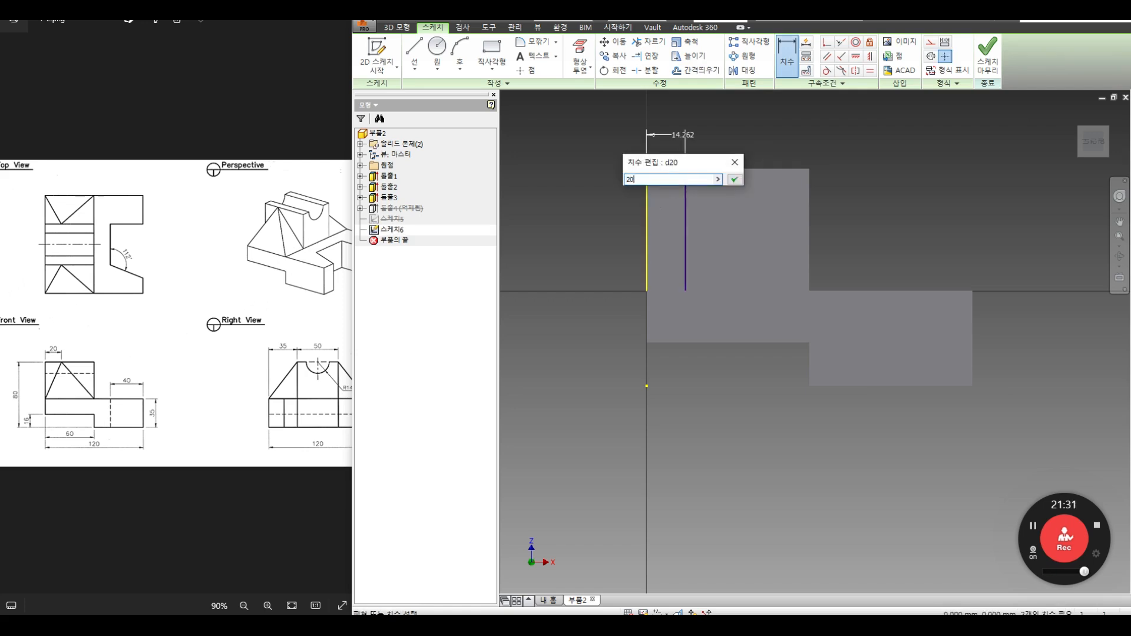
pyautogui.press('Return')
# Step: Delete the projected edge and its dimension, leaving only the offset line, and finish
pyautogui.rightClick(786, 136)
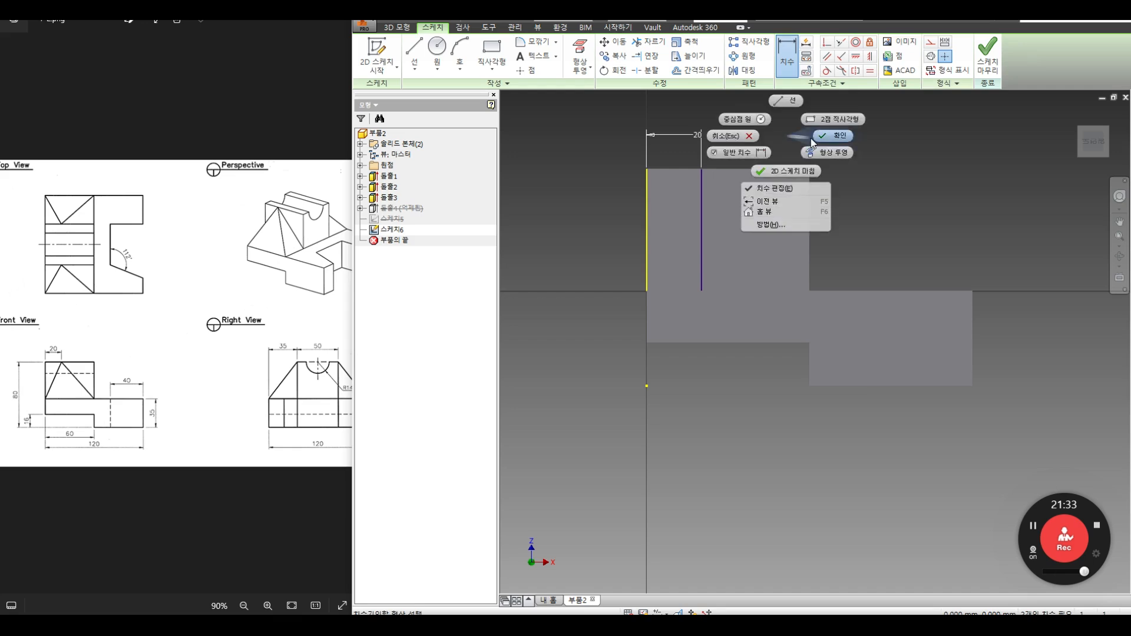
pyautogui.click(708, 144)
pyautogui.moveTo(684, 148); pyautogui.dragTo(616, 187)
pyautogui.press('Delete')
pyautogui.click(987, 68)
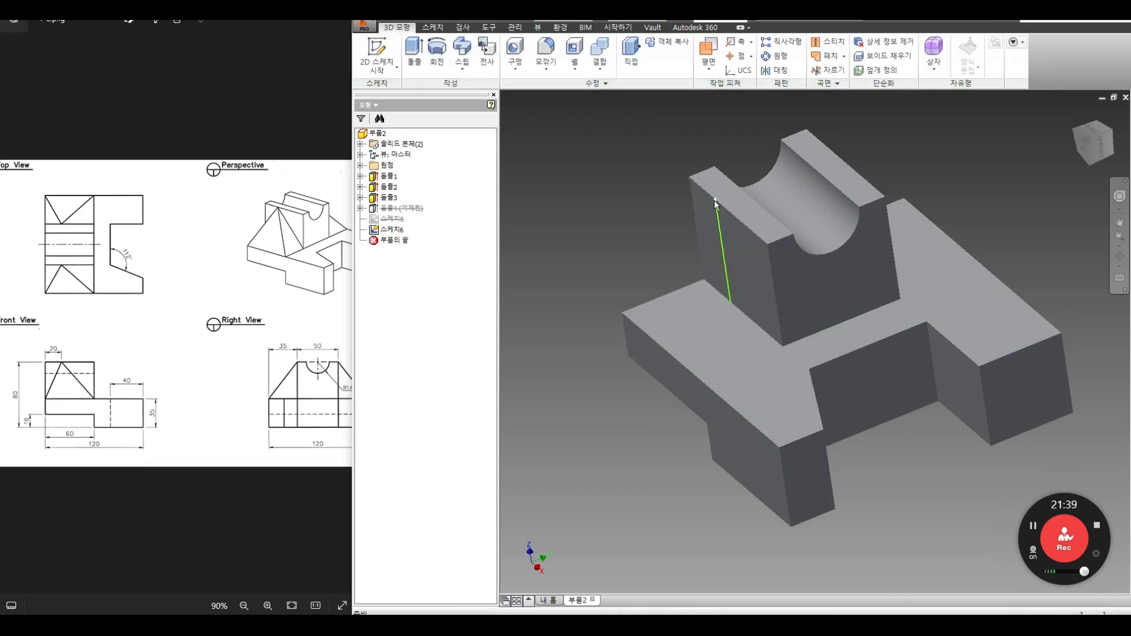
# Step: Unsuppress Extrusion4 to restore the extra block, backing out of an early split attempt
pyautogui.rightClick(394, 208)
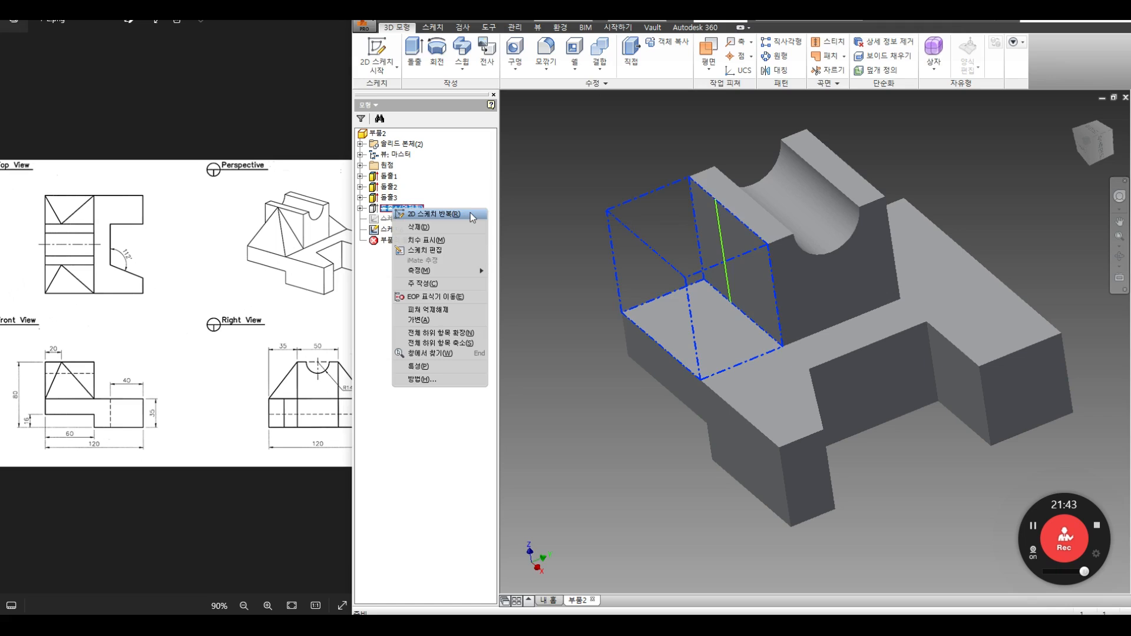
pyautogui.click(429, 309)
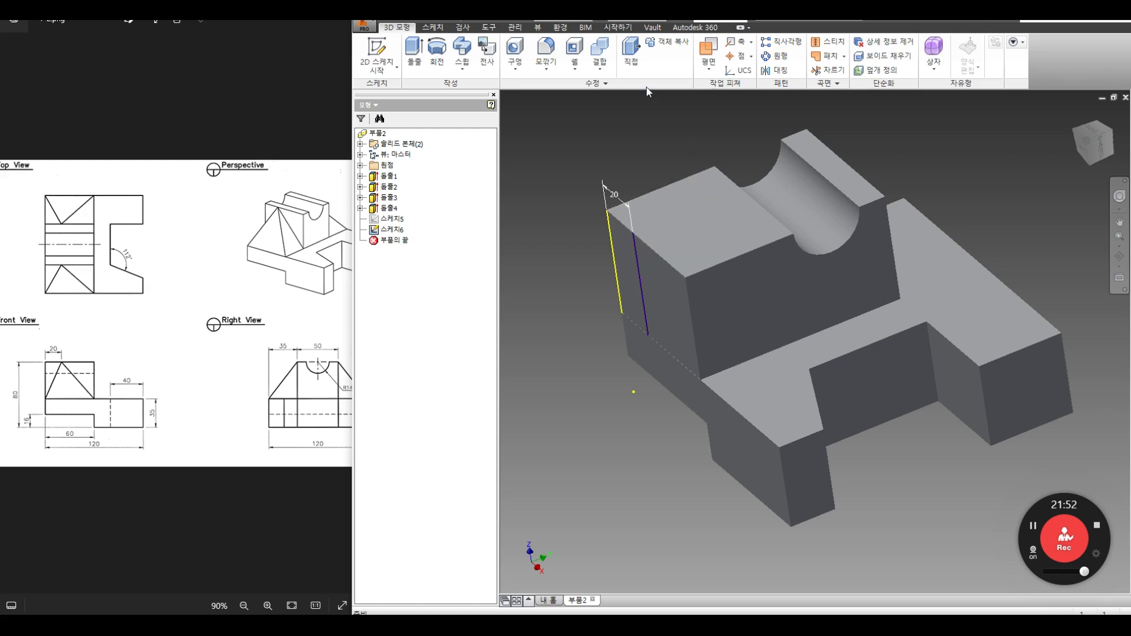
pyautogui.click(603, 75)
pyautogui.click(606, 113)
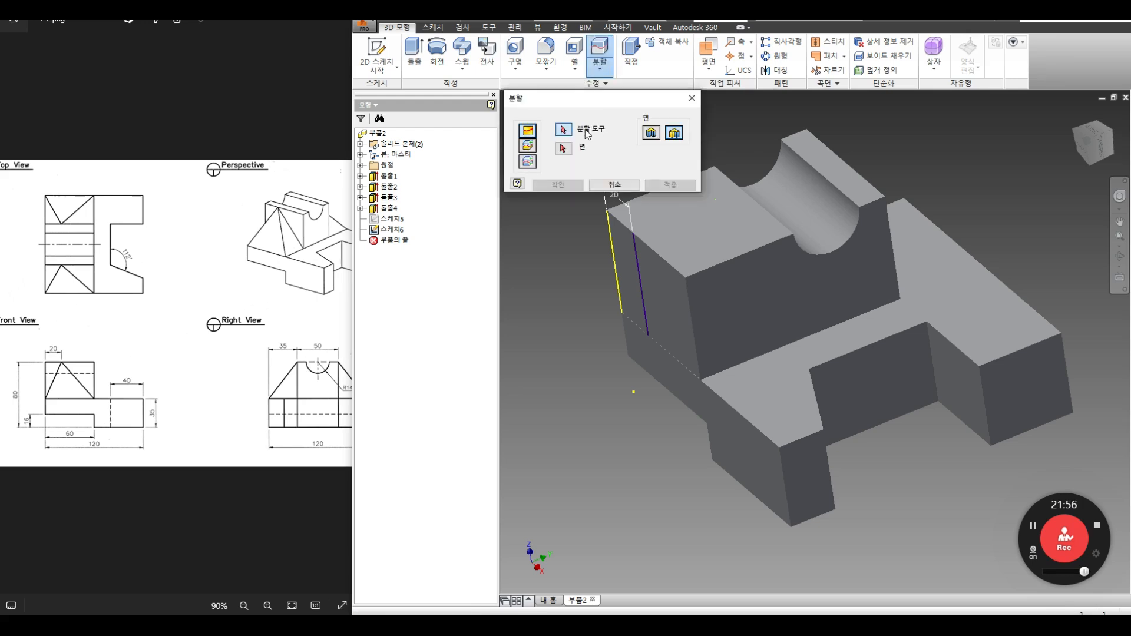
pyautogui.click(620, 186)
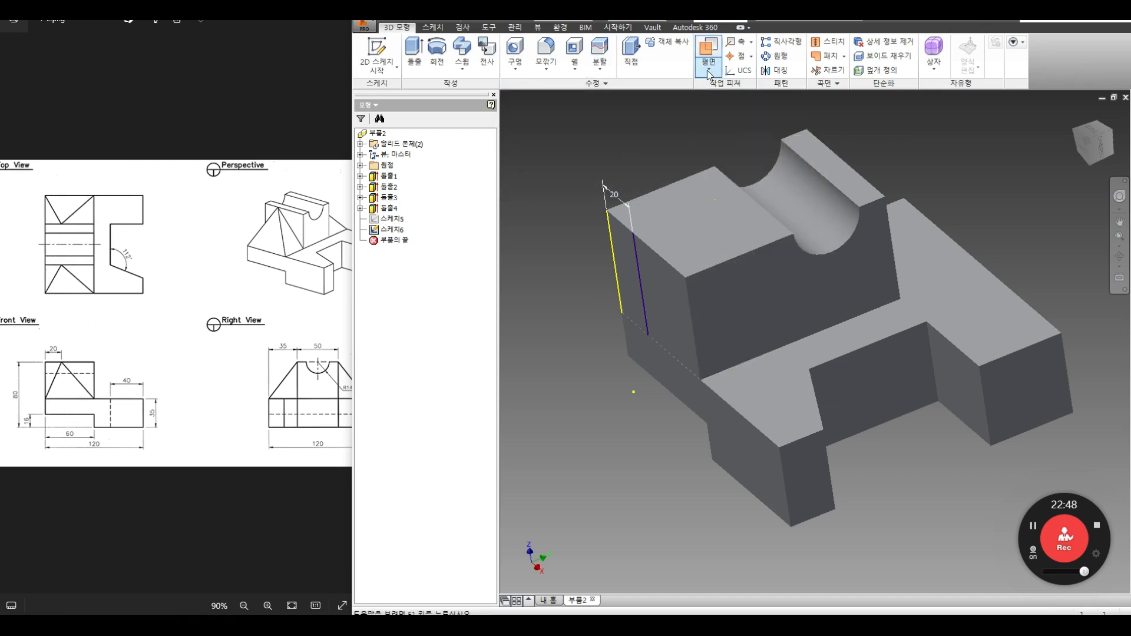
# Step: Create a three-point work plane through two block-edge points and the sketched line, and choose it as the split tool
pyautogui.click(708, 73)
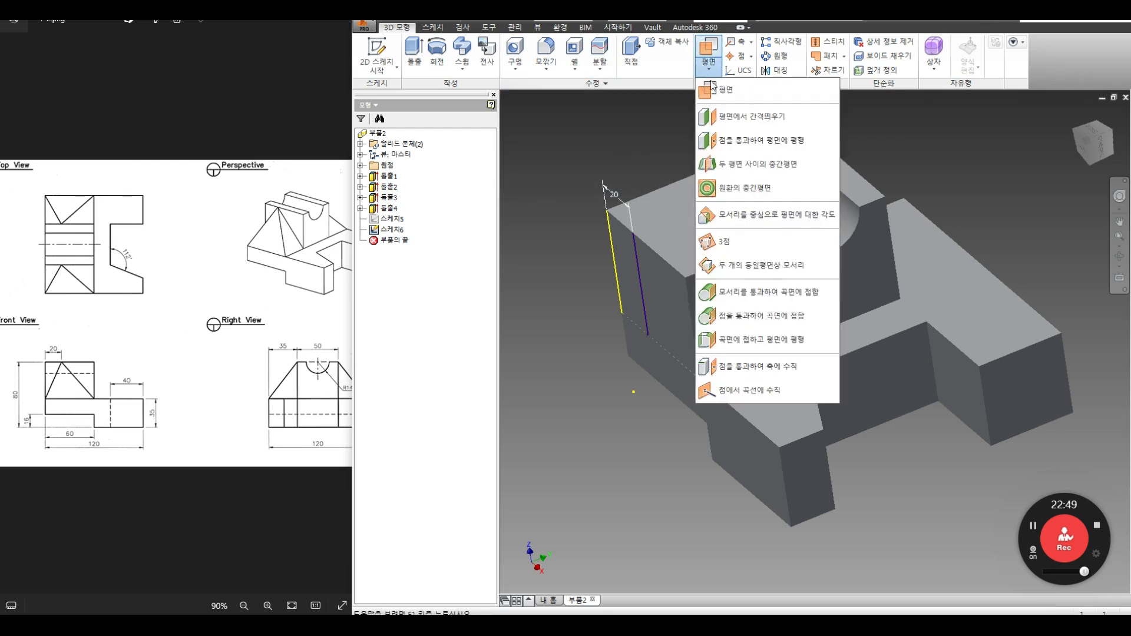
pyautogui.click(734, 243)
pyautogui.click(700, 381)
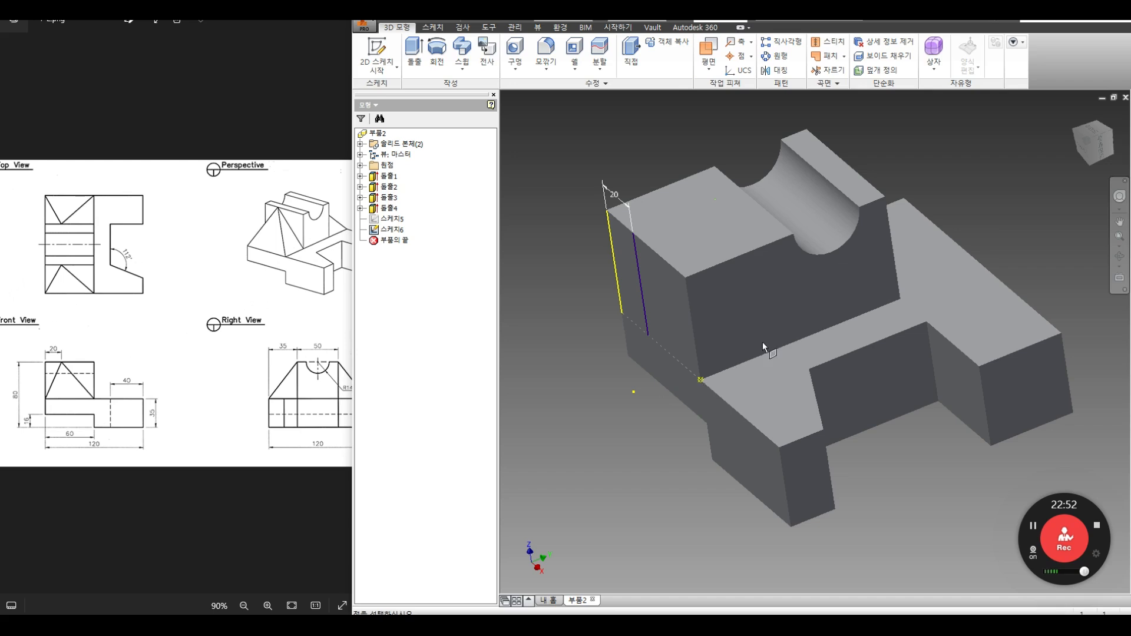
pyautogui.click(782, 346)
pyautogui.click(634, 236)
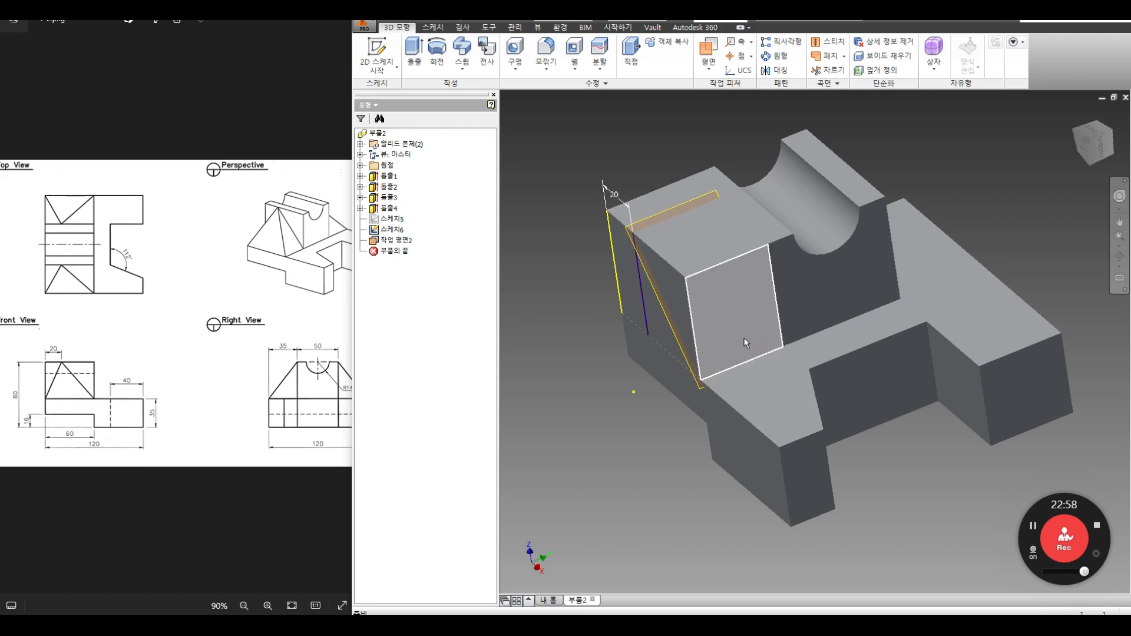
pyautogui.click(600, 53)
pyautogui.click(629, 235)
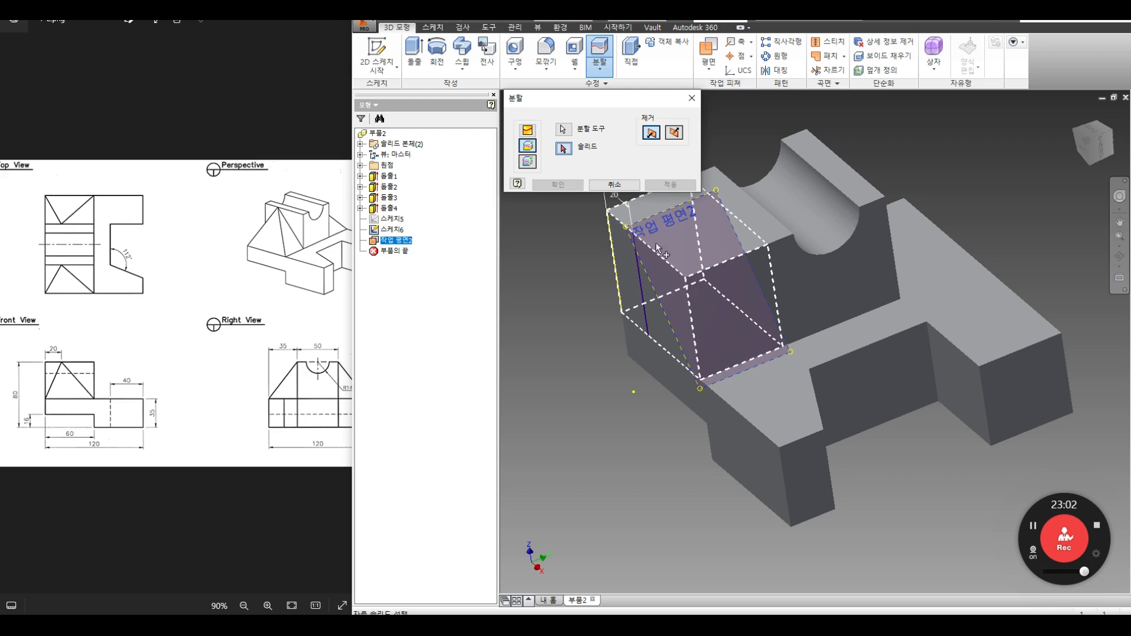
# Step: Split the block along Work Plane2, flipping the removed side, to form the first sloped face
pyautogui.click(654, 284)
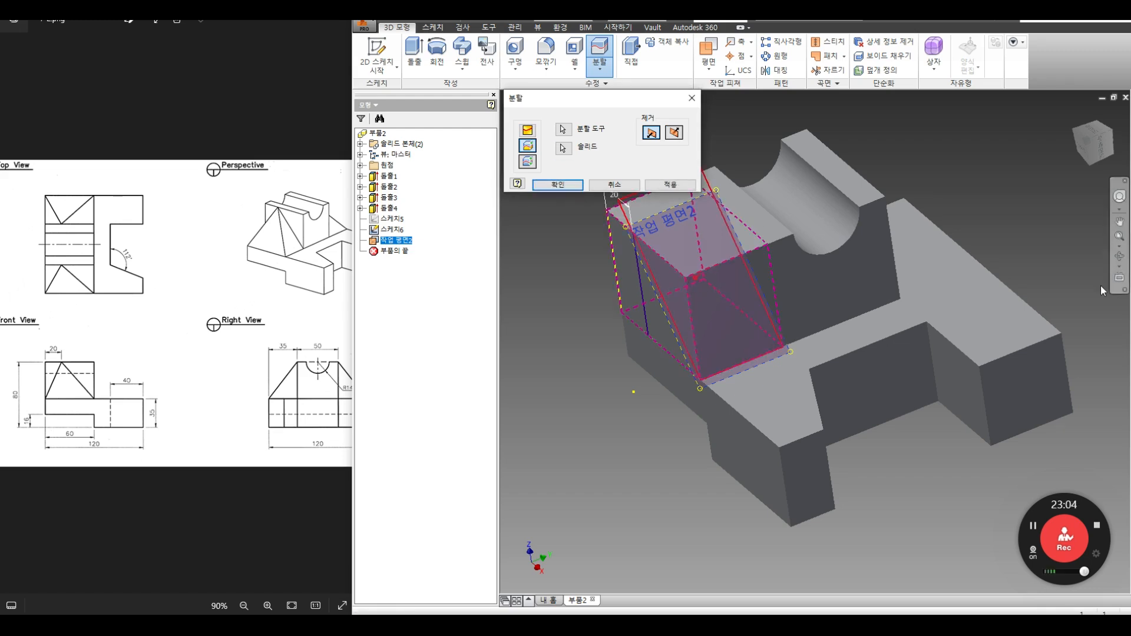
pyautogui.click(1119, 256)
pyautogui.moveTo(729, 310); pyautogui.dragTo(795, 285)
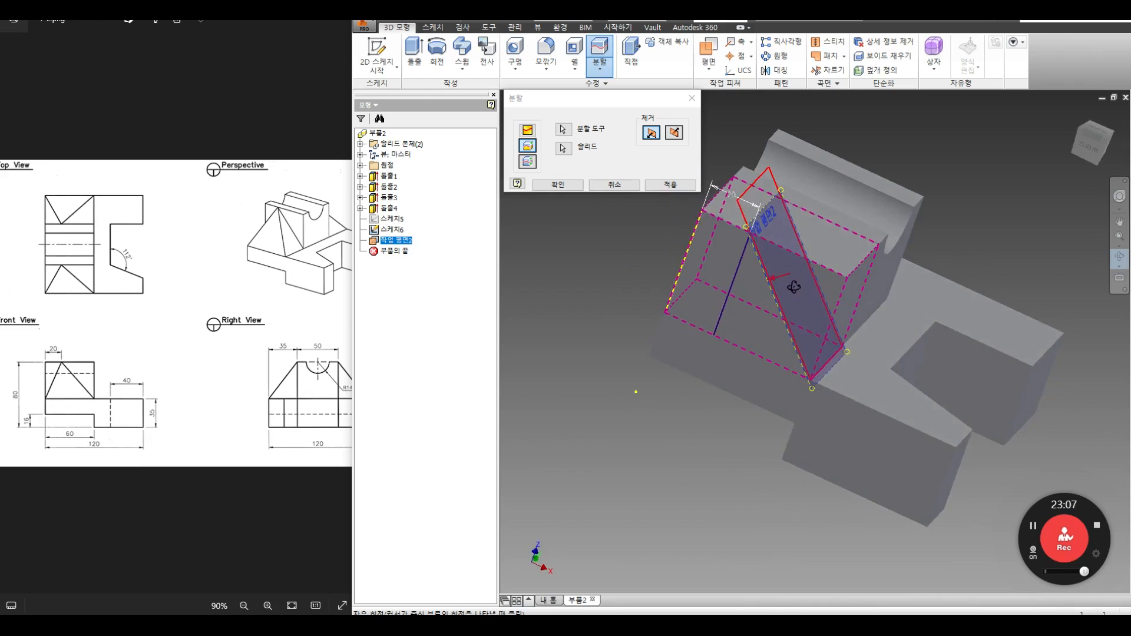
pyautogui.click(673, 133)
pyautogui.click(672, 186)
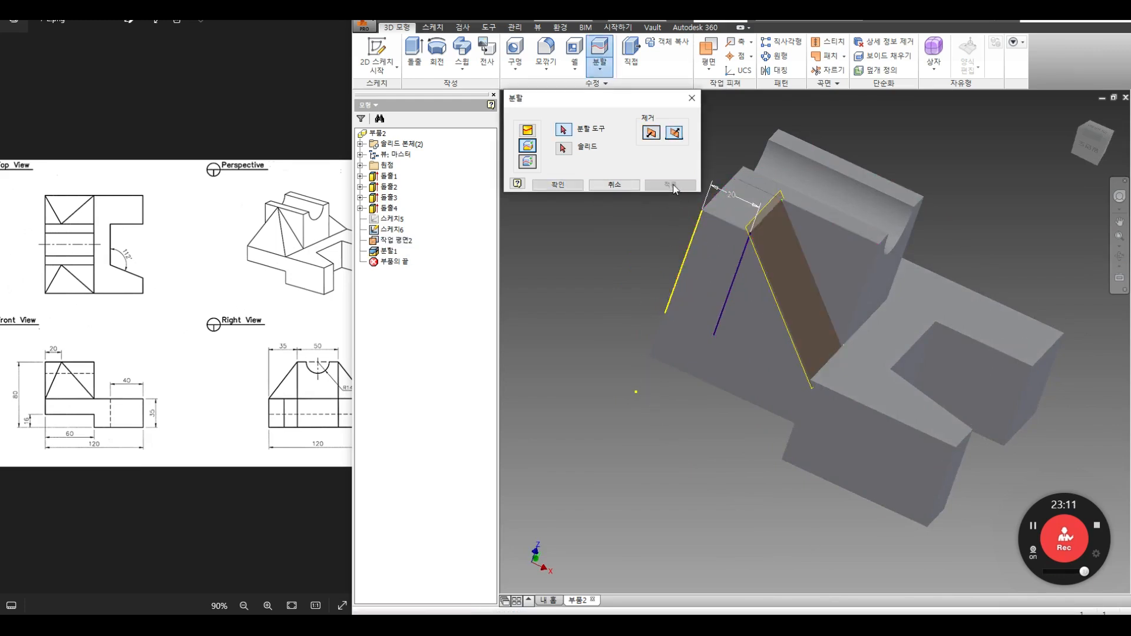
pyautogui.click(612, 186)
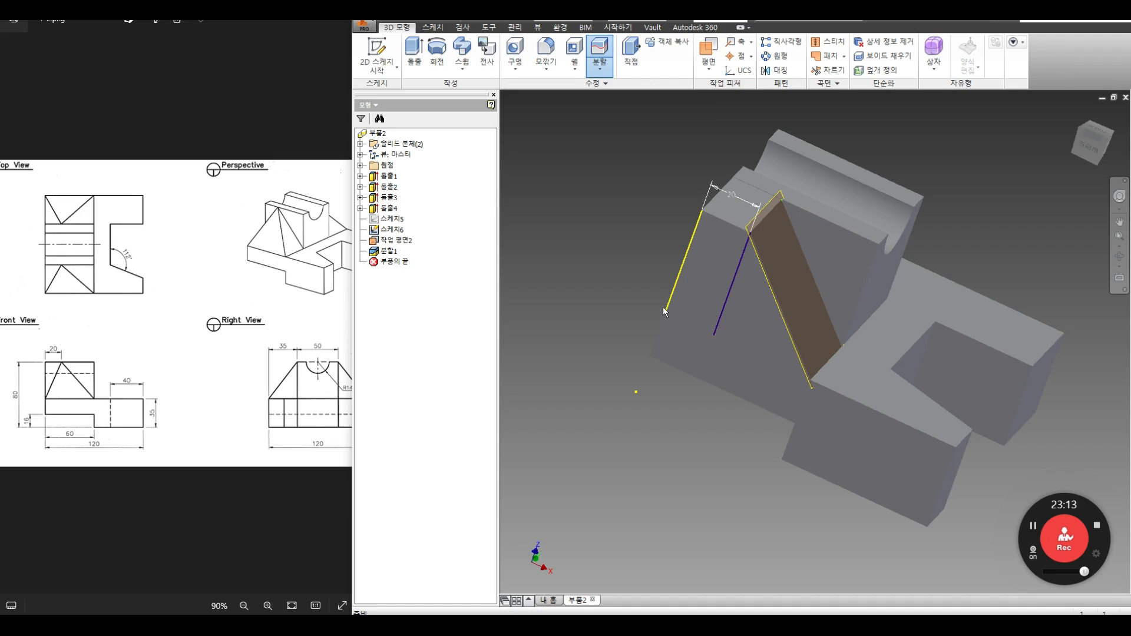
# Step: Hide Work Plane2
pyautogui.click(1119, 256)
pyautogui.moveTo(807, 253)
pyautogui.mouseDown()
pyautogui.moveTo(787, 256)
pyautogui.moveTo(793, 240)
pyautogui.mouseUp()
pyautogui.rightClick(811, 201)
pyautogui.click(852, 202)
pyautogui.click(392, 242)
pyautogui.rightClick(393, 243)
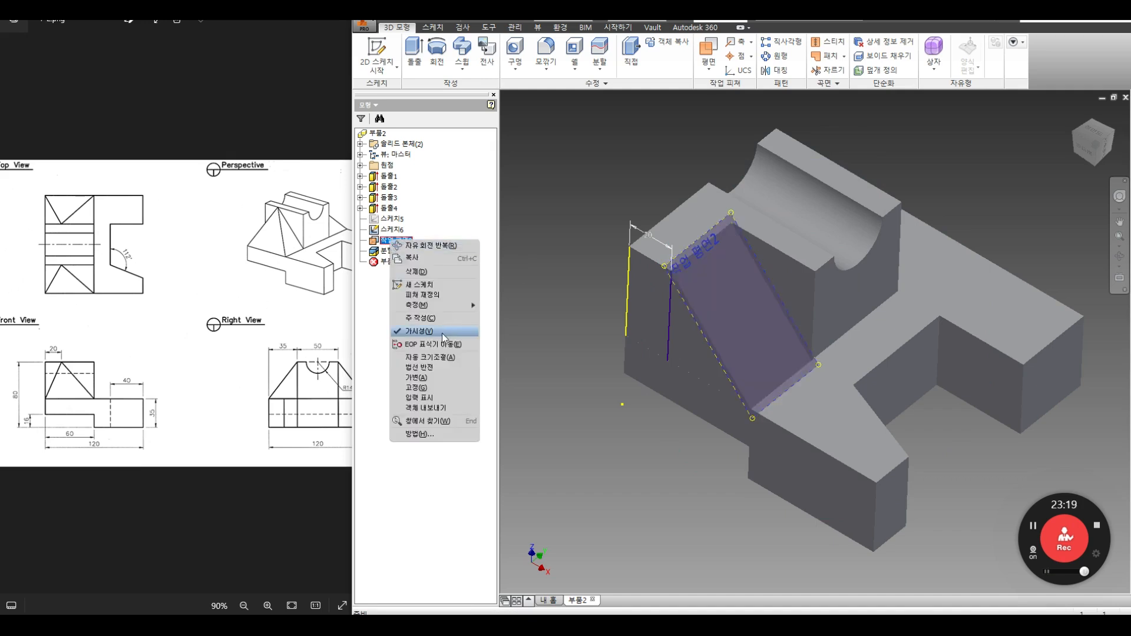
pyautogui.click(424, 336)
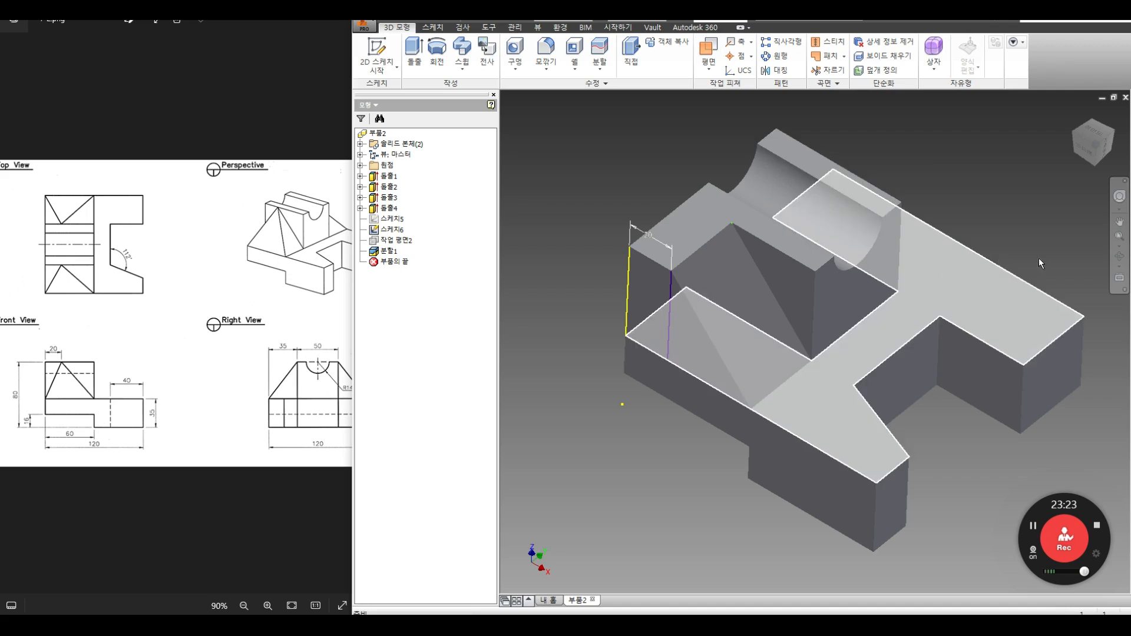
# Step: Create Work Plane3 through the yellow block edge and the purple sketch line
pyautogui.click(1119, 256)
pyautogui.moveTo(774, 374); pyautogui.dragTo(803, 379)
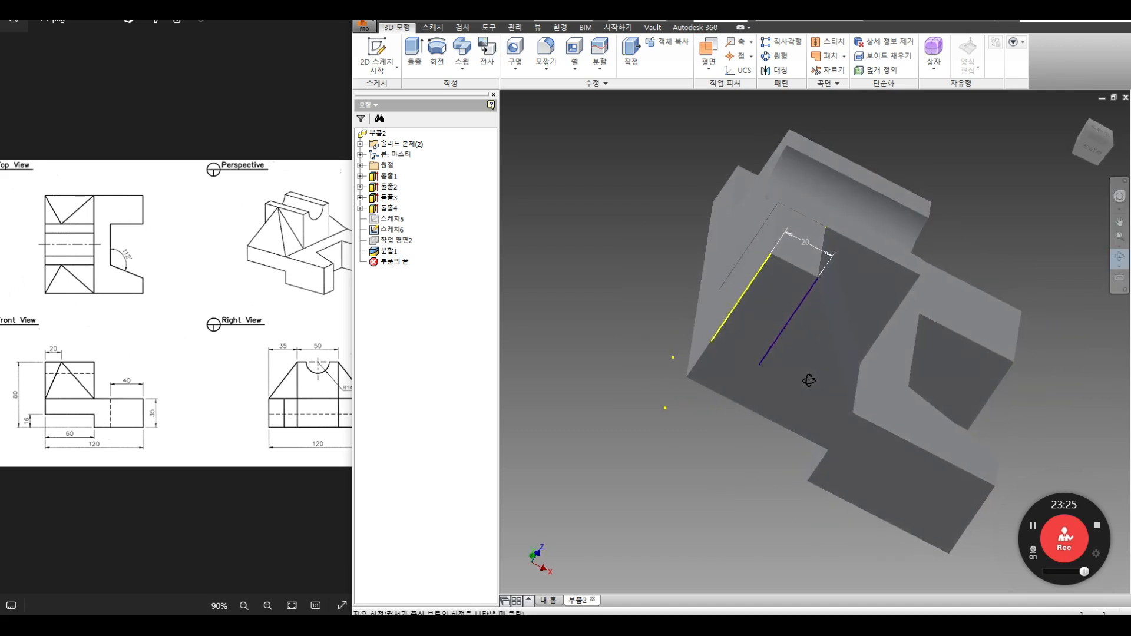
pyautogui.rightClick(824, 324)
pyautogui.click(875, 319)
pyautogui.click(707, 49)
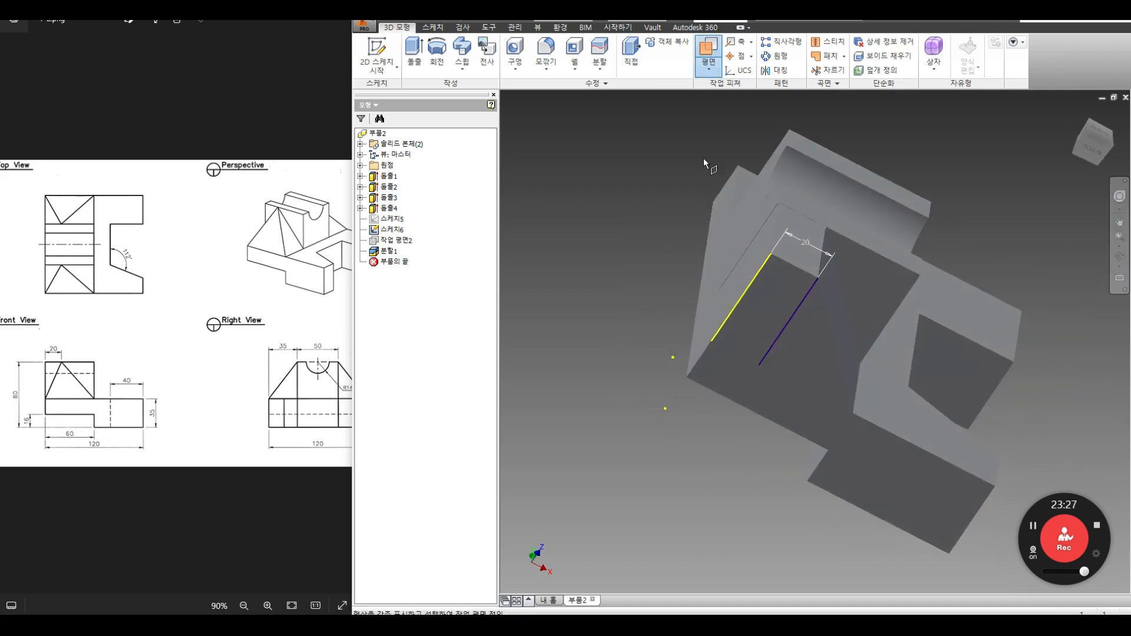
pyautogui.click(712, 341)
pyautogui.click(818, 275)
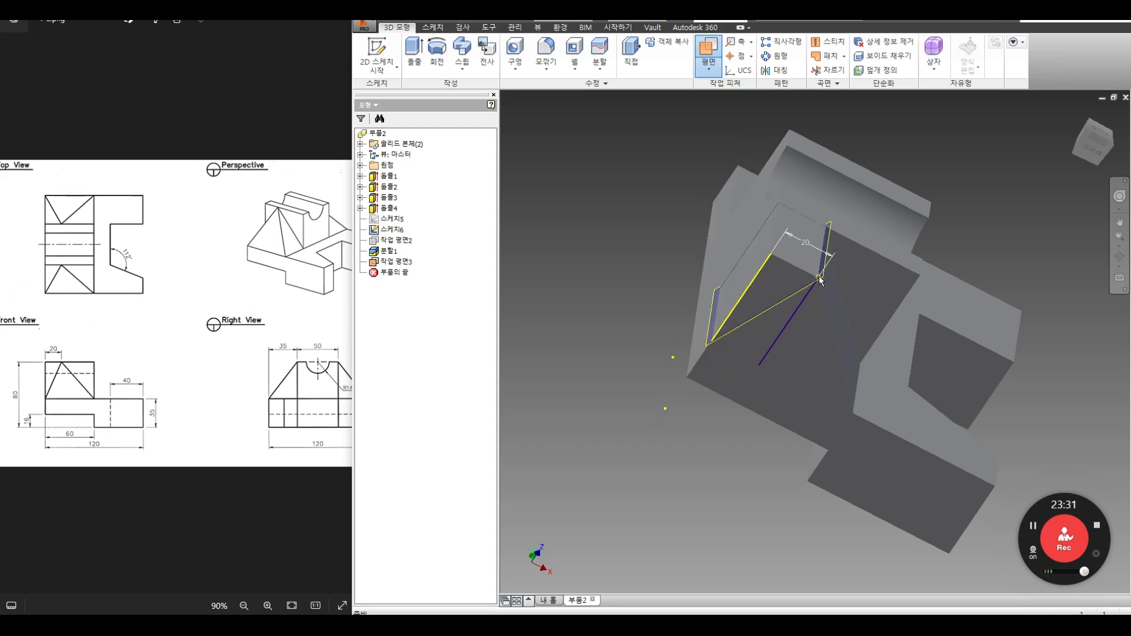
pyautogui.click(599, 69)
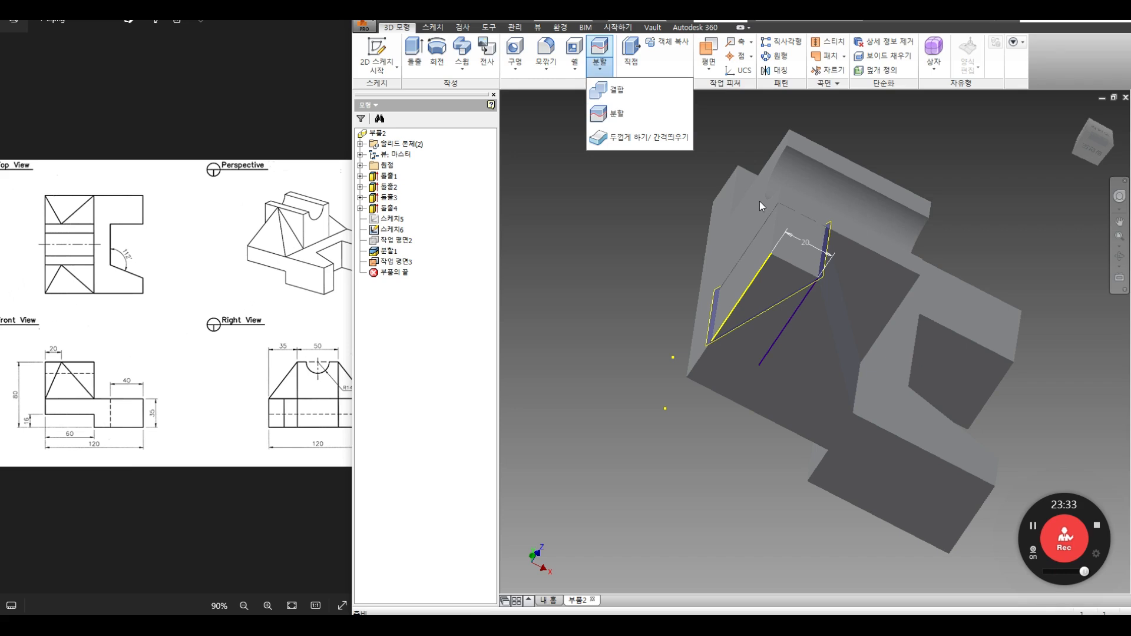
# Step: Trim the solid with Work Plane3 to cut away a wedge, leaving a triangular angled face
pyautogui.click(616, 114)
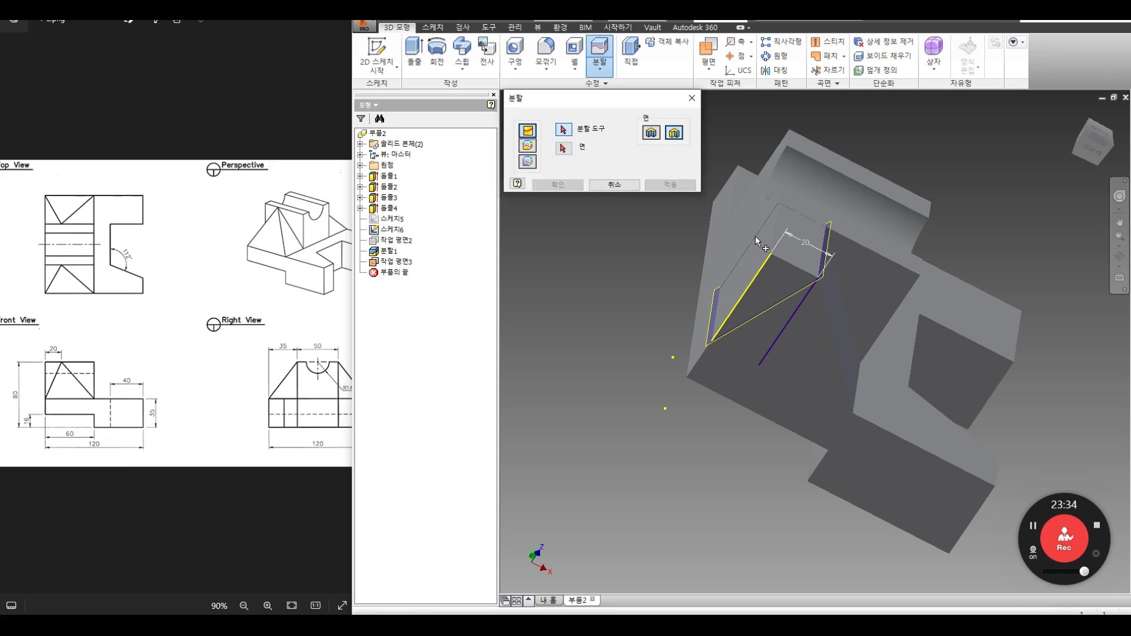
pyautogui.click(825, 232)
pyautogui.click(529, 160)
pyautogui.click(760, 265)
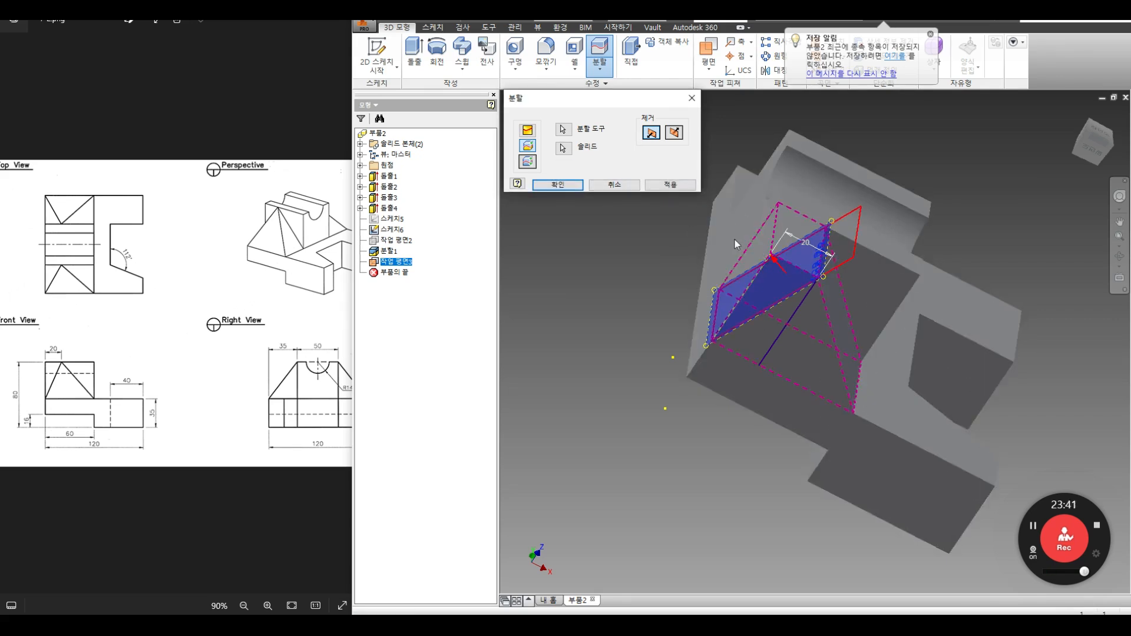
pyautogui.click(670, 185)
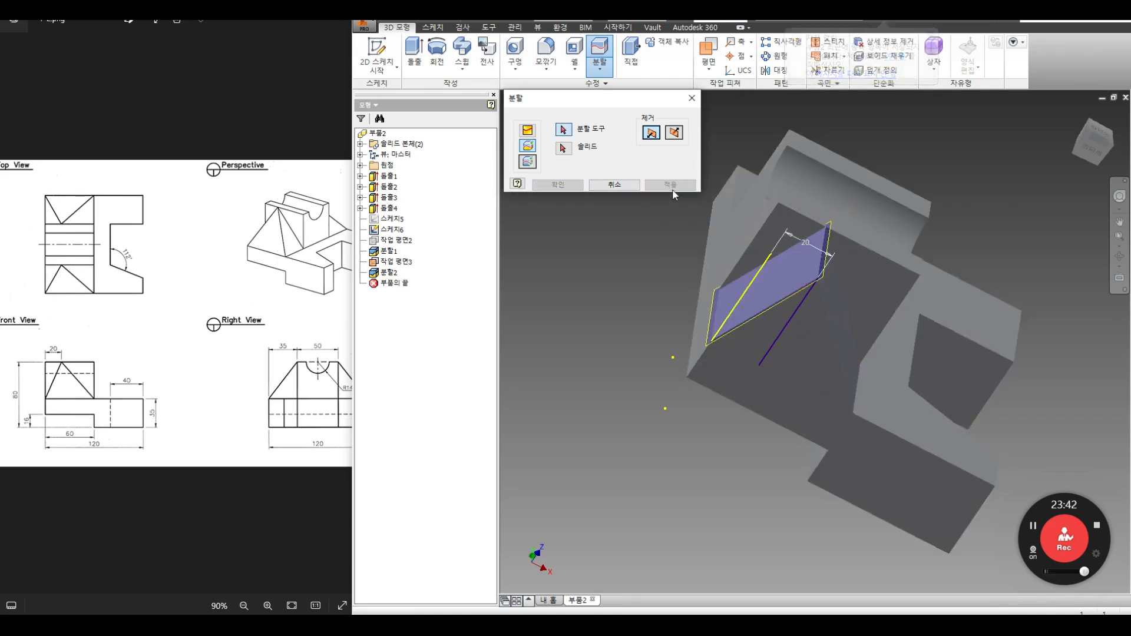
pyautogui.click(605, 187)
# Step: Hide Work Plane3 and Sketch5
pyautogui.rightClick(405, 264)
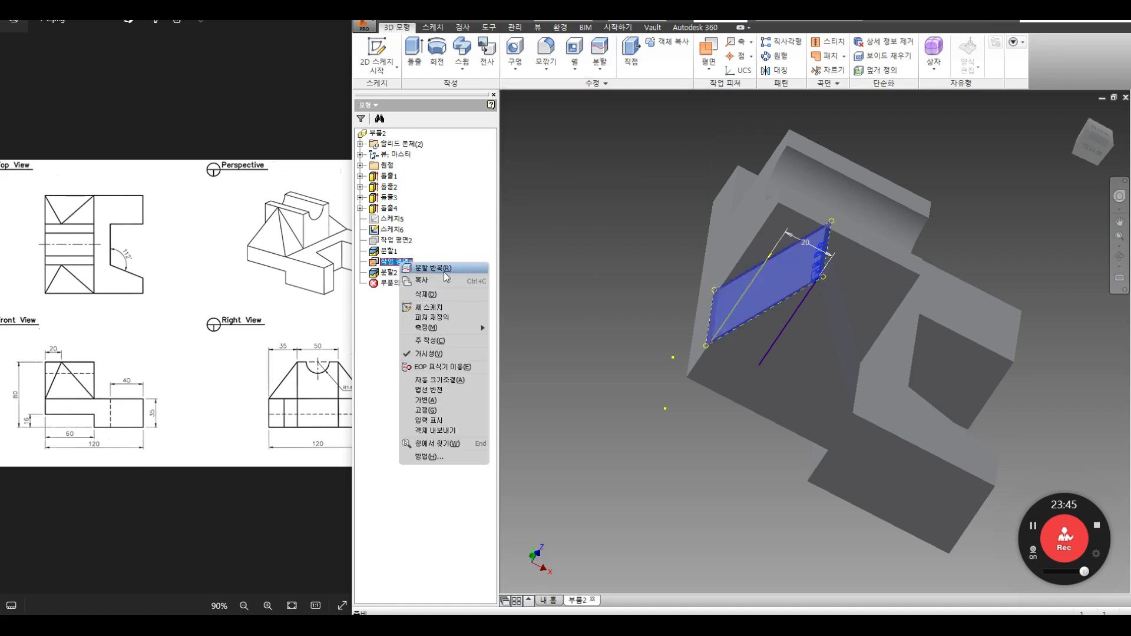
pyautogui.click(428, 353)
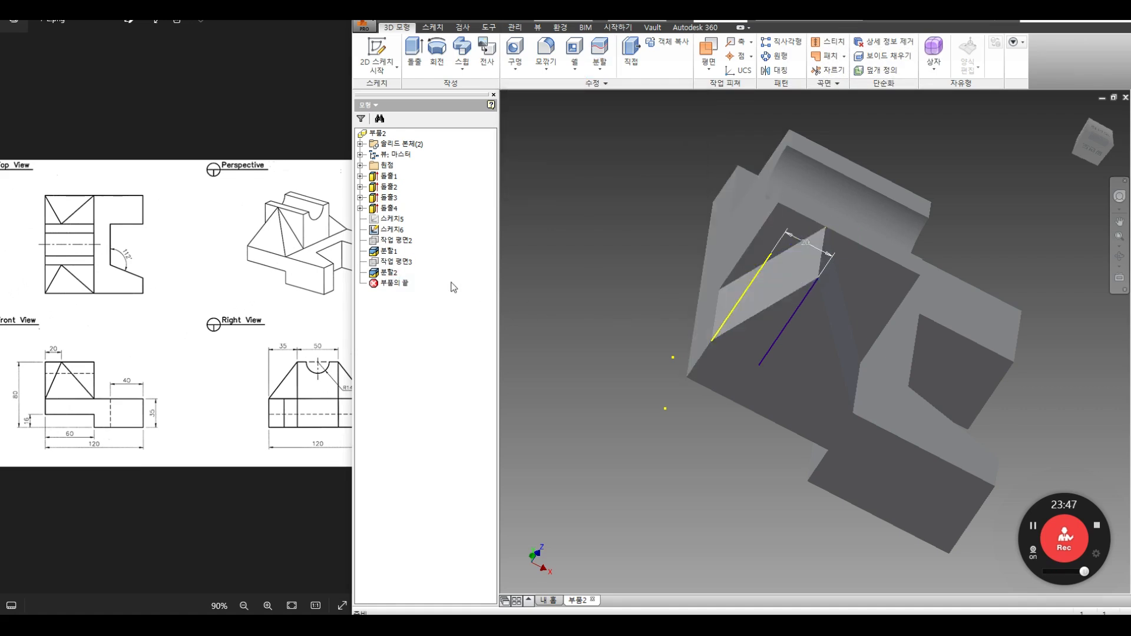
pyautogui.rightClick(402, 234)
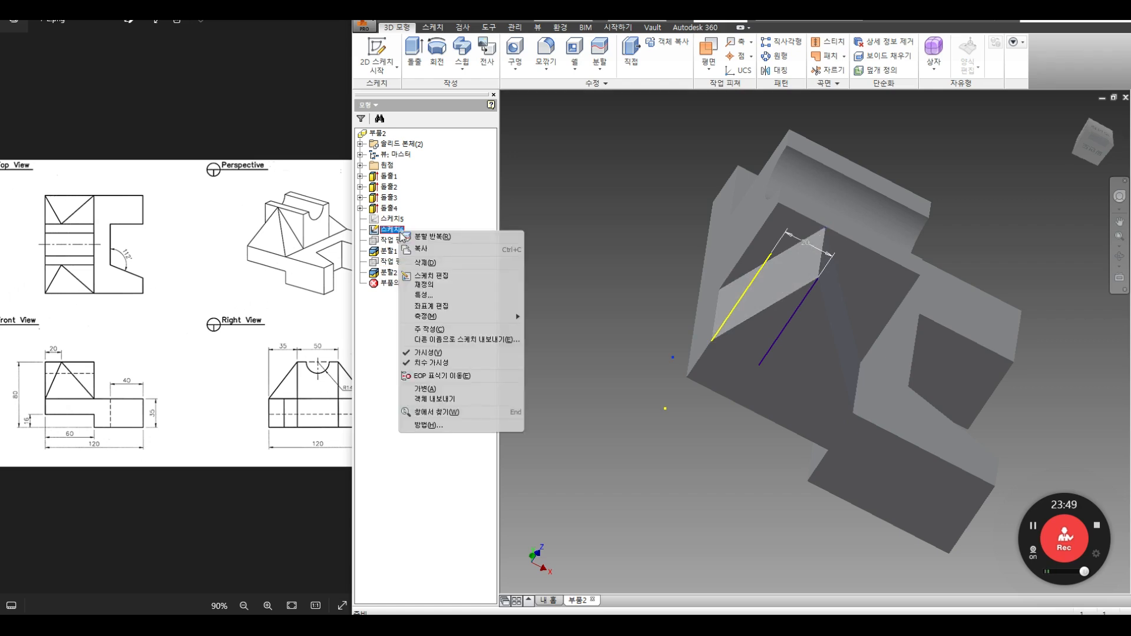
pyautogui.click(613, 196)
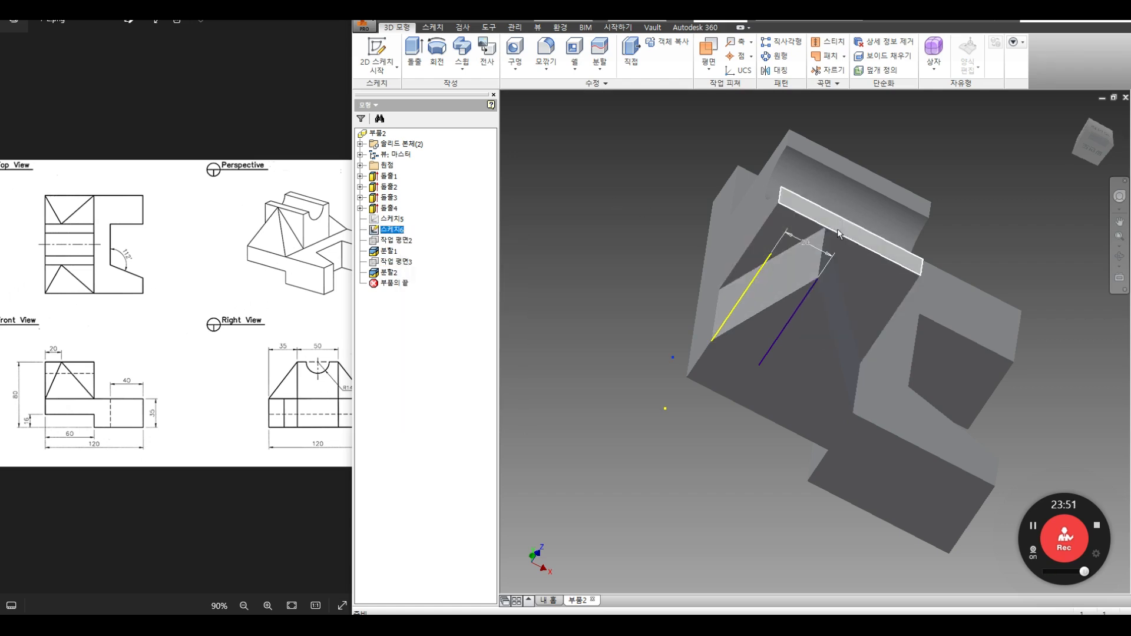
pyautogui.rightClick(393, 219)
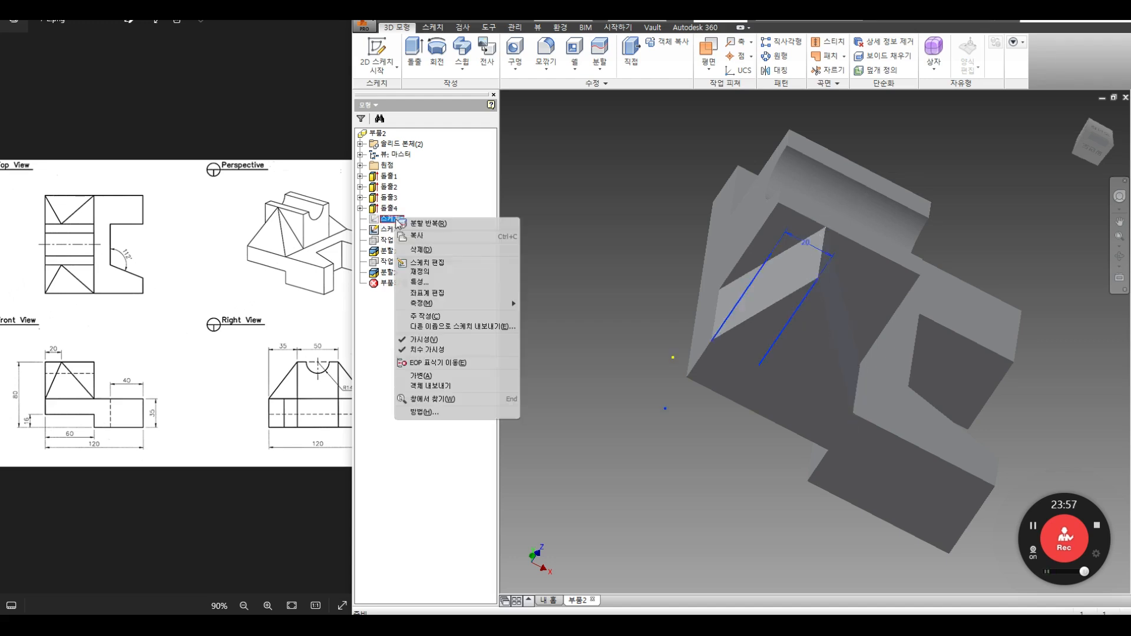
pyautogui.click(424, 340)
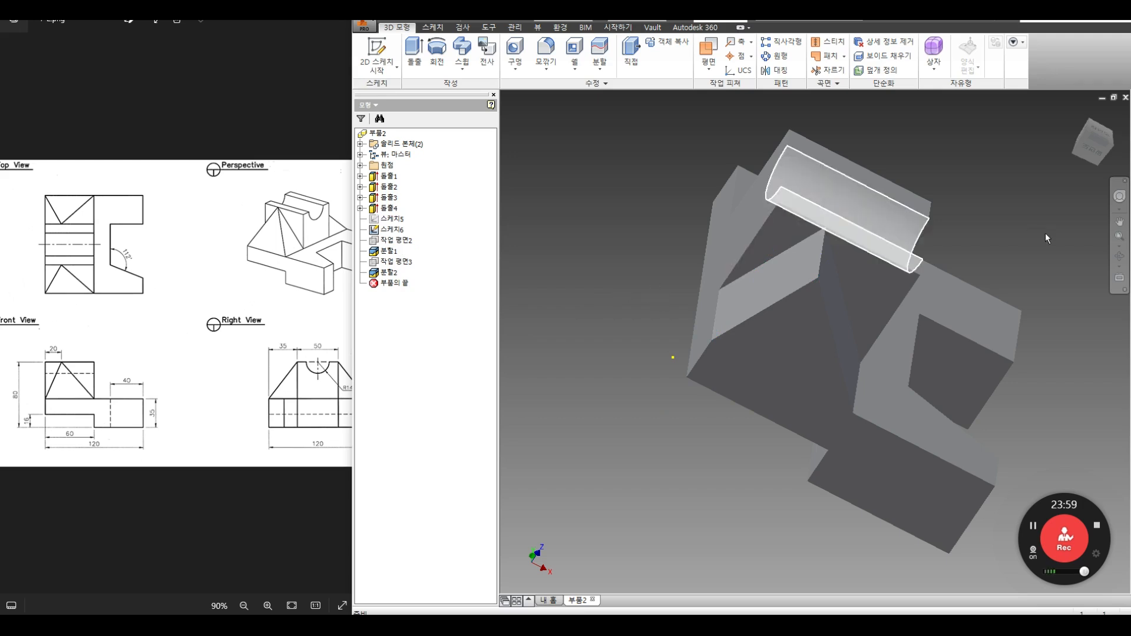
pyautogui.click(1119, 256)
pyautogui.moveTo(835, 268); pyautogui.dragTo(790, 265)
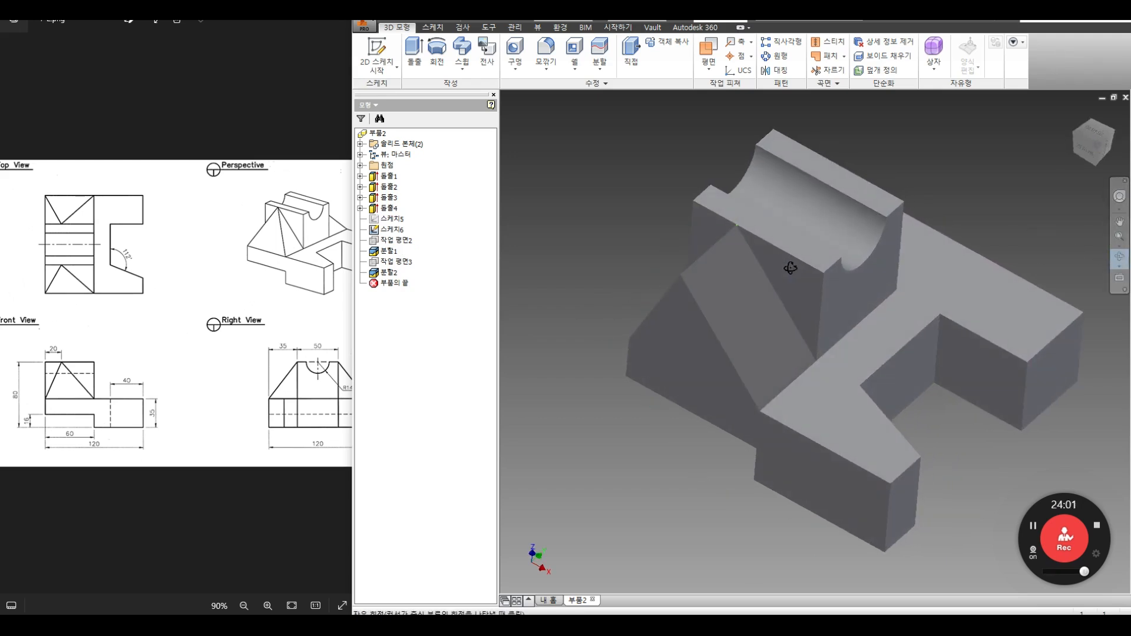
# Step: Create Work Plane4 through the block's corner vertices
pyautogui.press('Escape')
pyautogui.click(708, 51)
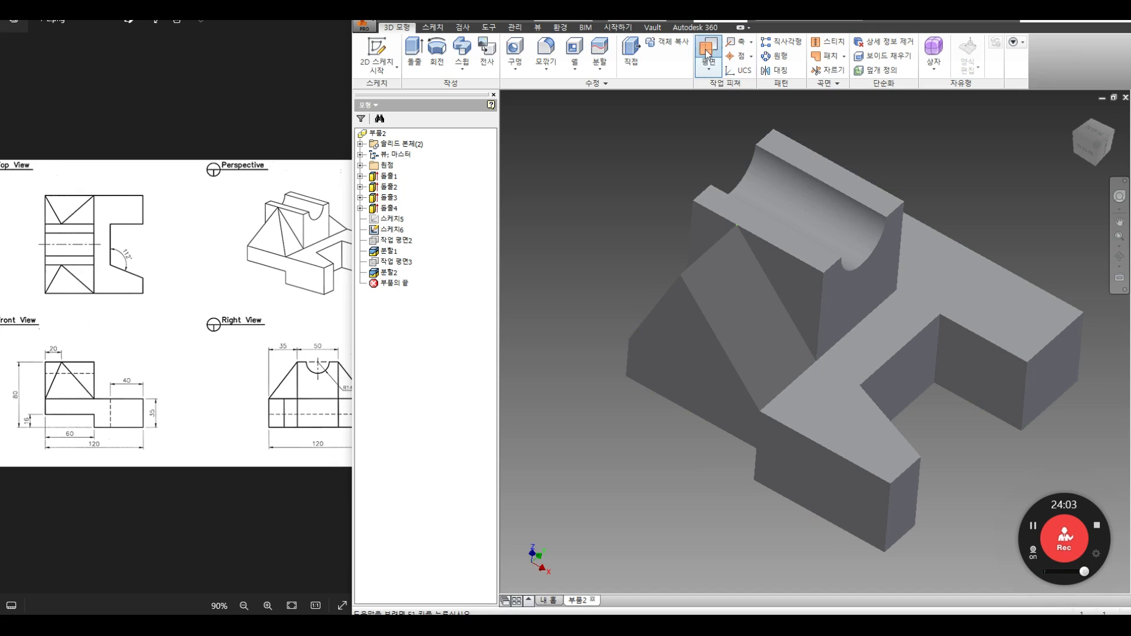
pyautogui.click(737, 225)
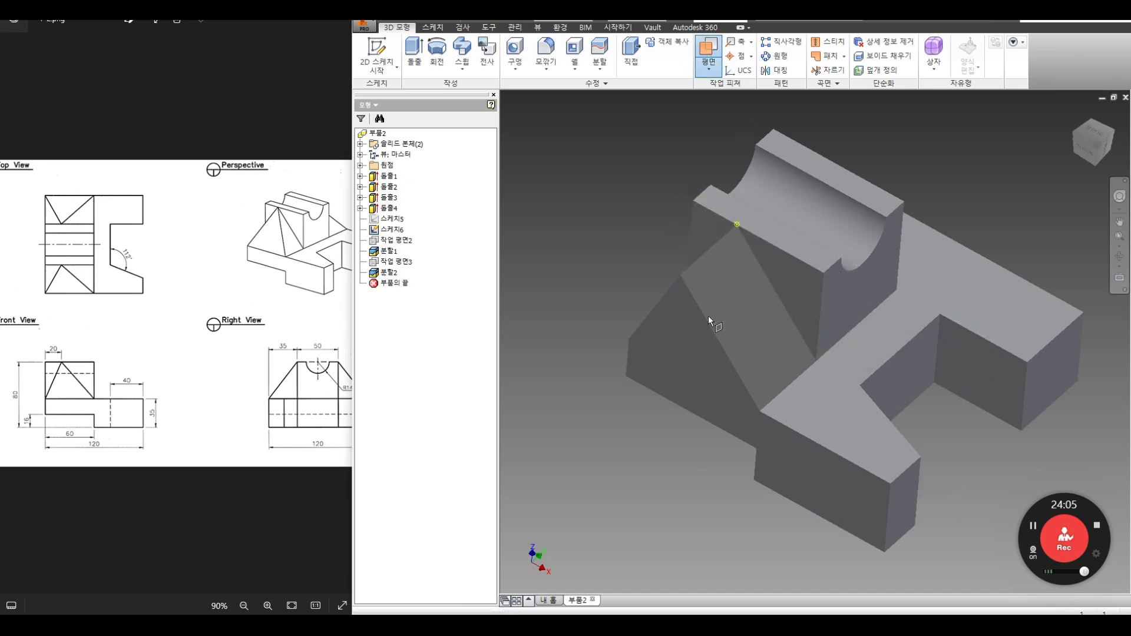
pyautogui.click(634, 341)
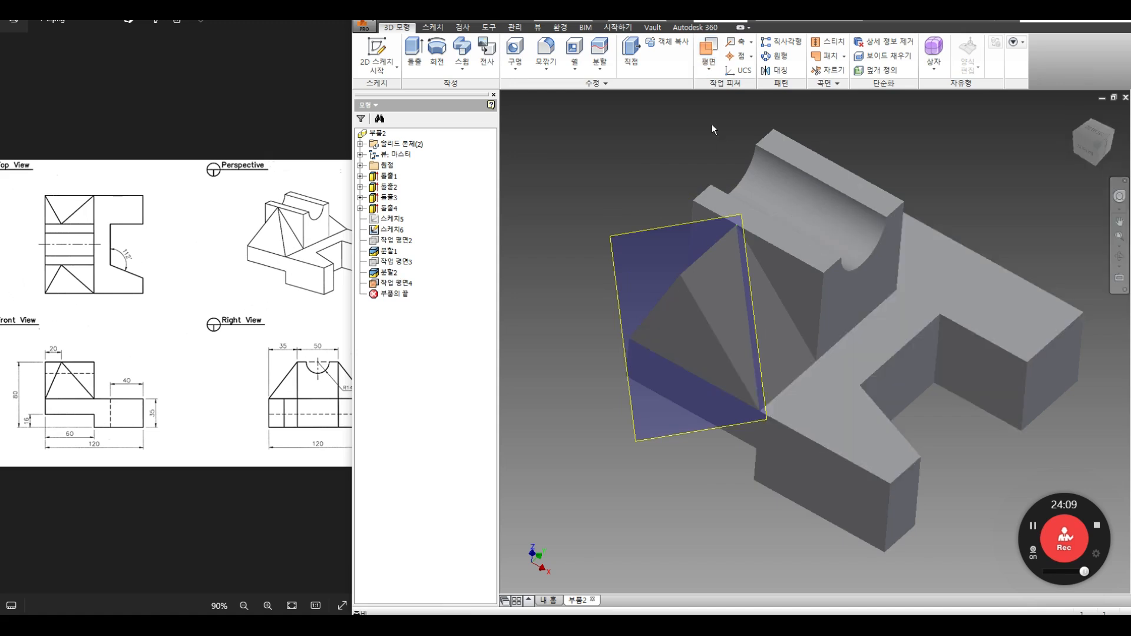
# Step: Trim the solid with Work Plane4 to cut the matching angled face
pyautogui.click(600, 66)
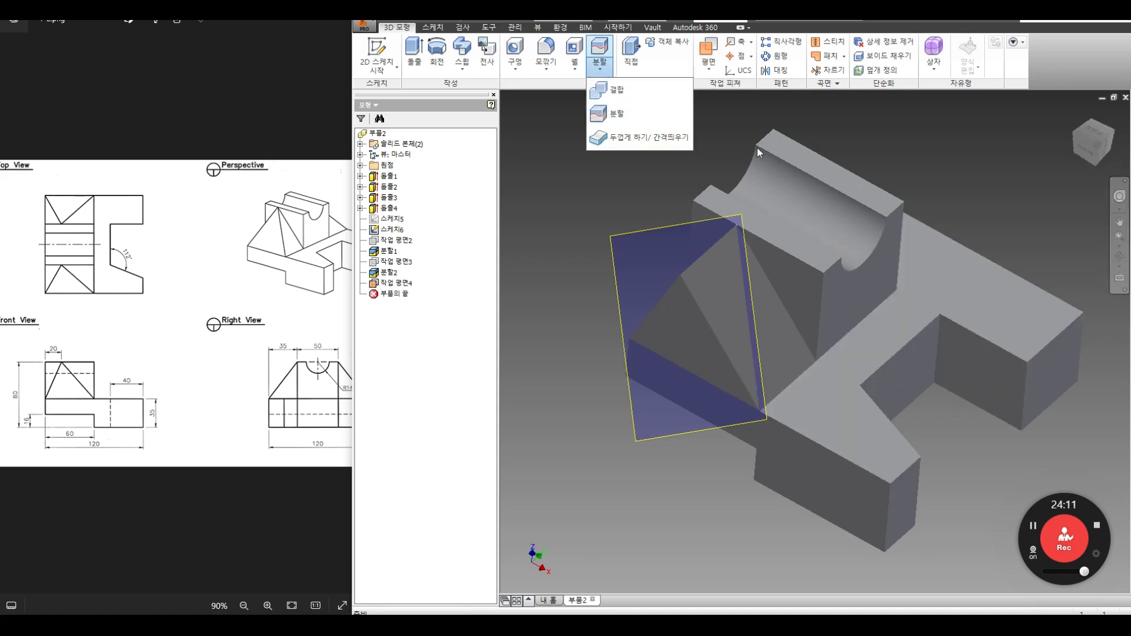
pyautogui.click(609, 117)
pyautogui.click(682, 223)
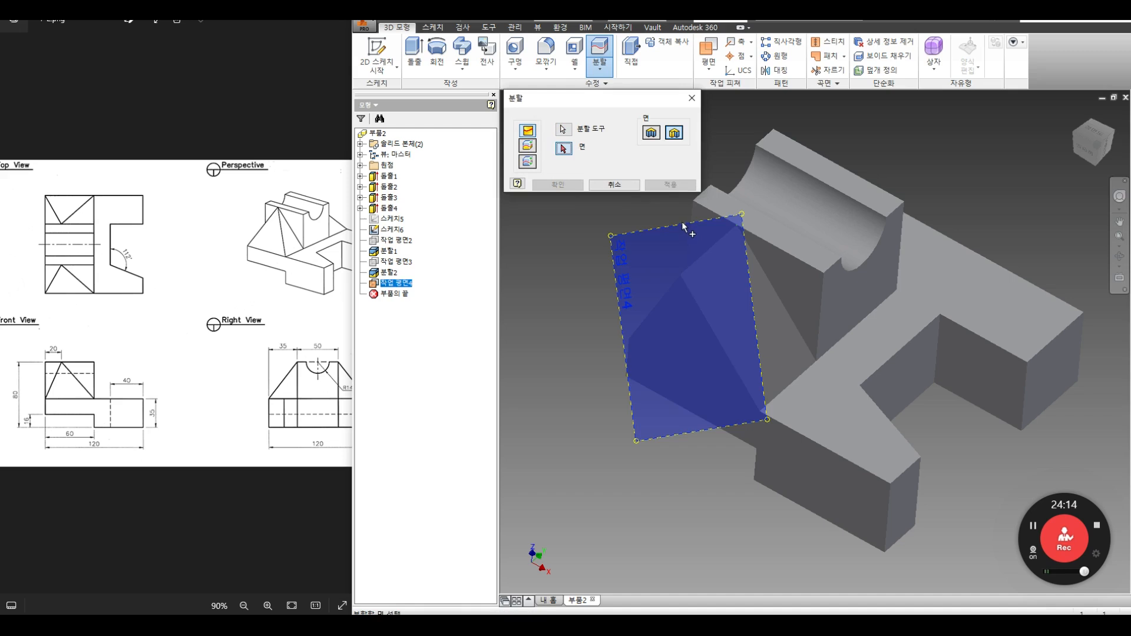
pyautogui.click(529, 146)
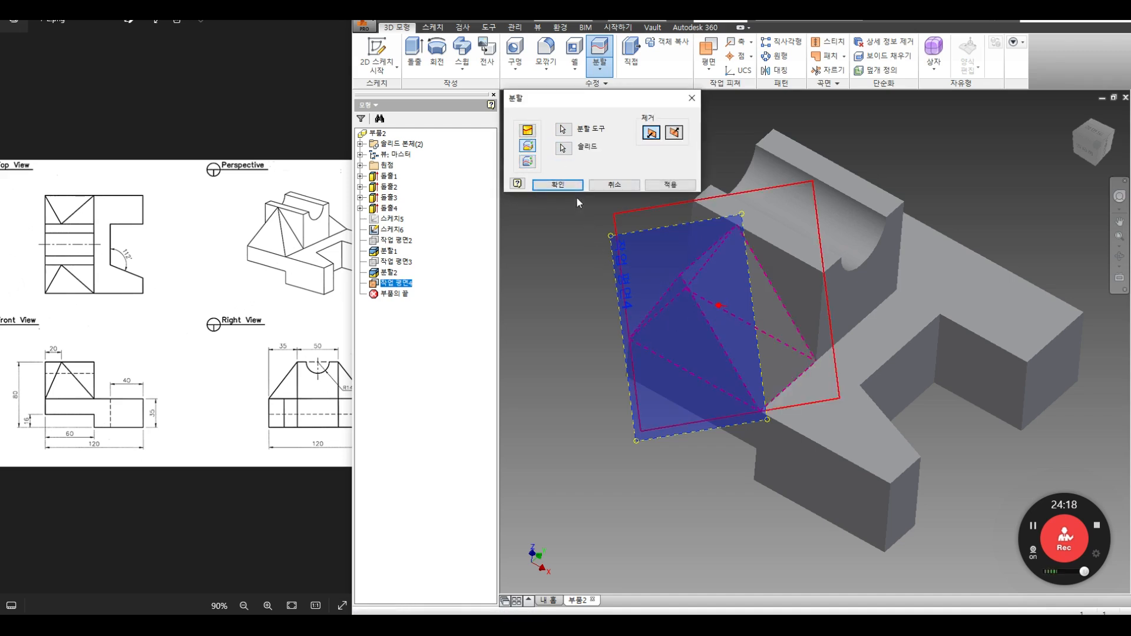
pyautogui.click(669, 189)
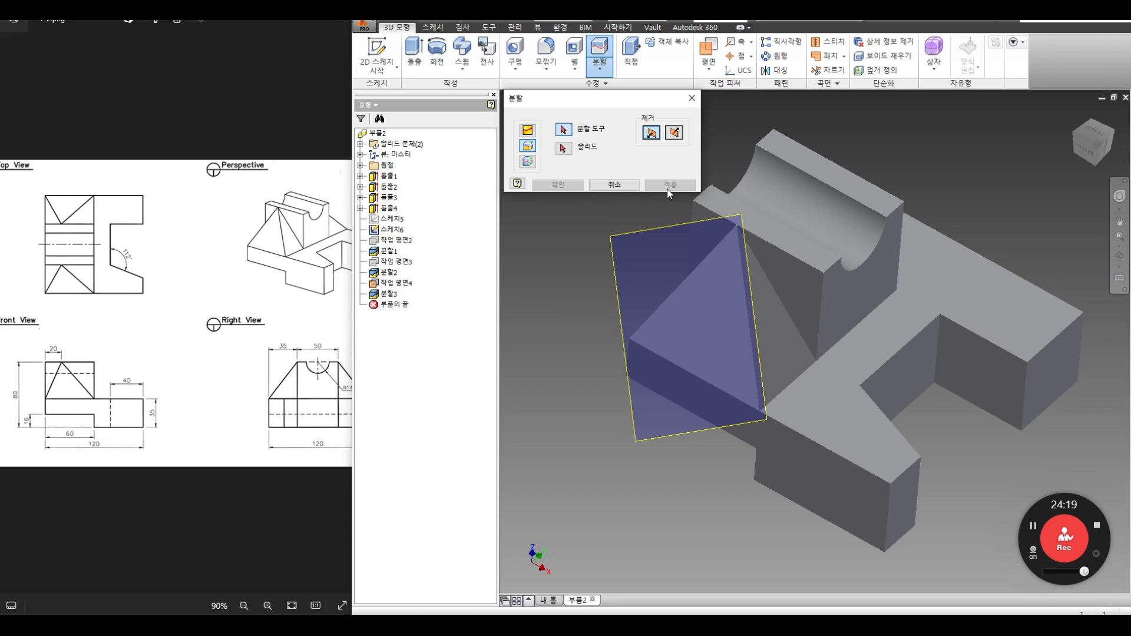
pyautogui.click(592, 188)
# Step: Hide Work Plane4 and view both angled faces
pyautogui.rightClick(386, 294)
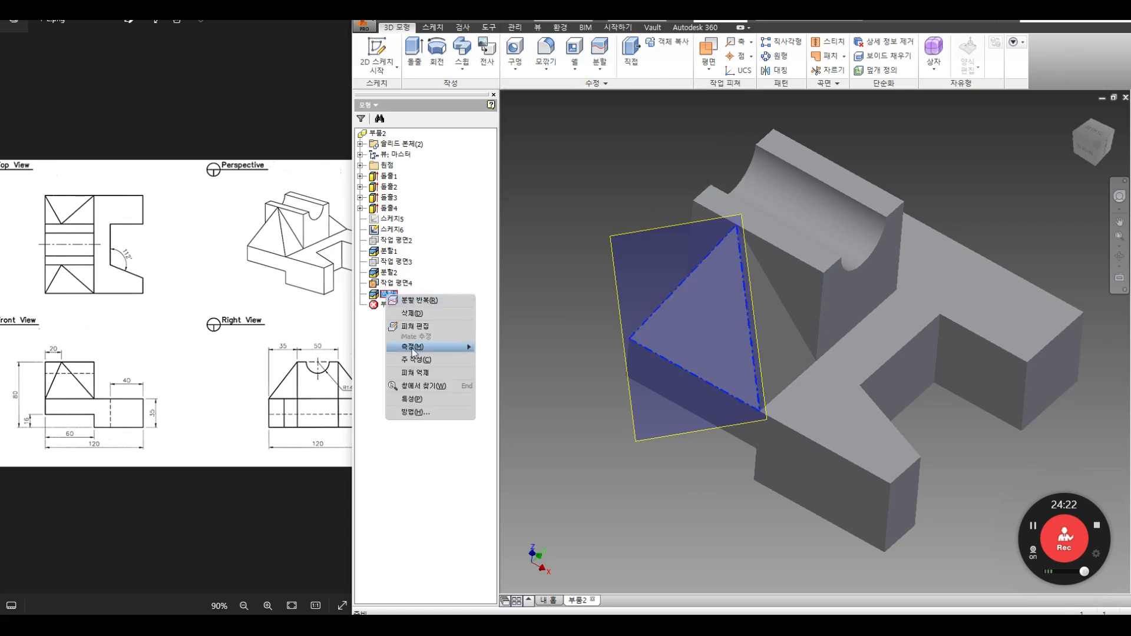
pyautogui.click(452, 247)
pyautogui.rightClick(405, 282)
pyautogui.click(436, 372)
pyautogui.click(1120, 258)
pyautogui.moveTo(803, 291); pyautogui.dragTo(743, 292)
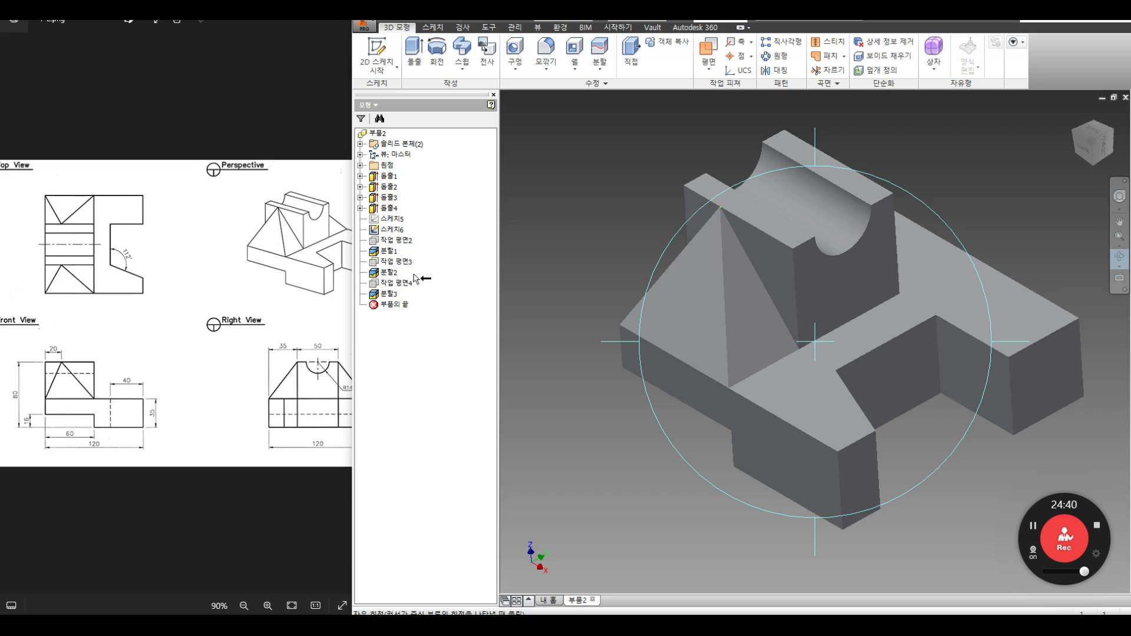
pyautogui.press('Escape')
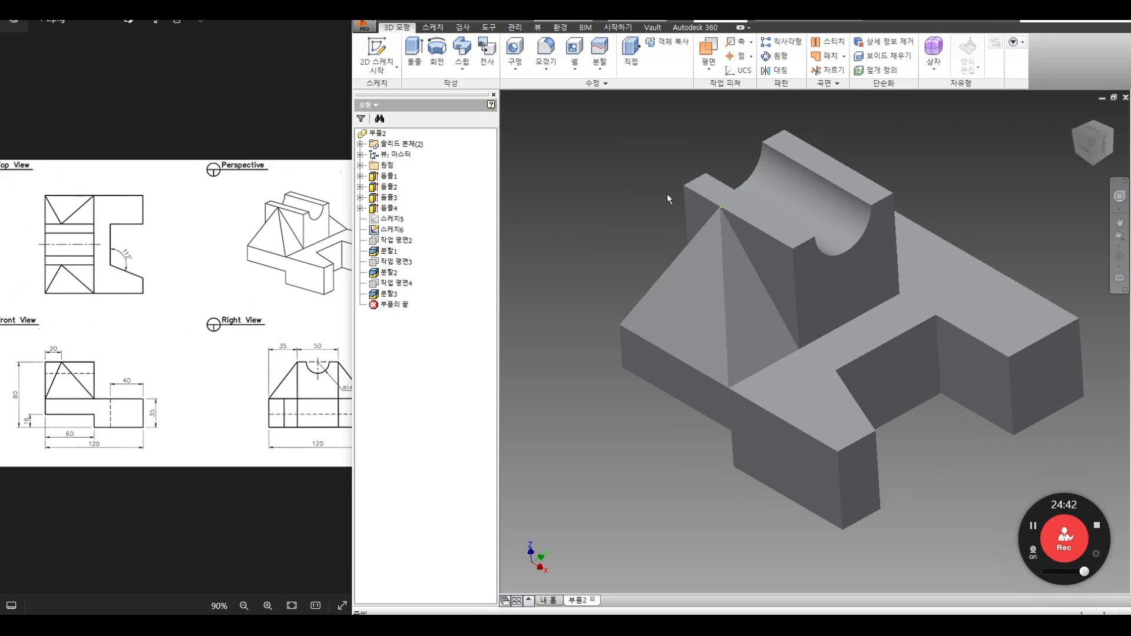
# Step: Create Work Plane5 as a midplane between the block's two opposite end faces
pyautogui.click(710, 69)
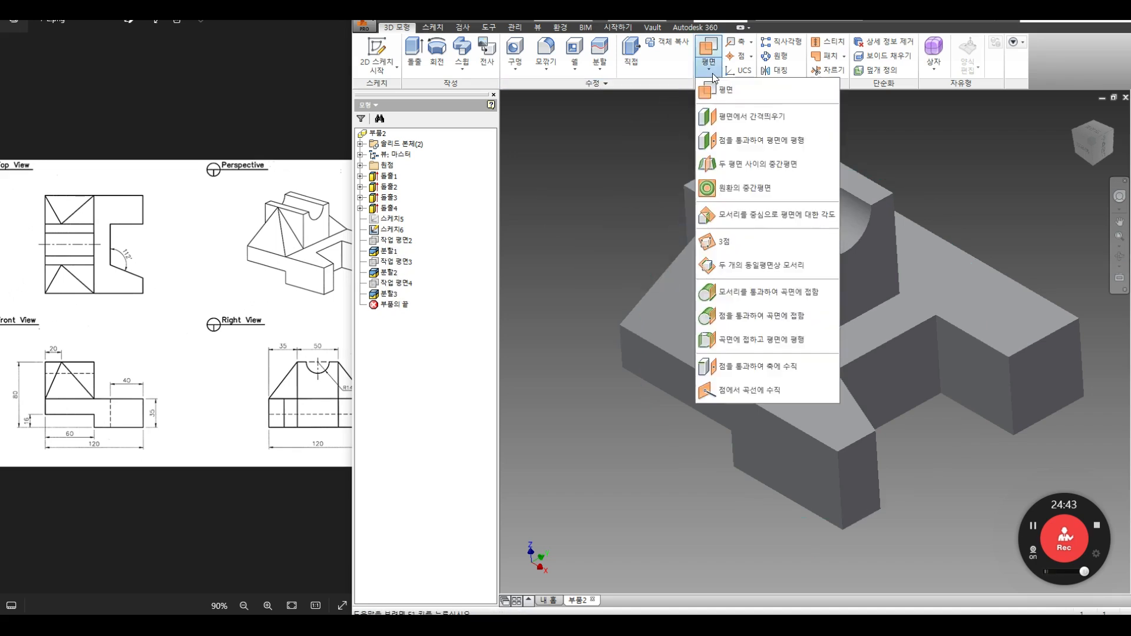
pyautogui.click(756, 166)
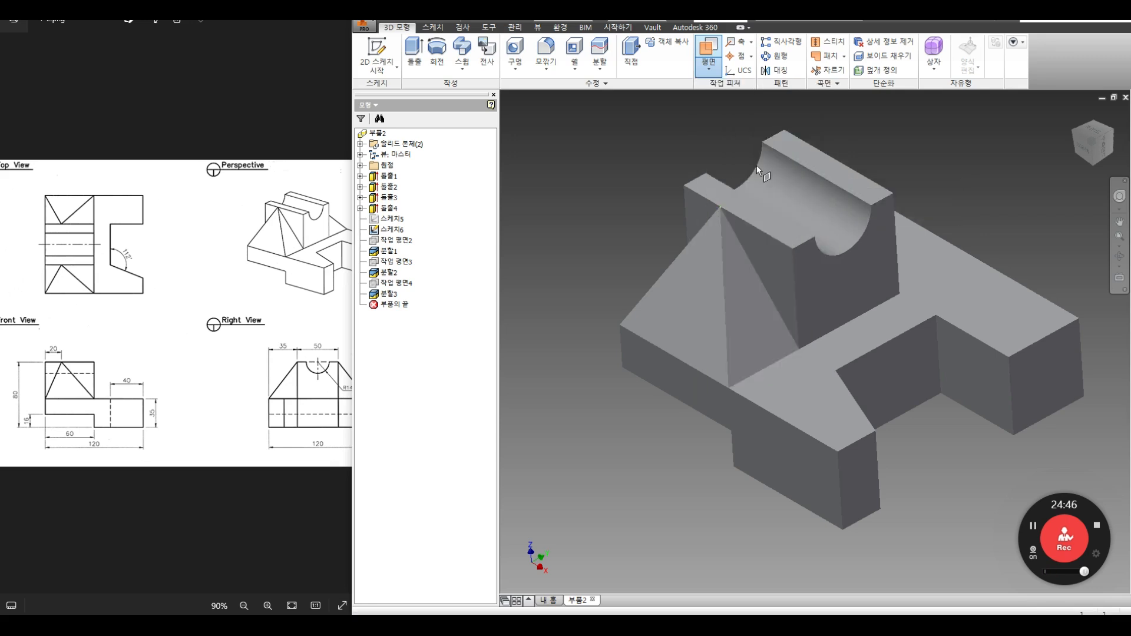
pyautogui.click(751, 239)
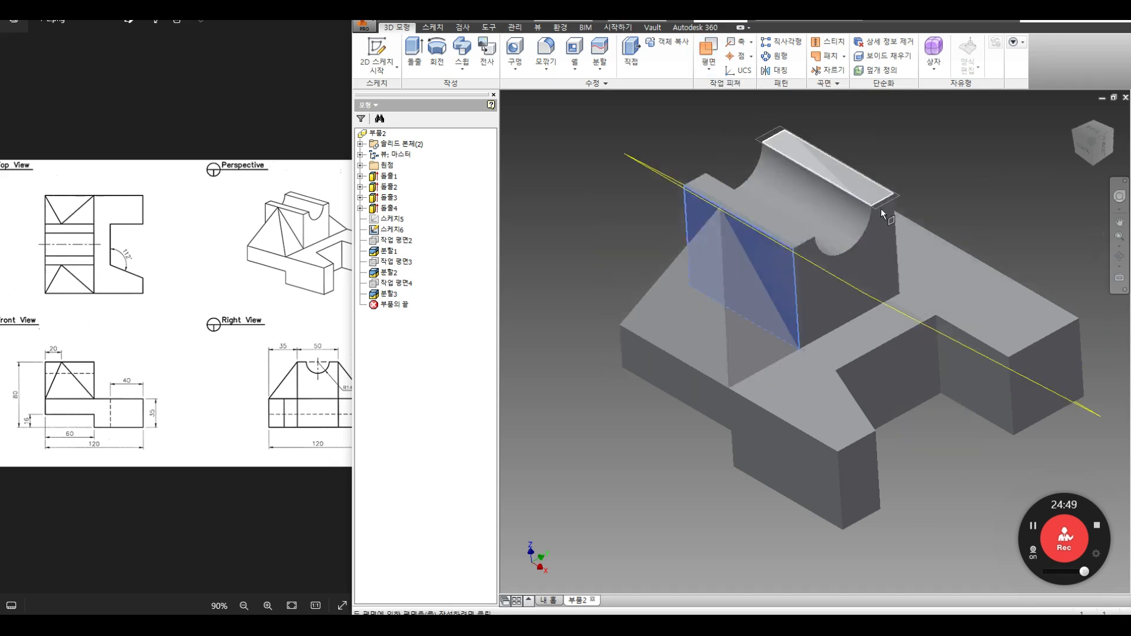
pyautogui.click(1119, 256)
pyautogui.moveTo(891, 255); pyautogui.dragTo(814, 281)
pyautogui.rightClick(875, 245)
pyautogui.click(912, 245)
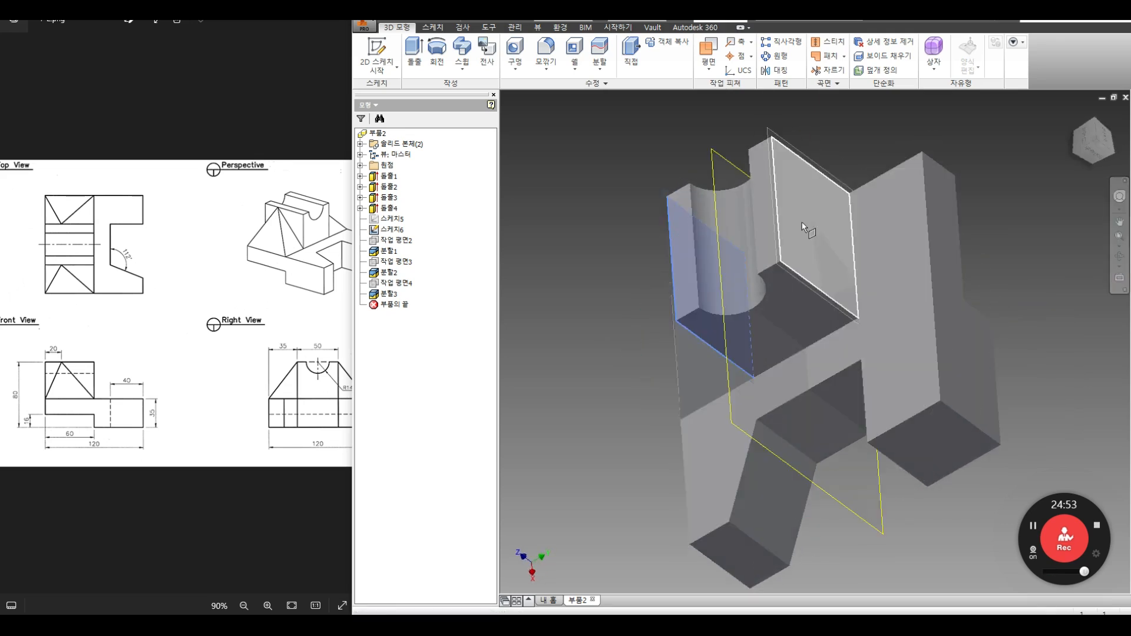
pyautogui.click(803, 221)
pyautogui.click(1118, 256)
pyautogui.moveTo(784, 333); pyautogui.dragTo(921, 282)
pyautogui.press('Escape')
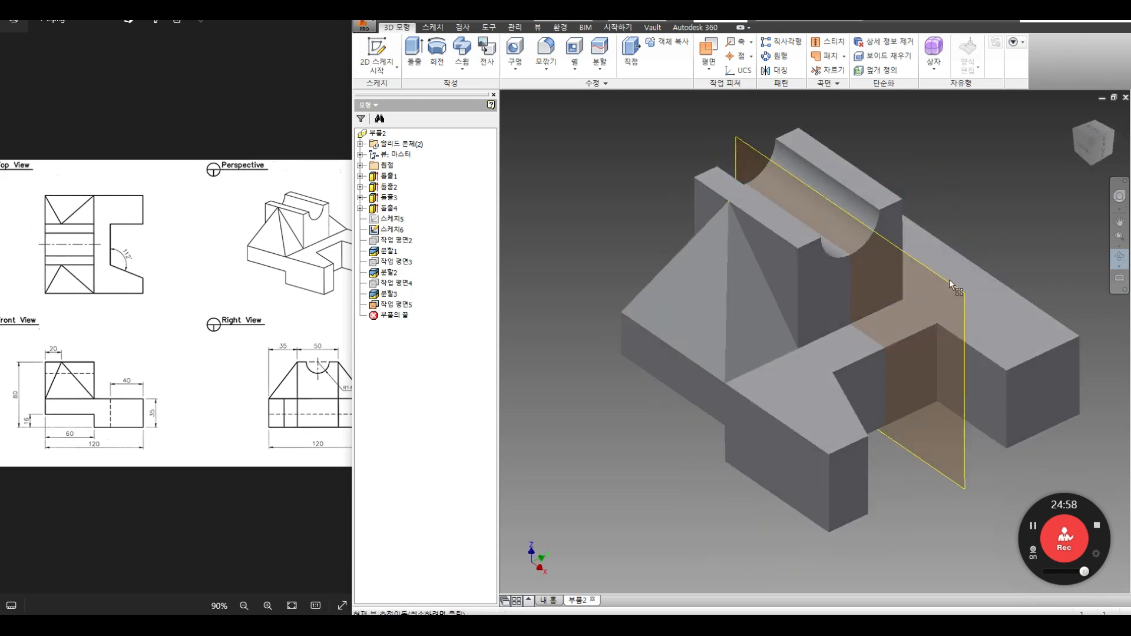
pyautogui.click(941, 278)
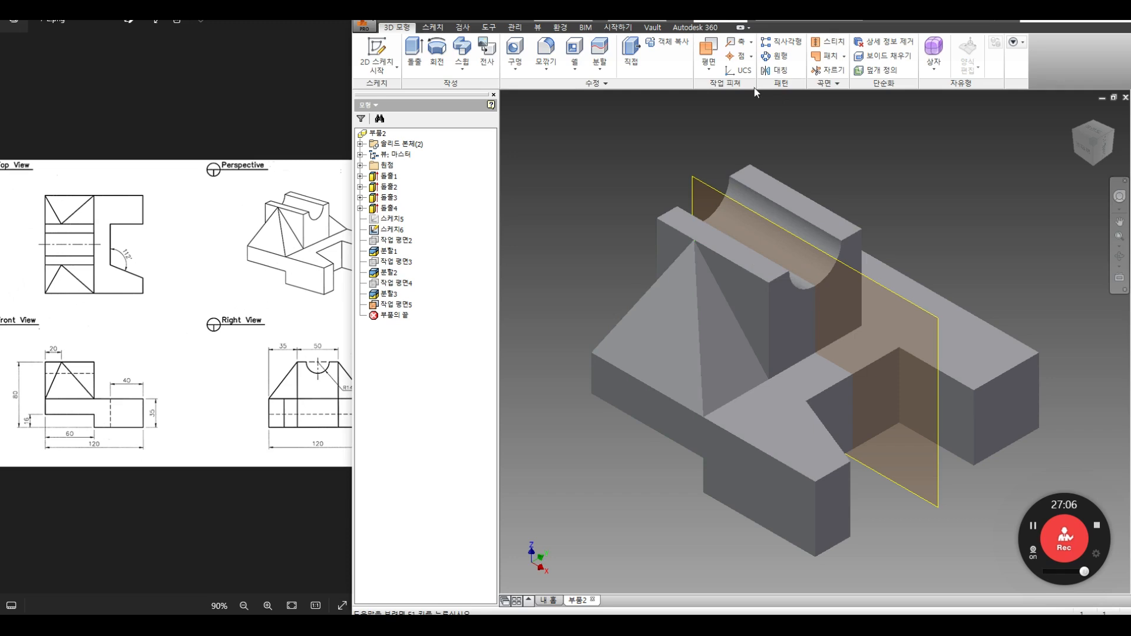
pyautogui.click(775, 70)
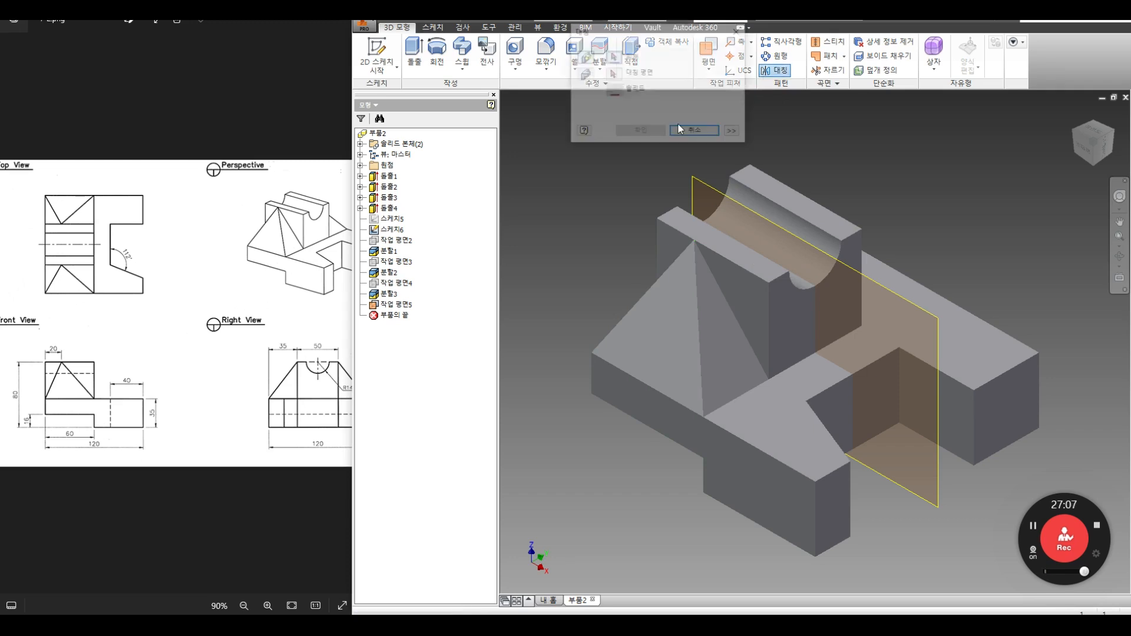
# Step: Mirror the triangular solid across Work Plane5 with Remove Original, then undo it
pyautogui.click(585, 74)
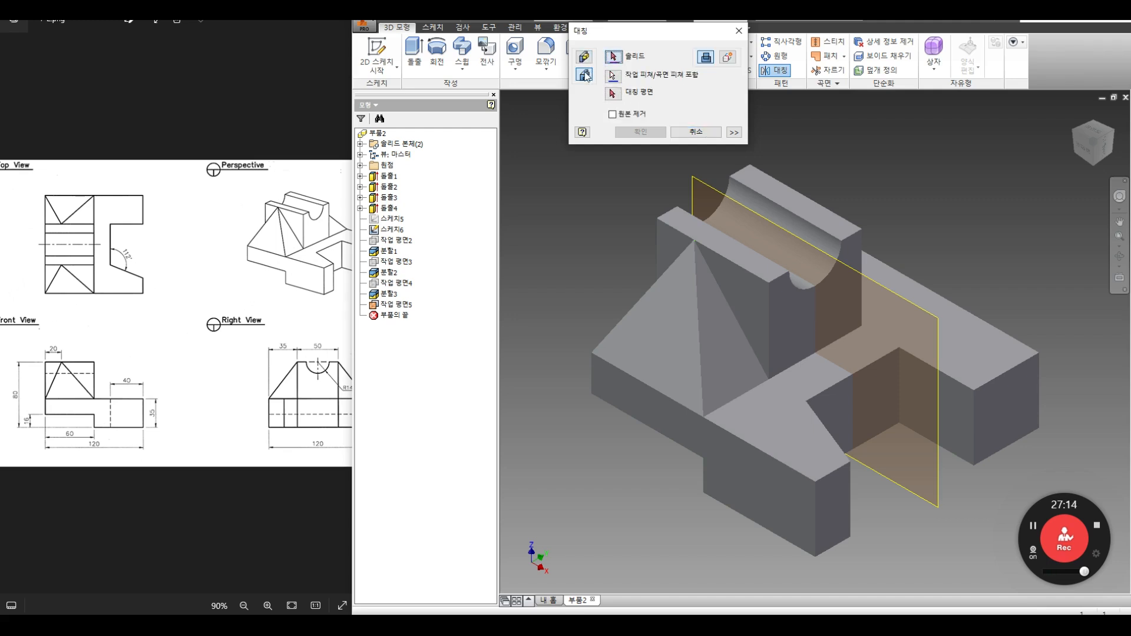
pyautogui.click(688, 300)
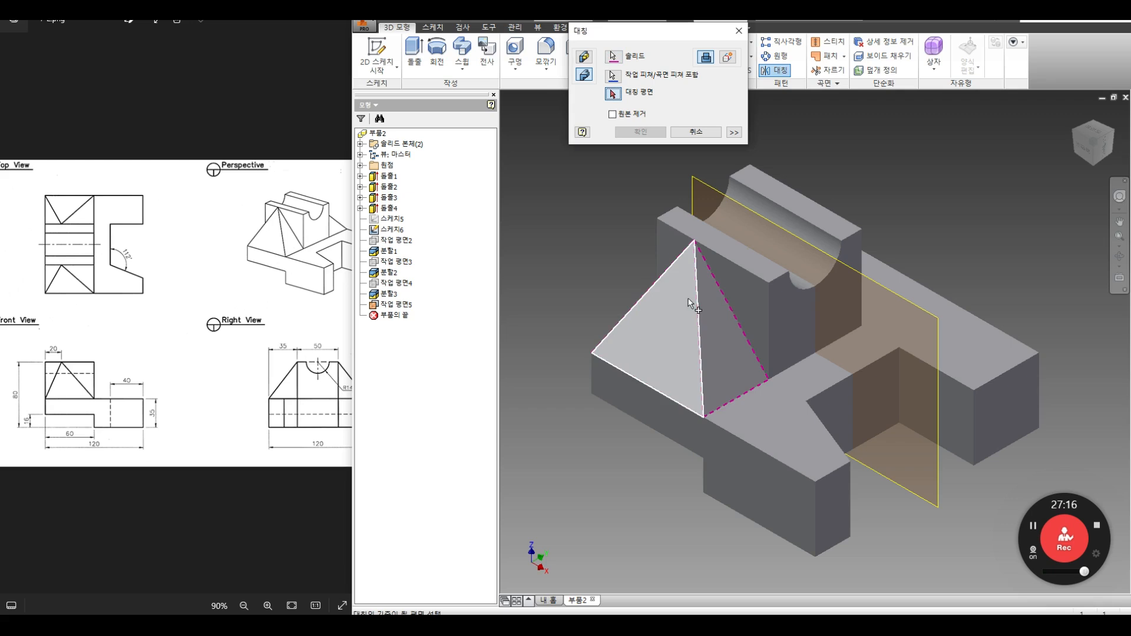
pyautogui.click(688, 174)
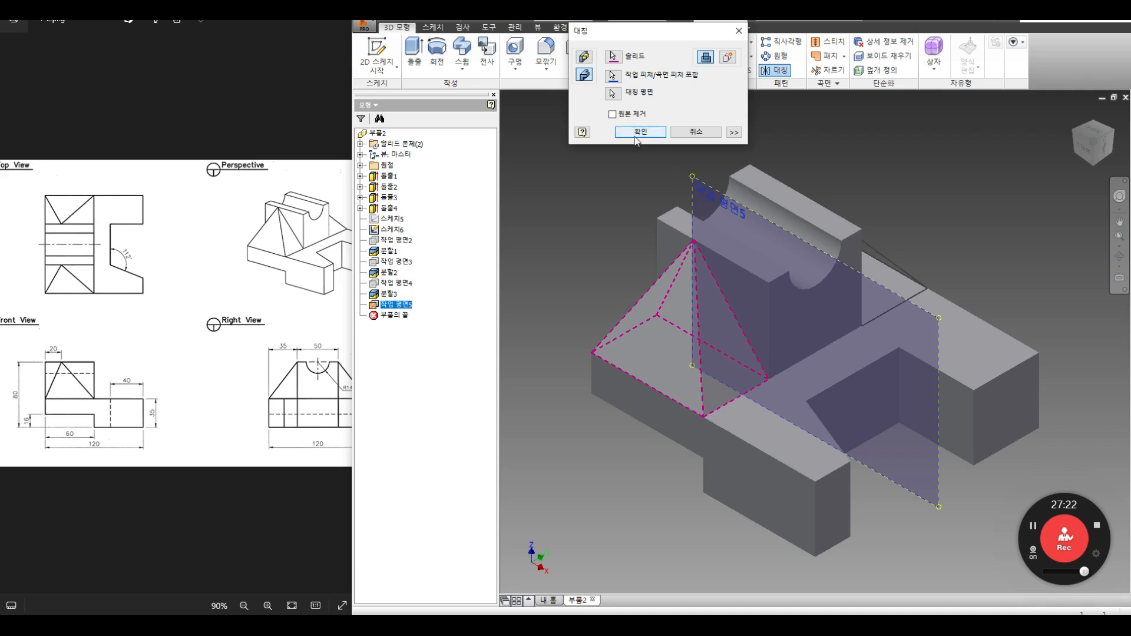
pyautogui.click(632, 115)
pyautogui.click(640, 132)
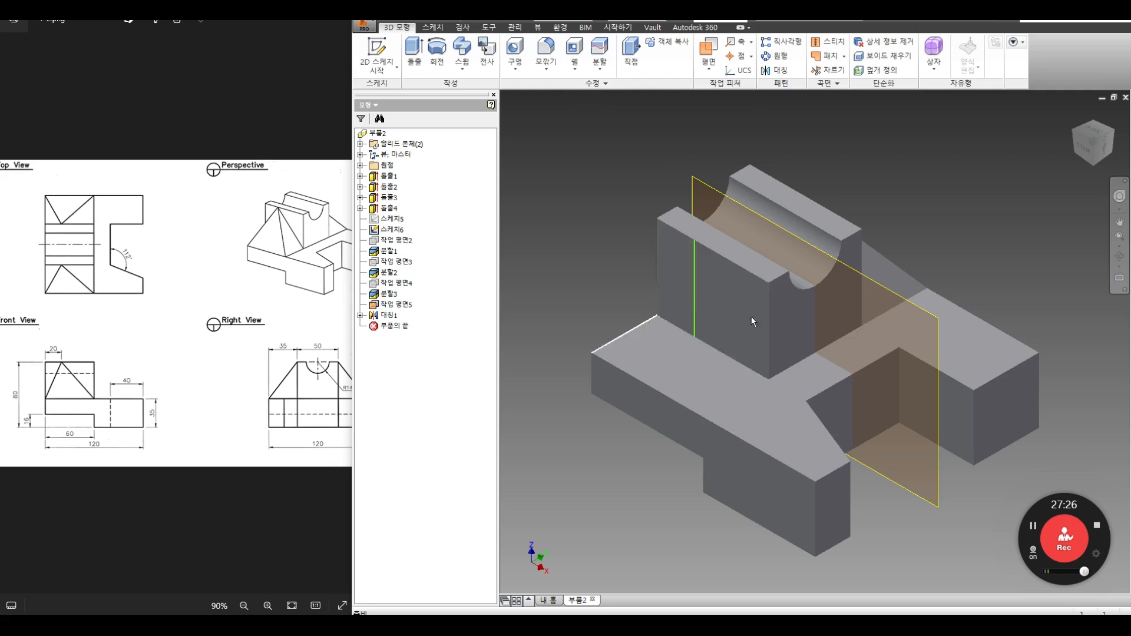
pyautogui.hotkey('ctrl', 'z')
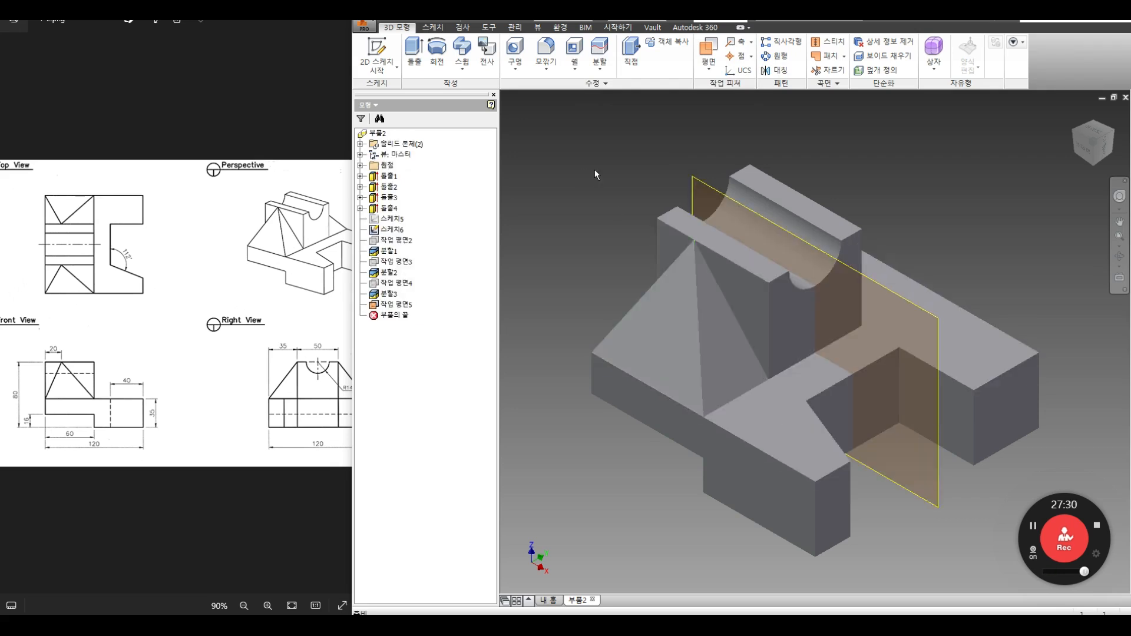
# Step: Mirror the triangular solid across Work Plane5 again, keeping the original
pyautogui.click(776, 70)
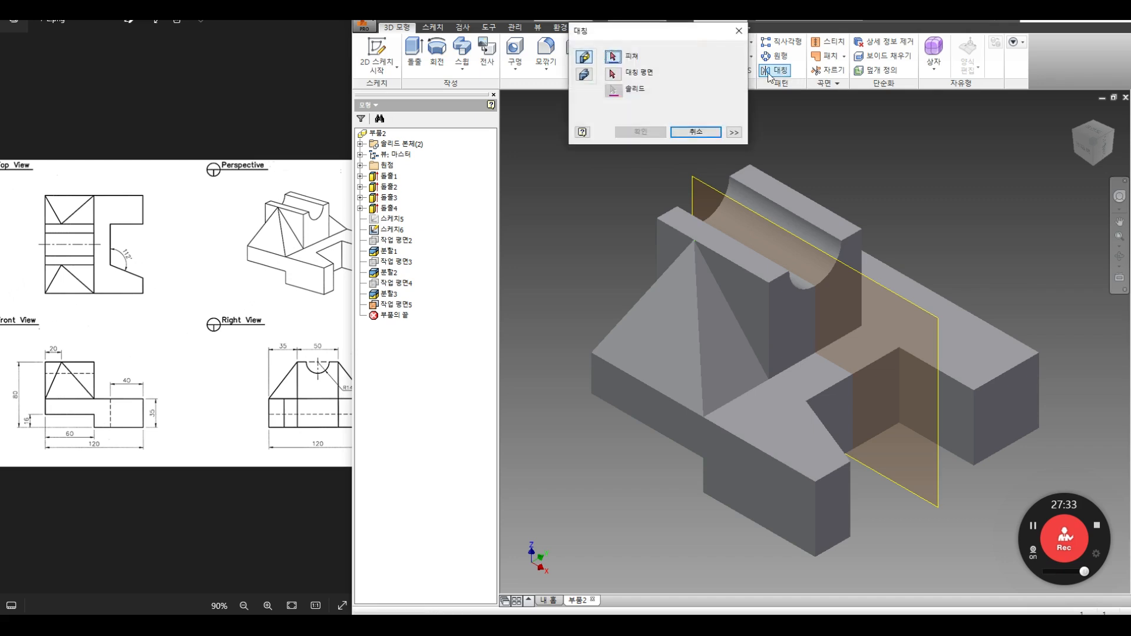
pyautogui.click(585, 75)
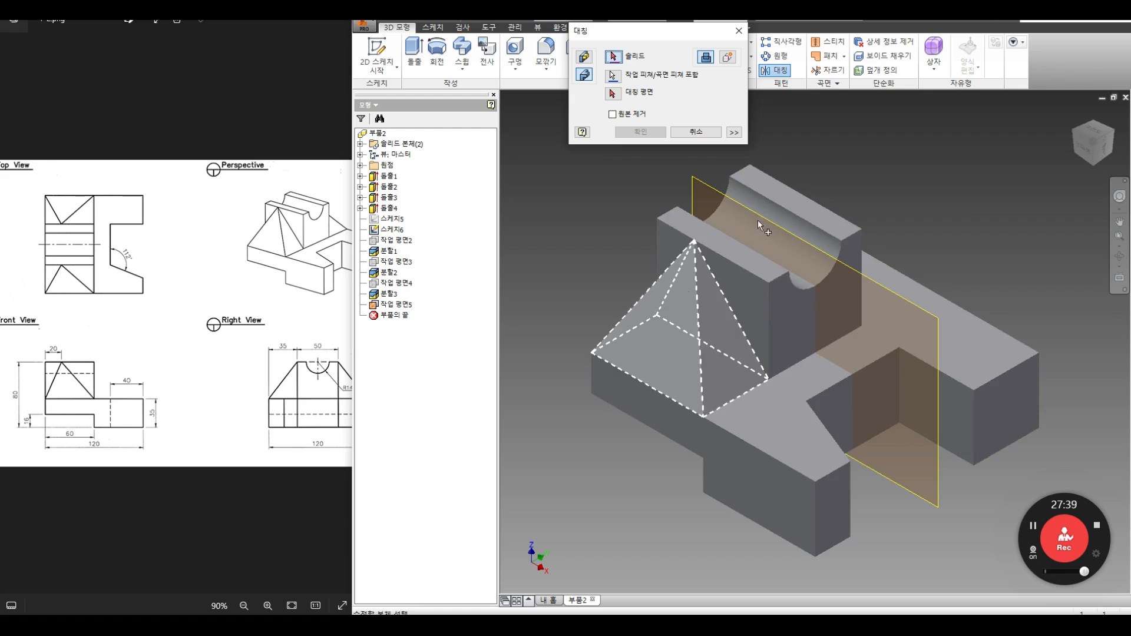
pyautogui.click(612, 93)
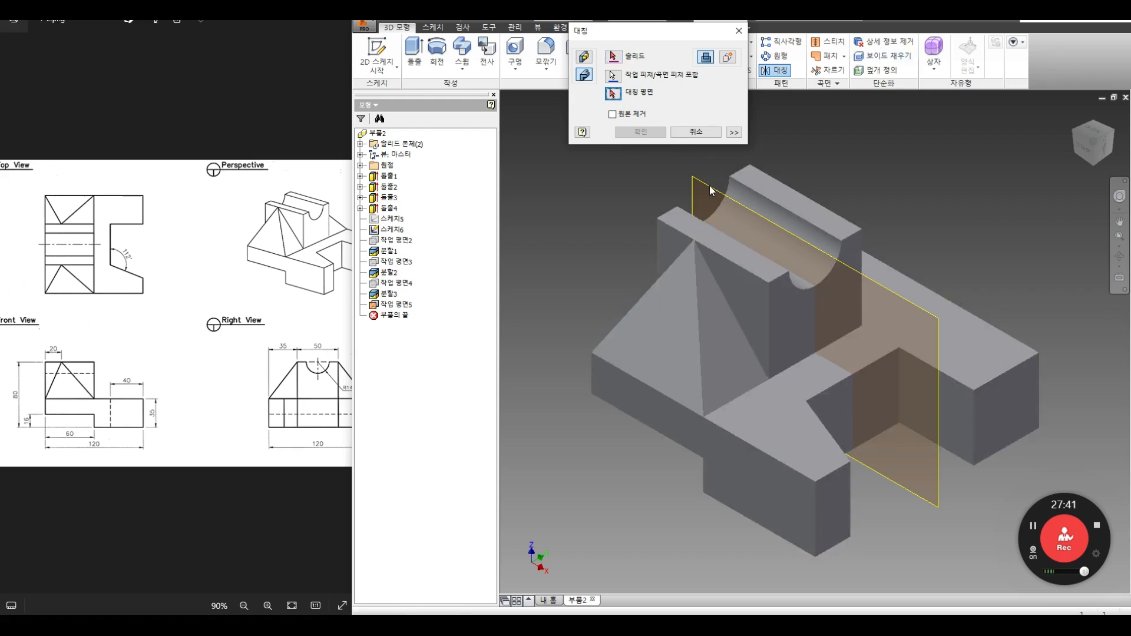
pyautogui.click(703, 188)
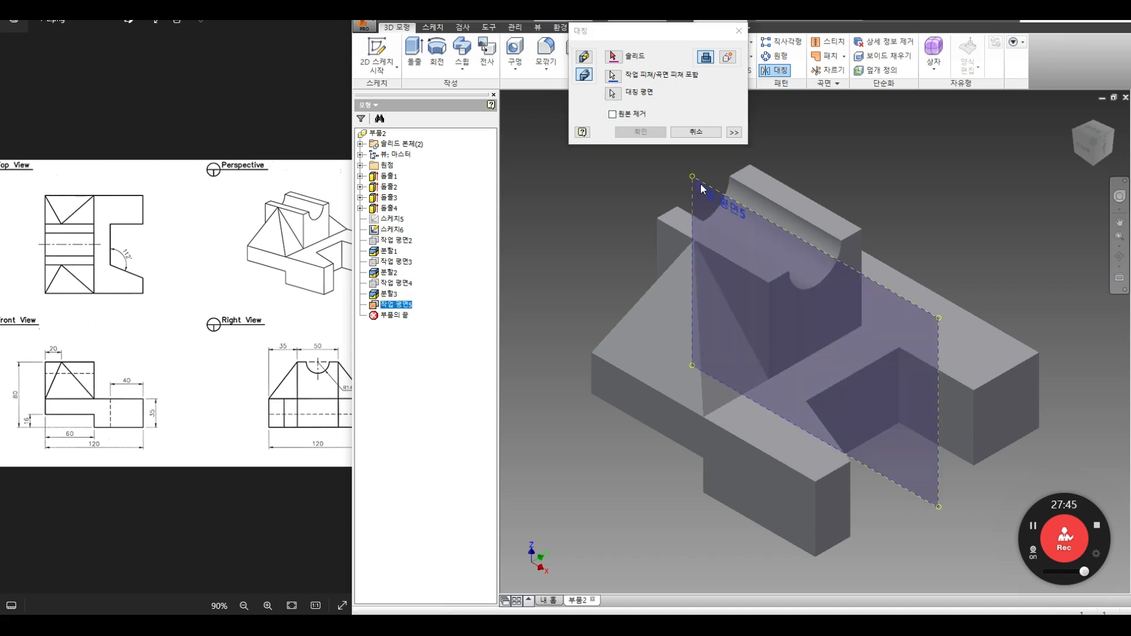
pyautogui.click(613, 58)
pyautogui.click(666, 291)
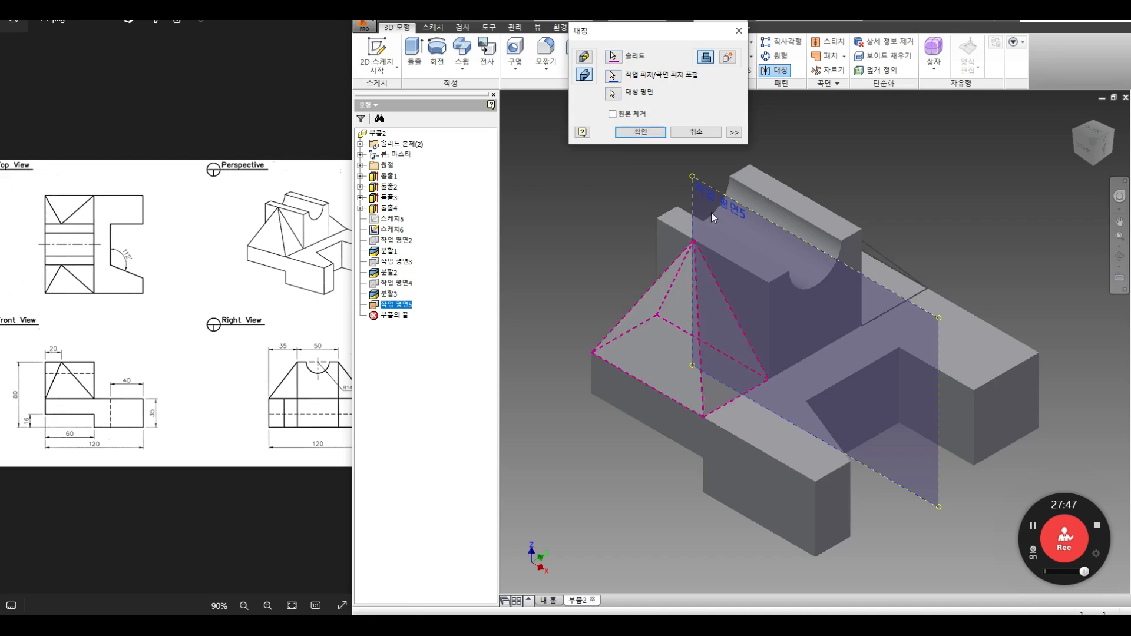
pyautogui.click(638, 133)
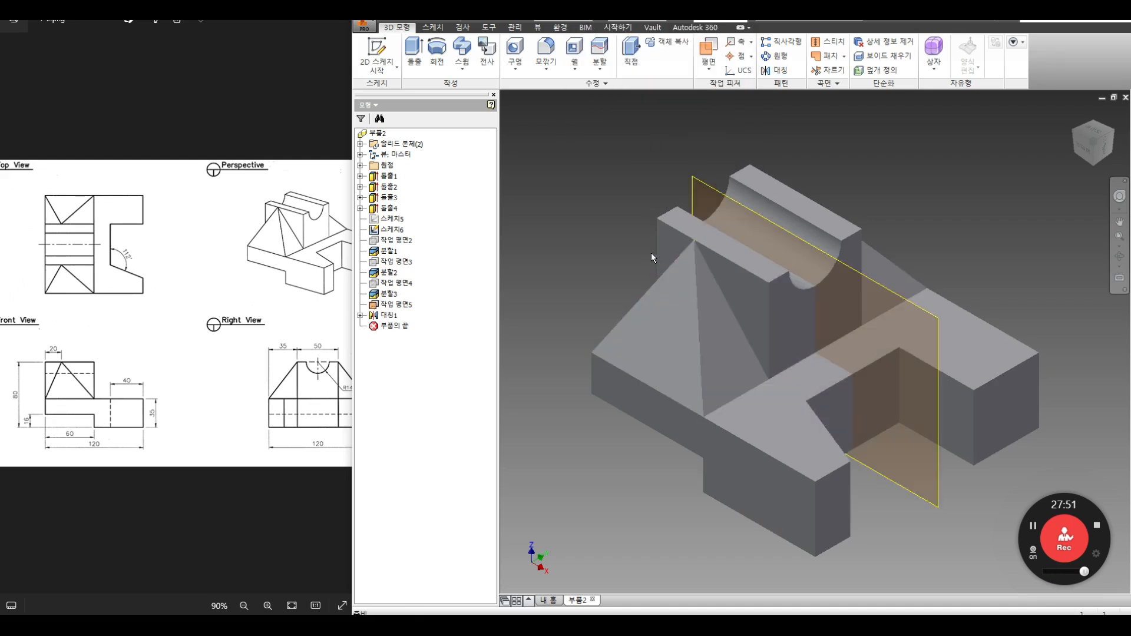
# Step: Hide Work Plane5, inspect the underside, and return to the Home view
pyautogui.rightClick(394, 306)
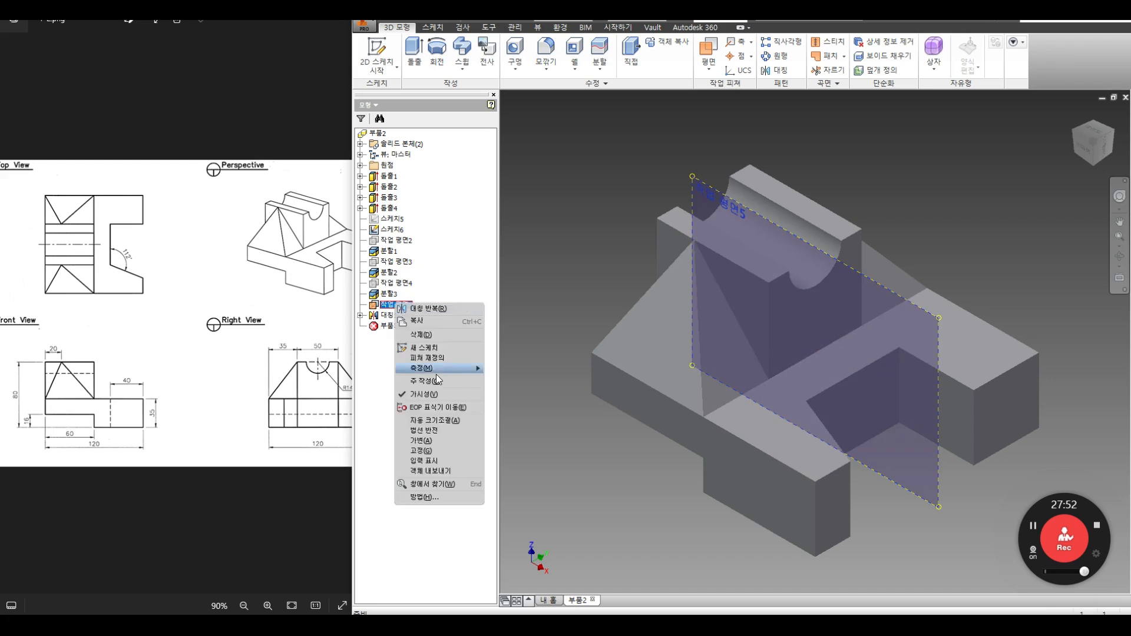
pyautogui.click(436, 390)
pyautogui.click(1119, 256)
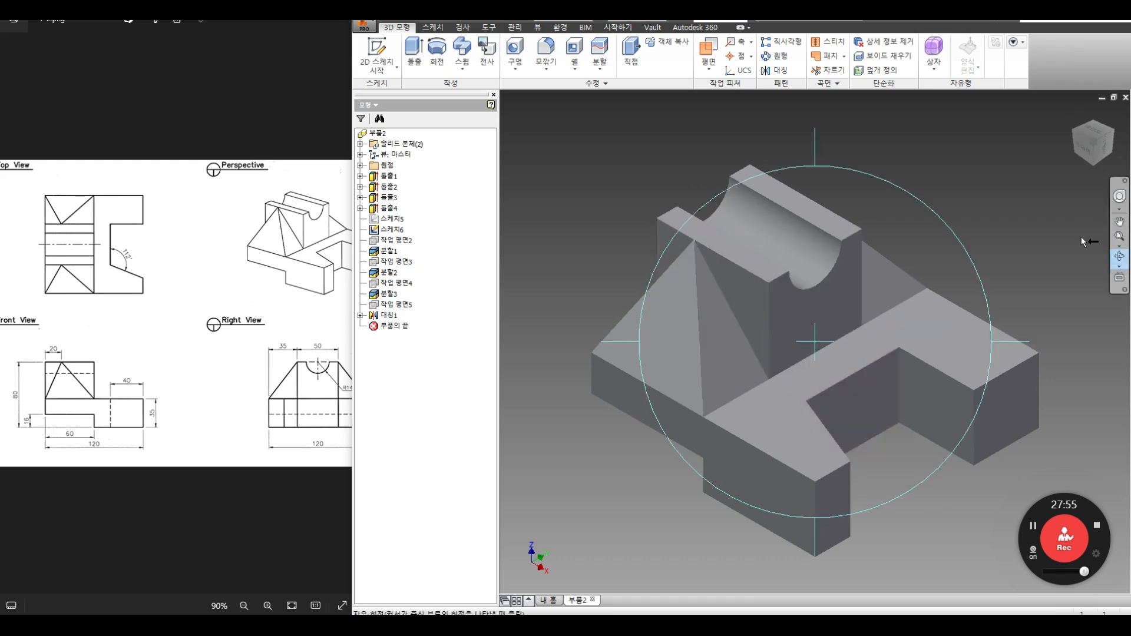
pyautogui.moveTo(839, 342); pyautogui.dragTo(864, 367)
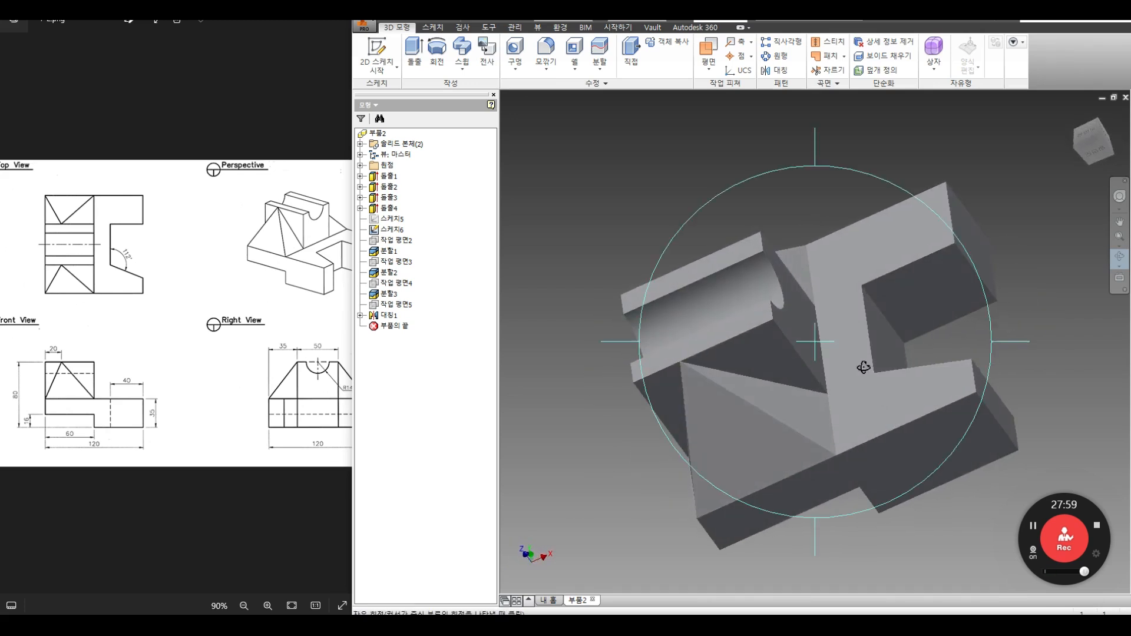
pyautogui.press('Escape')
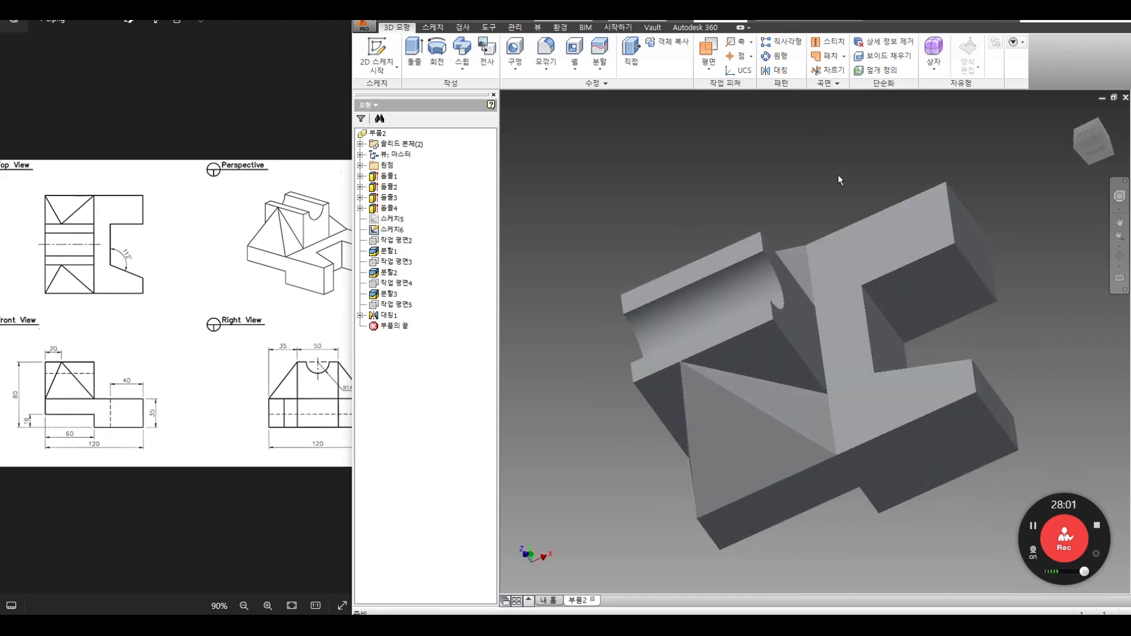
pyautogui.press('F6')
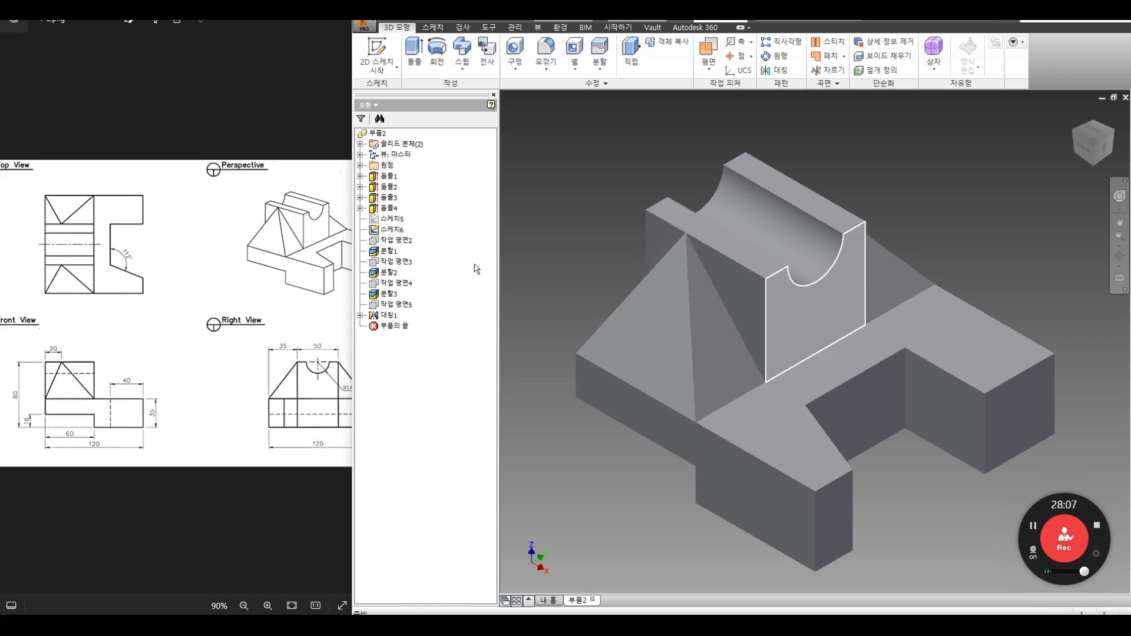
# Step: Check the reference drawing, then open and close the Plane dropdown
pyautogui.click(268, 279)
pyautogui.scroll(-1, 268, 279)
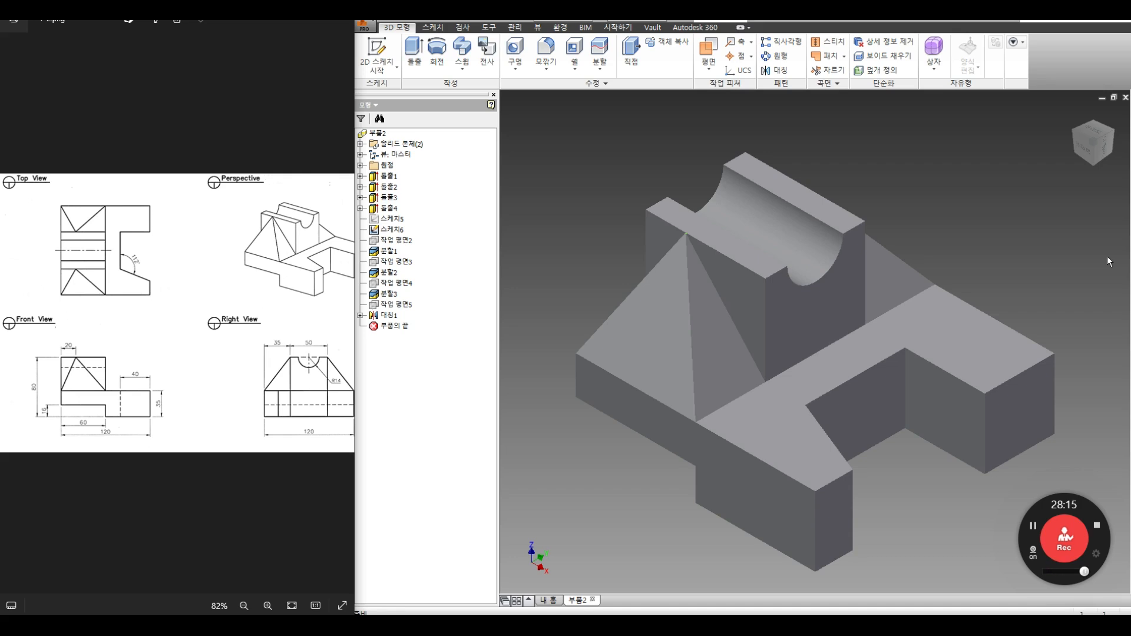
pyautogui.click(709, 72)
pyautogui.click(709, 71)
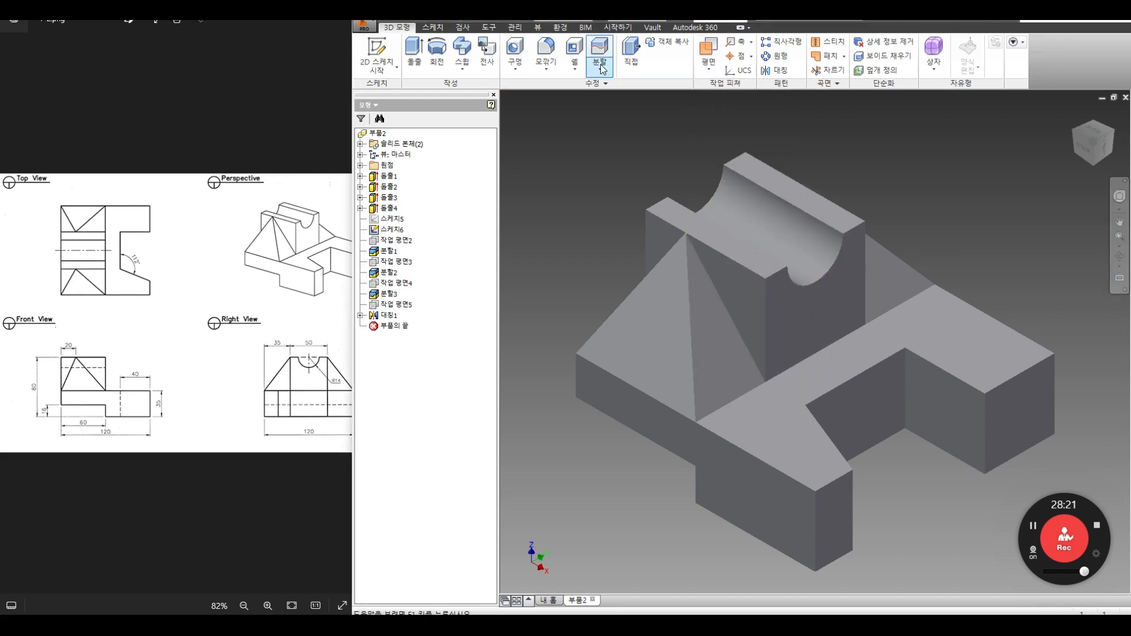